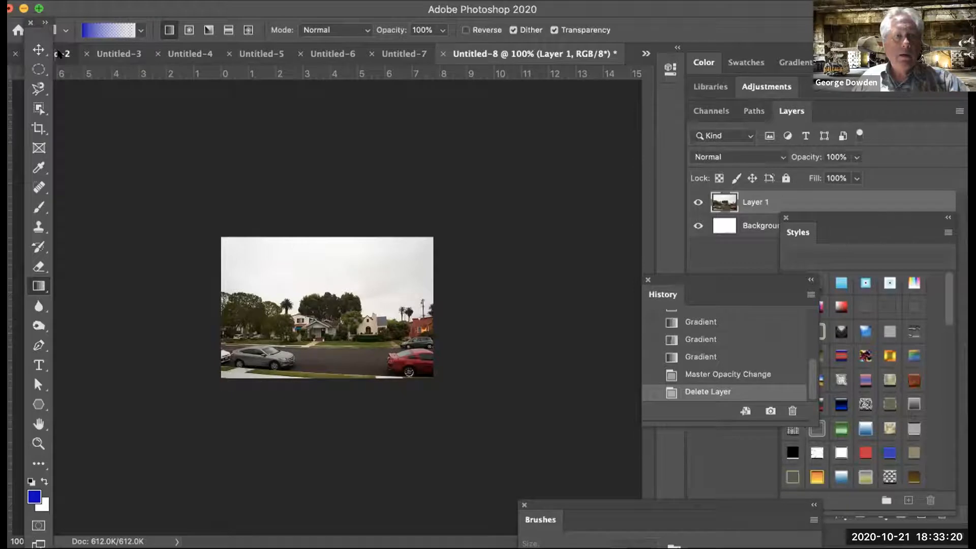
# Step: Bring up the Untitled-2 puppy photo with the History panel clear of it and set the foreground color to dark green
pyautogui.moveTo(679, 9); pyautogui.dragTo(697, 5)
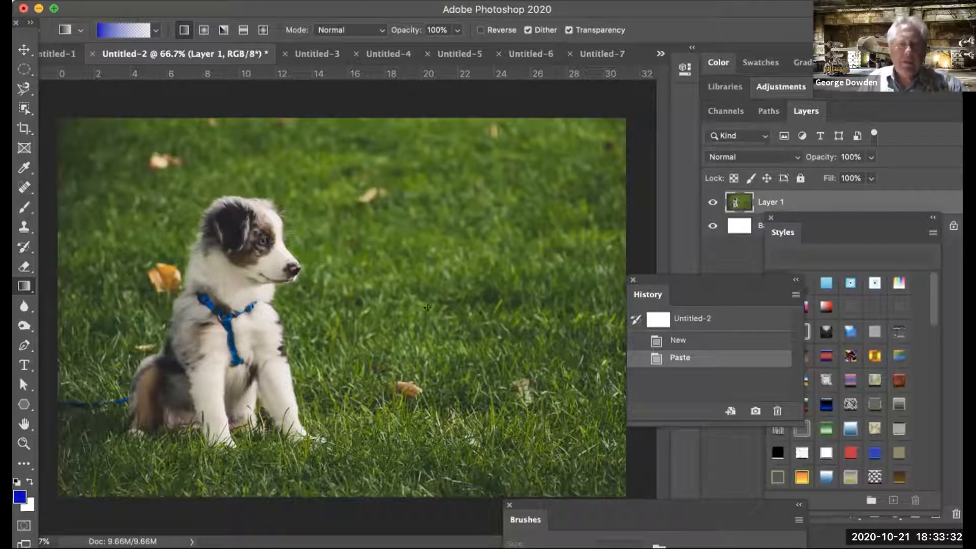
pyautogui.moveTo(681, 286); pyautogui.dragTo(784, 413)
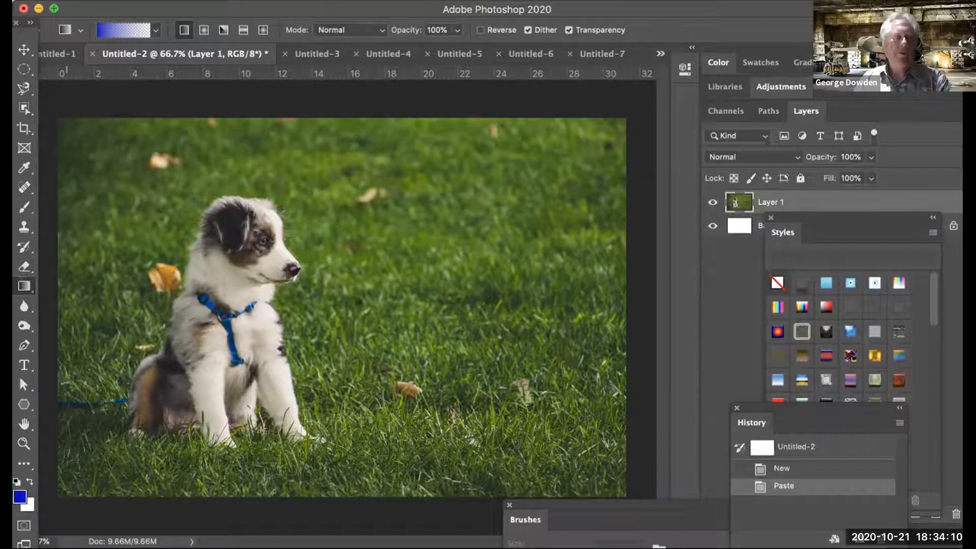
pyautogui.click(20, 497)
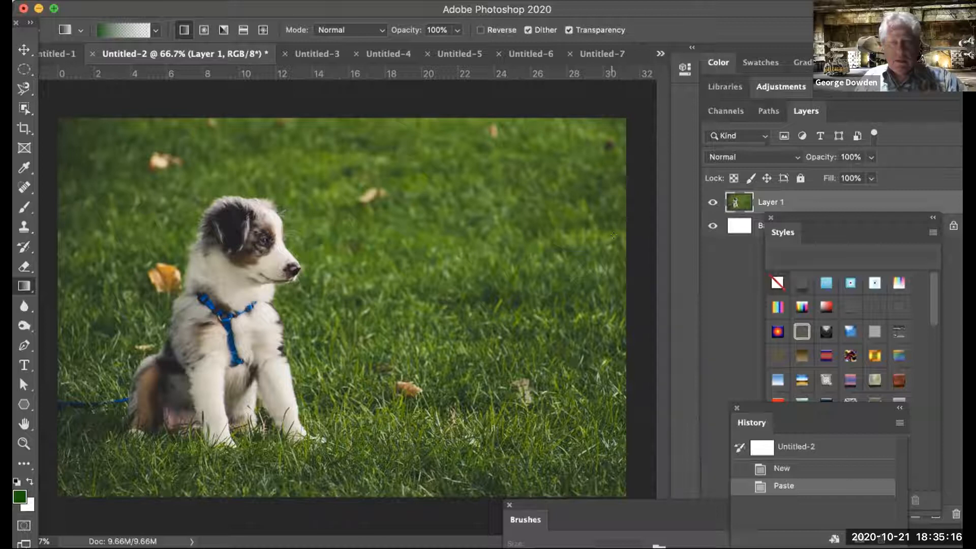
# Step: Try several dark green-to-transparent gradients directly on Layer 1, running from the photo's right side toward the puppy
pyautogui.moveTo(538, 305); pyautogui.dragTo(624, 304)
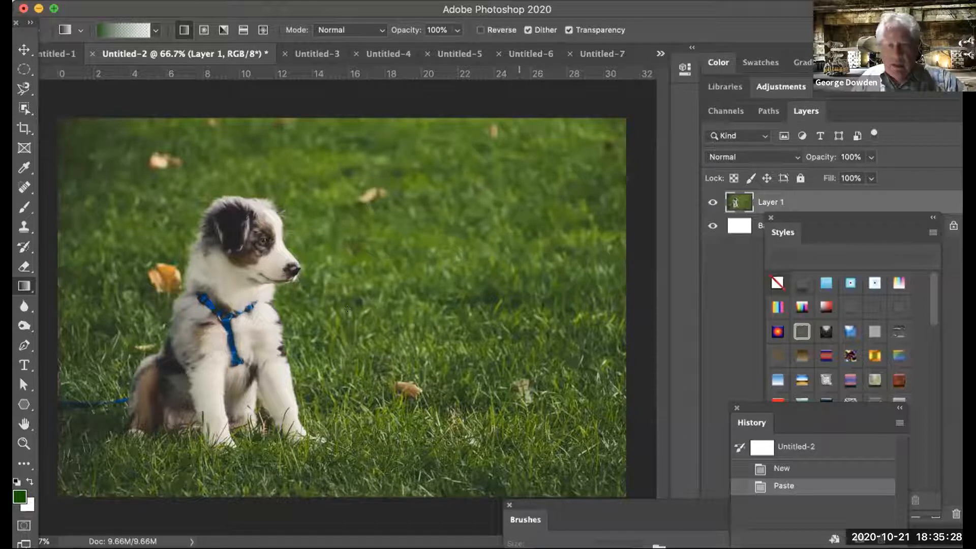
pyautogui.moveTo(611, 294); pyautogui.dragTo(347, 309)
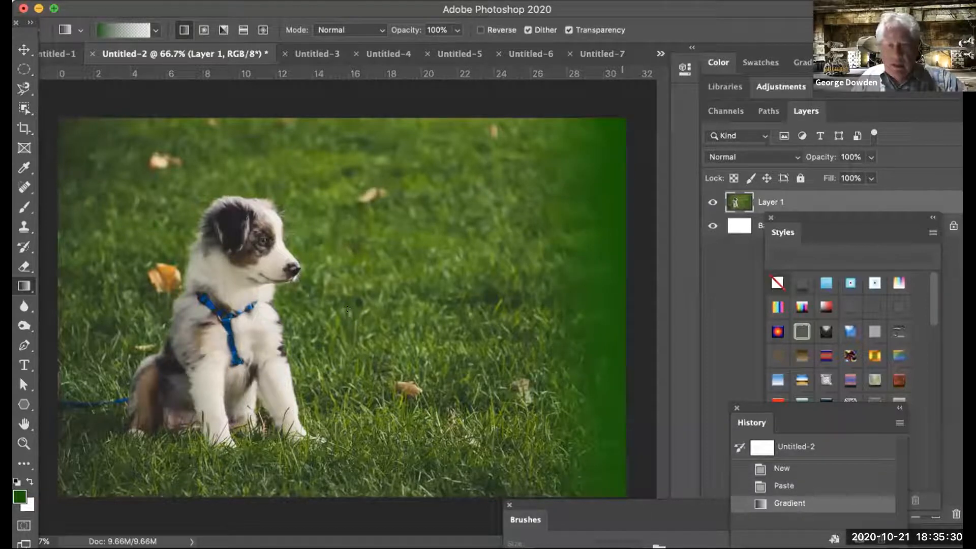
pyautogui.moveTo(349, 312)
pyautogui.mouseDown()
pyautogui.moveTo(629, 310)
pyautogui.moveTo(349, 311)
pyautogui.mouseUp()
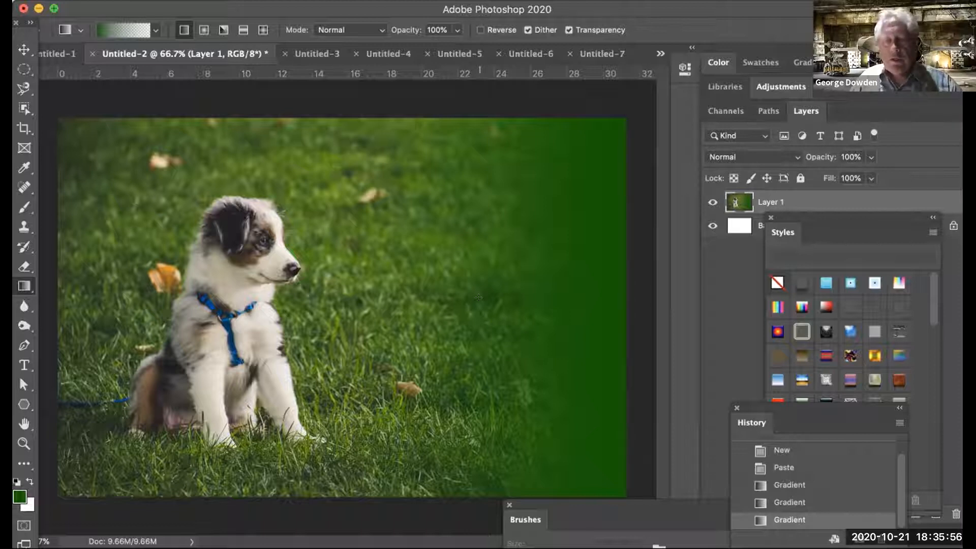
pyautogui.moveTo(600, 290); pyautogui.dragTo(471, 295)
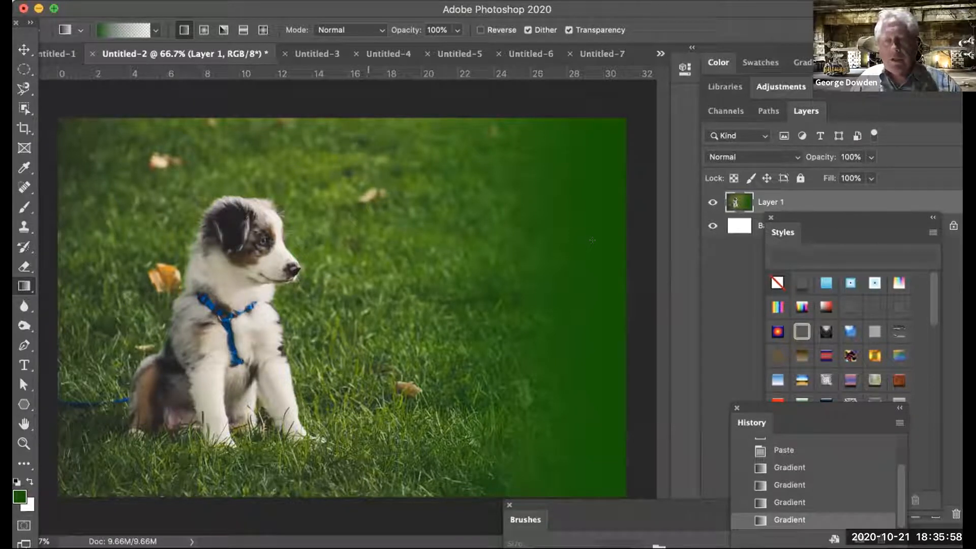
pyautogui.moveTo(593, 240); pyautogui.dragTo(427, 239)
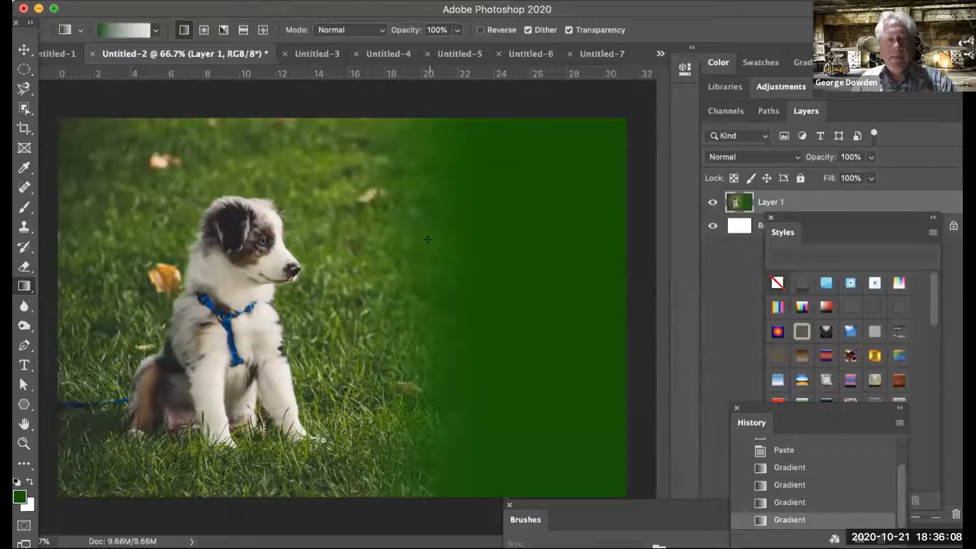
# Step: Undo all the green gradients applied to the puppy photo's Layer 1
pyautogui.press('super+z')
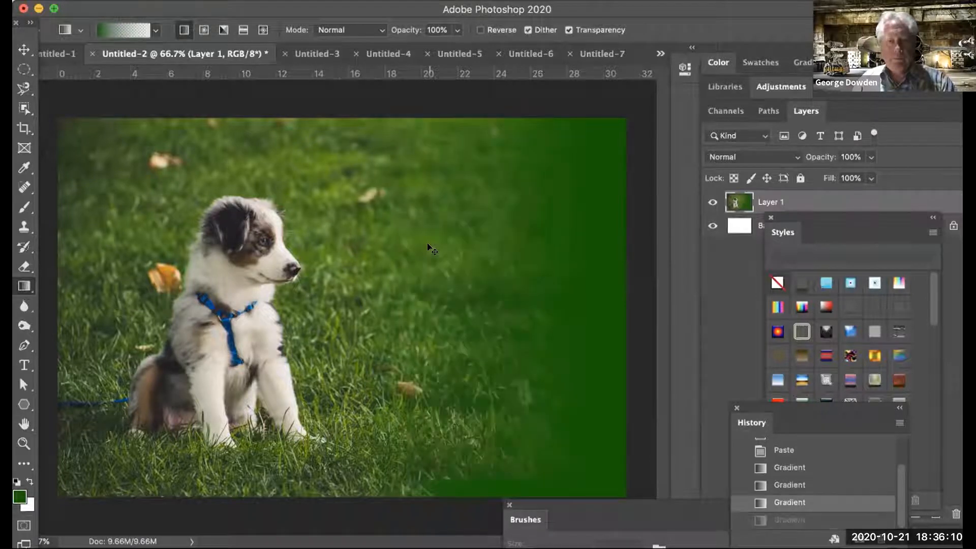
pyautogui.press('super+z')
pyautogui.press('super+z')
pyautogui.press('super+z')
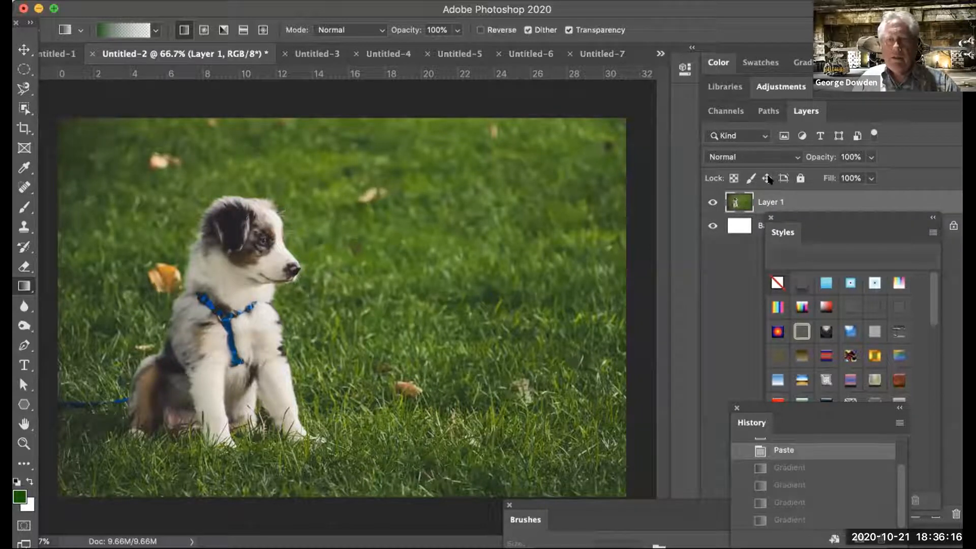
# Step: Rearrange the History, Styles and Layers panels so the layer list is unobstructed, and add a new layer above Layer 1
pyautogui.moveTo(798, 409); pyautogui.dragTo(780, 337)
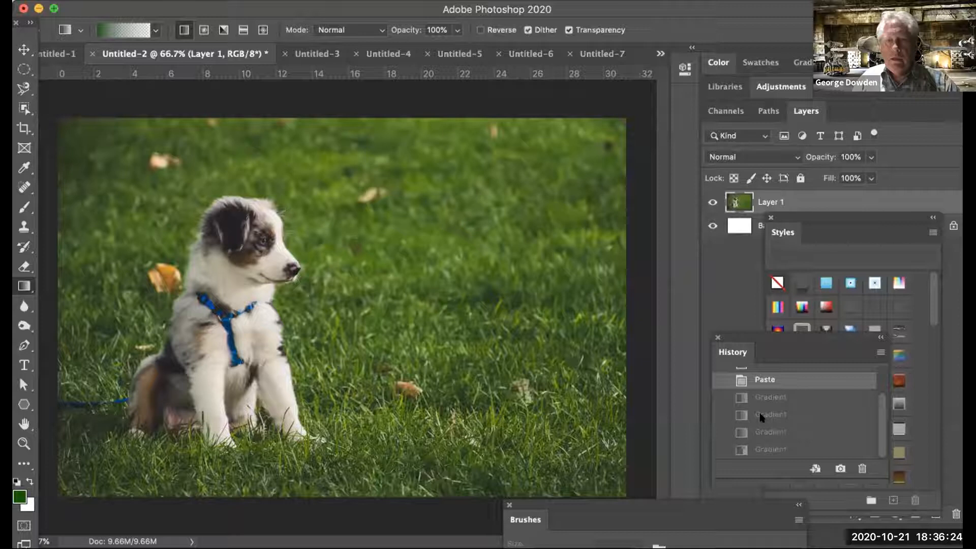
pyautogui.moveTo(803, 338); pyautogui.dragTo(711, 451)
pyautogui.moveTo(844, 218); pyautogui.dragTo(136, 415)
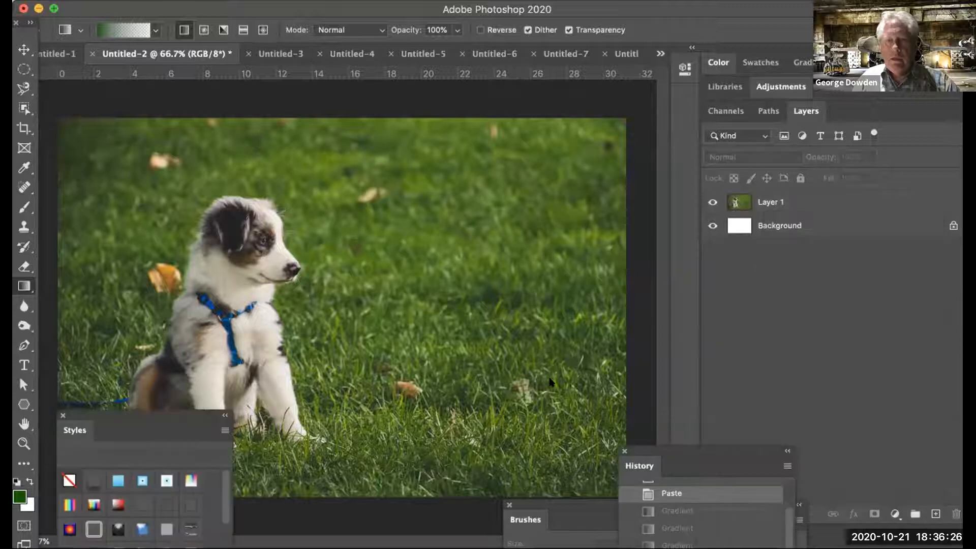
pyautogui.moveTo(711, 451); pyautogui.dragTo(417, 470)
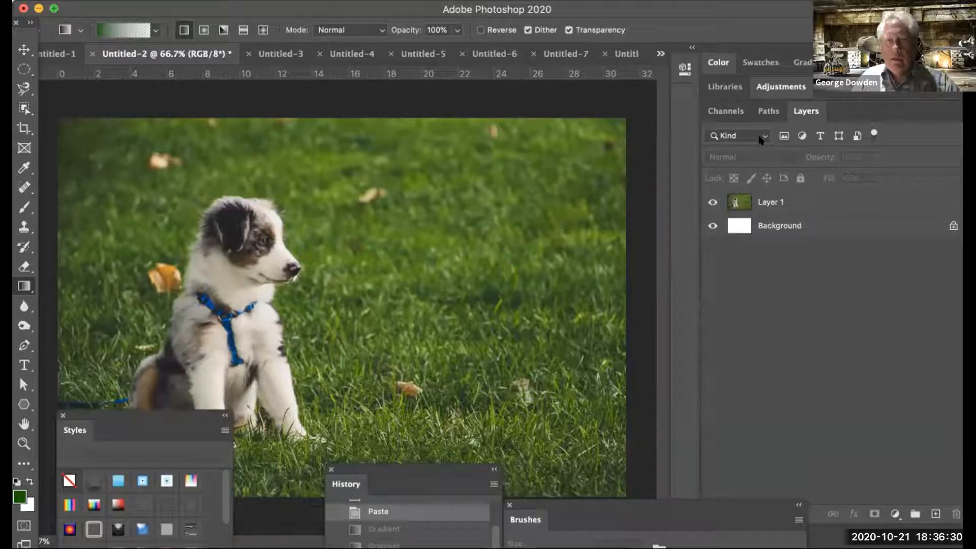
pyautogui.moveTo(761, 138); pyautogui.dragTo(778, 141)
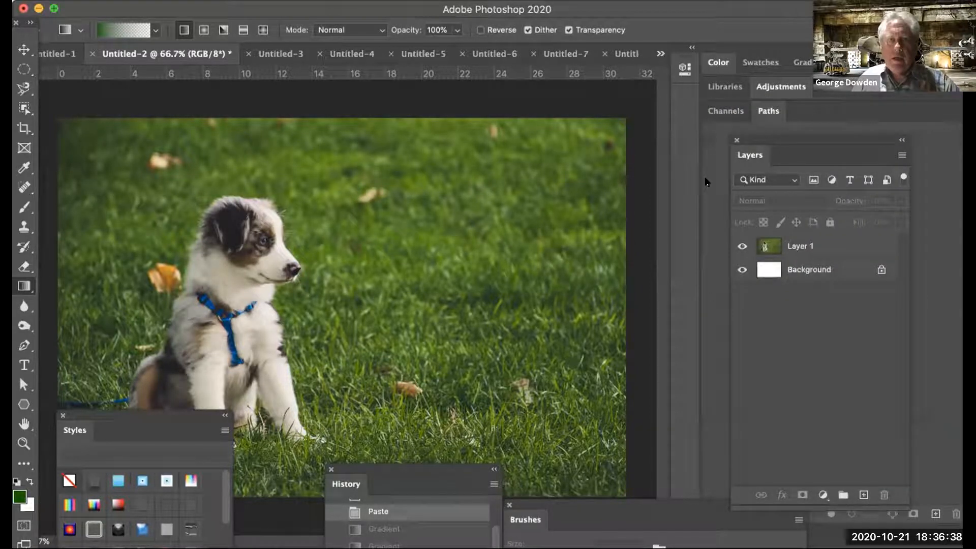
pyautogui.moveTo(828, 139); pyautogui.dragTo(725, 100)
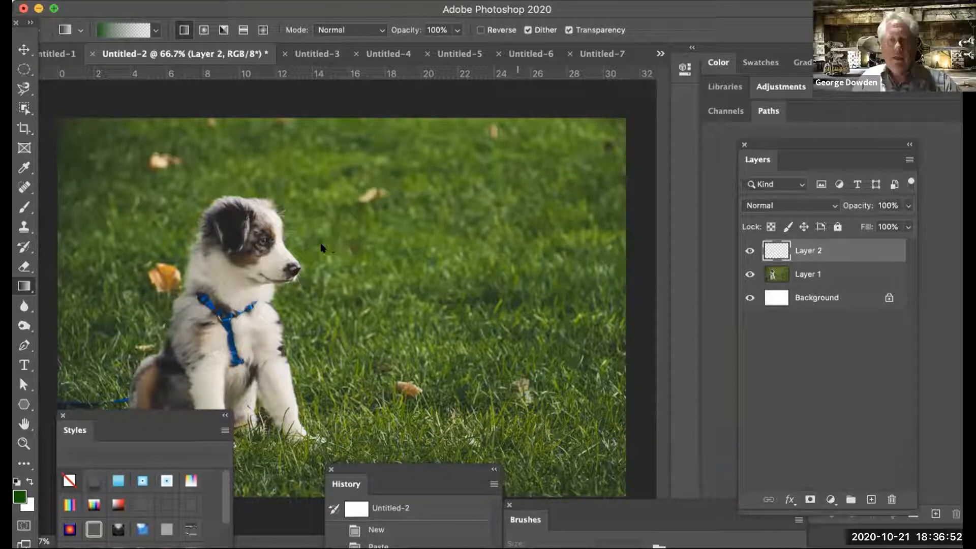
# Step: Draw a dark green-to-transparent gradient on Layer 2 from the right-hand grass toward the puppy, and set the layer's opacity to 40%
pyautogui.moveTo(522, 247); pyautogui.dragTo(309, 248)
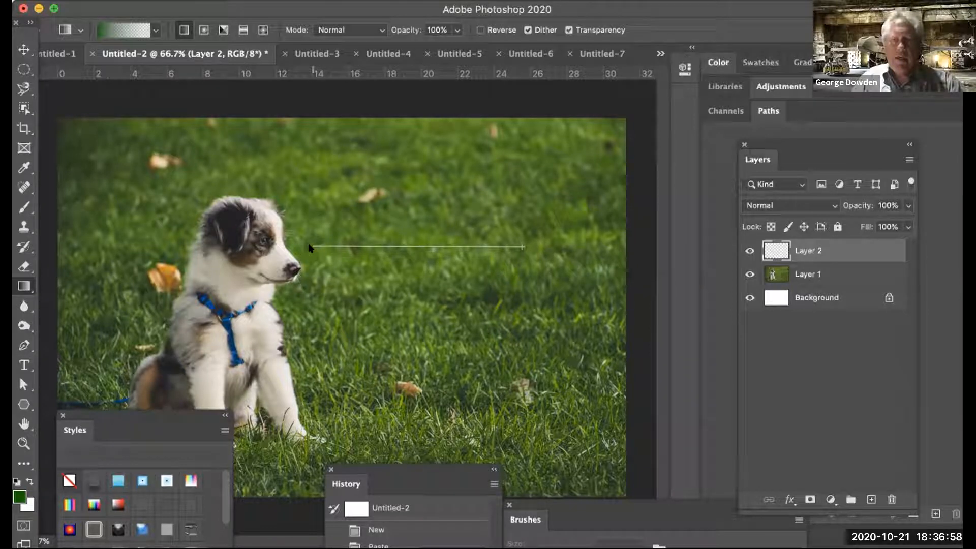
pyautogui.moveTo(308, 247); pyautogui.dragTo(308, 247)
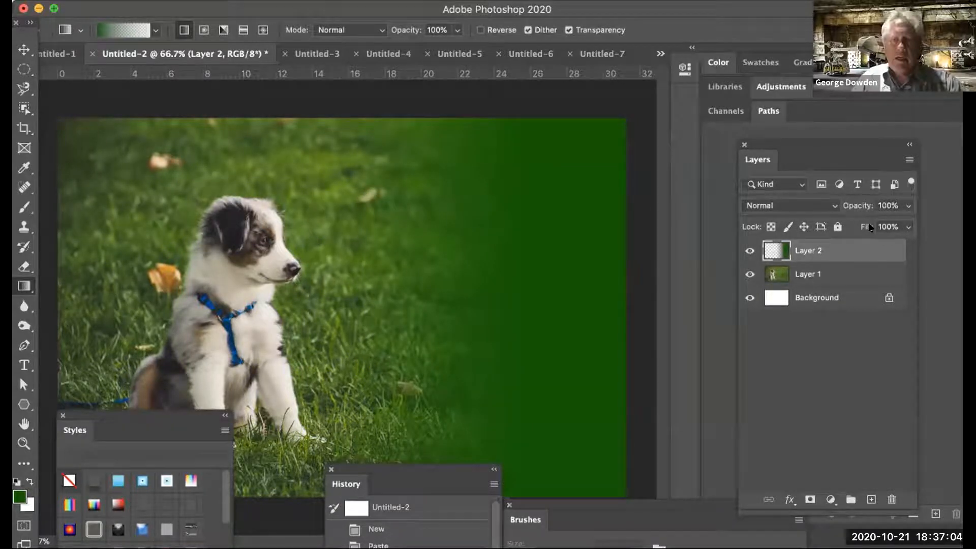
pyautogui.moveTo(908, 206); pyautogui.dragTo(857, 227)
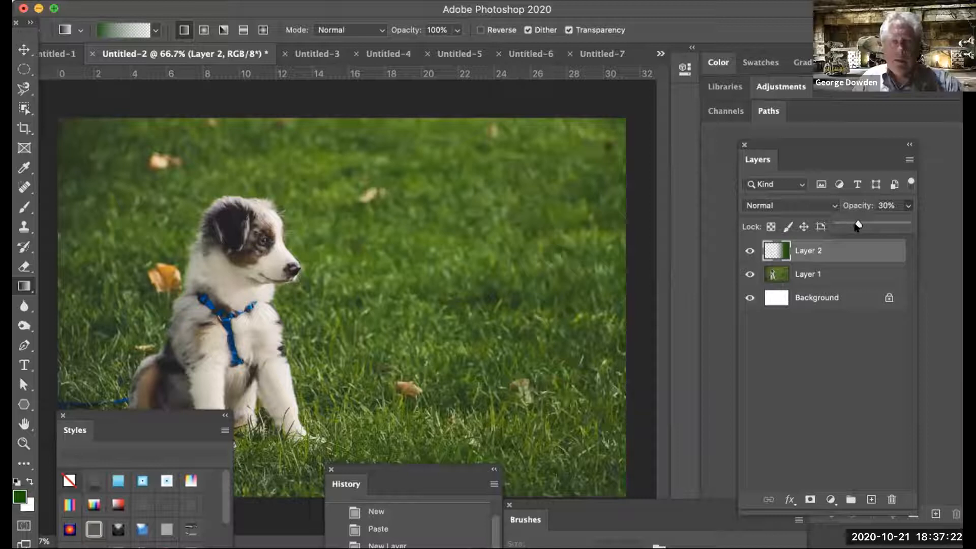
pyautogui.moveTo(856, 224); pyautogui.dragTo(907, 225)
pyautogui.click(867, 225)
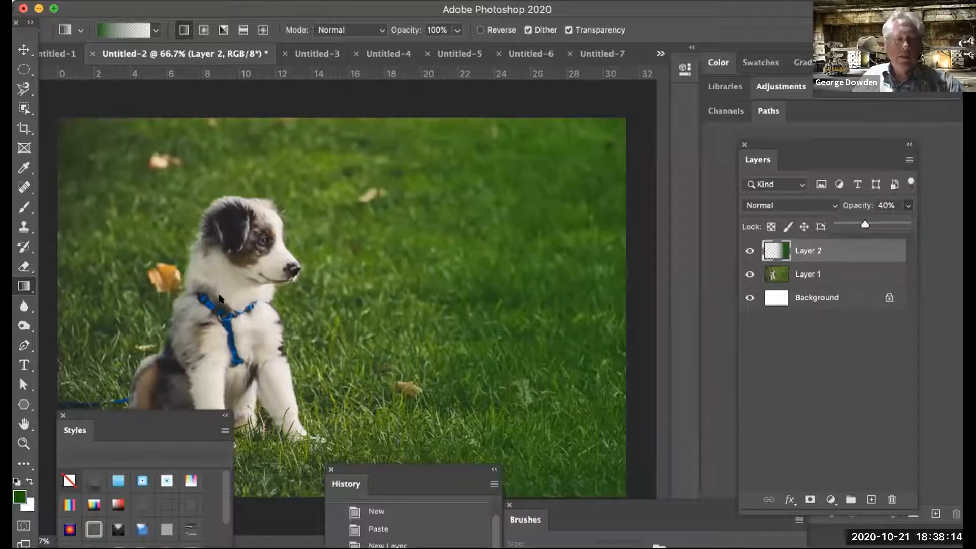
# Step: Switch to the Untitled-8 street photo and zoom it to 200%
pyautogui.moveTo(186, 416); pyautogui.dragTo(221, 329)
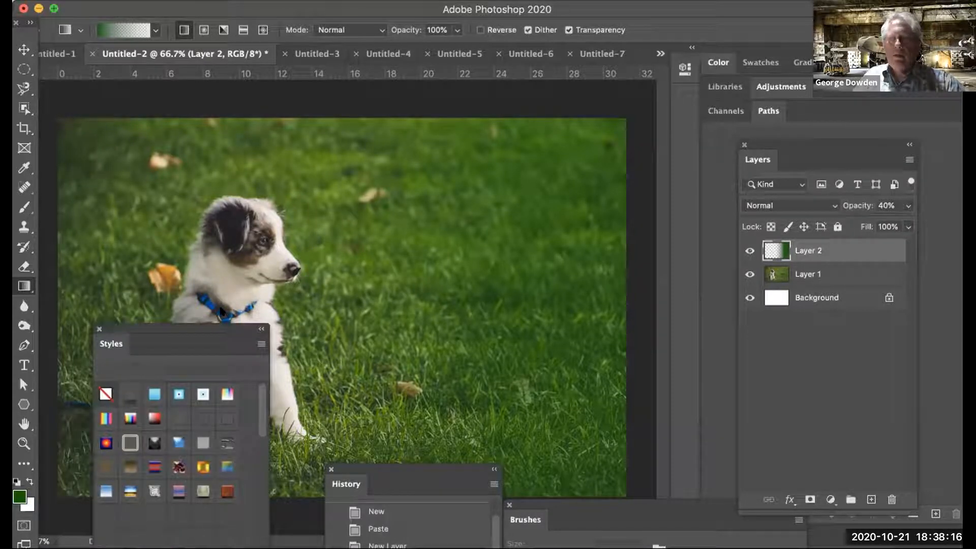
pyautogui.moveTo(219, 349); pyautogui.dragTo(221, 329)
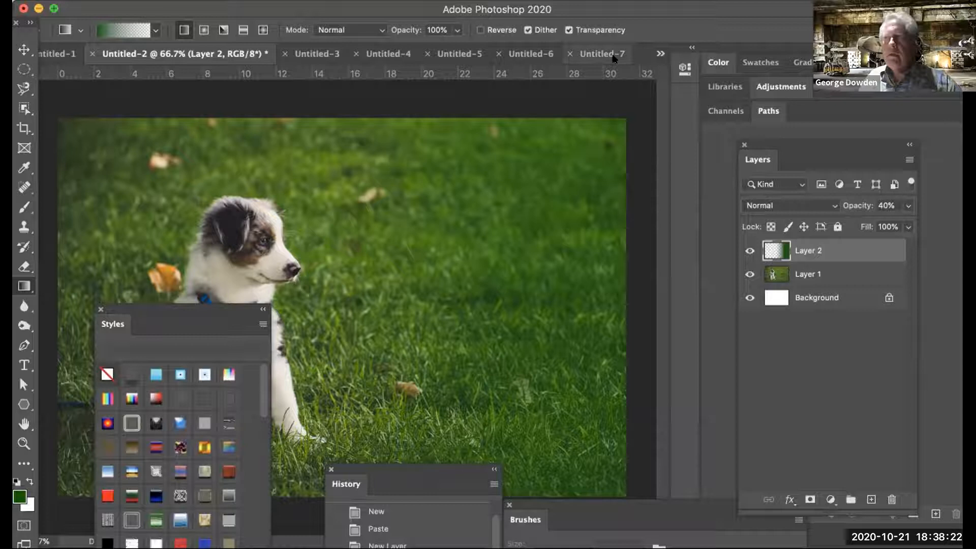
pyautogui.click(611, 56)
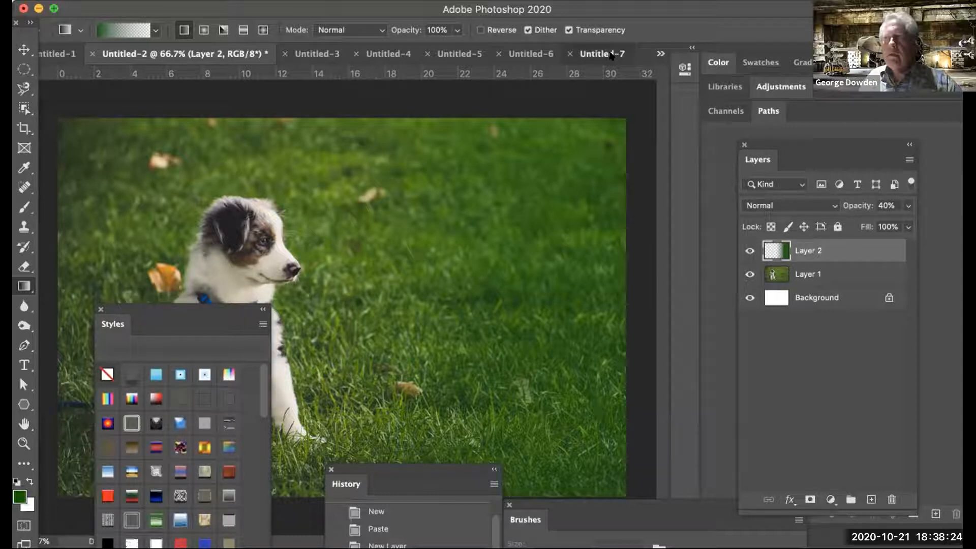
pyautogui.click(612, 56)
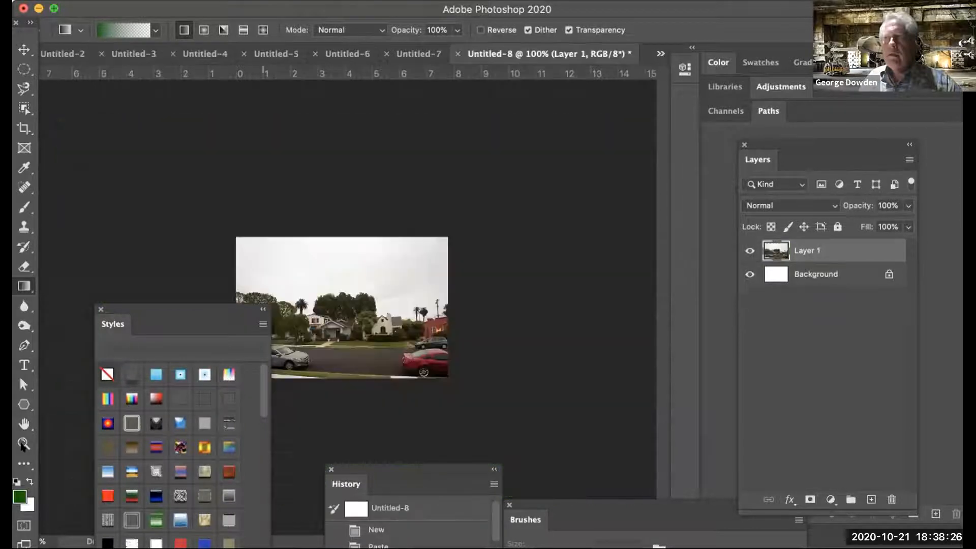
pyautogui.click(23, 444)
pyautogui.click(367, 364)
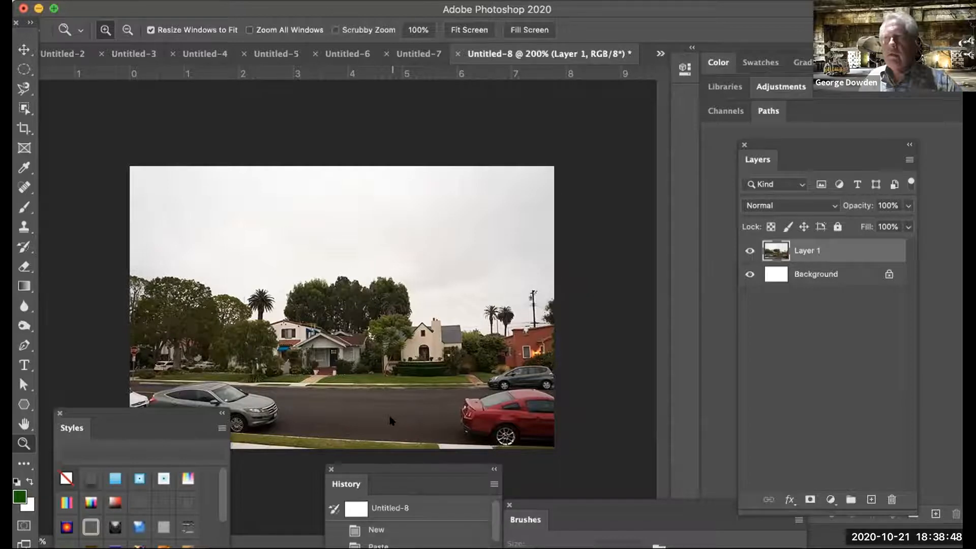
# Step: Set the foreground color to a saturated blue and activate the Gradient tool
pyautogui.click(21, 494)
pyautogui.click(528, 144)
pyautogui.click(507, 127)
pyautogui.click(664, 66)
pyautogui.click(23, 285)
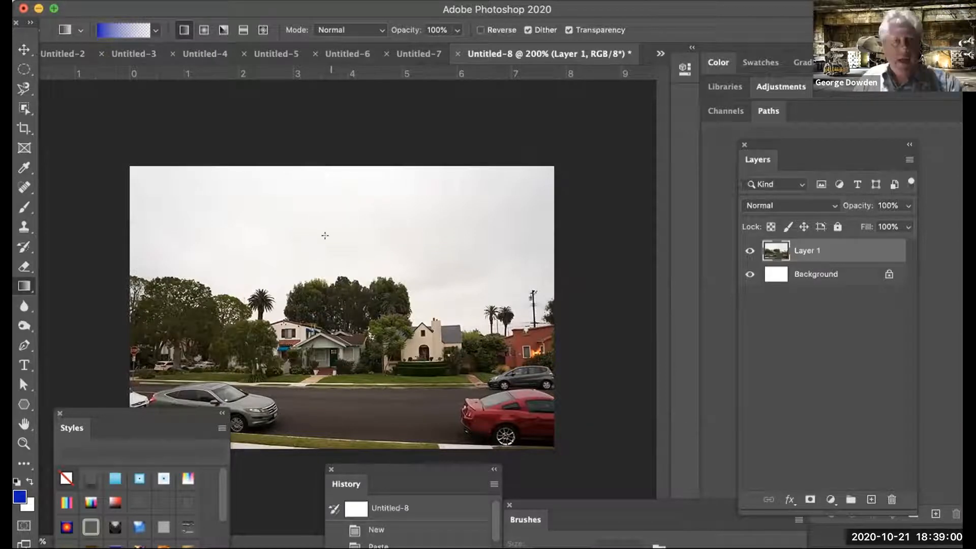
# Step: Try a blue-to-transparent gradient down the sky directly on Layer 1 and undo it
pyautogui.moveTo(330, 182); pyautogui.dragTo(323, 269)
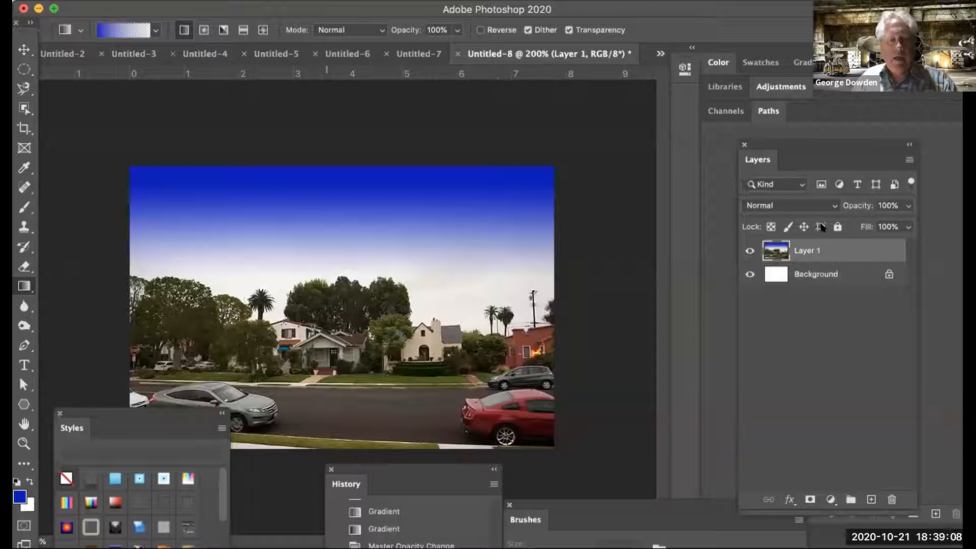
pyautogui.press('super+z')
# Step: Add a new layer above the street photo's Layer 1 and move the Layers panel clear of the image
pyautogui.moveTo(786, 163); pyautogui.dragTo(530, 110)
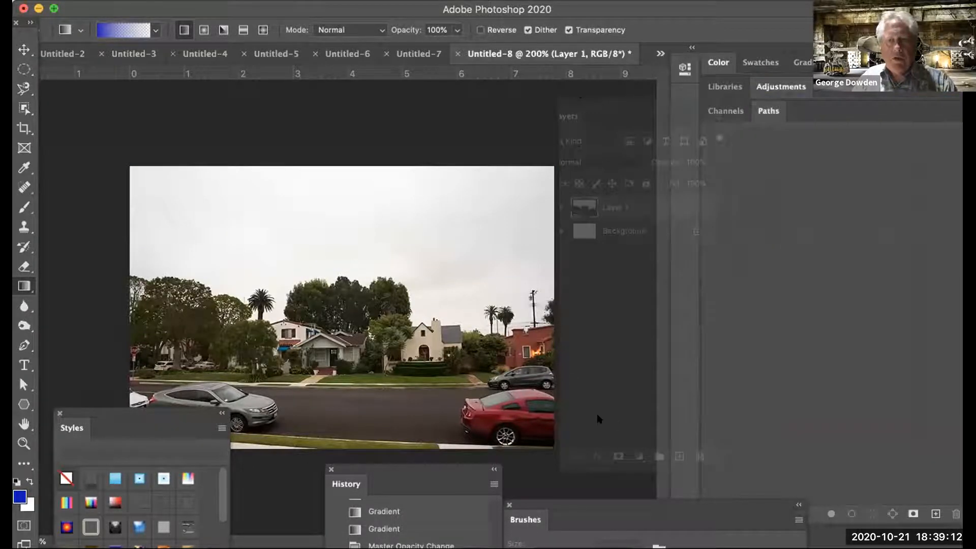
pyautogui.click(615, 447)
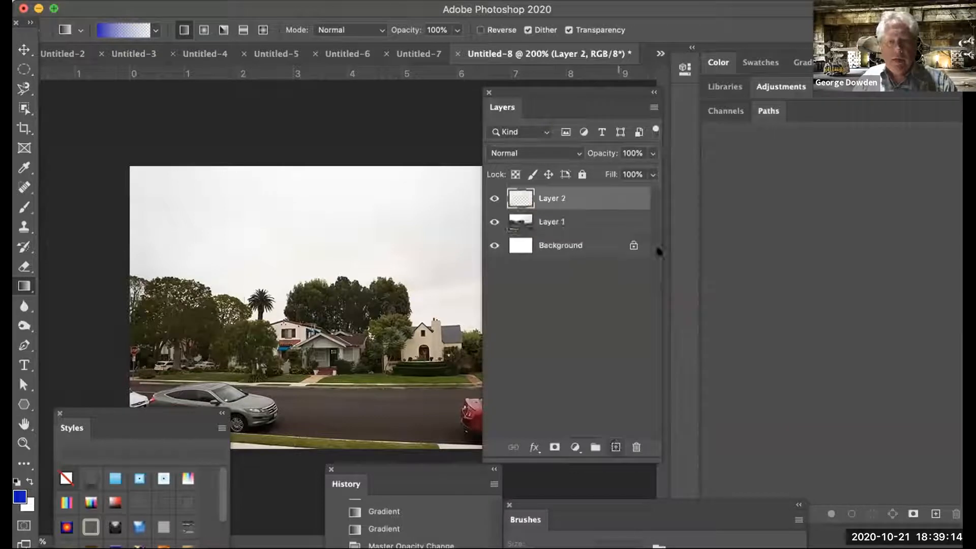
pyautogui.moveTo(572, 90); pyautogui.dragTo(677, 134)
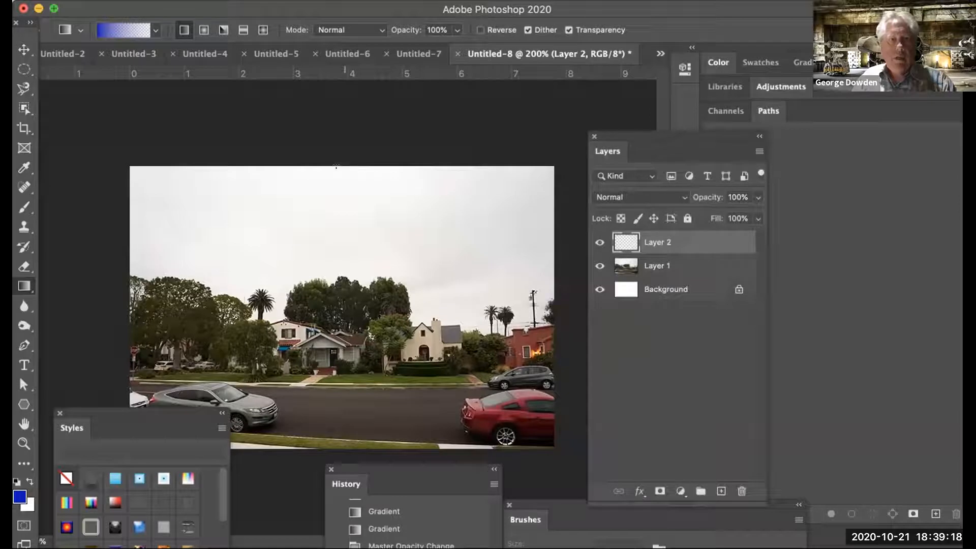
# Step: Draw a blue-to-transparent gradient on Layer 2 from the top of the sky to the treetops, and set the layer's opacity to 50%
pyautogui.moveTo(334, 164); pyautogui.dragTo(332, 294)
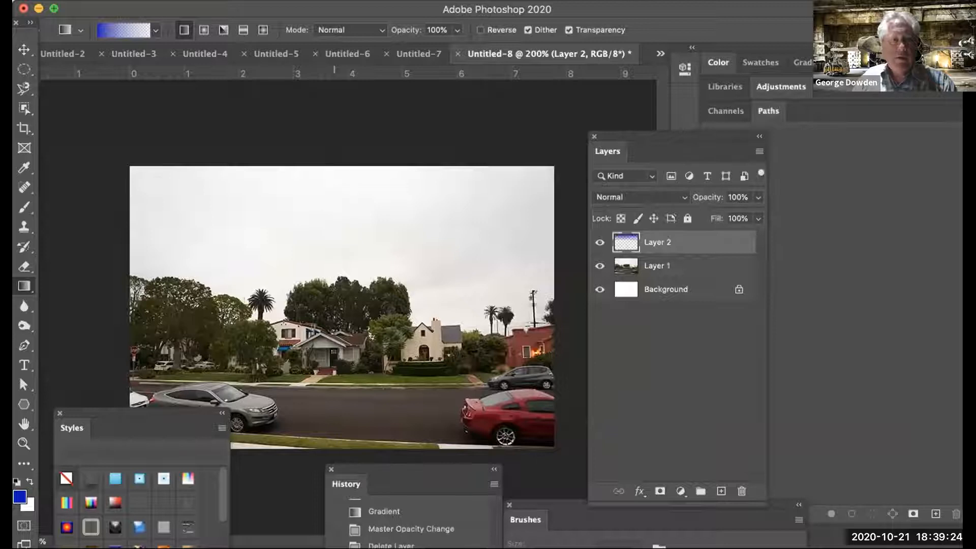
pyautogui.click(759, 198)
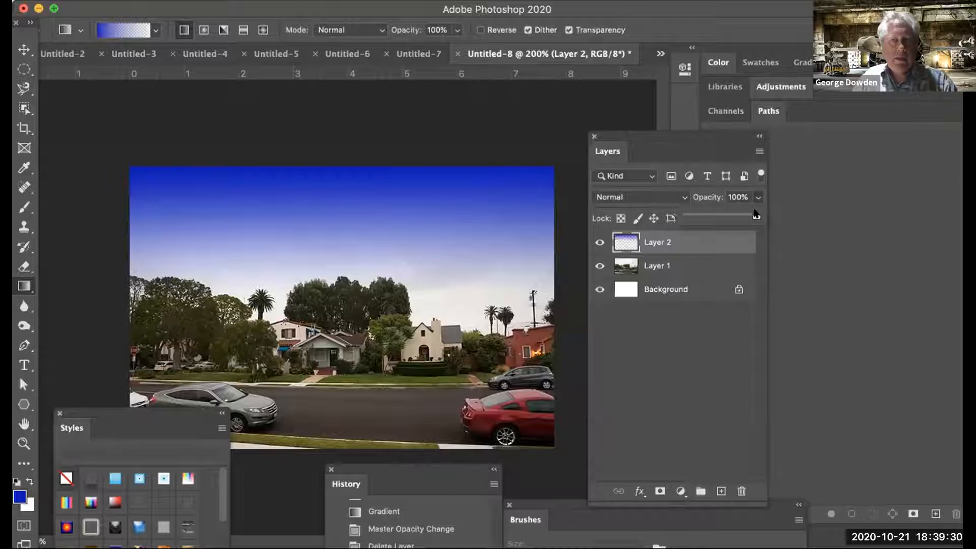
pyautogui.moveTo(752, 215); pyautogui.dragTo(721, 216)
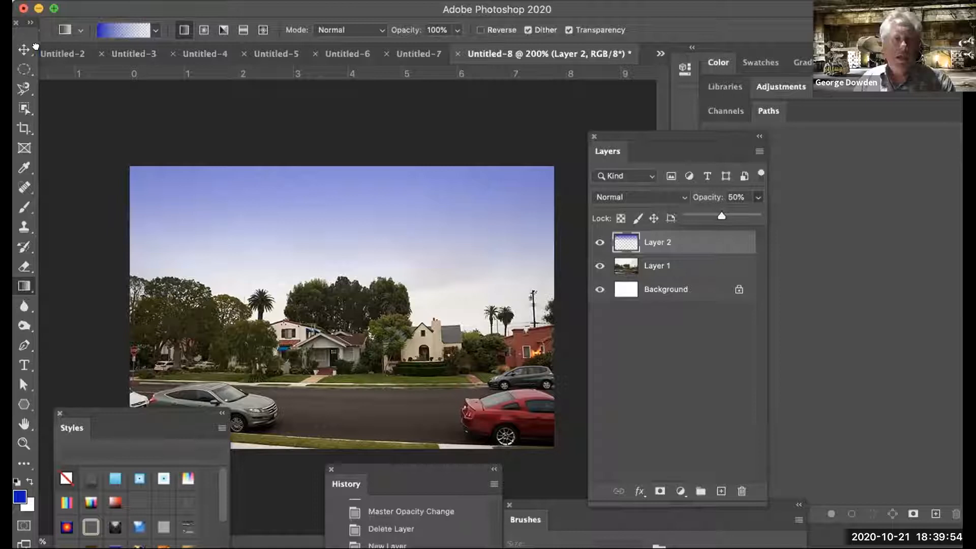
# Step: Draw a gradient with the blue-to-white preset over the photo's full height on Layer 2, and set the layer's opacity to 100%
pyautogui.click(155, 31)
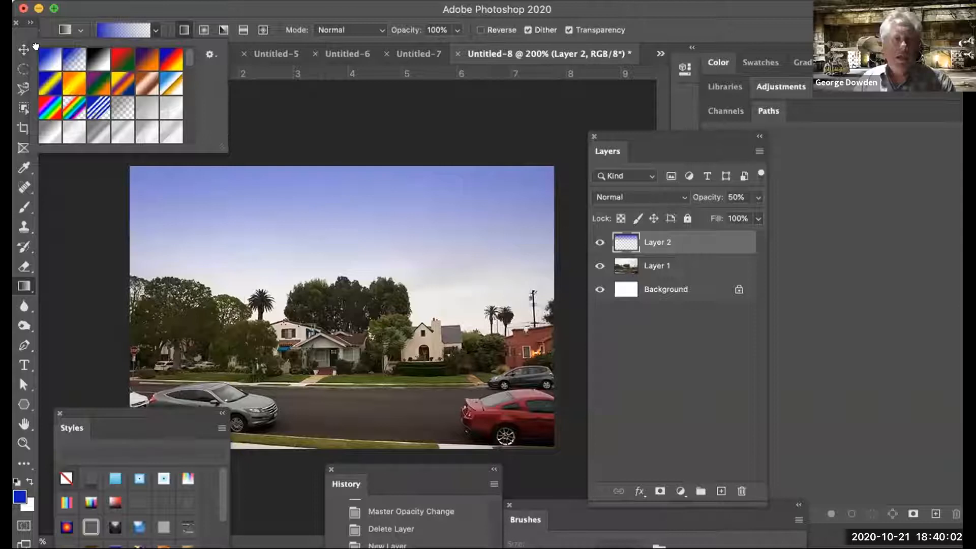
pyautogui.click(50, 59)
pyautogui.moveTo(327, 167); pyautogui.dragTo(317, 448)
pyautogui.click(758, 197)
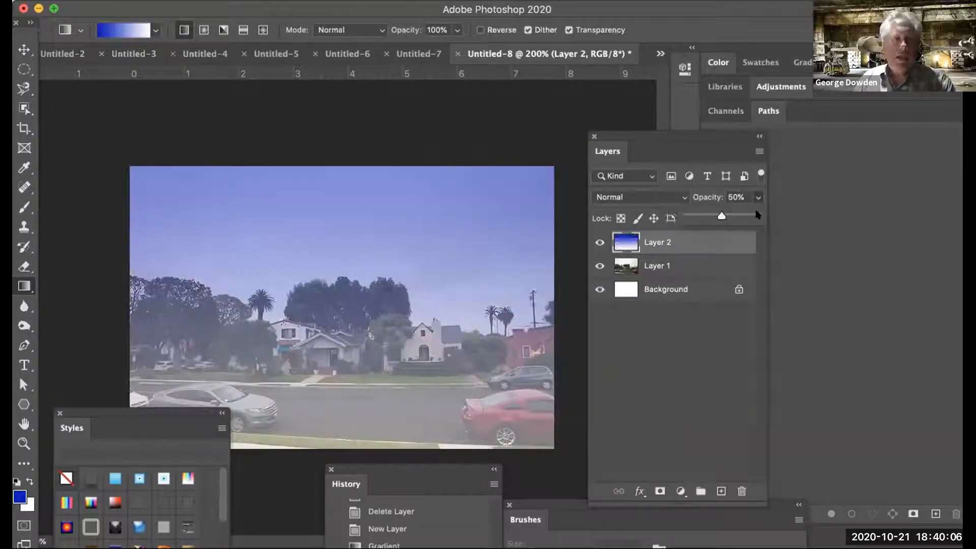
pyautogui.click(757, 215)
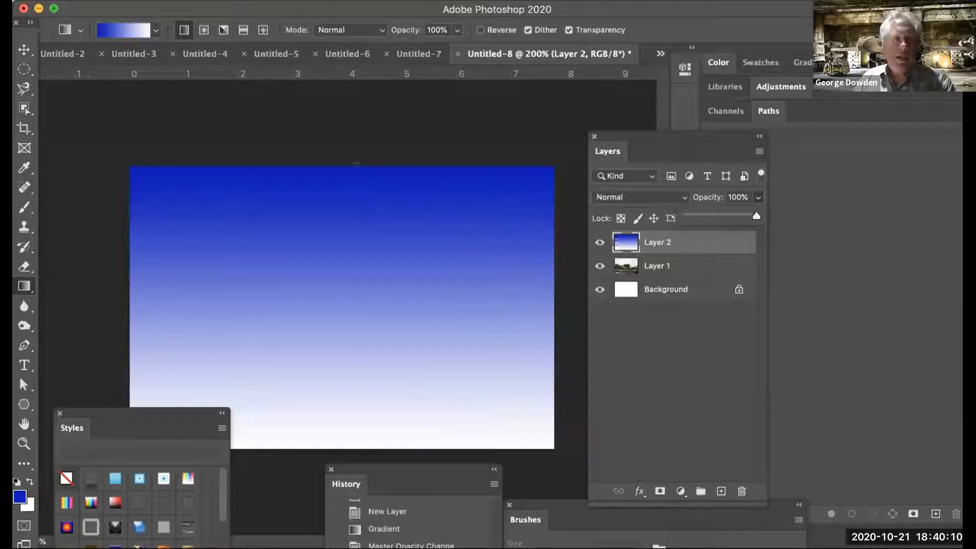
# Step: Redraw the blue-to-white gradient on Layer 2 at different lengths, ending with one from the photo's middle down to its bottom edge
pyautogui.click(357, 163)
pyautogui.moveTo(358, 199); pyautogui.dragTo(357, 444)
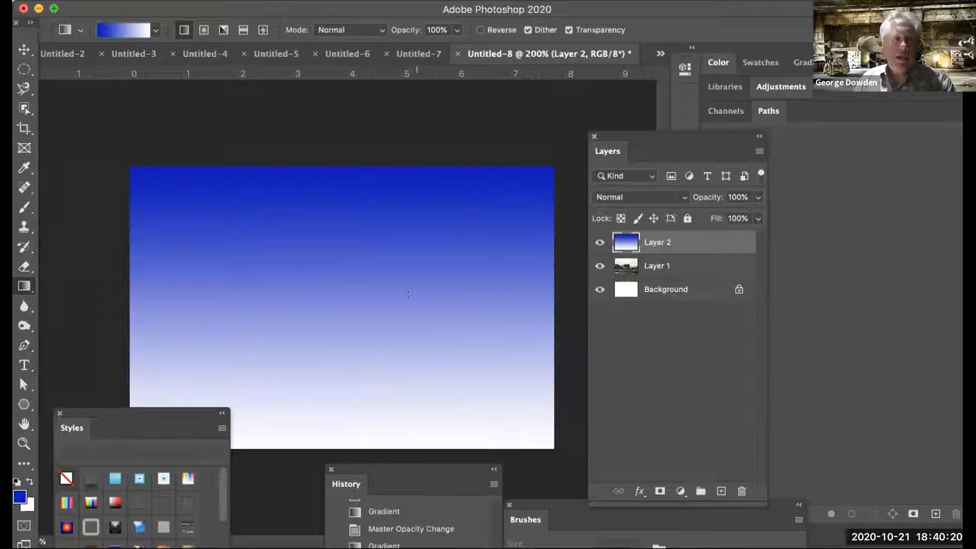
pyautogui.moveTo(404, 303); pyautogui.dragTo(404, 443)
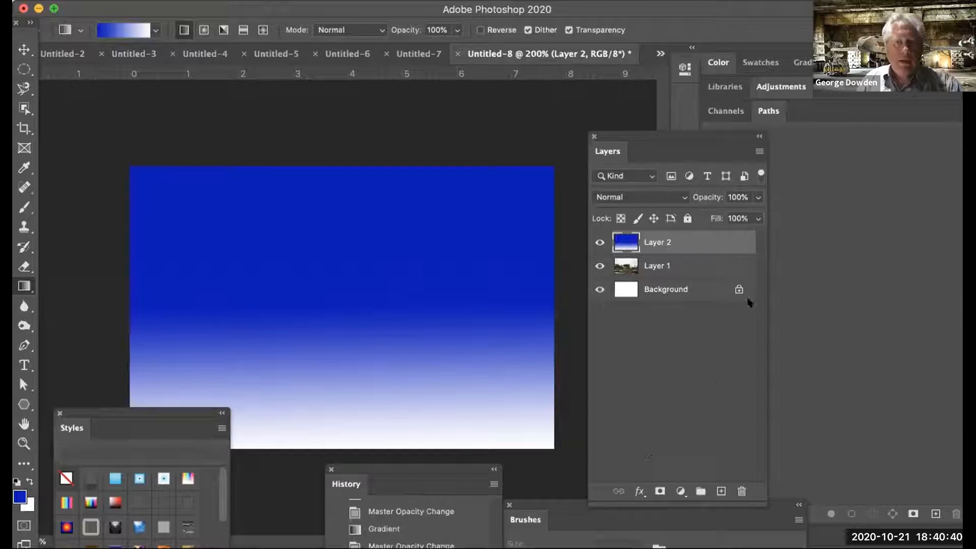
# Step: Lower Layer 2's opacity first to 43% and finally to 0%
pyautogui.click(757, 198)
pyautogui.moveTo(756, 214); pyautogui.dragTo(715, 216)
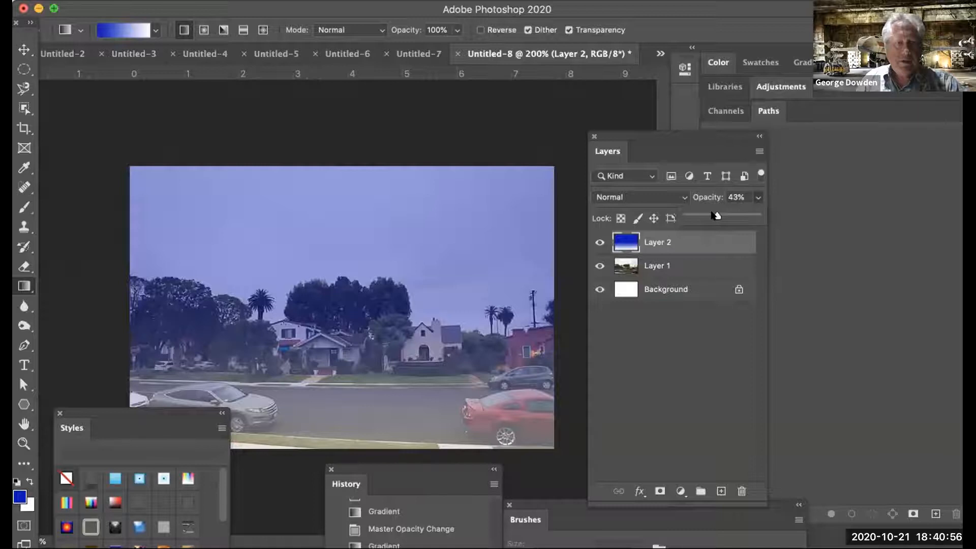
pyautogui.moveTo(717, 216); pyautogui.dragTo(648, 214)
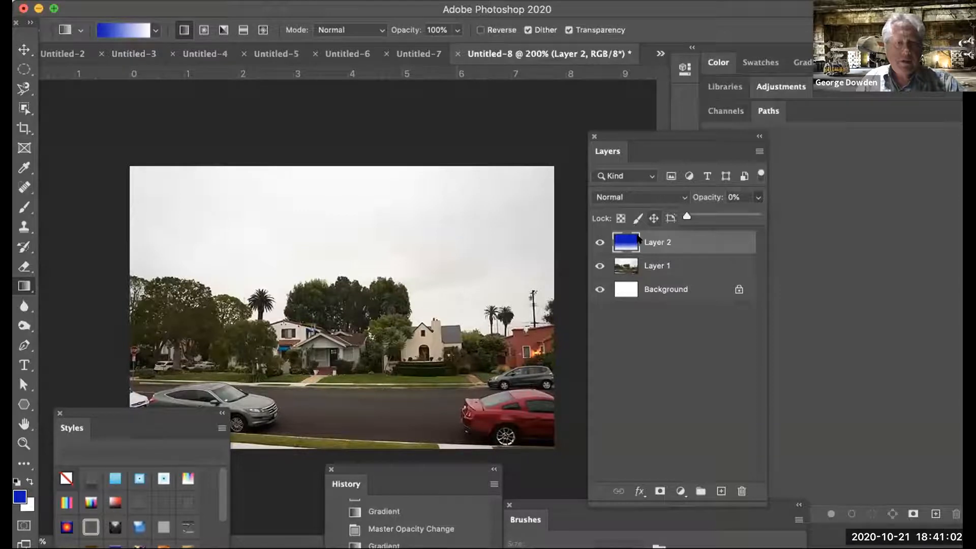
# Step: Add a new layer directly above the street photo's Layer 1 and fill it with the blue foreground color at 100% opacity
pyautogui.click(657, 266)
pyautogui.click(721, 491)
pyautogui.moveTo(676, 137); pyautogui.dragTo(652, 107)
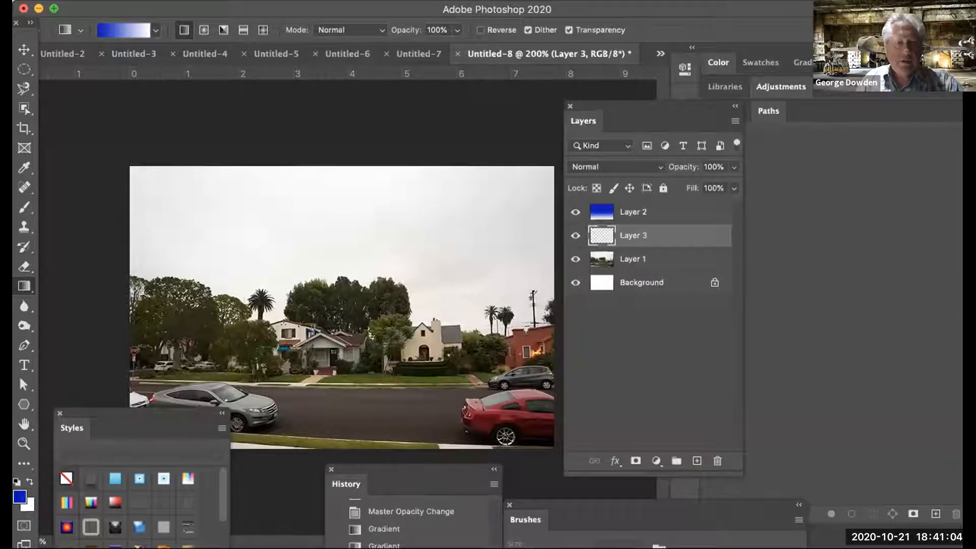
pyautogui.click(152, 1)
pyautogui.click(156, 232)
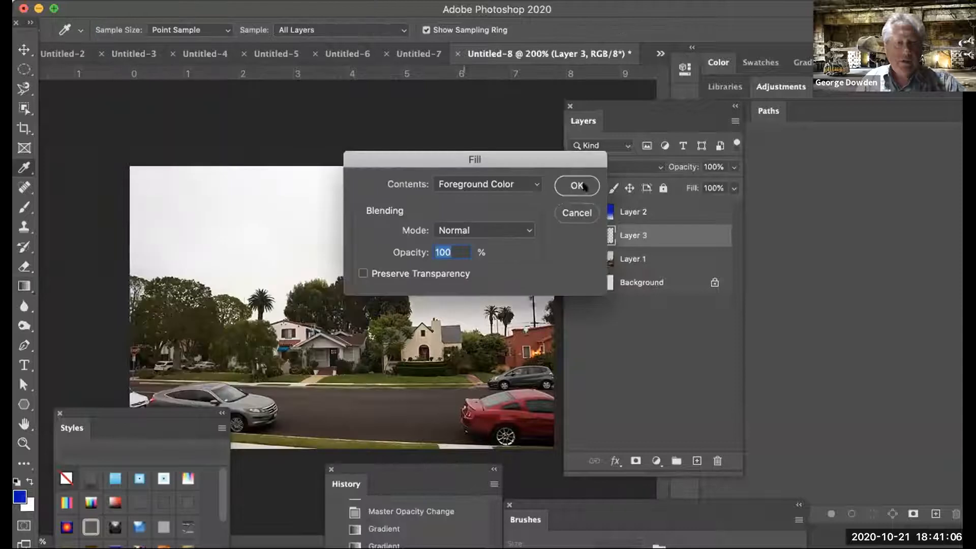
pyautogui.click(577, 186)
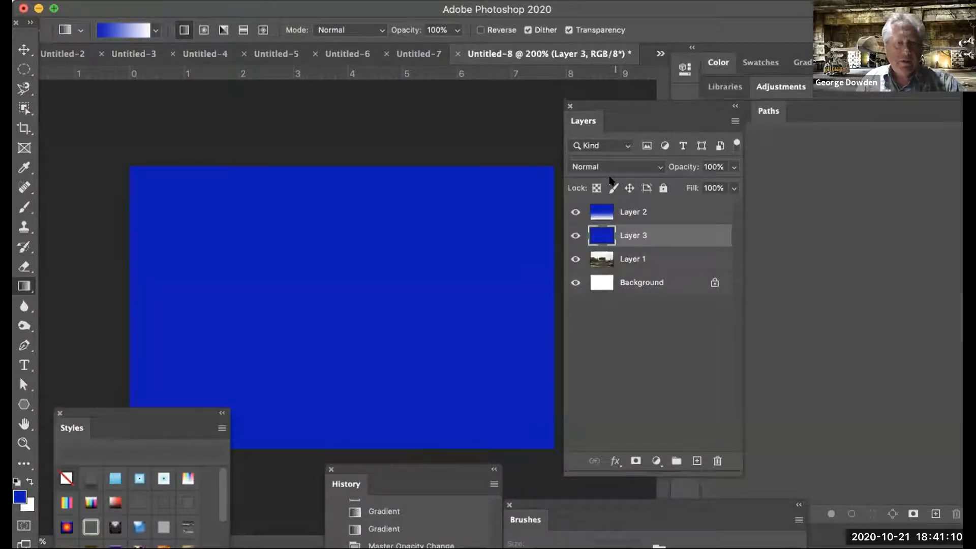
# Step: Set the blue fill layer's blend mode to Overlay and its opacity to 48%
pyautogui.click(612, 172)
pyautogui.press('Down')
pyautogui.press('Down')
pyautogui.press('Down')
pyautogui.press('Down')
pyautogui.press('Down')
pyautogui.press('Down')
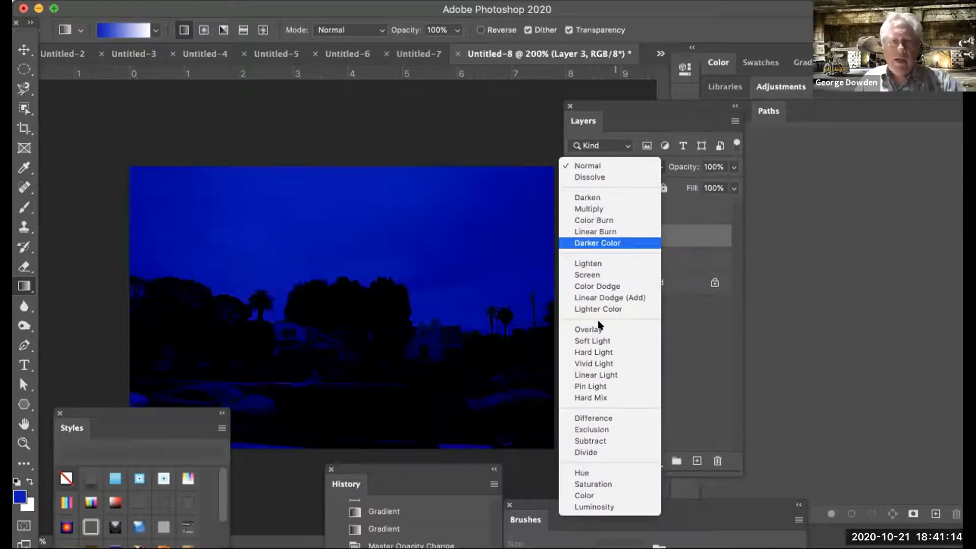
pyautogui.click(595, 329)
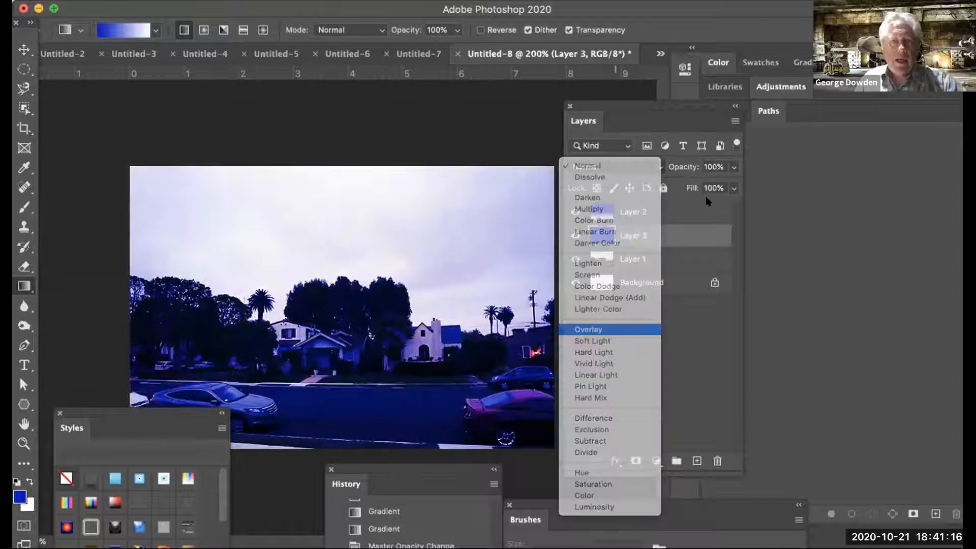
pyautogui.click(734, 167)
pyautogui.moveTo(736, 184); pyautogui.dragTo(677, 188)
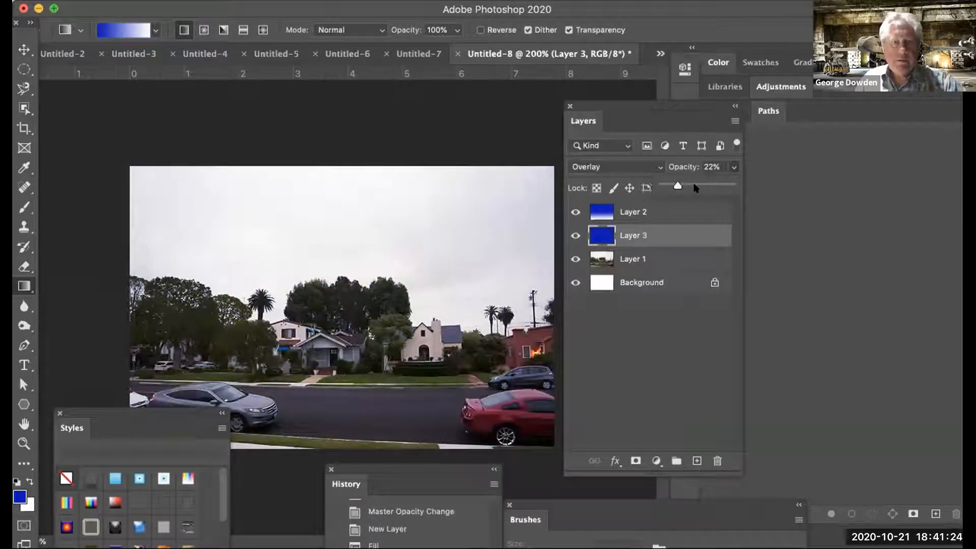
pyautogui.click(696, 186)
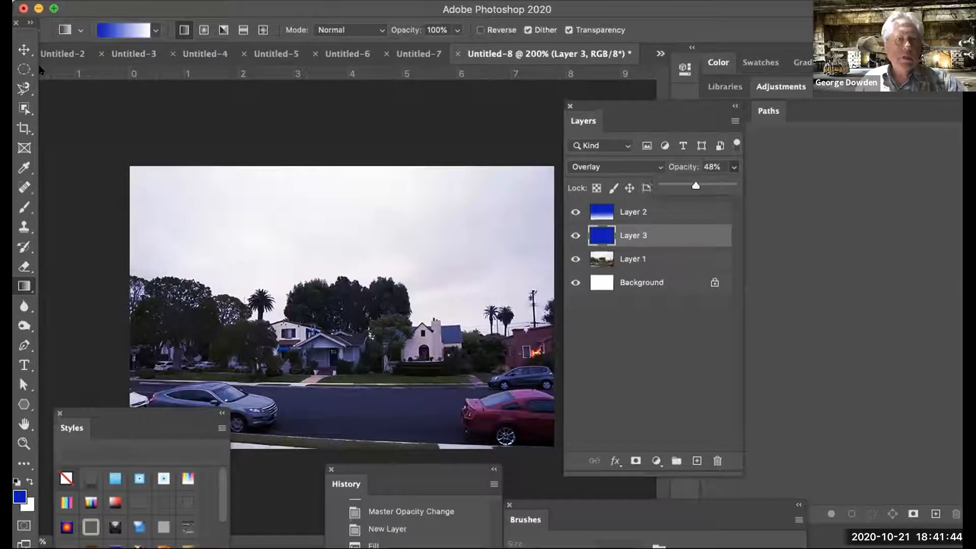
pyautogui.click(284, 187)
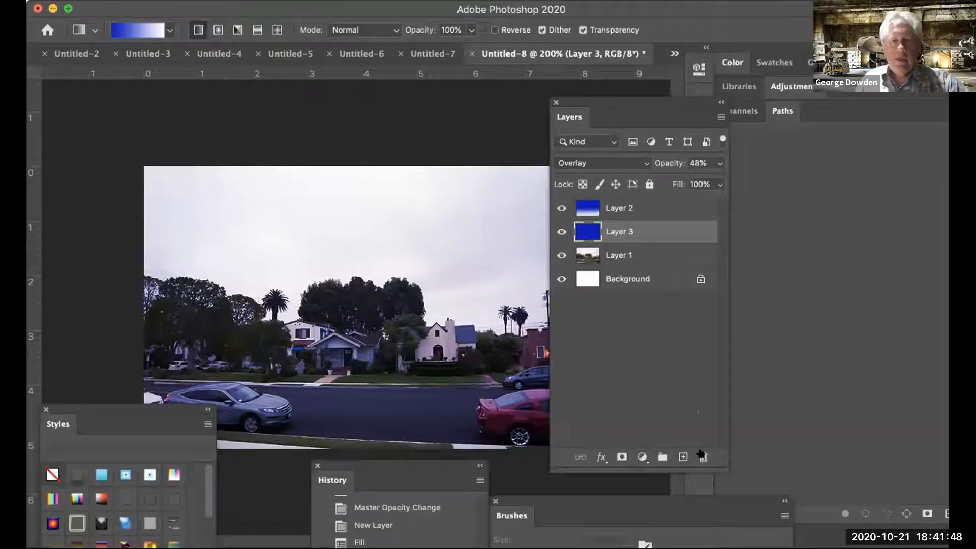
# Step: Switch to the puppy photo in Untitled-2 and delete its green gradient layer, Layer 2
pyautogui.hotkey('ctrl', 'Tab')
pyautogui.hotkey('ctrl', 'Tab')
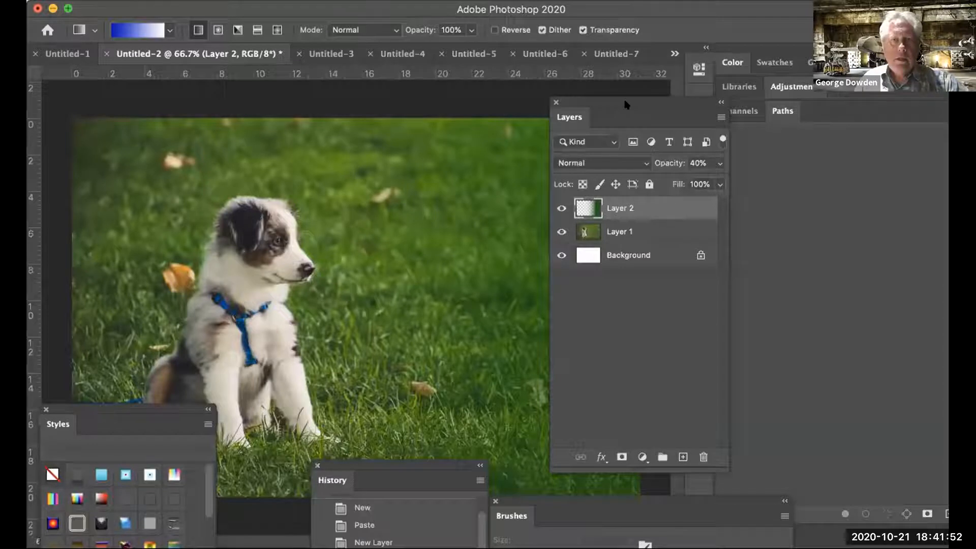
pyautogui.moveTo(626, 104); pyautogui.dragTo(713, 116)
pyautogui.press('Delete')
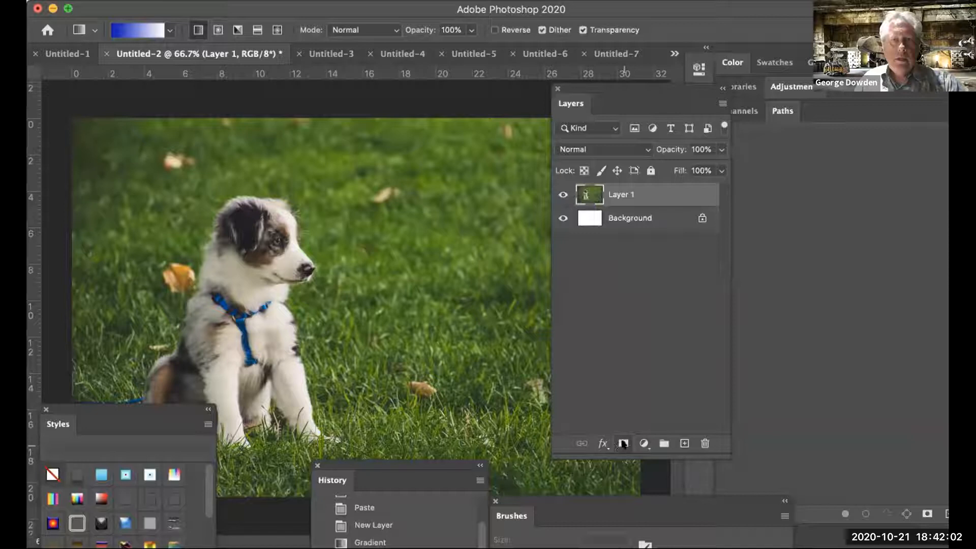
# Step: Add a layer mask to the puppy photo's Layer 1, check the foreground color, and move the Layers panel clear of the image
pyautogui.click(622, 443)
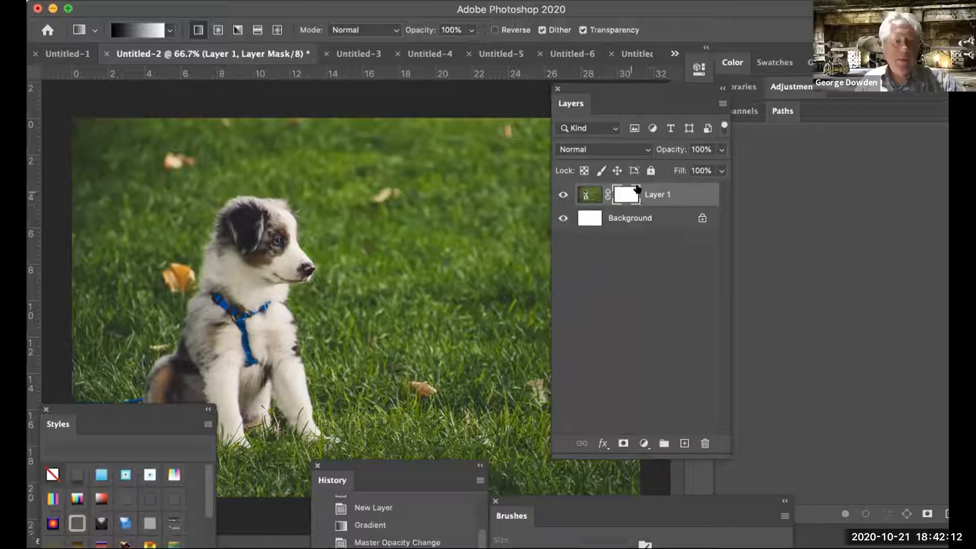
pyautogui.click(35, 334)
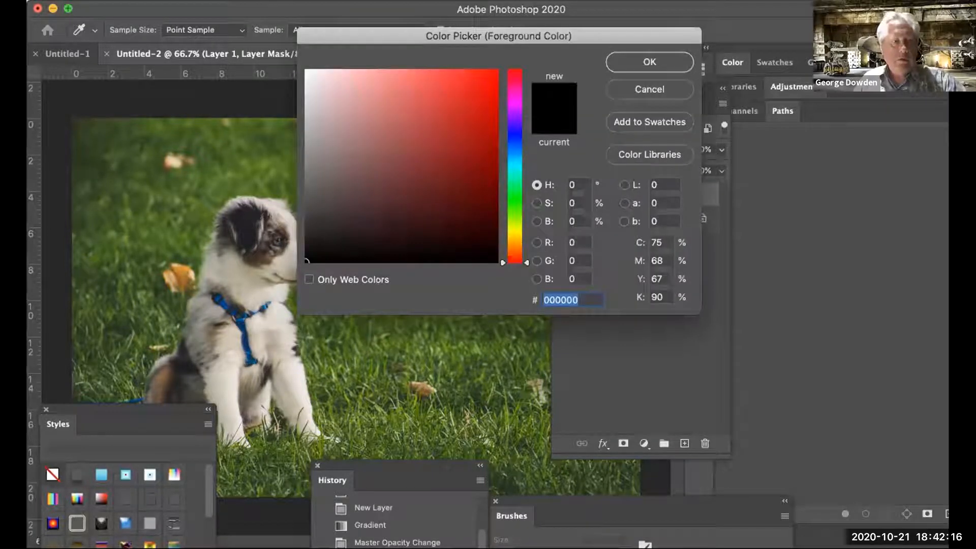
pyautogui.press('Escape')
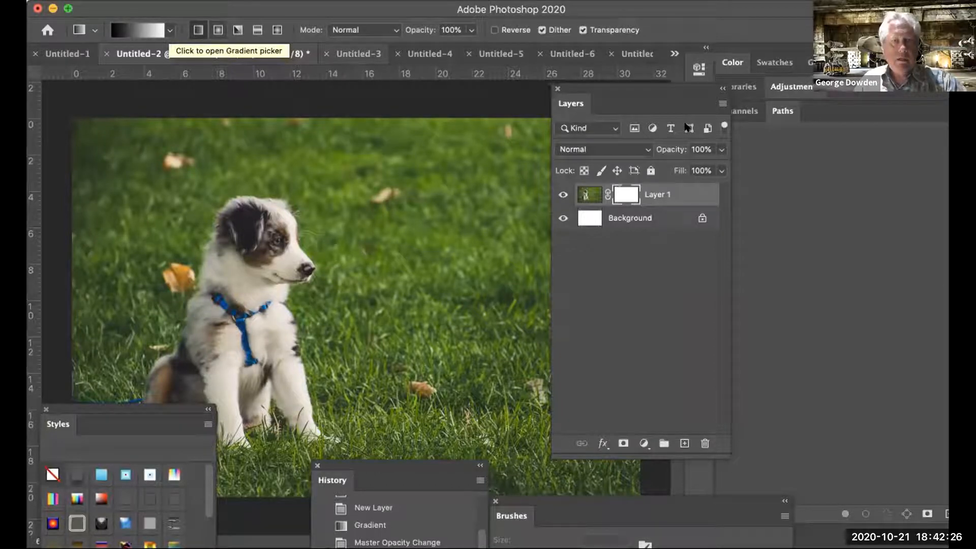
pyautogui.moveTo(643, 89); pyautogui.dragTo(720, 97)
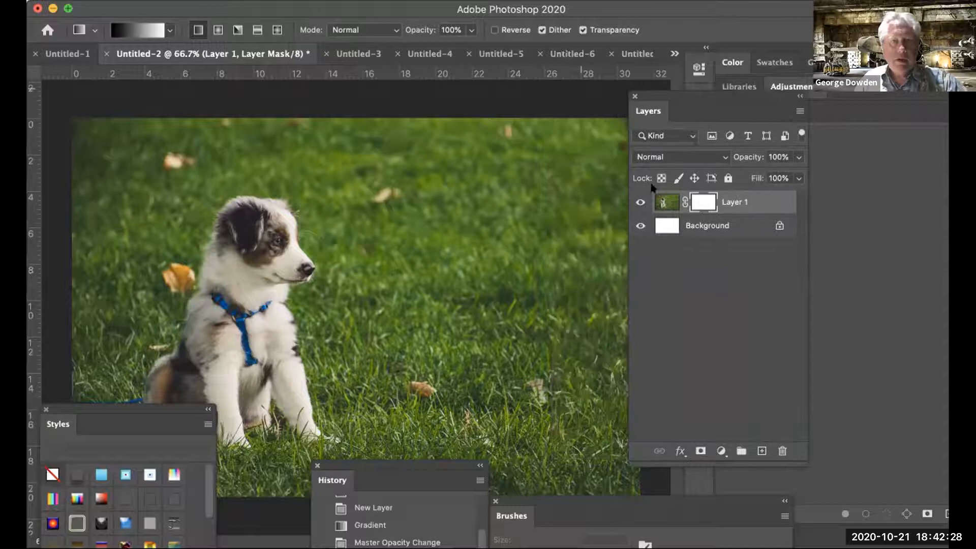
pyautogui.moveTo(652, 189); pyautogui.dragTo(868, 227)
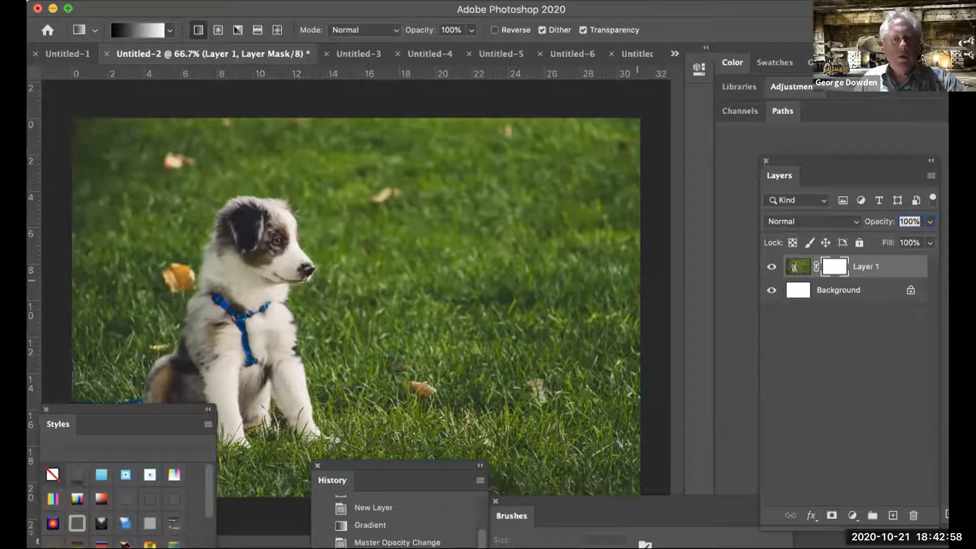
# Step: Try black-to-white gradients of different lengths on Layer 1's mask to fade the puppy photo's right side, with the Background layer hidden
pyautogui.moveTo(384, 279); pyautogui.dragTo(641, 278)
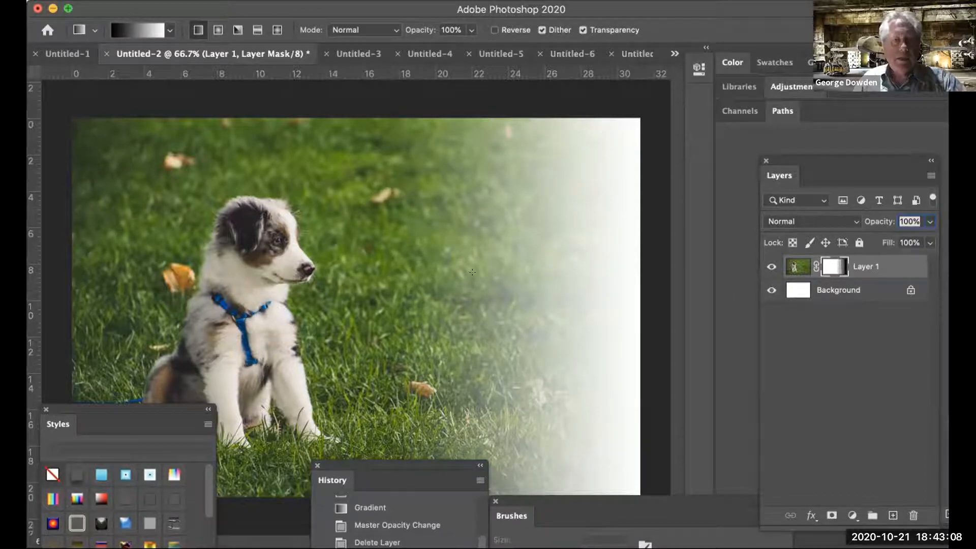
pyautogui.press('super+z')
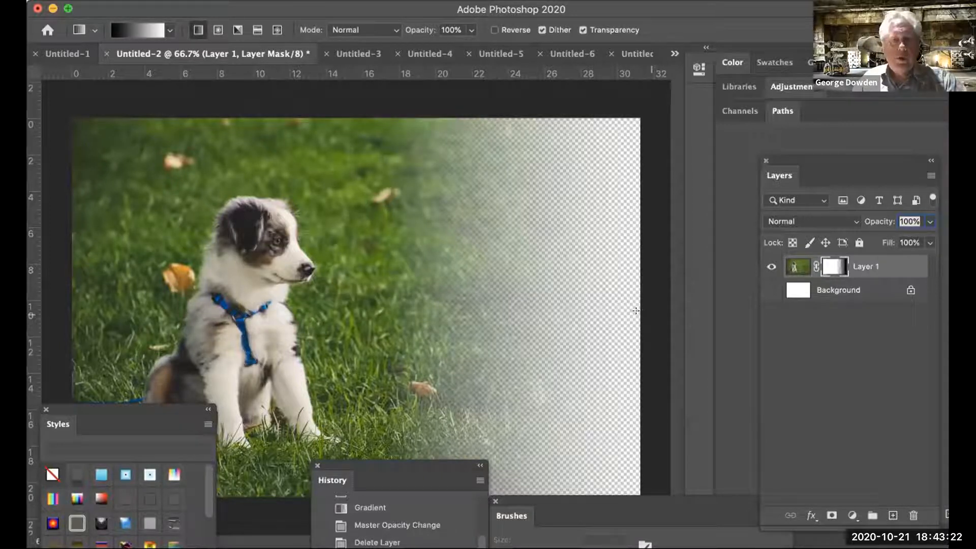
pyautogui.moveTo(636, 311); pyautogui.dragTo(482, 311)
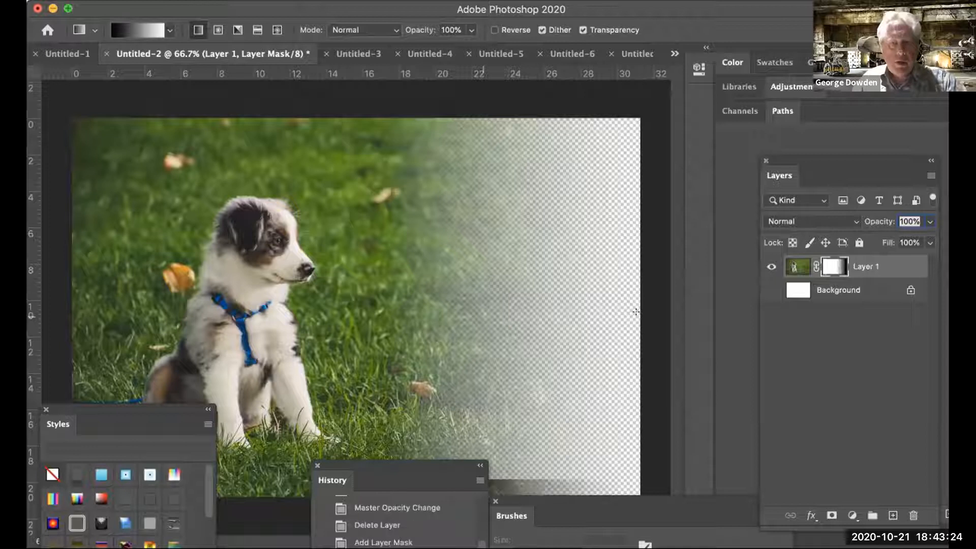
pyautogui.moveTo(641, 318); pyautogui.dragTo(572, 318)
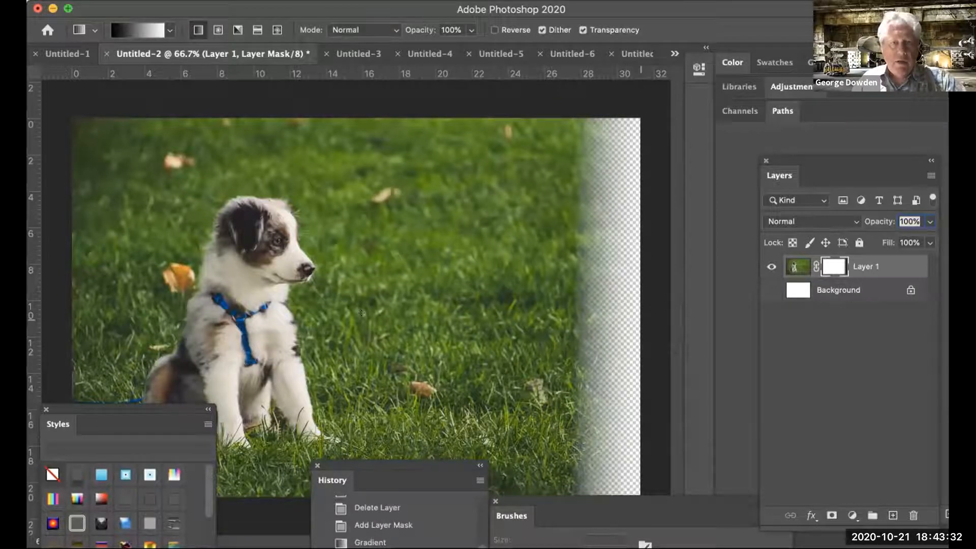
# Step: Draw a gradient on Layer 1's mask that fades the photo out from its middle to the right edge, and move the puppy photo left
pyautogui.moveTo(381, 324); pyautogui.dragTo(642, 320)
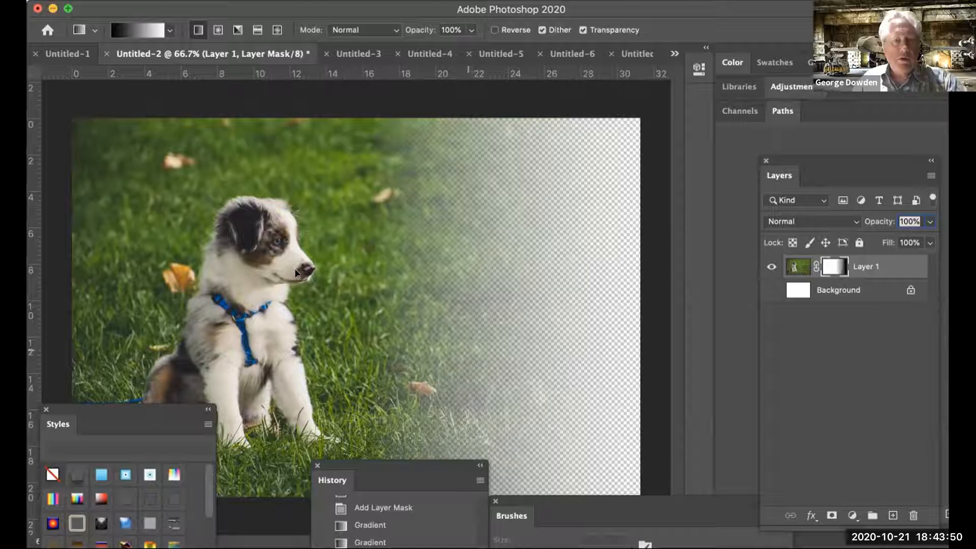
pyautogui.press('v')
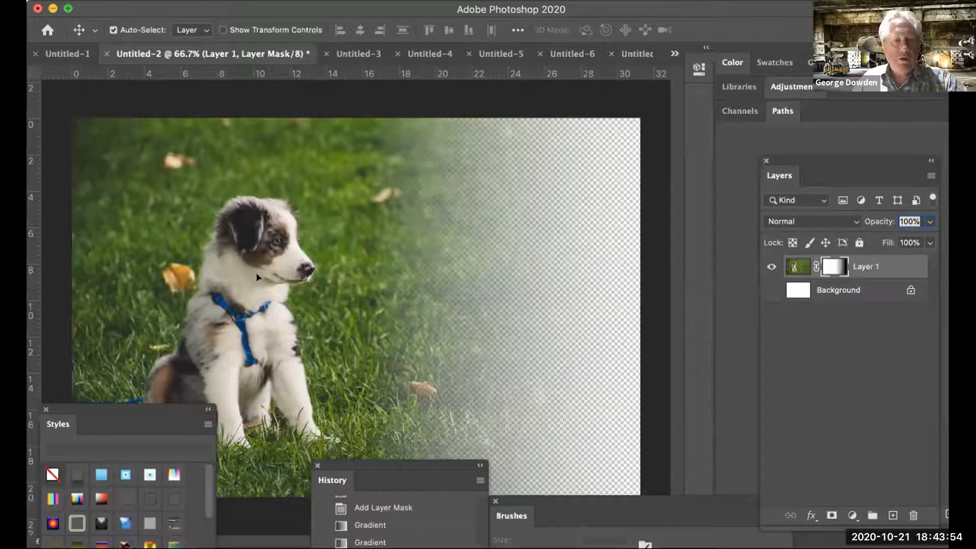
pyautogui.moveTo(257, 277); pyautogui.dragTo(178, 278)
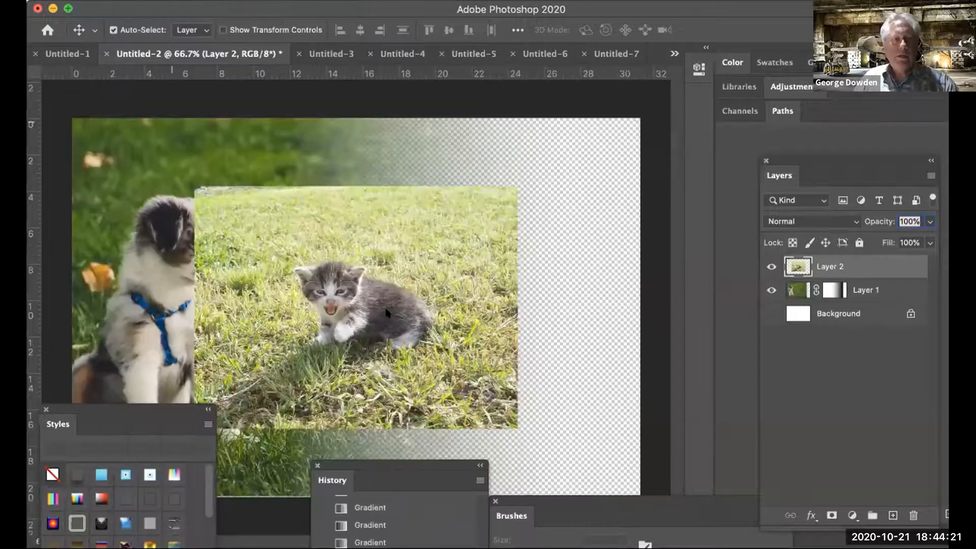
# Step: Paste the kitten photo as a new layer, scaled up to the full canvas height and positioned right beside the puppy
pyautogui.click(386, 309)
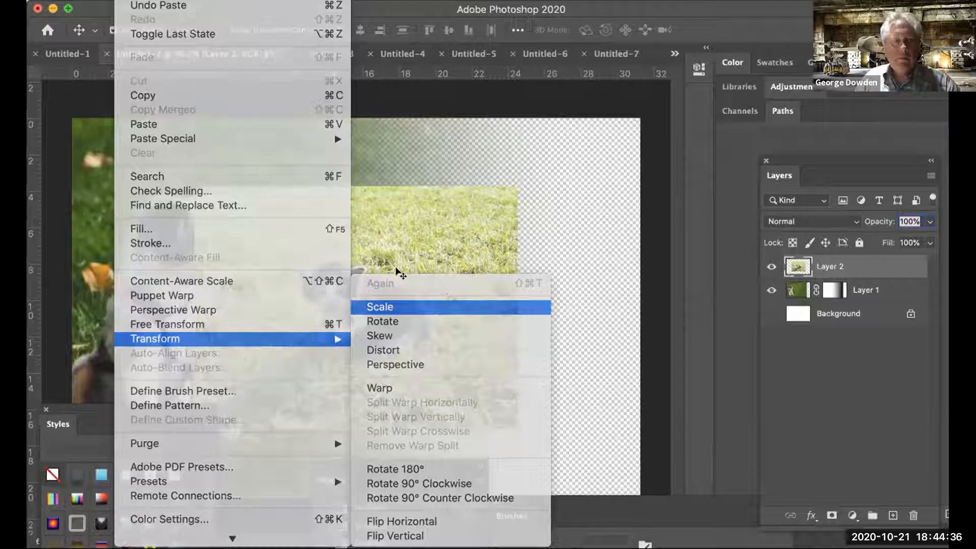
pyautogui.press('Return')
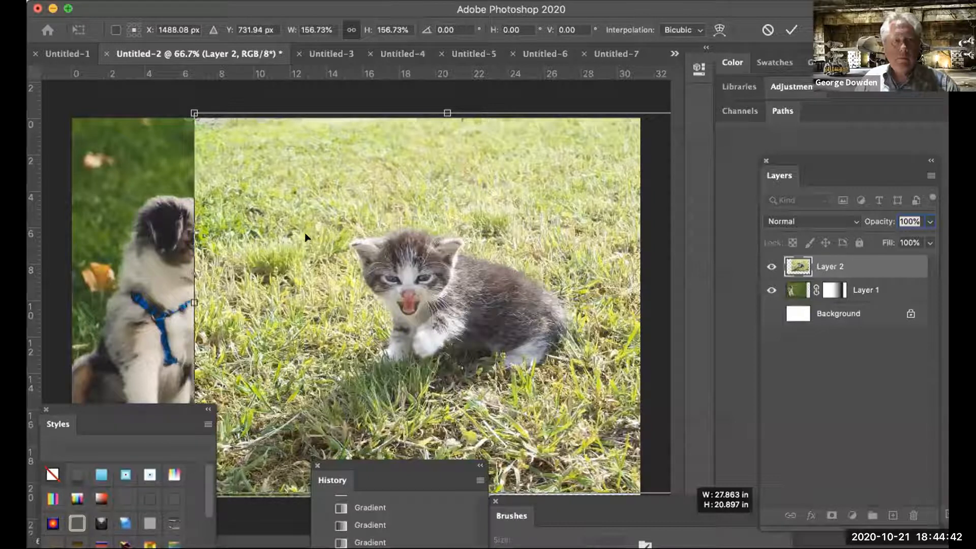
pyautogui.press('Return')
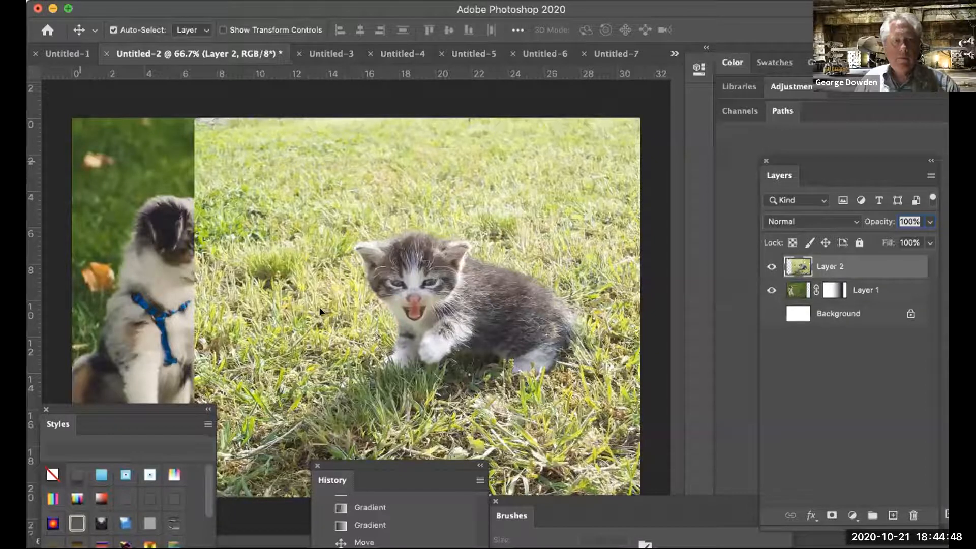
pyautogui.moveTo(320, 311); pyautogui.dragTo(349, 286)
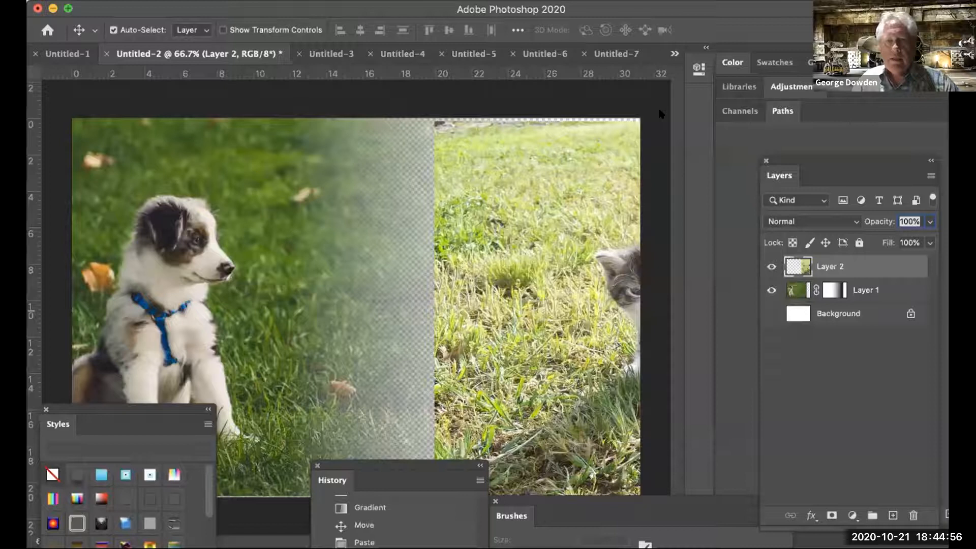
pyautogui.press('super+z')
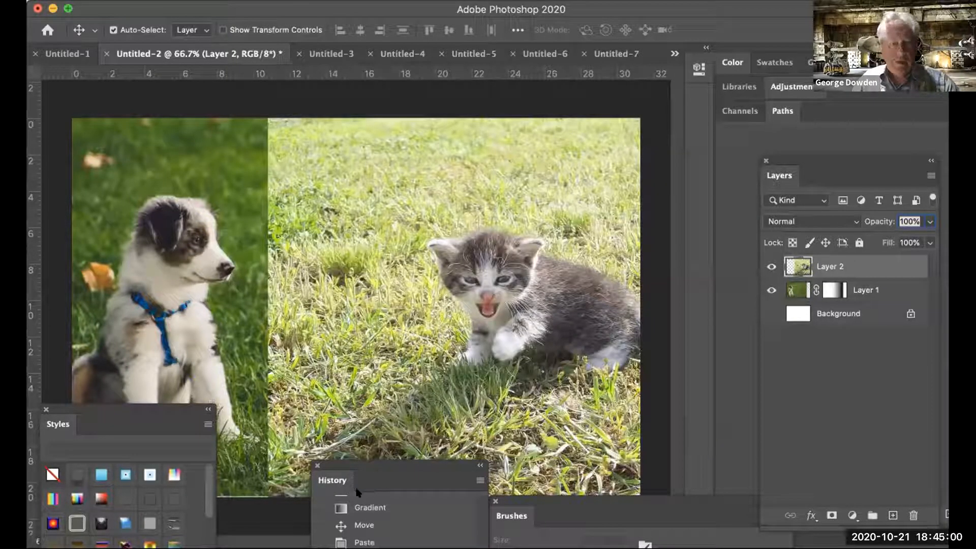
# Step: Add a layer mask to Layer 2 and draw black-to-white gradients on it to blend the kitten photo's left side into the puppy photo
pyautogui.moveTo(834, 167); pyautogui.dragTo(691, 125)
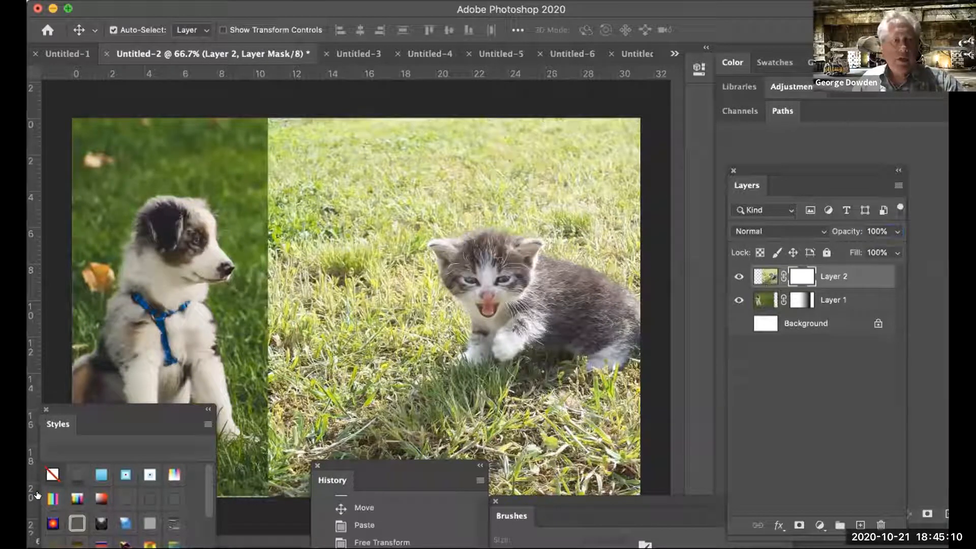
pyautogui.click(14, 305)
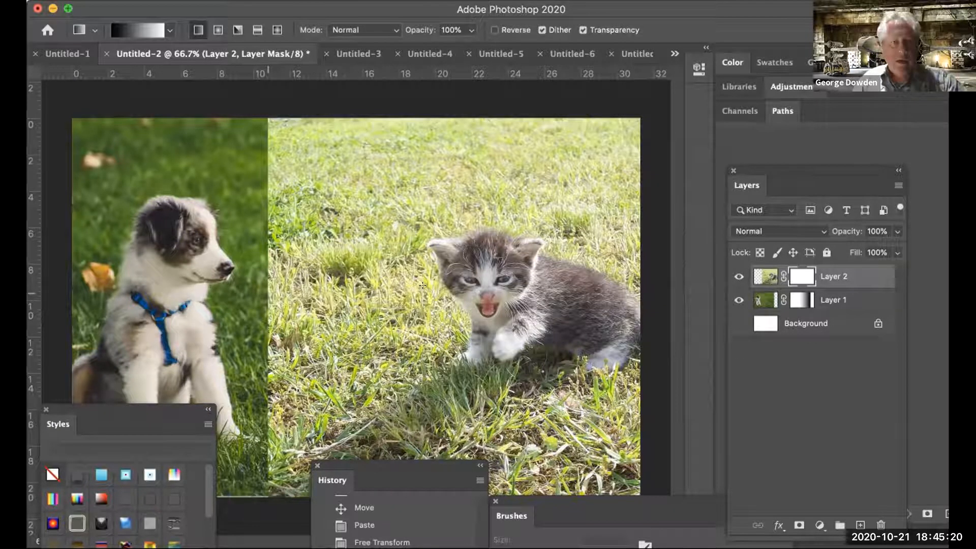
pyautogui.moveTo(268, 293); pyautogui.dragTo(425, 288)
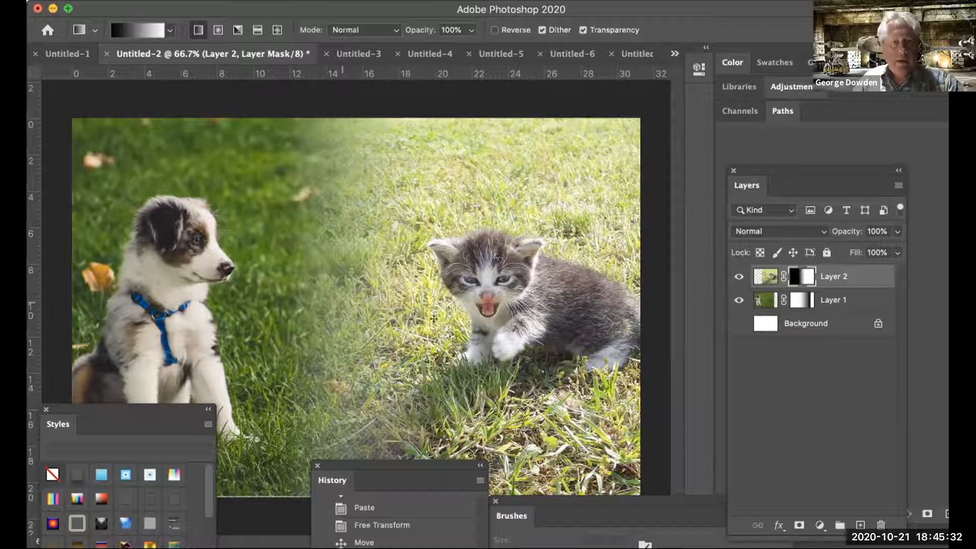
pyautogui.moveTo(250, 296); pyautogui.dragTo(412, 298)
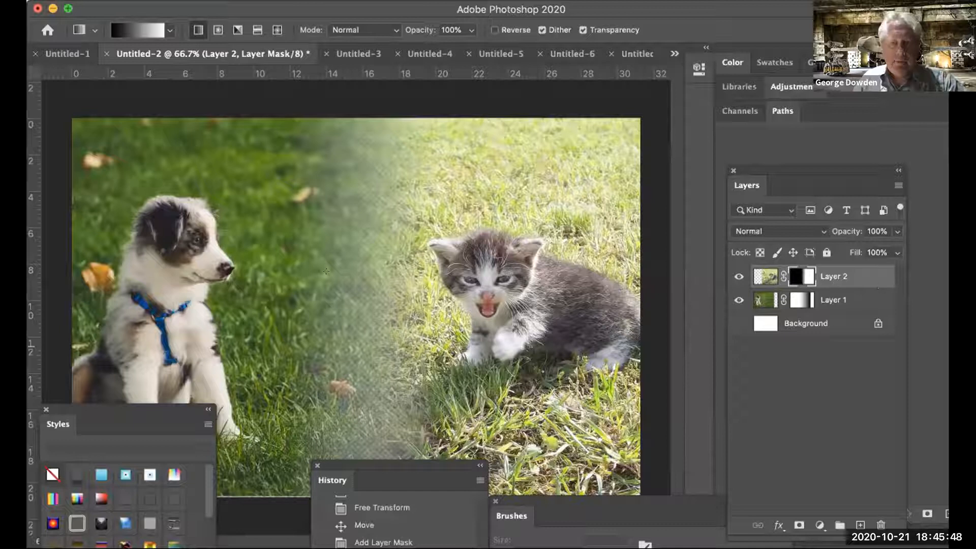
# Step: Redraw the black-to-white gradient on Layer 2's mask for a softer blend and move the kitten photo about 2 in closer to the puppy
pyautogui.moveTo(284, 342); pyautogui.dragTo(402, 330)
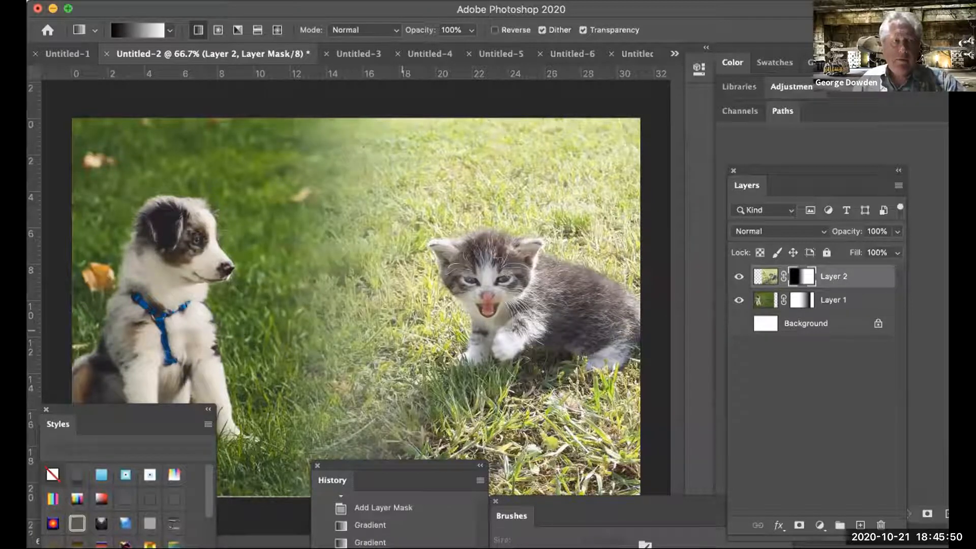
pyautogui.press('v')
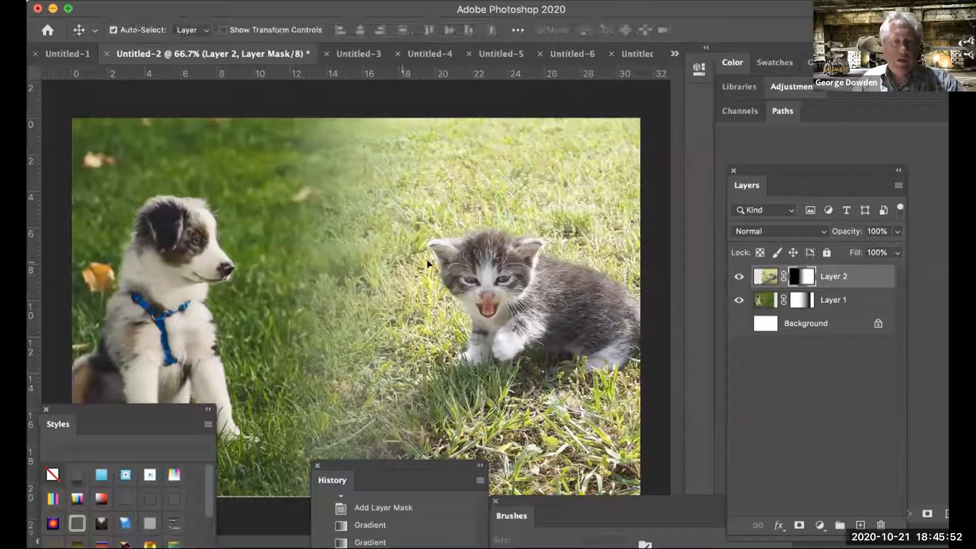
pyautogui.moveTo(426, 260); pyautogui.dragTo(354, 271)
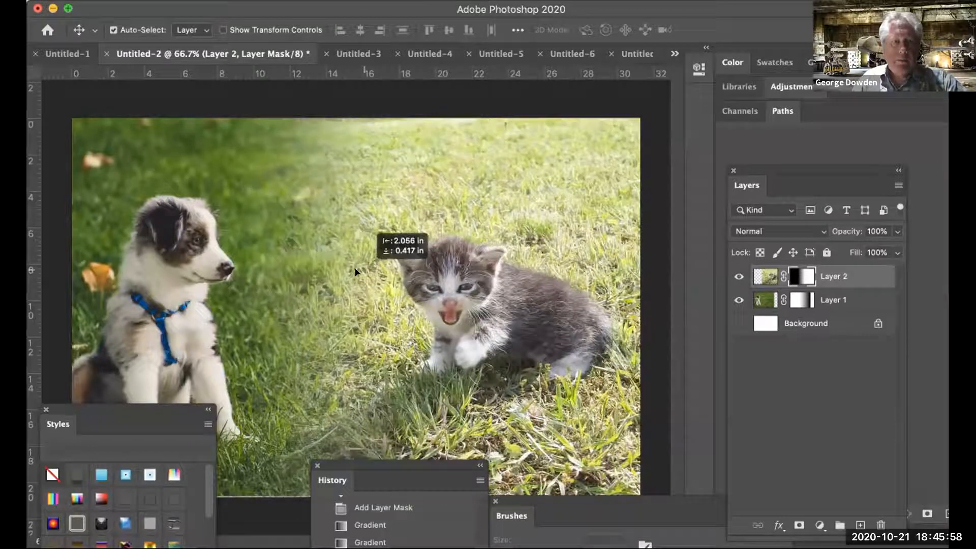
pyautogui.moveTo(356, 271); pyautogui.dragTo(356, 271)
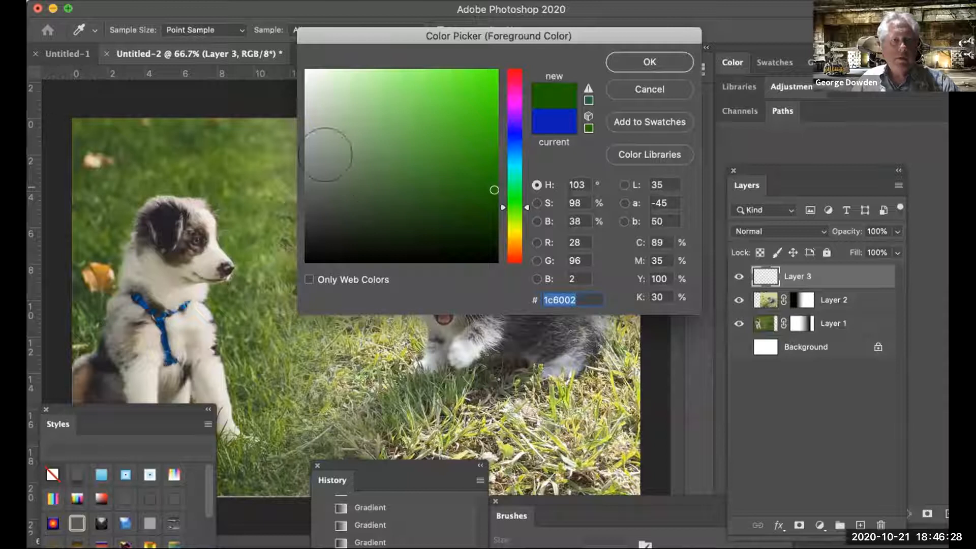
# Step: Paint dark green (1c6002) over the grass around the kitten on Layer 3 with a soft 409 px brush
pyautogui.press('Return')
pyautogui.moveTo(598, 128); pyautogui.dragTo(351, 158)
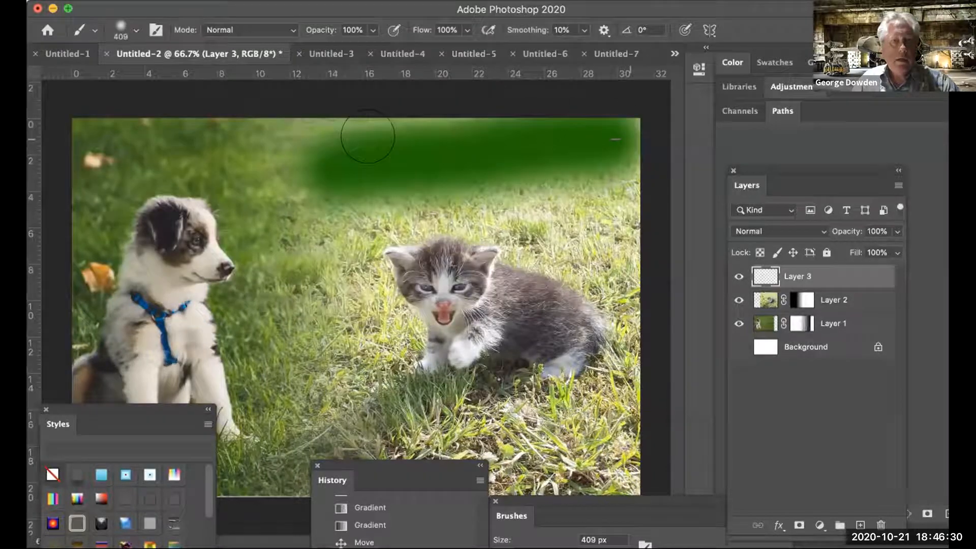
pyautogui.moveTo(601, 211); pyautogui.dragTo(627, 270)
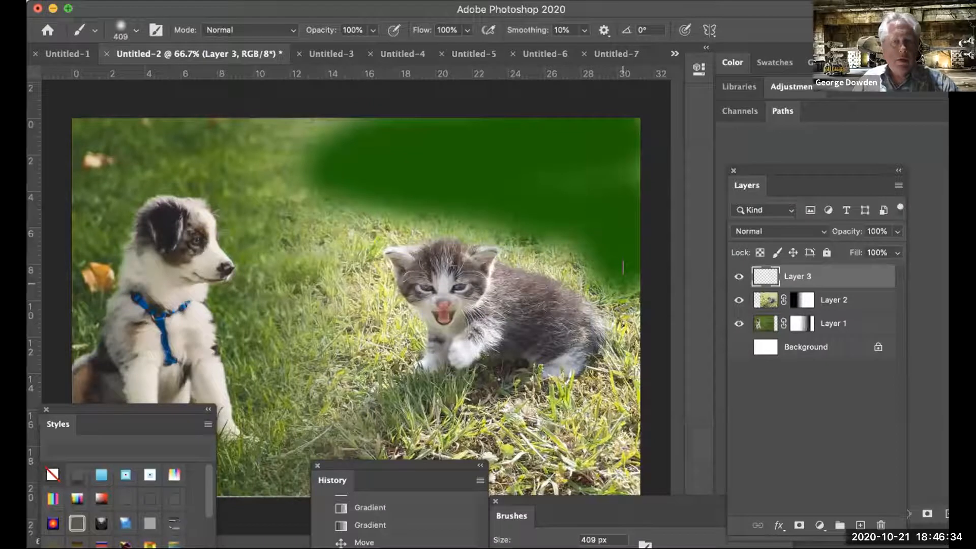
pyautogui.moveTo(610, 269)
pyautogui.mouseDown()
pyautogui.moveTo(608, 351)
pyautogui.moveTo(320, 366)
pyautogui.moveTo(328, 378)
pyautogui.mouseUp()
pyautogui.moveTo(300, 274)
pyautogui.mouseDown()
pyautogui.moveTo(303, 245)
pyautogui.moveTo(358, 319)
pyautogui.mouseUp()
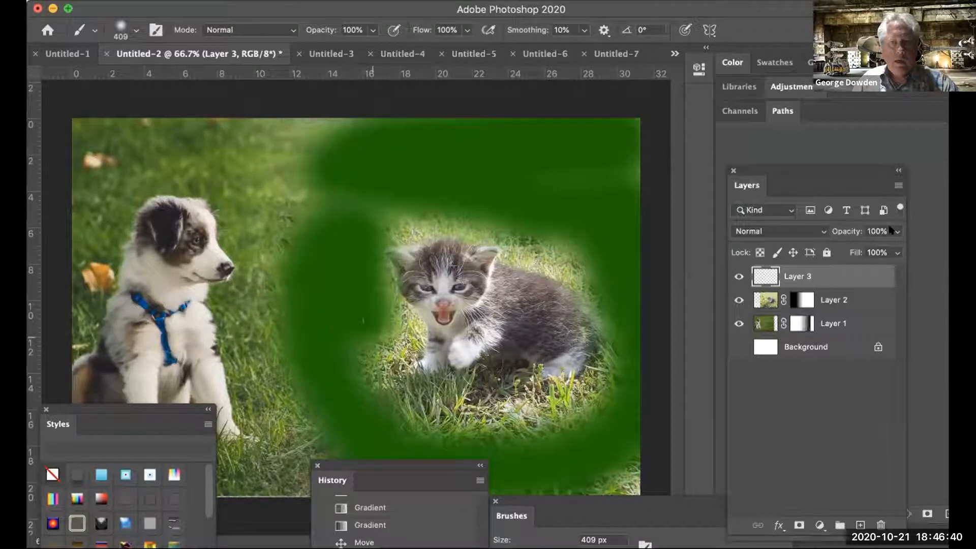
# Step: Lower Layer 3's opacity to 33% to tint the grass around the kitten green
pyautogui.click(897, 252)
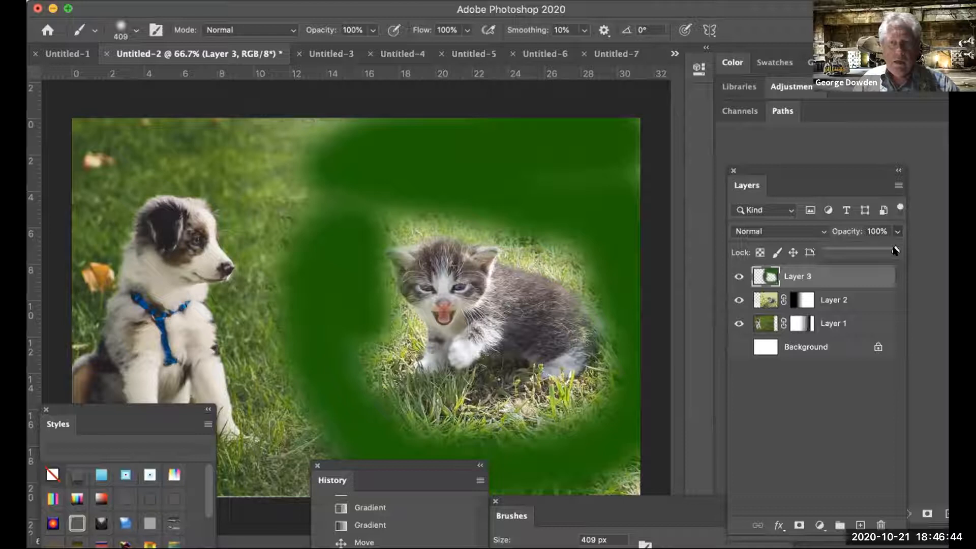
pyautogui.click(853, 251)
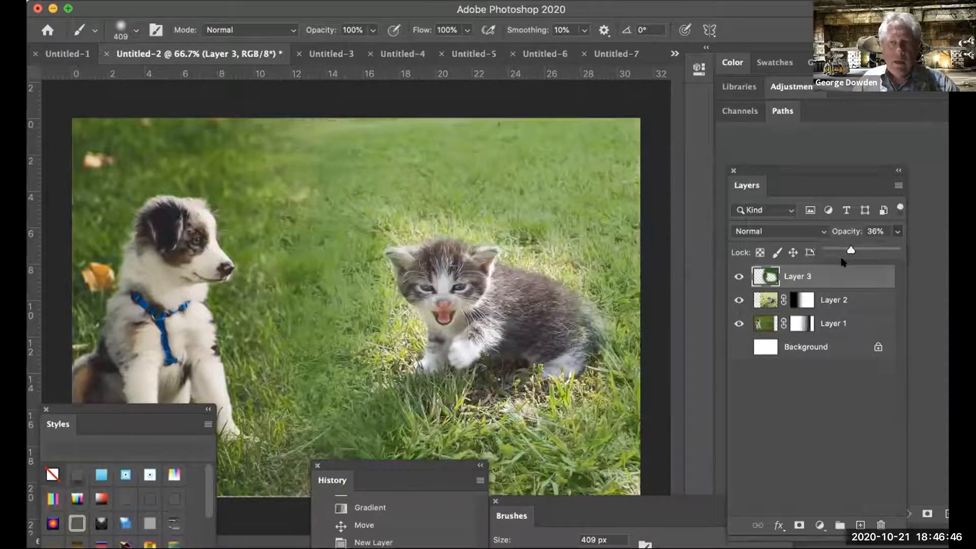
pyautogui.click(849, 252)
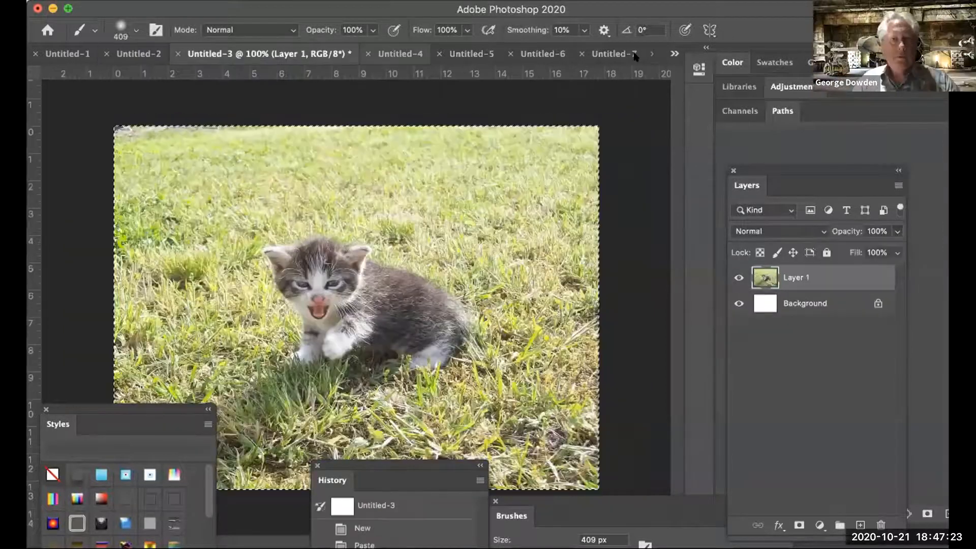
# Step: Look through the open documents and switch to Untitled-1, the portrait on a yellow background
pyautogui.click(672, 54)
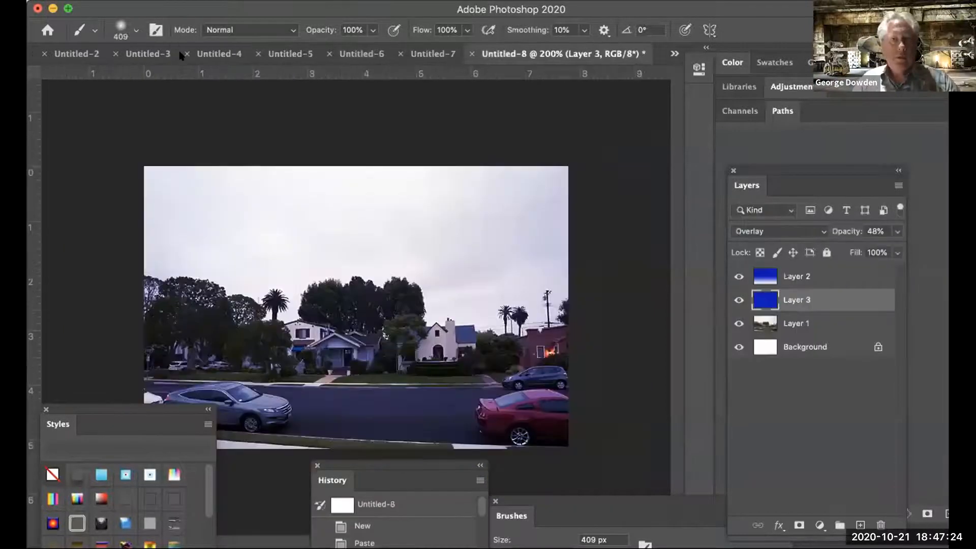
pyautogui.click(67, 54)
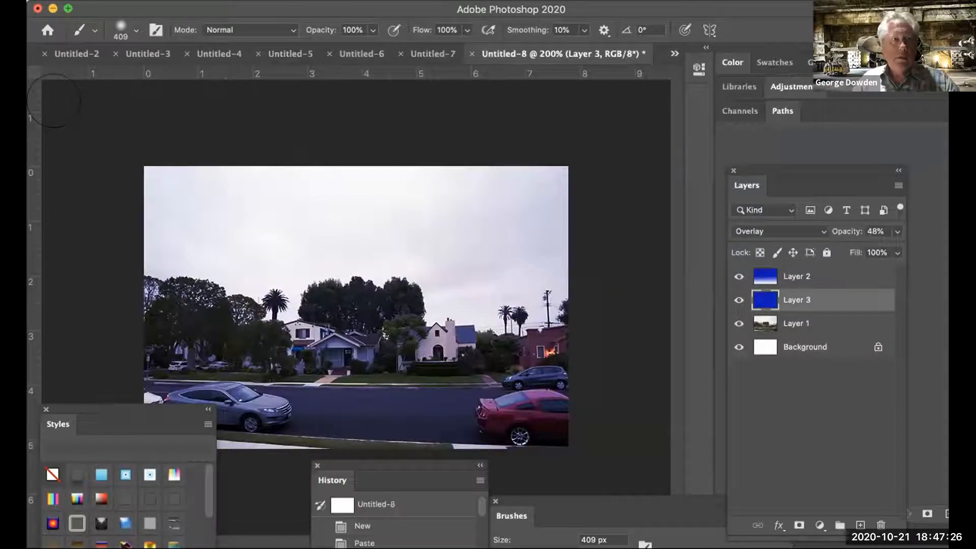
pyautogui.click(53, 55)
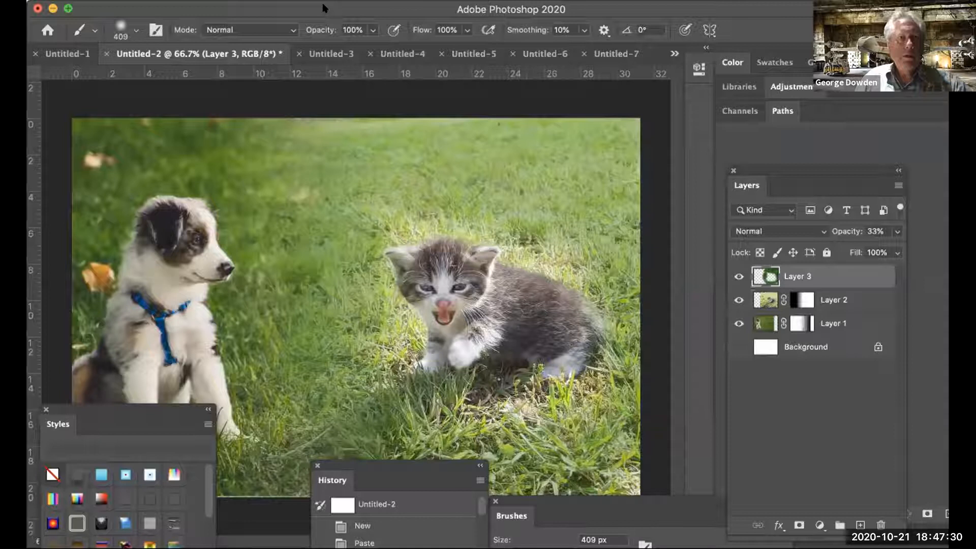
pyautogui.click(57, 54)
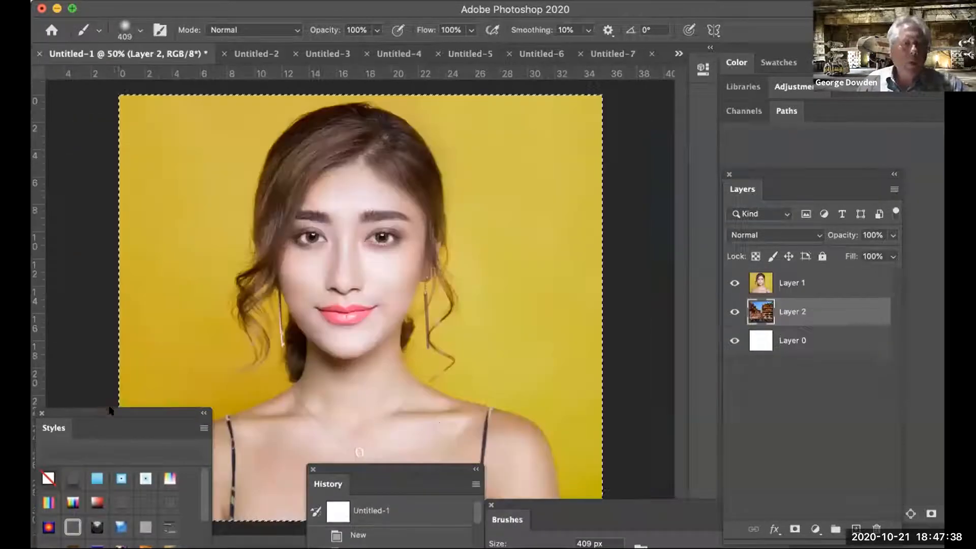
# Step: Clear the selection on the portrait and hide Layer 2, with the Styles panel moved off the photo's lower corner
pyautogui.moveTo(109, 409); pyautogui.dragTo(663, 381)
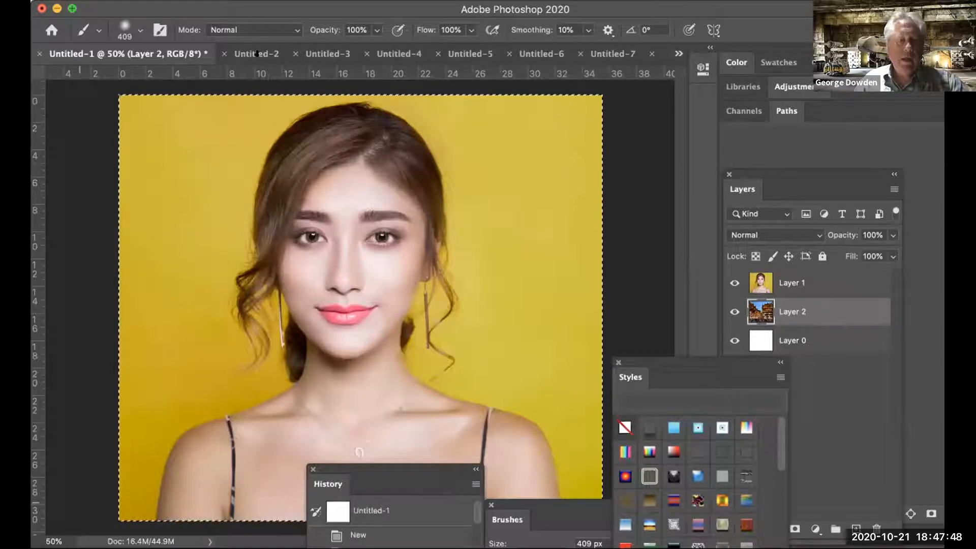
pyautogui.click(292, 2)
pyautogui.click(292, 19)
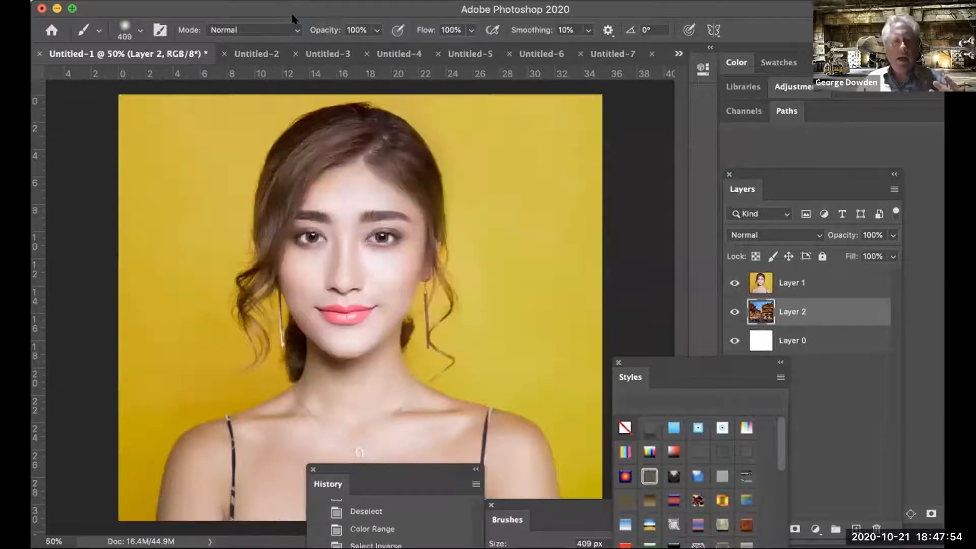
pyautogui.click(733, 311)
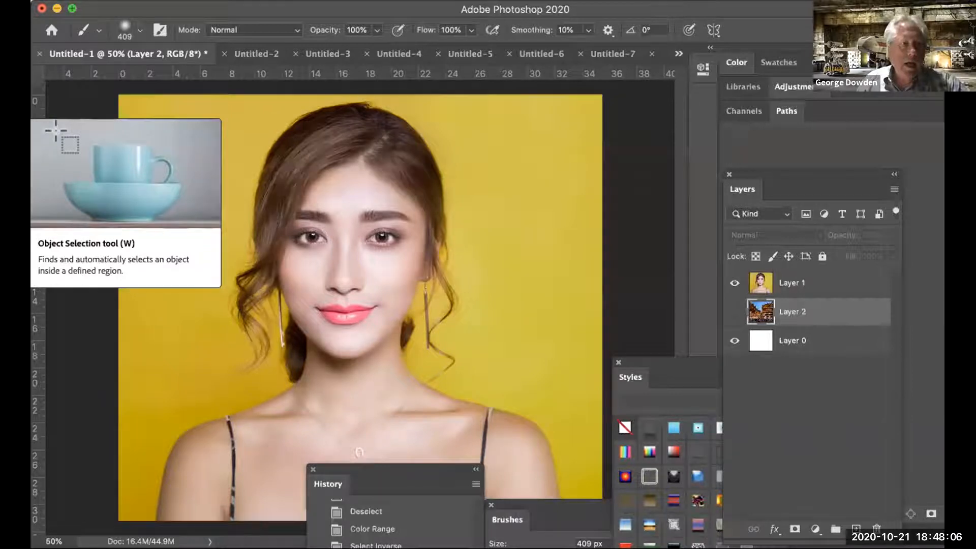
# Step: Try to select the yellow background with the Magic Wand at tolerance 30 while hidden Layer 2 is active
pyautogui.click(21, 107)
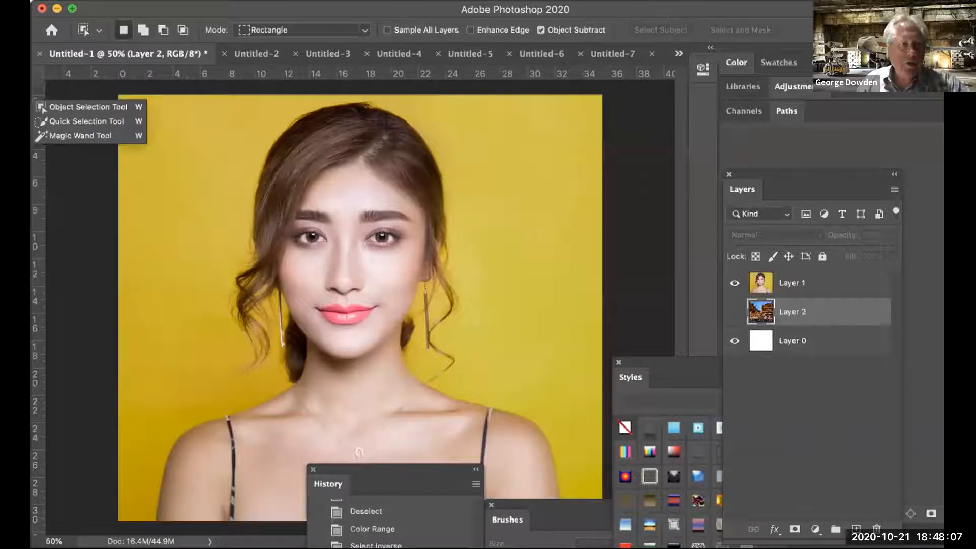
pyautogui.click(63, 137)
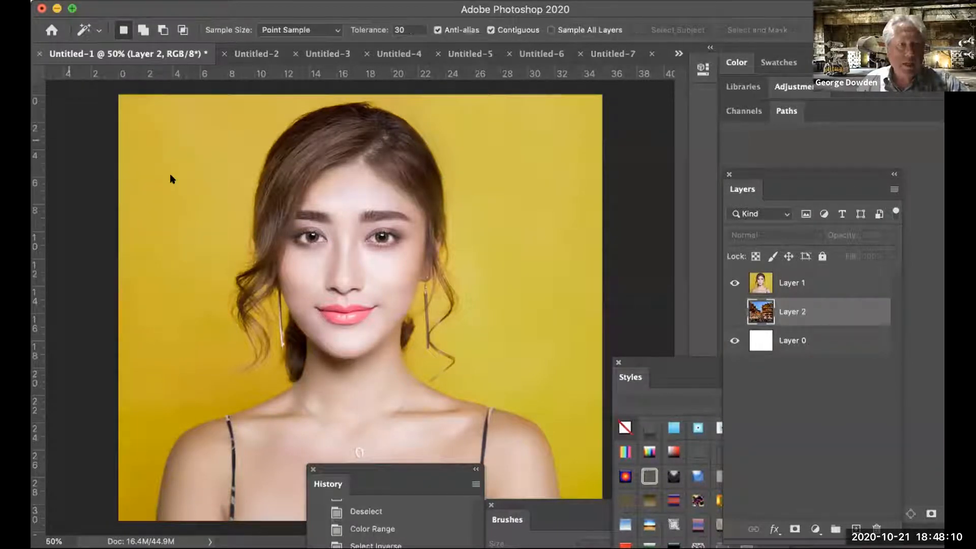
pyautogui.click(175, 181)
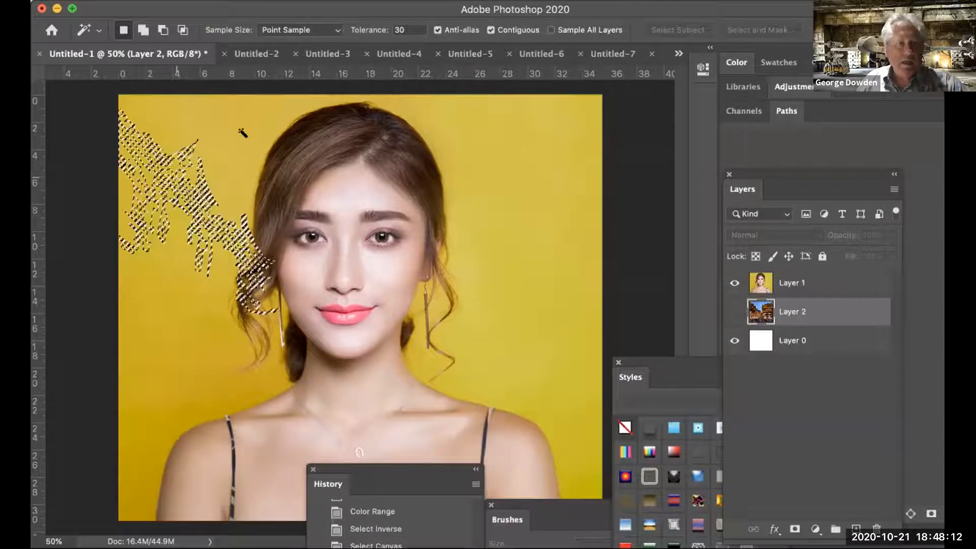
pyautogui.keyDown('shift'); pyautogui.click(188, 216); pyautogui.keyUp('shift')
# Step: Activate Layer 1, select the yellow background around the woman with the Magic Wand, and deselect it
pyautogui.click(782, 285)
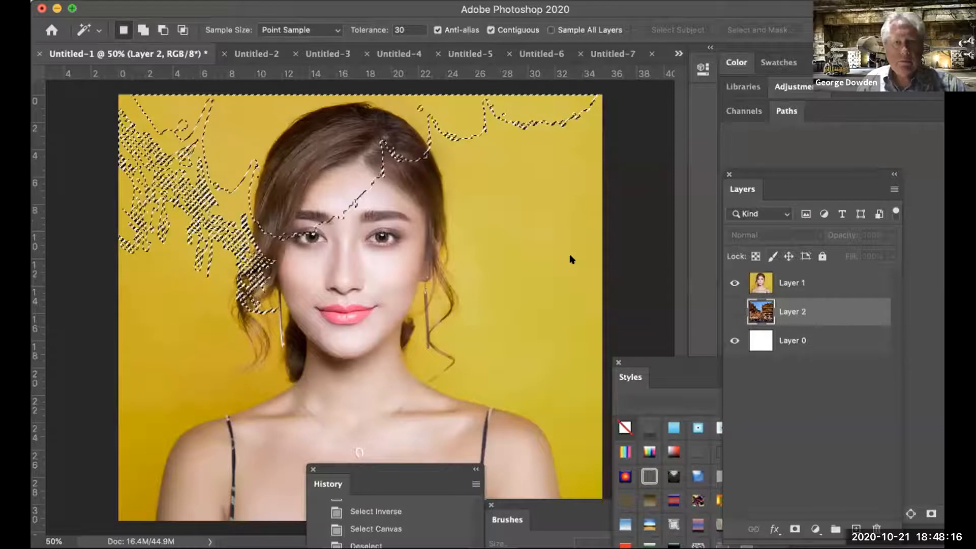
pyautogui.click(158, 364)
pyautogui.keyDown('shift'); pyautogui.click(152, 382); pyautogui.keyUp('shift')
pyautogui.keyDown('shift'); pyautogui.click(125, 457); pyautogui.keyUp('shift')
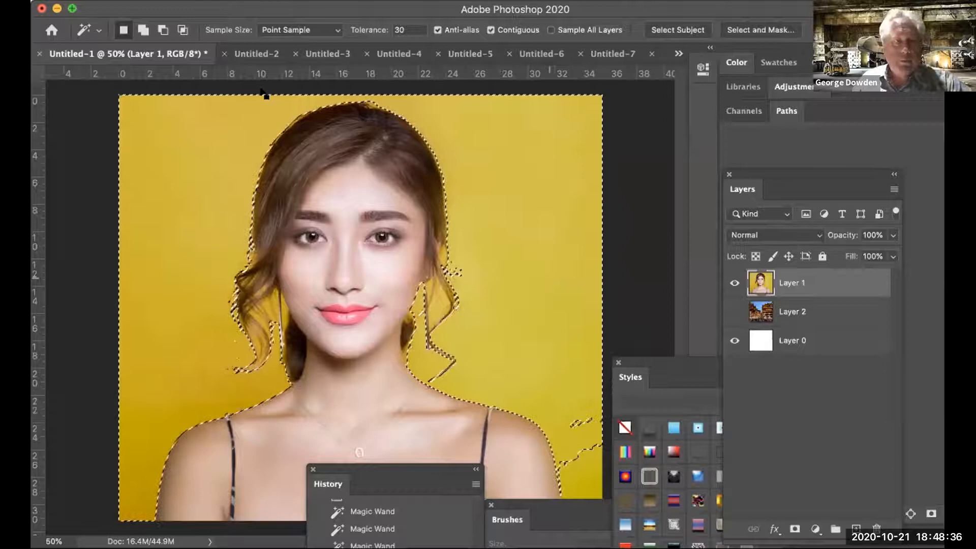
pyautogui.click(290, 8)
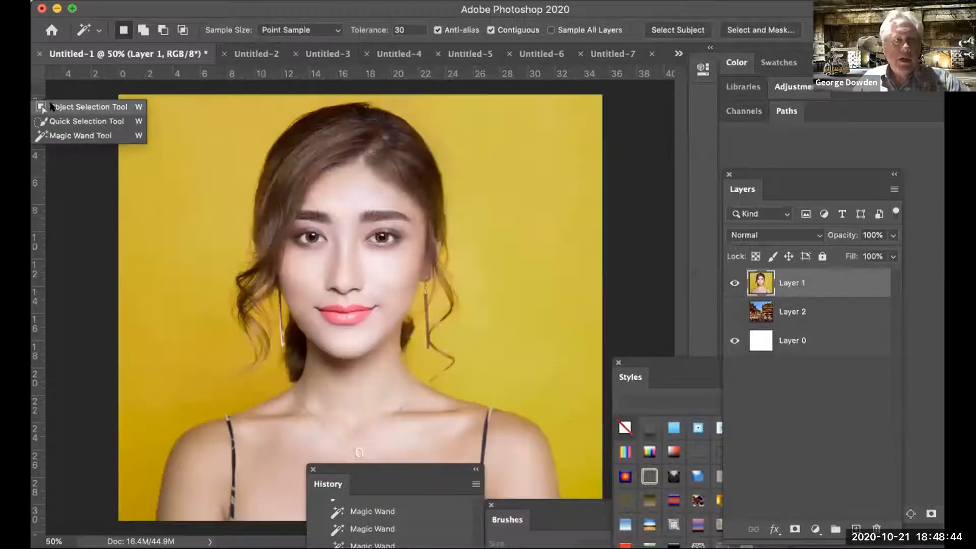
# Step: Select the woman with the Object Selection tool in Rectangle mode, and deselect her
pyautogui.click(51, 105)
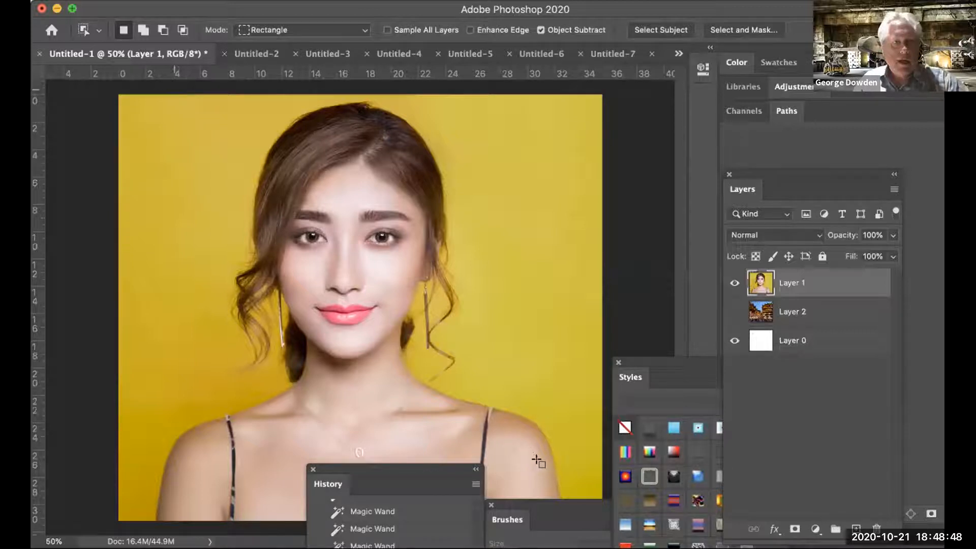
pyautogui.moveTo(164, 89); pyautogui.dragTo(555, 482)
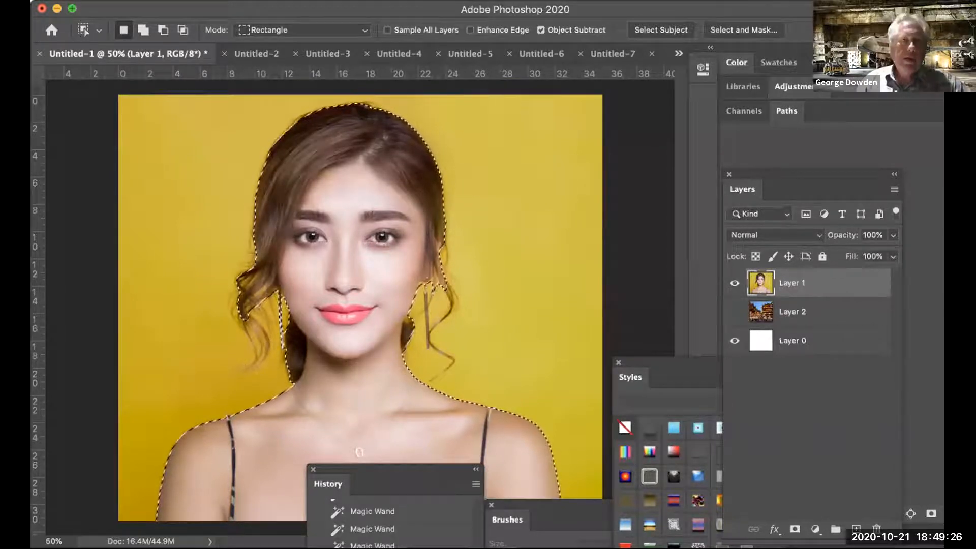
pyautogui.click(298, 2)
pyautogui.click(301, 22)
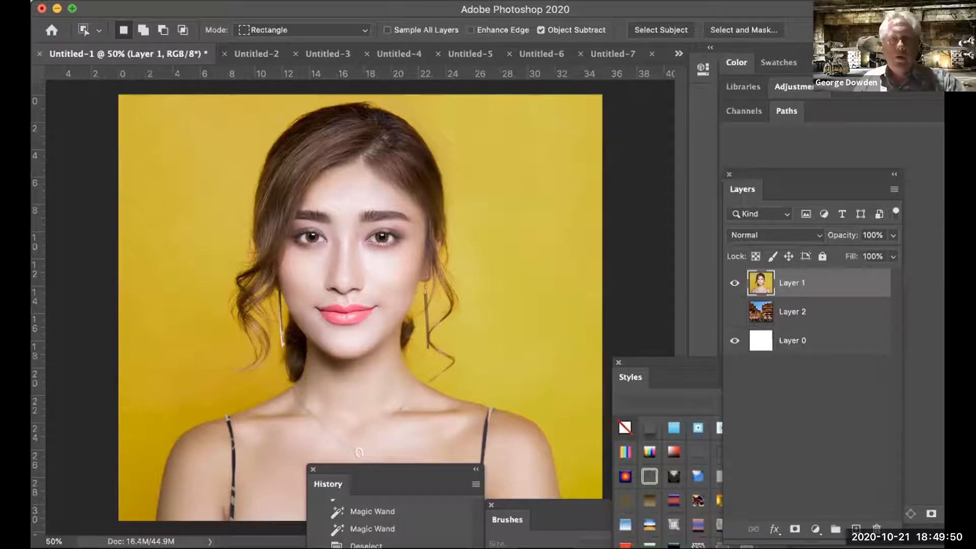
# Step: Show the document's channels and display only the Green copy channel
pyautogui.click(438, 1)
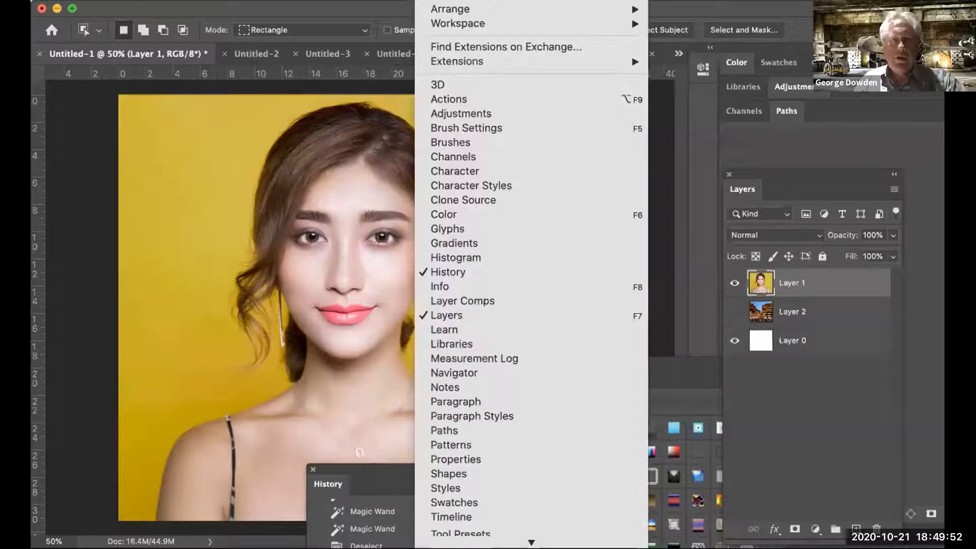
pyautogui.click(473, 156)
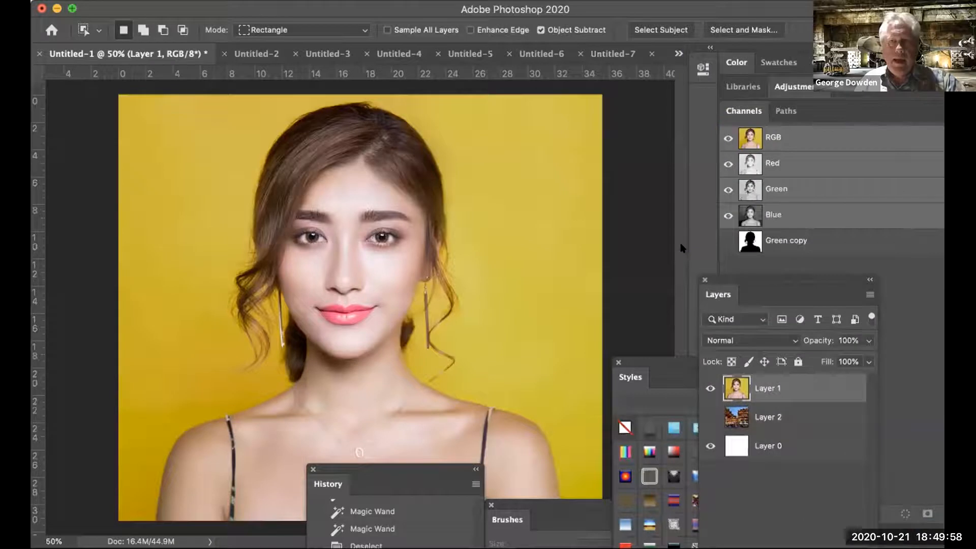
pyautogui.click(837, 245)
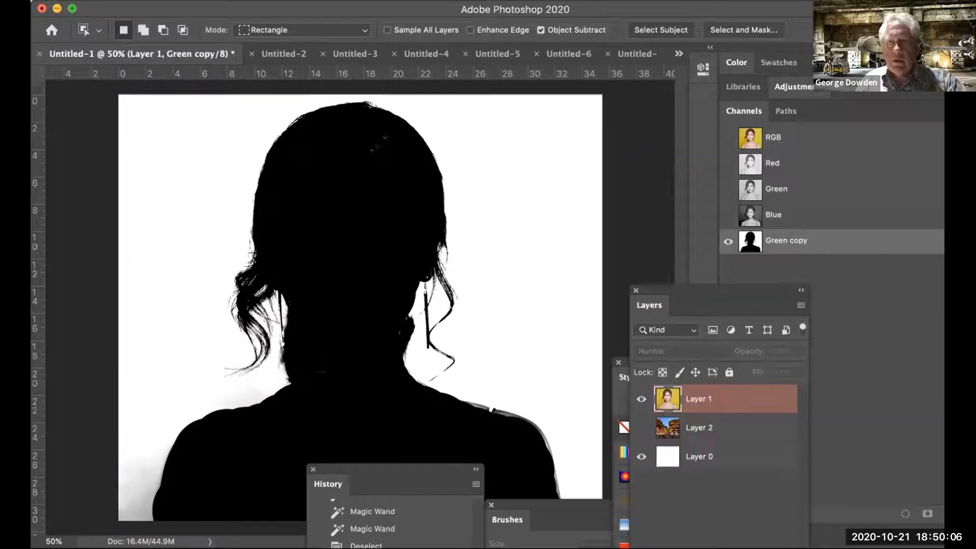
# Step: Dock the Channels panel beside the canvas and move the Layers and Styles panels clear of it
pyautogui.moveTo(743, 111); pyautogui.dragTo(681, 129)
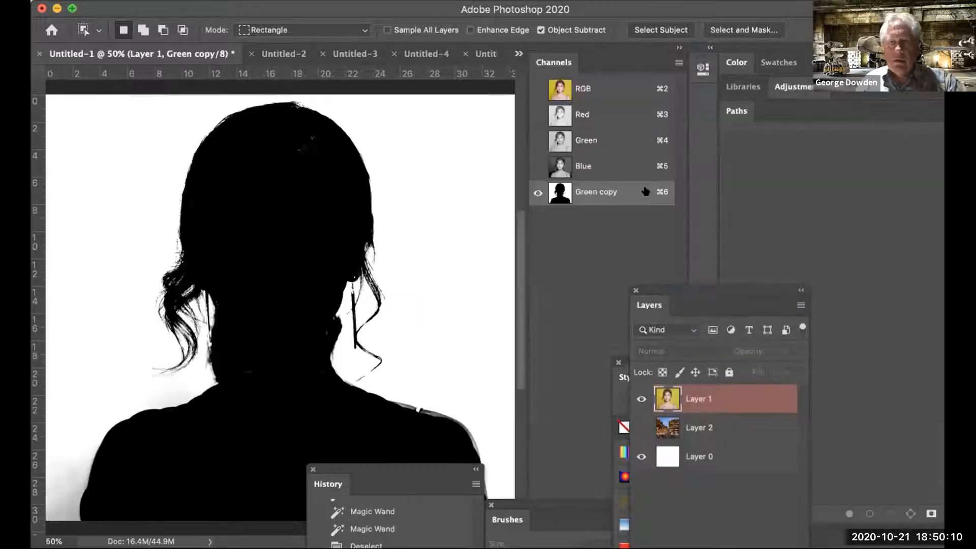
pyautogui.moveTo(682, 285); pyautogui.dragTo(855, 282)
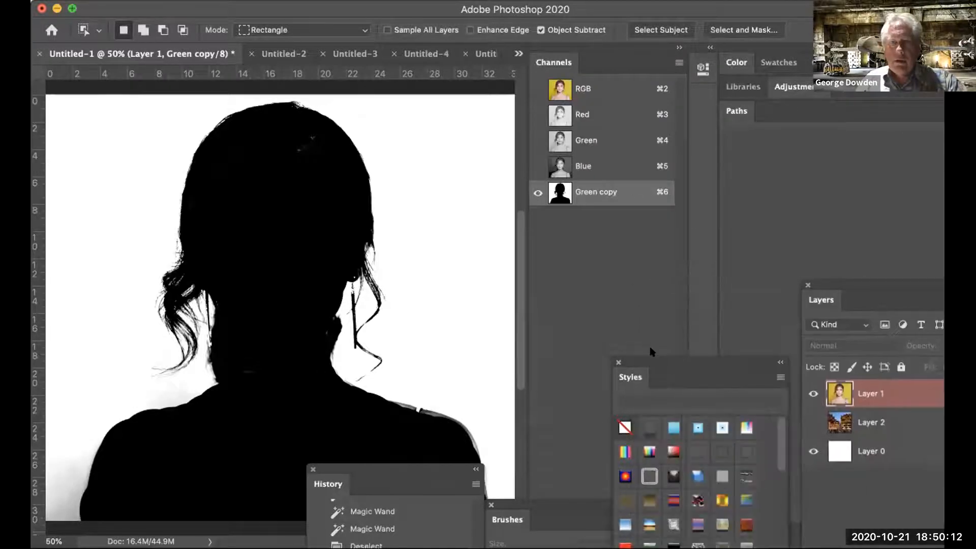
pyautogui.moveTo(651, 357); pyautogui.dragTo(802, 332)
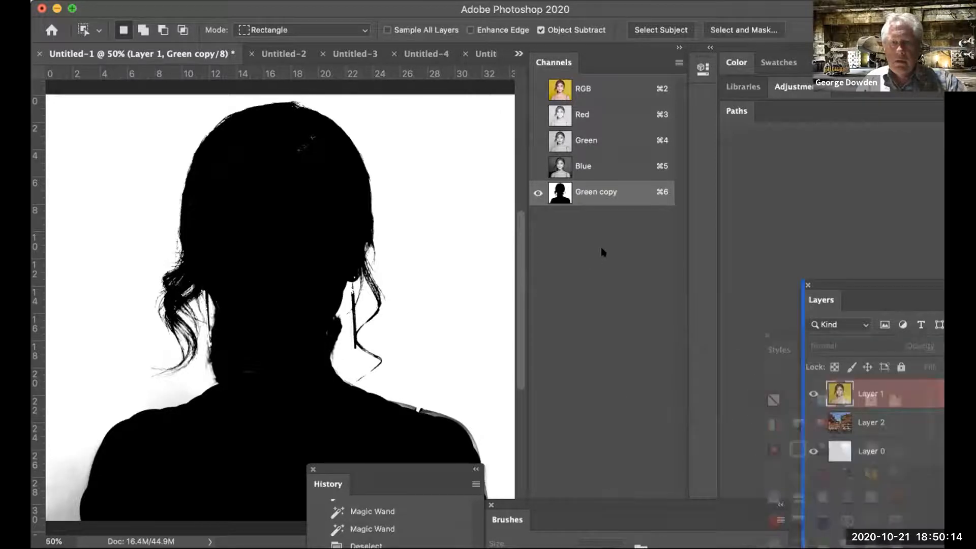
# Step: Delete the Green copy channel and hide the Red channel to view only Green and Blue
pyautogui.rightClick(605, 192)
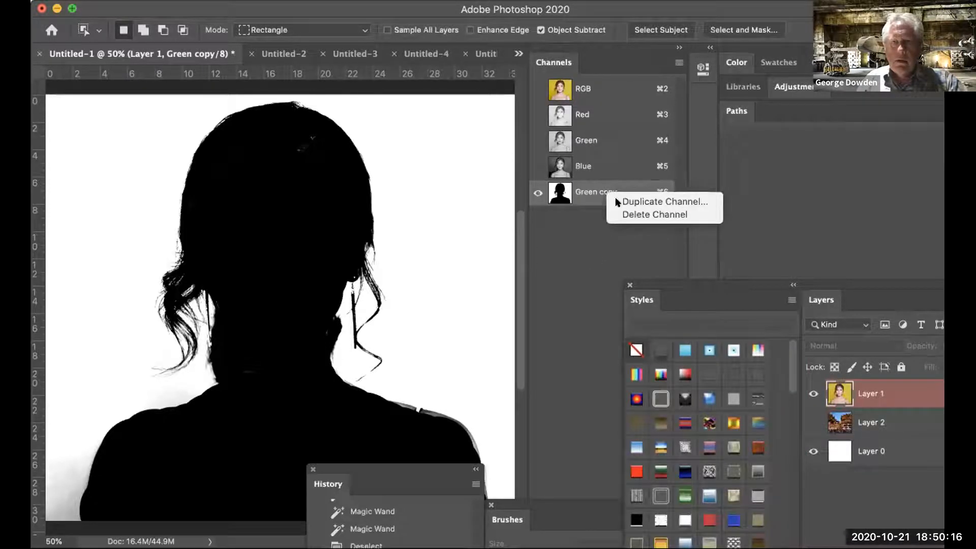
pyautogui.click(630, 214)
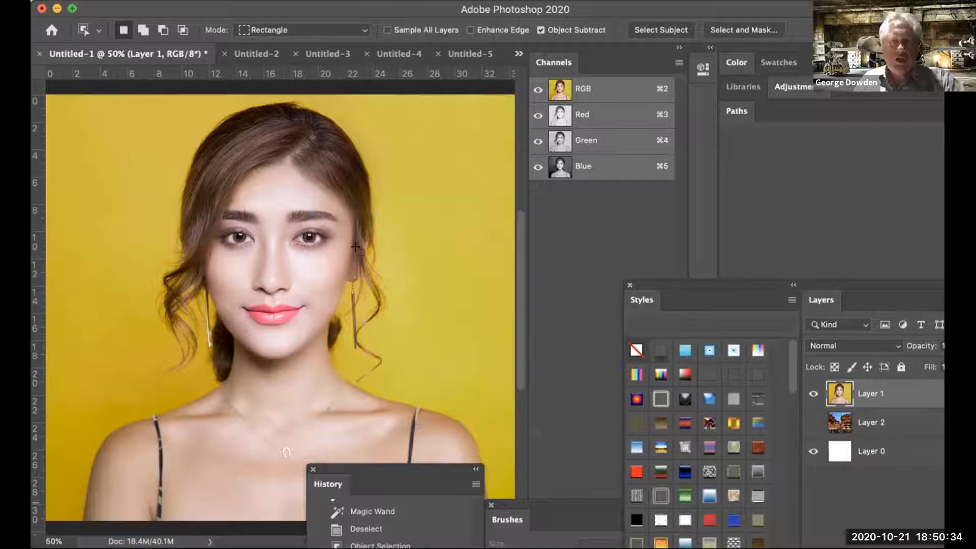
pyautogui.click(537, 117)
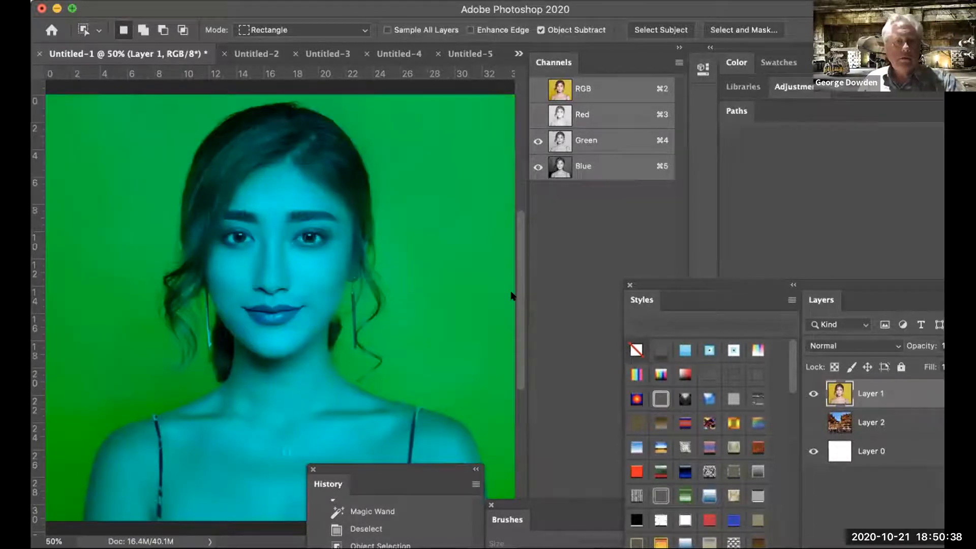
# Step: View the Blue channel alone, the Green channel alone and Red with Green together, and restore the full RGB view
pyautogui.press('super+5')
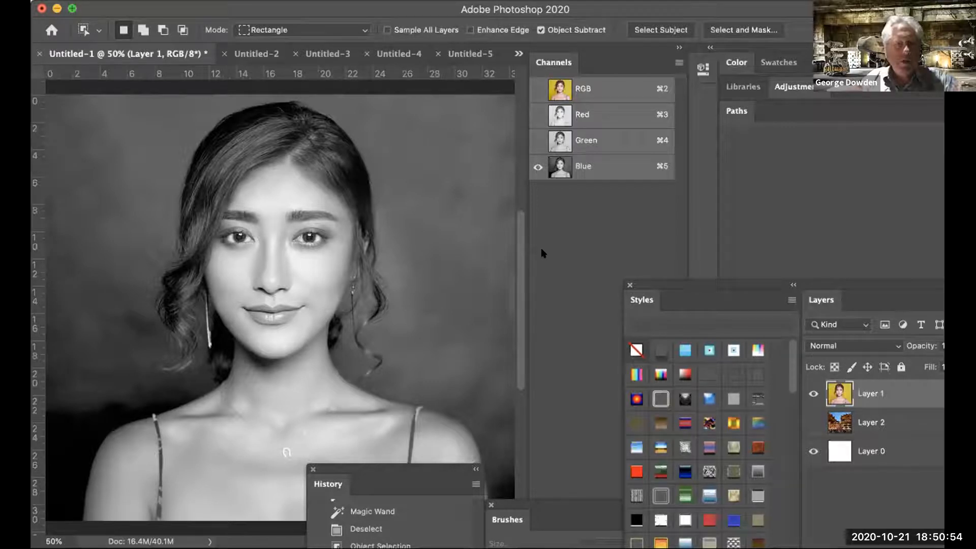
pyautogui.click(538, 141)
pyautogui.click(538, 167)
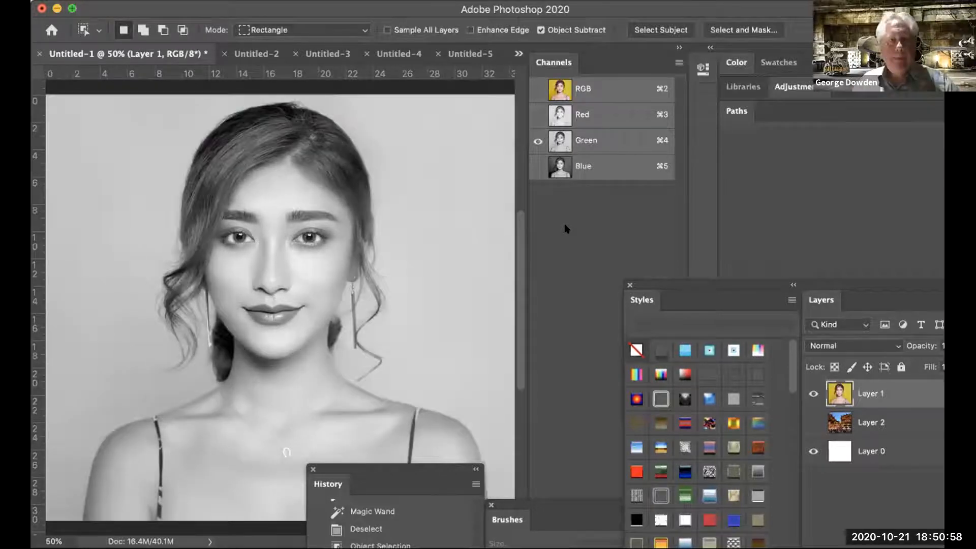
pyautogui.click(537, 116)
pyautogui.click(538, 142)
pyautogui.click(538, 142)
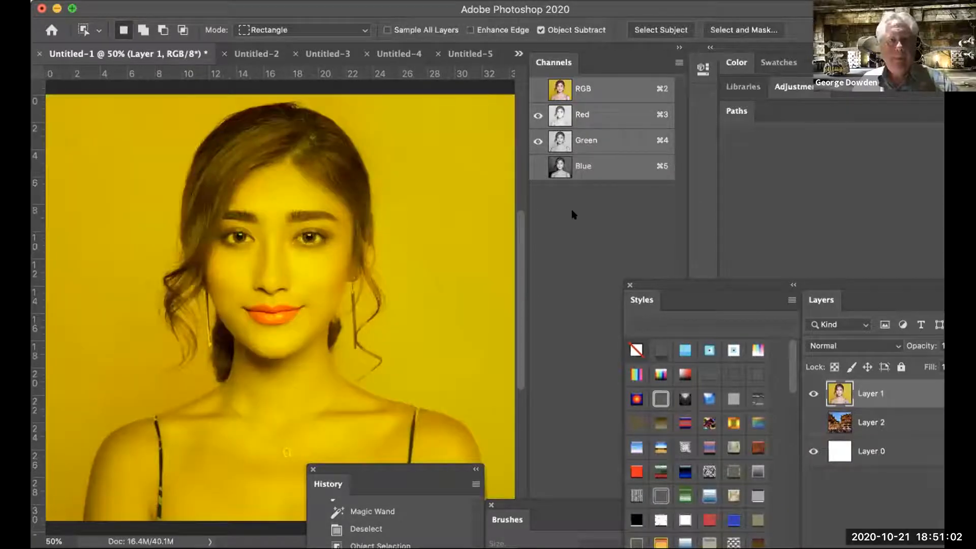
pyautogui.press('super+2')
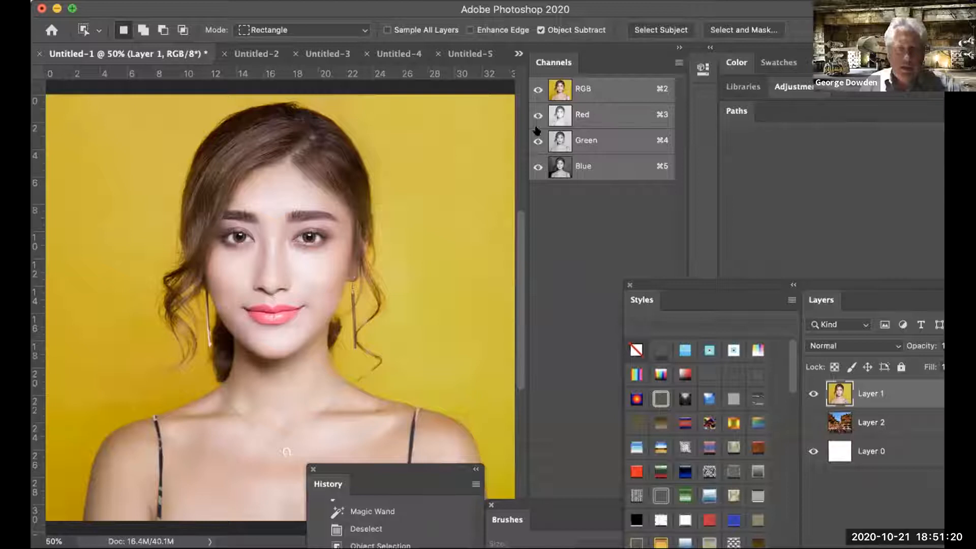
# Step: Compare the Red, Green and Blue channels individually for contrast between woman and background, and leave only Green displayed
pyautogui.click(537, 141)
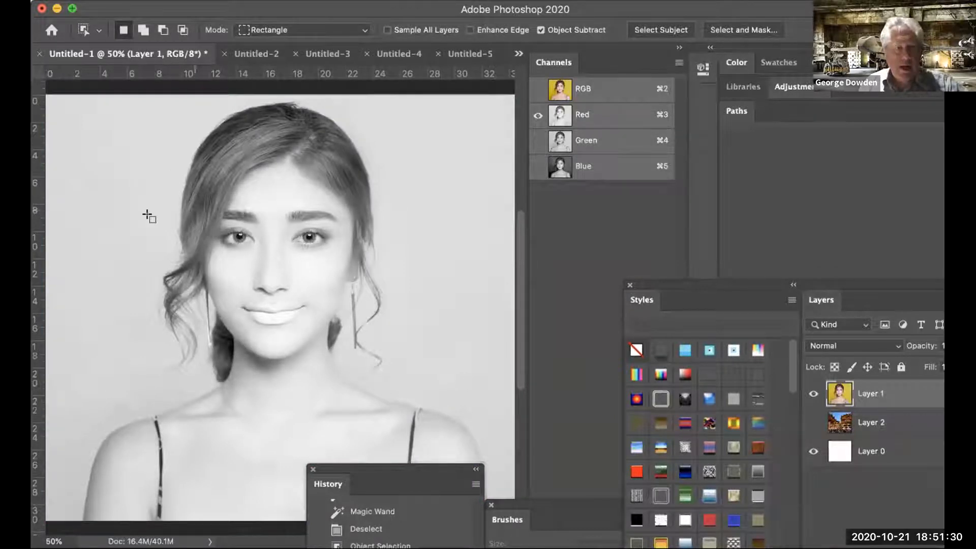
pyautogui.click(537, 142)
pyautogui.click(538, 116)
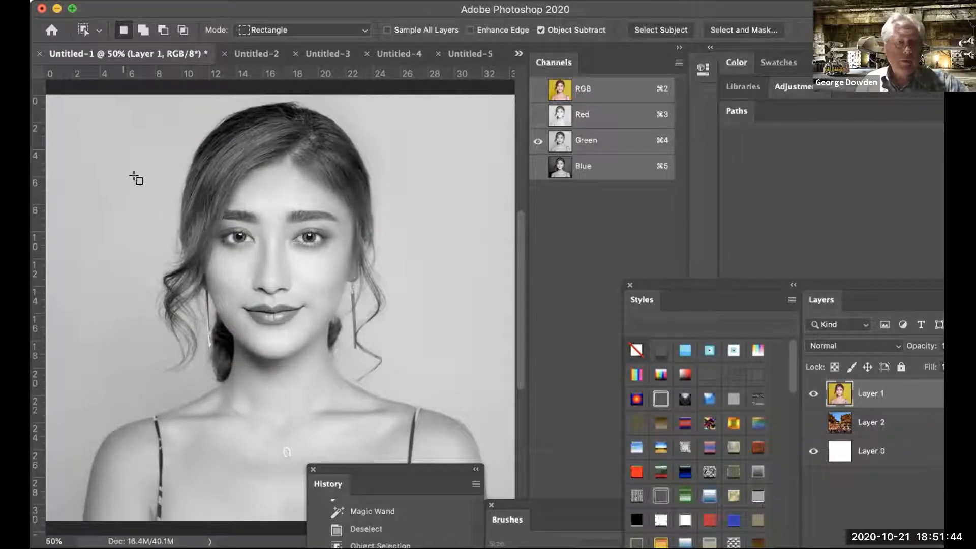
pyautogui.click(537, 167)
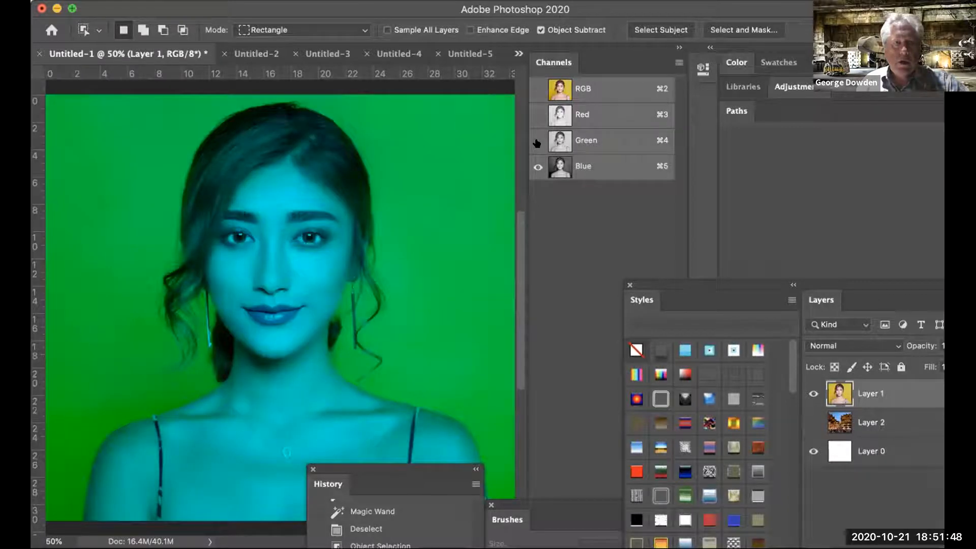
pyautogui.click(537, 141)
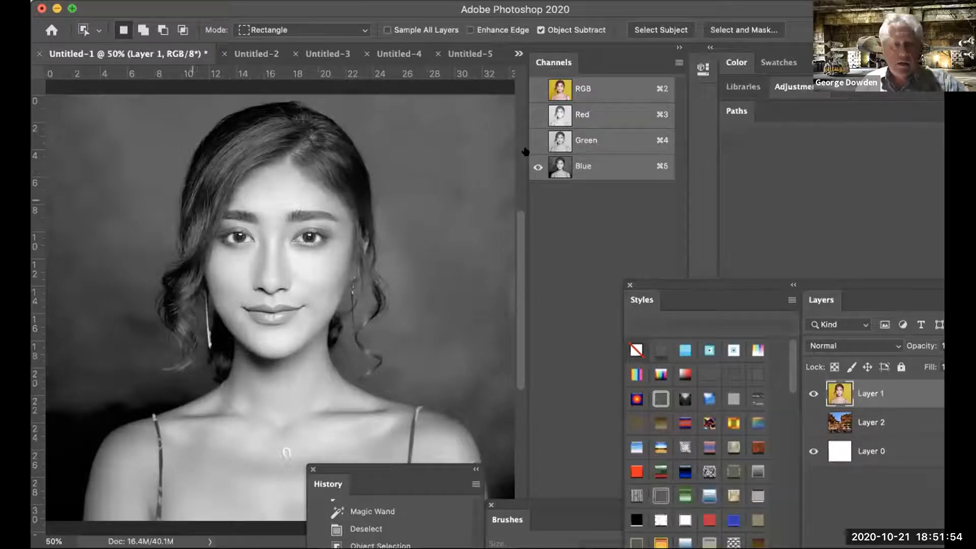
pyautogui.click(538, 141)
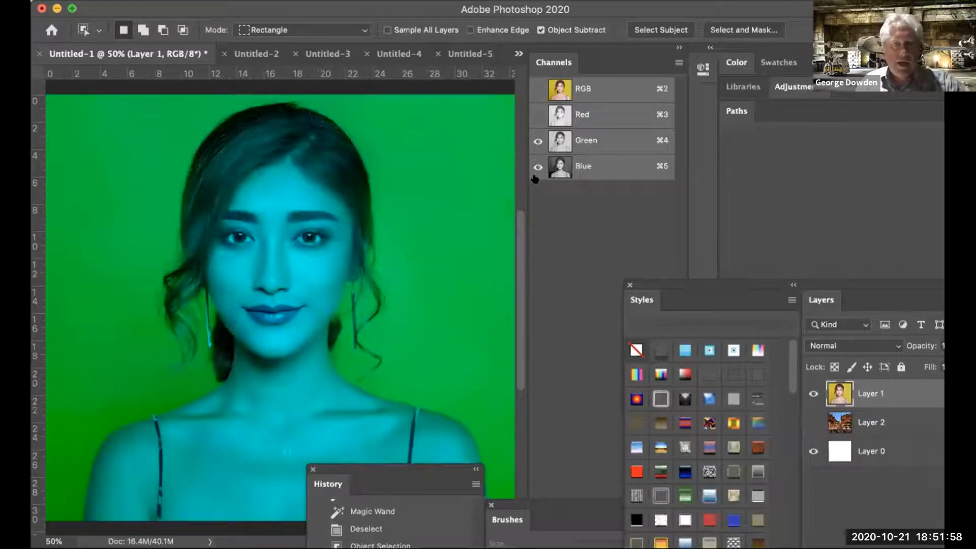
pyautogui.click(535, 178)
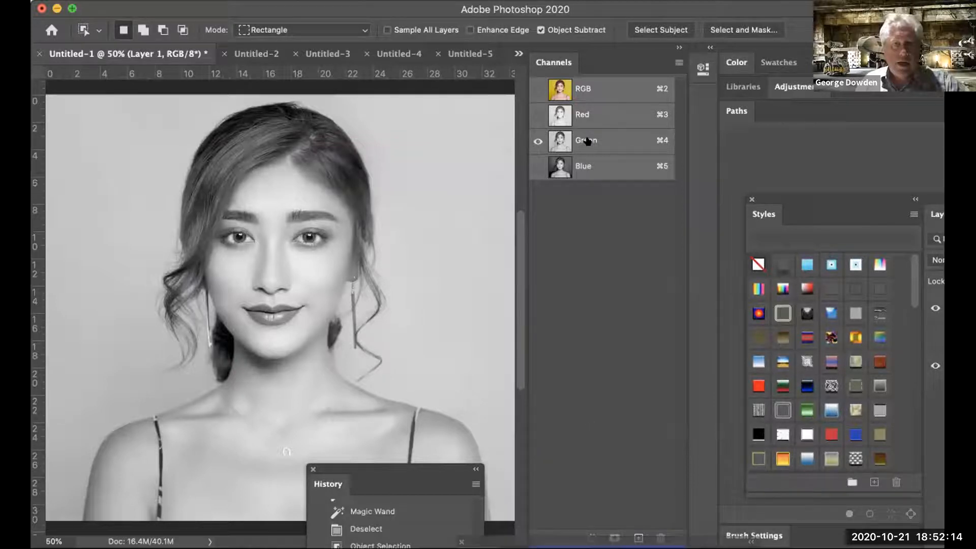
# Step: Select only the Green channel and duplicate it
pyautogui.moveTo(588, 141); pyautogui.dragTo(609, 164)
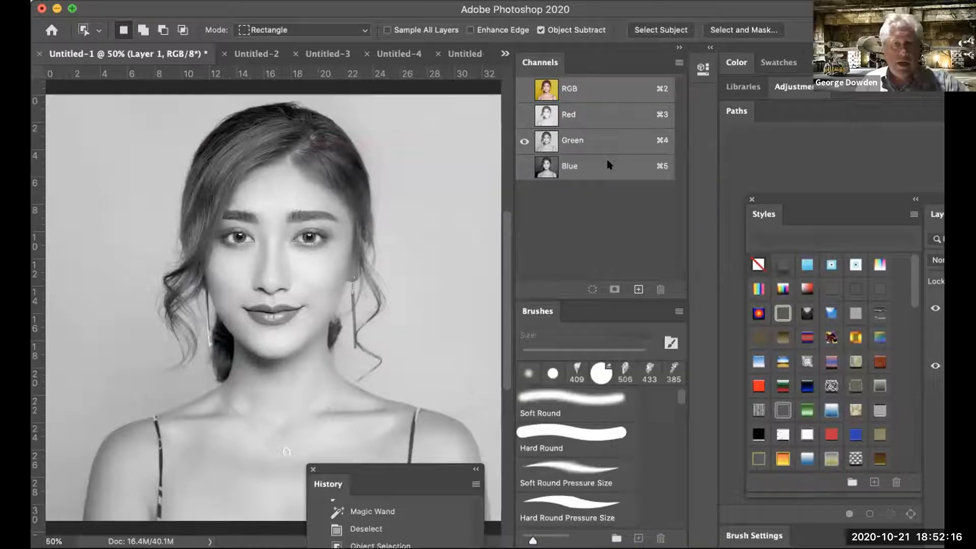
pyautogui.click(603, 147)
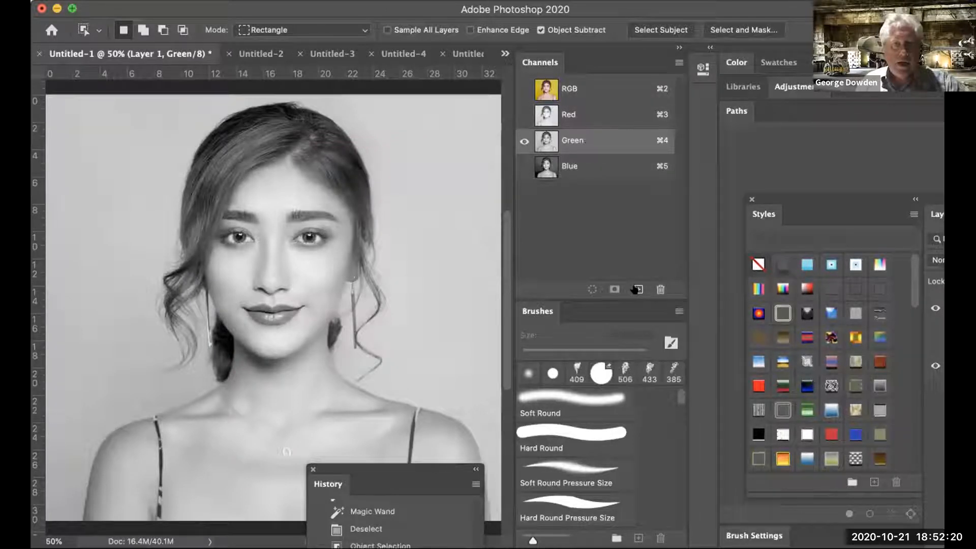
pyautogui.moveTo(636, 290); pyautogui.dragTo(636, 288)
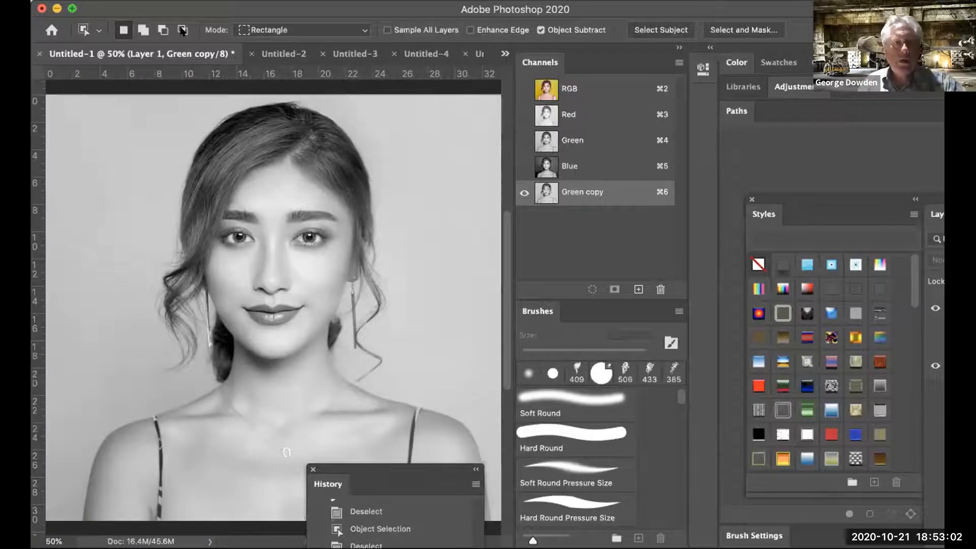
# Step: Open Levels for the Green copy channel and set the input black point to 122 and the white point to 176
pyautogui.click(168, 2)
pyautogui.moveTo(305, 31)
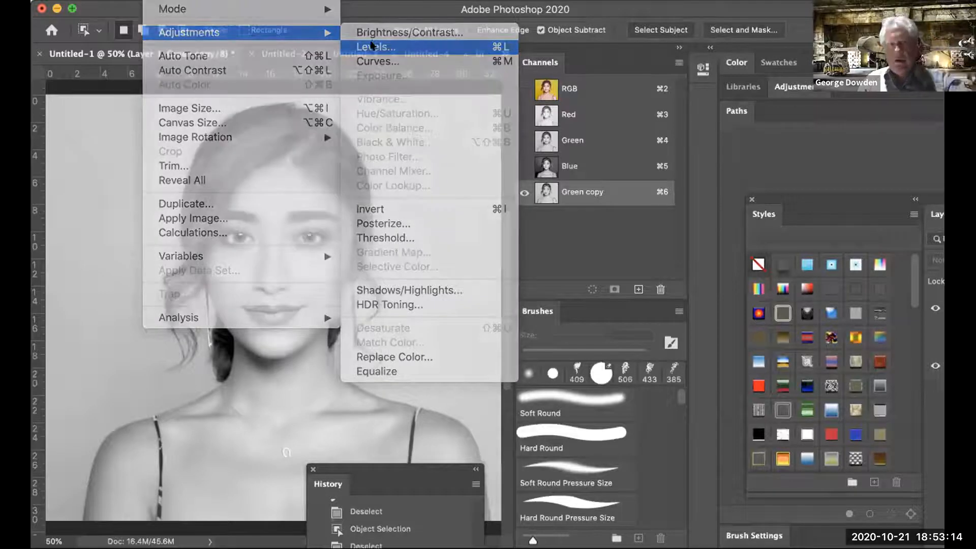
pyautogui.click(372, 46)
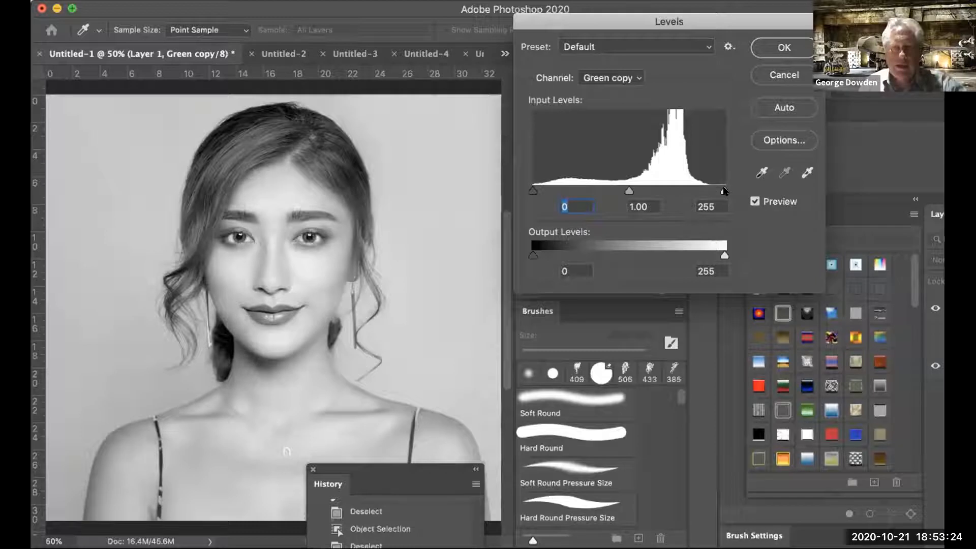
pyautogui.moveTo(556, 19); pyautogui.dragTo(544, 19)
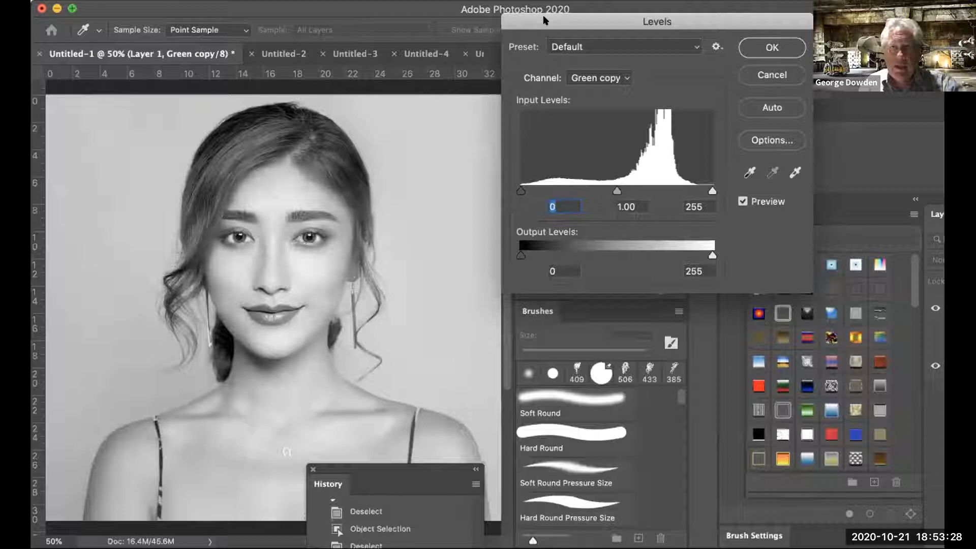
pyautogui.moveTo(544, 19); pyautogui.dragTo(472, 35)
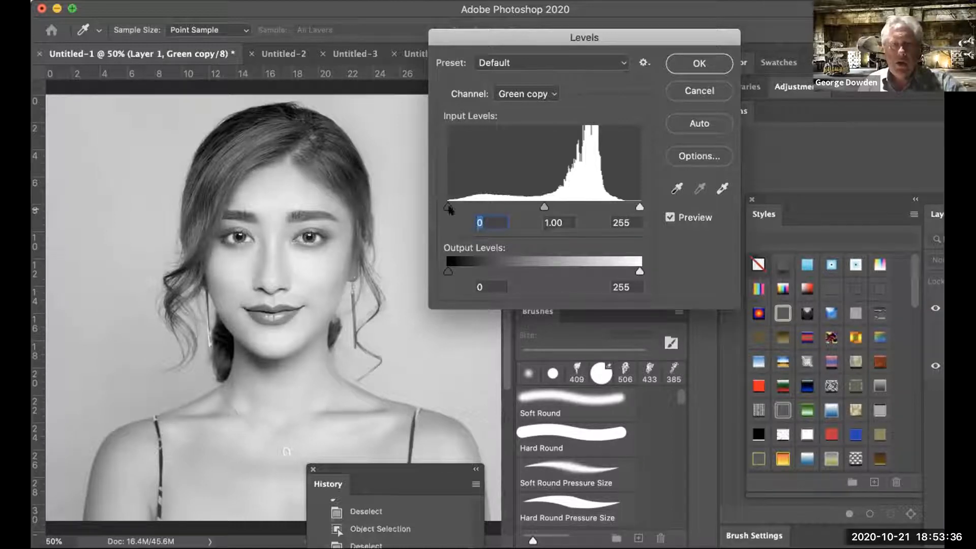
pyautogui.moveTo(474, 204); pyautogui.dragTo(536, 205)
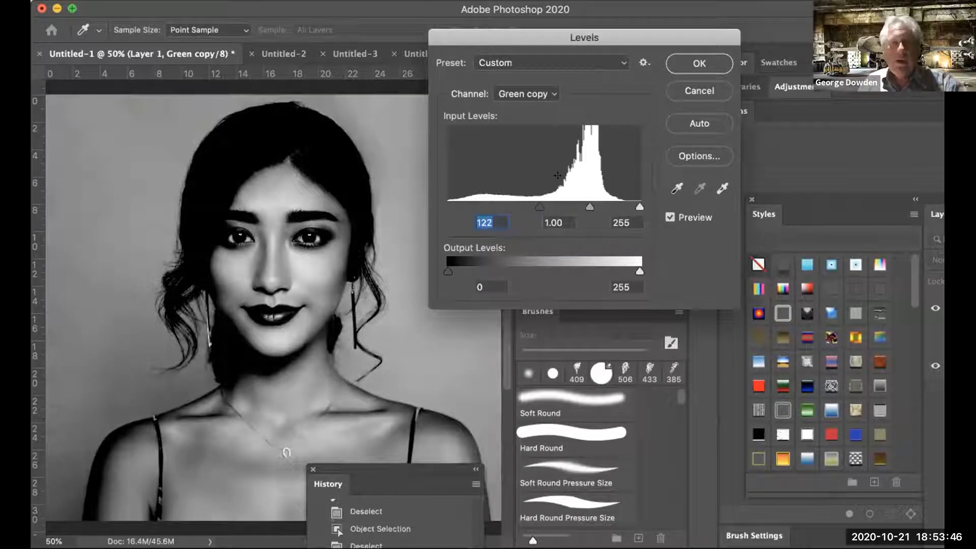
pyautogui.moveTo(639, 206); pyautogui.dragTo(580, 206)
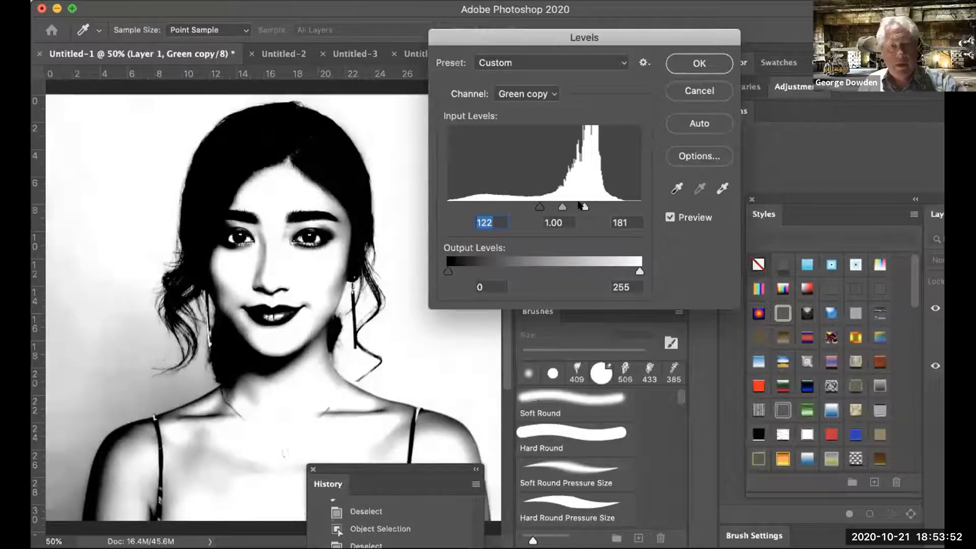
pyautogui.press('Tab')
pyautogui.press('Tab')
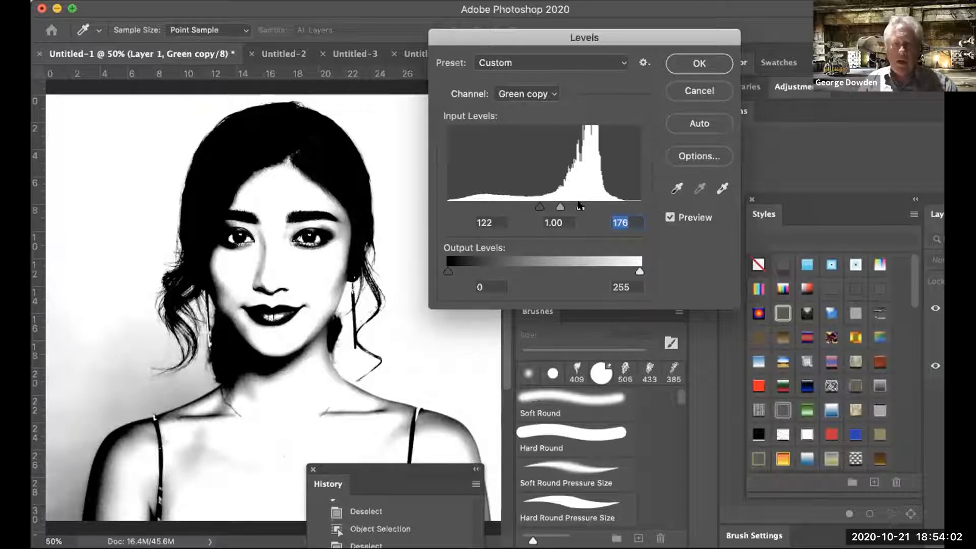
# Step: Narrow the Green copy channel's input levels to a black point of 140 and a white point of 155
pyautogui.moveTo(580, 207); pyautogui.dragTo(547, 206)
pyautogui.press('Down')
pyautogui.press('Down')
pyautogui.press('Down')
pyautogui.press('Down')
pyautogui.press('Down')
pyautogui.press('Down')
pyautogui.press('Down')
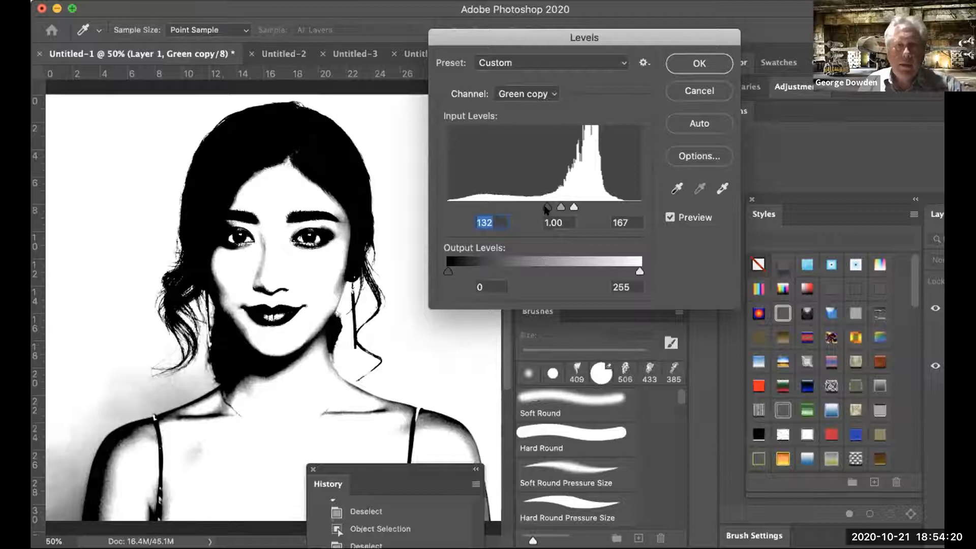
pyautogui.moveTo(548, 210)
pyautogui.mouseDown()
pyautogui.moveTo(569, 204)
pyautogui.moveTo(559, 202)
pyautogui.mouseUp()
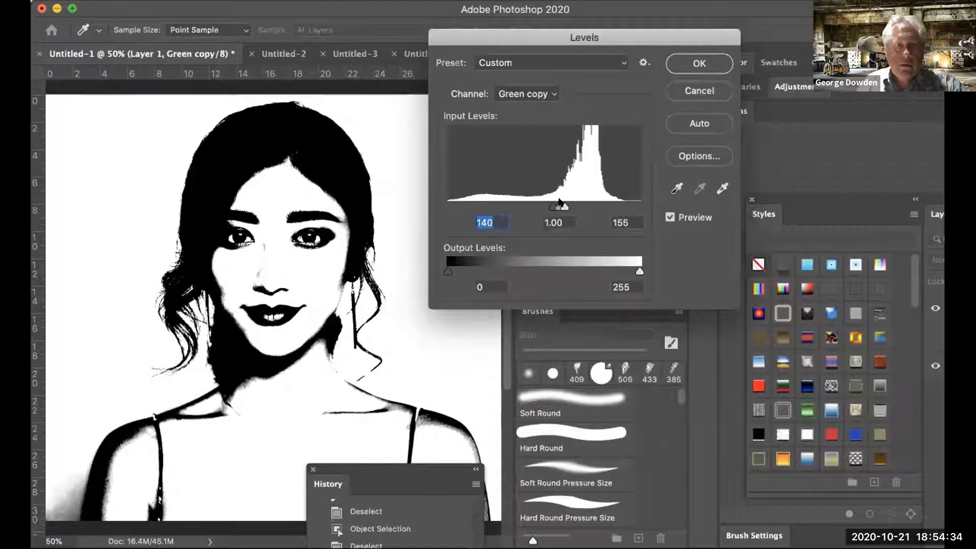
pyautogui.press('Tab')
pyautogui.press('Tab')
# Step: Try the output level sliders and midtone input values of 9.99 and 2.70 on the Green copy channel
pyautogui.moveTo(635, 275)
pyautogui.mouseDown()
pyautogui.moveTo(625, 274)
pyautogui.moveTo(656, 272)
pyautogui.moveTo(634, 273)
pyautogui.mouseUp()
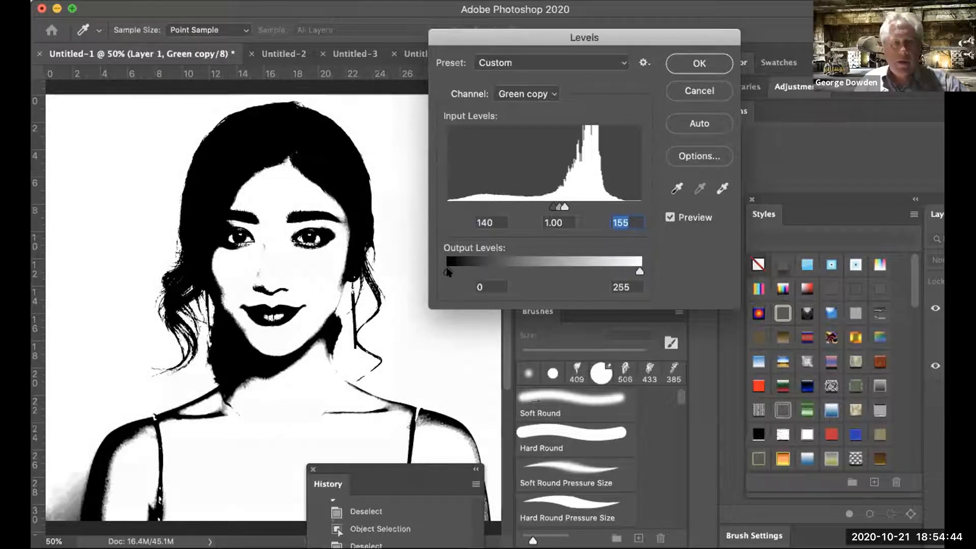
pyautogui.moveTo(448, 271); pyautogui.dragTo(498, 272)
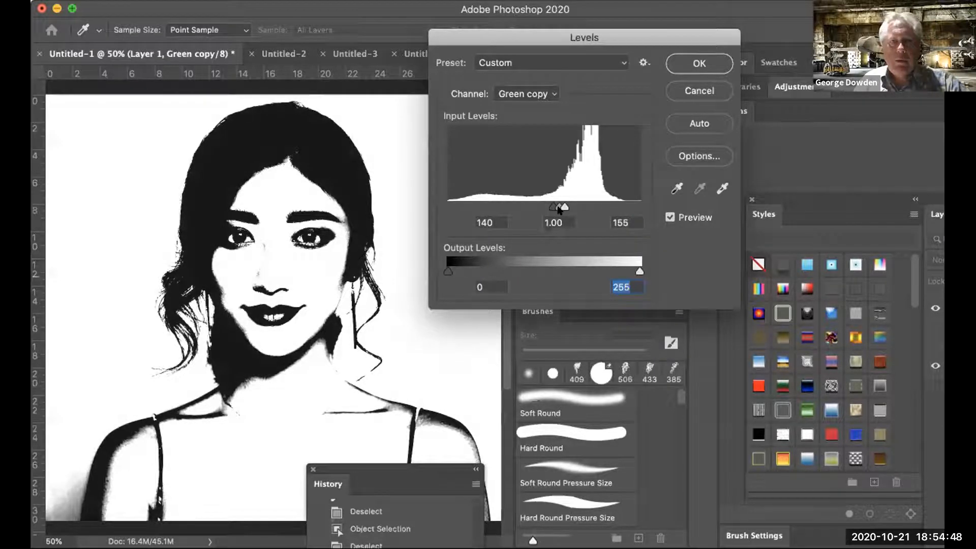
pyautogui.moveTo(558, 205); pyautogui.dragTo(548, 205)
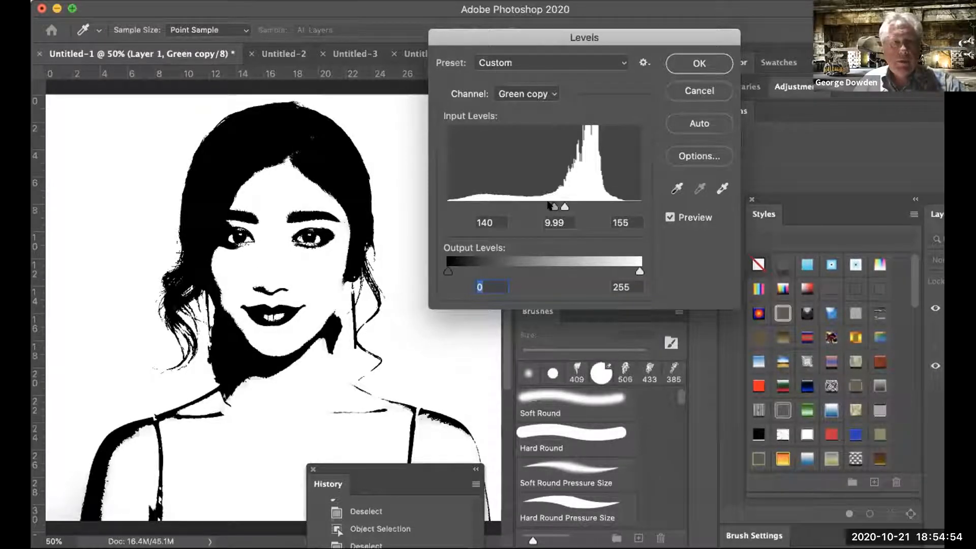
pyautogui.moveTo(554, 208); pyautogui.dragTo(555, 209)
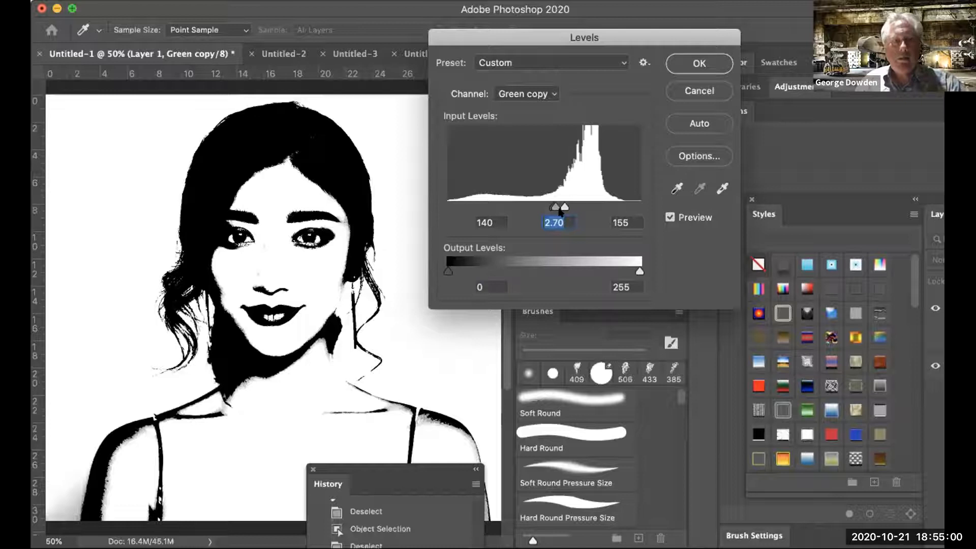
# Step: Set the Green copy channel's input levels to 148, 9.99 and 155, and apply the Levels adjustment
pyautogui.moveTo(546, 203)
pyautogui.mouseDown()
pyautogui.moveTo(568, 211)
pyautogui.moveTo(561, 206)
pyautogui.mouseUp()
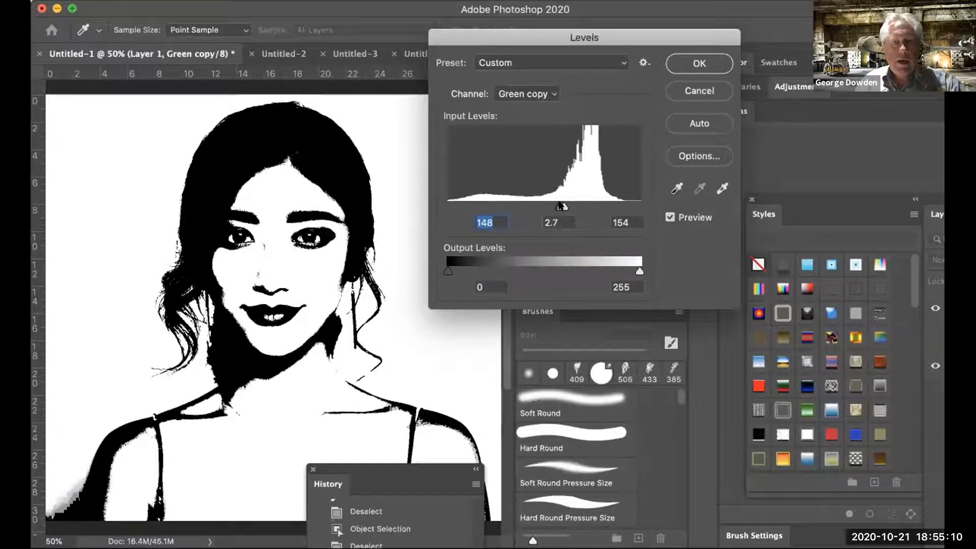
pyautogui.moveTo(580, 208); pyautogui.dragTo(567, 208)
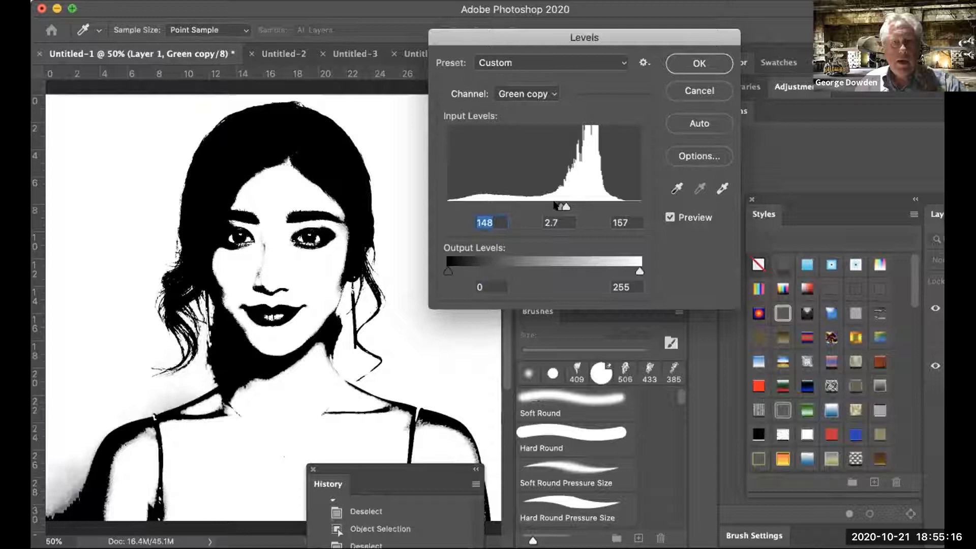
pyautogui.moveTo(566, 207); pyautogui.dragTo(567, 207)
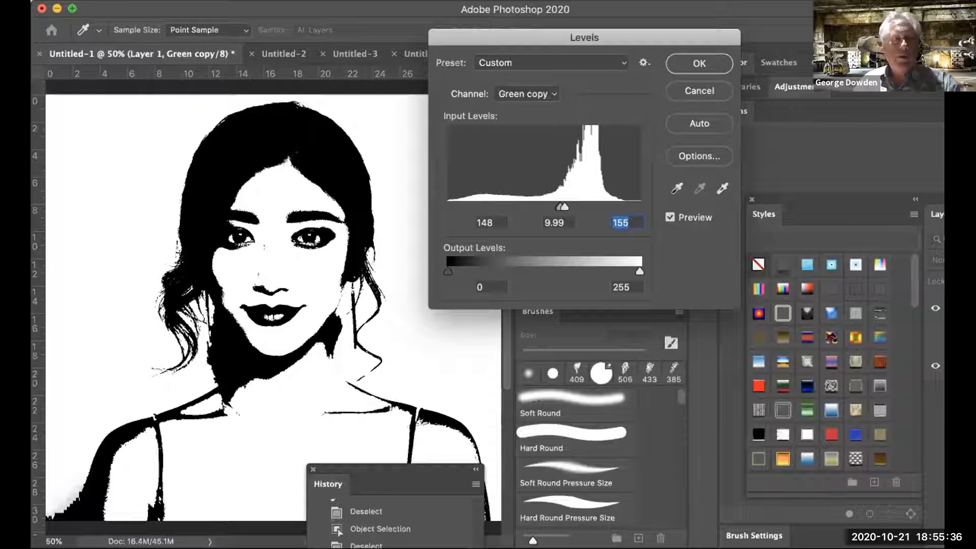
pyautogui.press('Return')
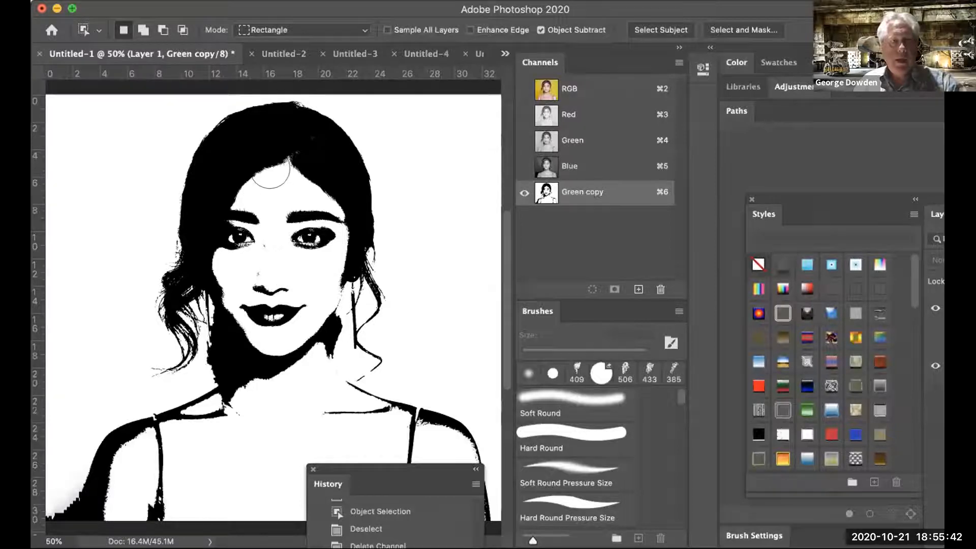
# Step: Paint the face and chin black in the Green copy channel with a 409 px brush, changing from Soft Round to Hard Round
pyautogui.press('b')
pyautogui.moveTo(279, 184)
pyautogui.mouseDown()
pyautogui.moveTo(317, 204)
pyautogui.moveTo(313, 189)
pyautogui.moveTo(265, 197)
pyautogui.moveTo(270, 225)
pyautogui.moveTo(258, 223)
pyautogui.moveTo(245, 245)
pyautogui.moveTo(280, 259)
pyautogui.moveTo(305, 237)
pyautogui.moveTo(273, 297)
pyautogui.moveTo(288, 305)
pyautogui.moveTo(282, 328)
pyautogui.mouseUp()
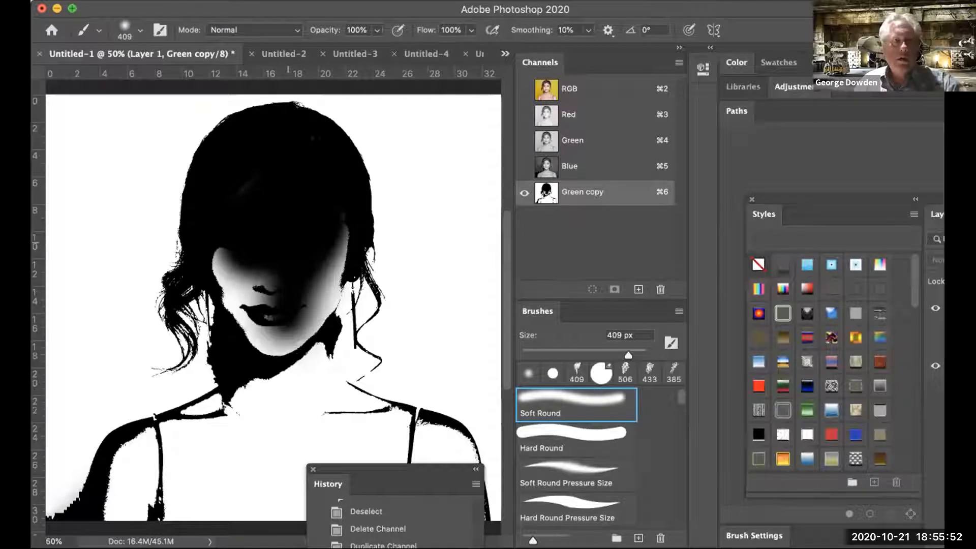
pyautogui.click(141, 31)
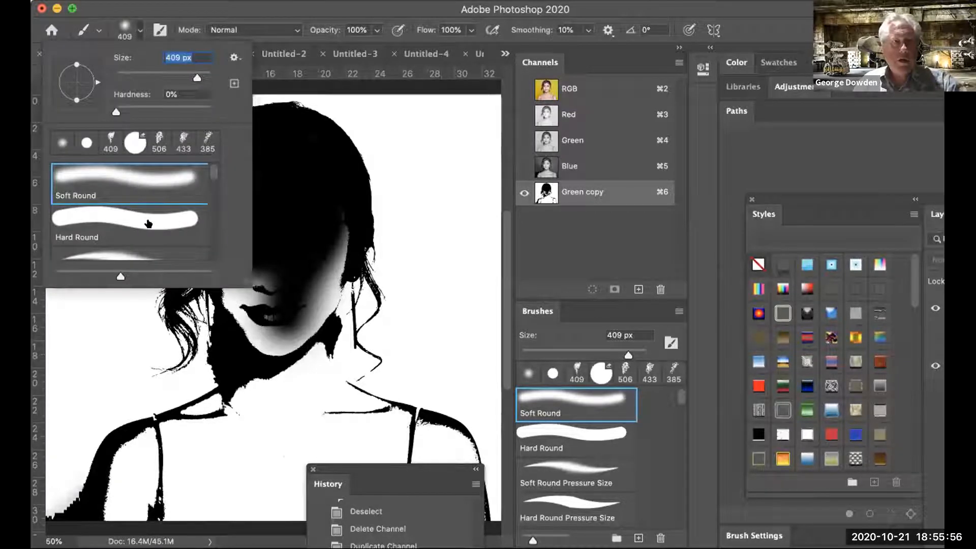
pyautogui.click(148, 224)
pyautogui.moveTo(288, 244)
pyautogui.mouseDown()
pyautogui.moveTo(295, 269)
pyautogui.moveTo(305, 230)
pyautogui.moveTo(307, 266)
pyautogui.moveTo(311, 239)
pyautogui.moveTo(252, 257)
pyautogui.moveTo(242, 285)
pyautogui.moveTo(239, 275)
pyautogui.moveTo(251, 313)
pyautogui.moveTo(280, 338)
pyautogui.moveTo(303, 286)
pyautogui.mouseUp()
pyautogui.moveTo(286, 328)
pyautogui.mouseDown()
pyautogui.moveTo(279, 375)
pyautogui.moveTo(285, 360)
pyautogui.mouseUp()
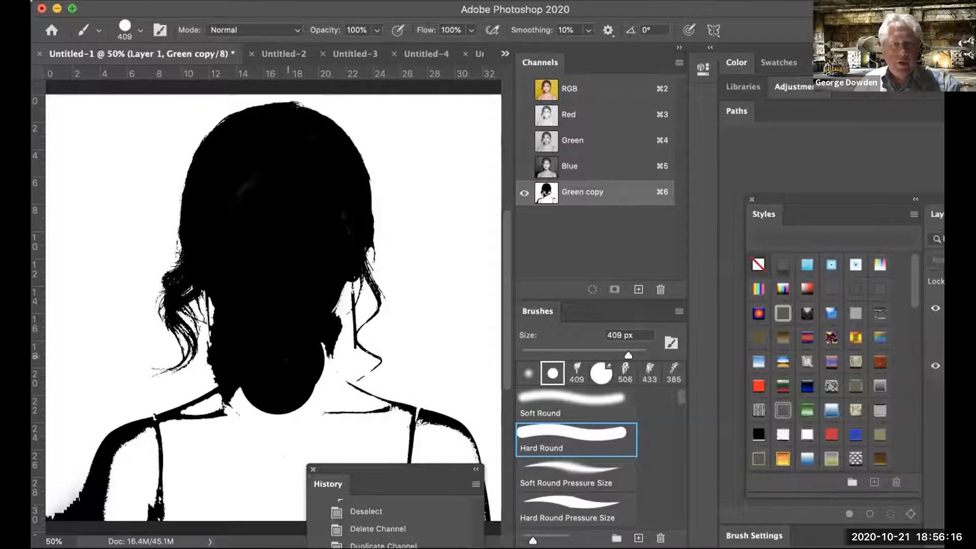
pyautogui.moveTo(286, 360); pyautogui.dragTo(290, 359)
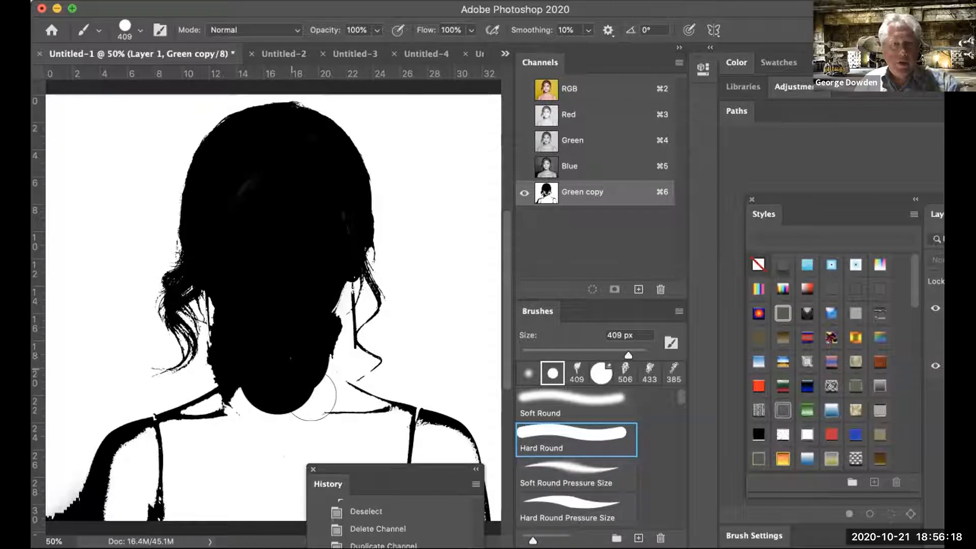
# Step: Paint the neck, shoulders and chest solid black in the Green copy channel with the Hard Round brush
pyautogui.moveTo(322, 406)
pyautogui.mouseDown()
pyautogui.moveTo(349, 424)
pyautogui.moveTo(434, 453)
pyautogui.mouseUp()
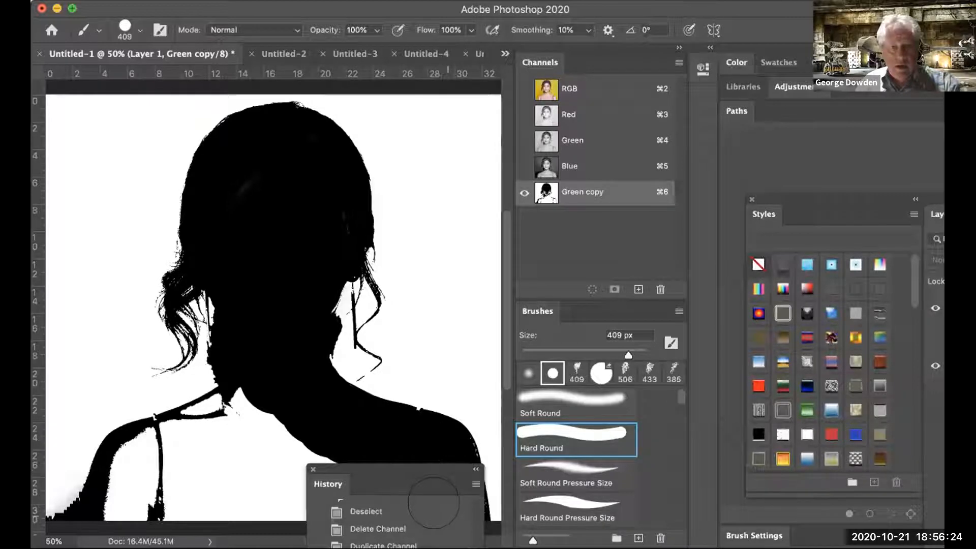
pyautogui.moveTo(325, 457)
pyautogui.mouseDown()
pyautogui.moveTo(255, 421)
pyautogui.moveTo(144, 450)
pyautogui.moveTo(147, 465)
pyautogui.moveTo(110, 443)
pyautogui.moveTo(152, 508)
pyautogui.moveTo(285, 503)
pyautogui.moveTo(362, 482)
pyautogui.moveTo(249, 490)
pyautogui.moveTo(223, 449)
pyautogui.mouseUp()
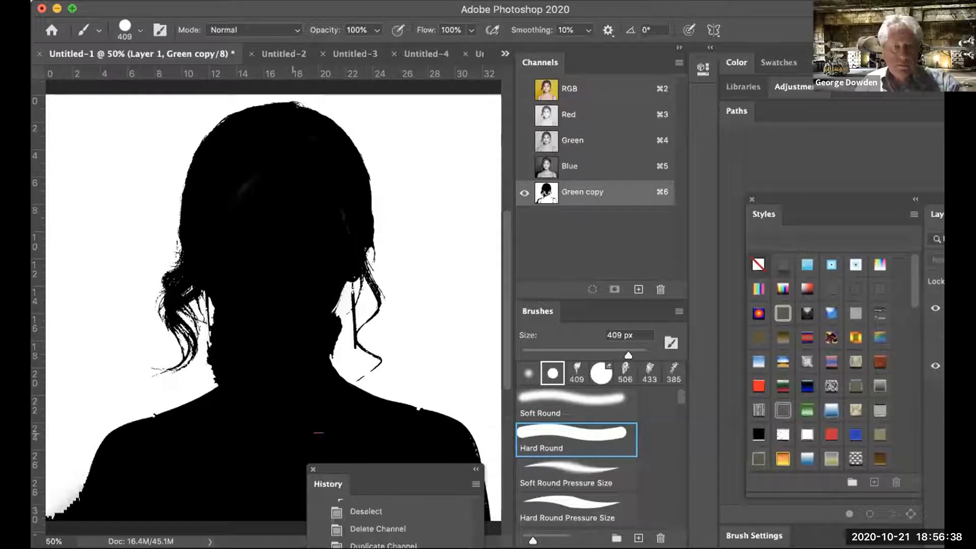
pyautogui.moveTo(294, 443)
pyautogui.mouseDown()
pyautogui.moveTo(283, 405)
pyautogui.moveTo(282, 318)
pyautogui.moveTo(276, 427)
pyautogui.mouseUp()
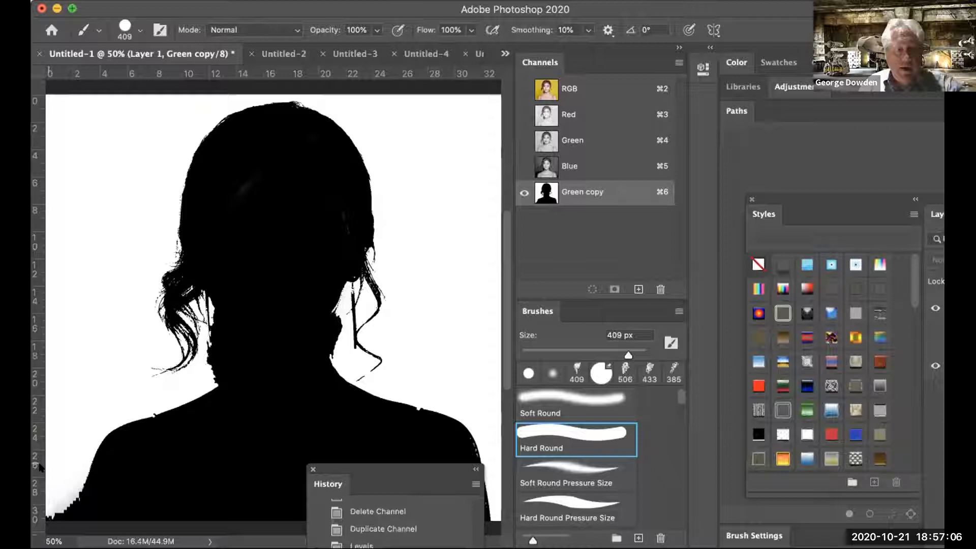
# Step: Clean the grey background corner beside the shoulder to white and paint the leftover light specks inside the silhouette black
pyautogui.click(51, 491)
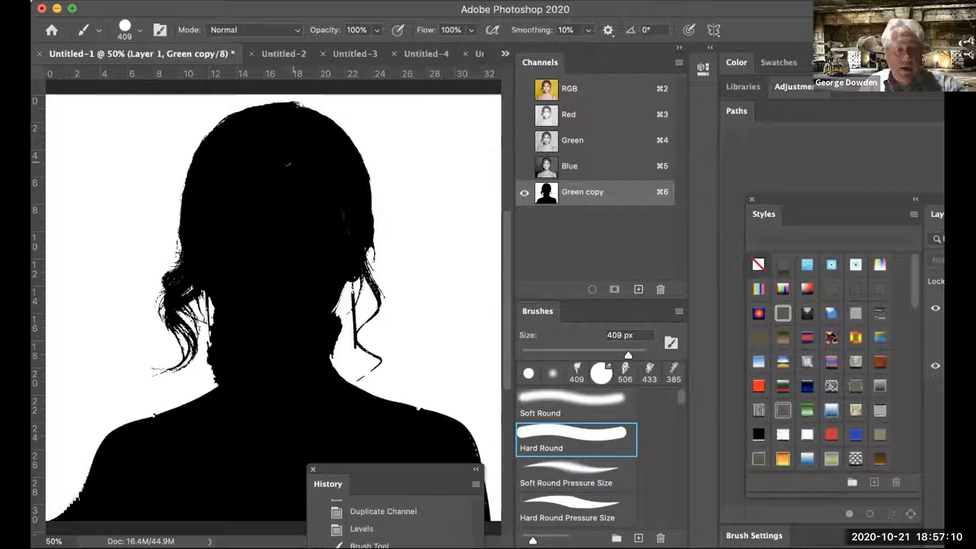
pyautogui.click(305, 160)
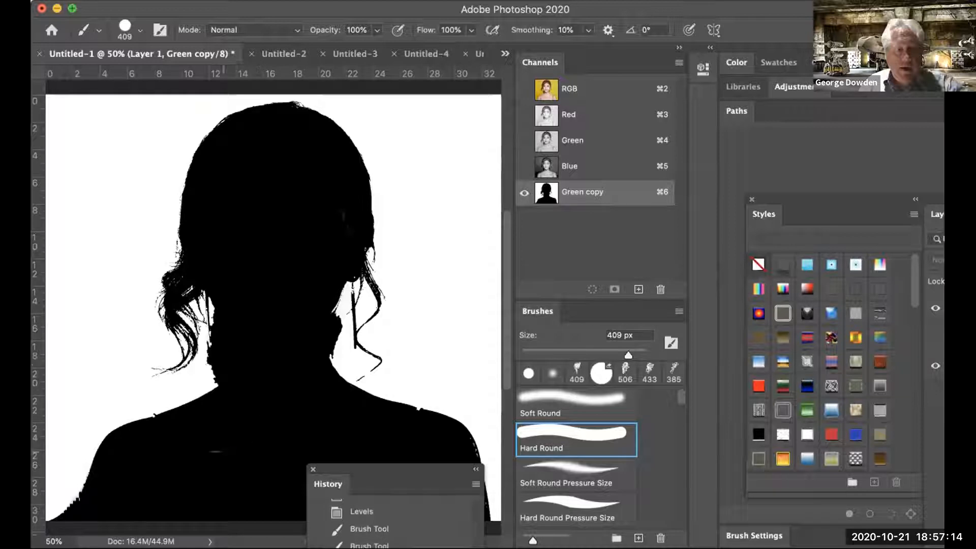
pyautogui.click(179, 455)
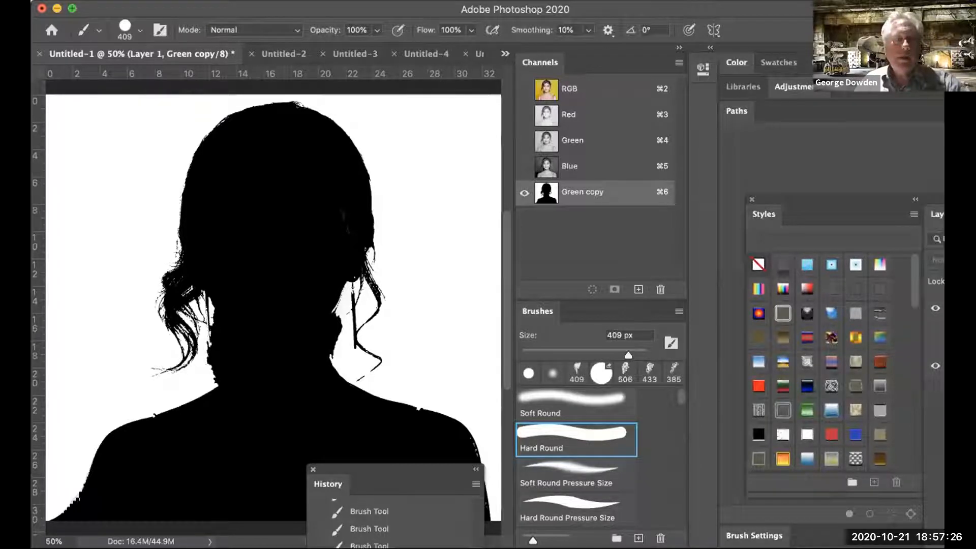
# Step: Select the black silhouette with Color Range, using Sampled Colors and a fuzziness of 200
pyautogui.click(288, 1)
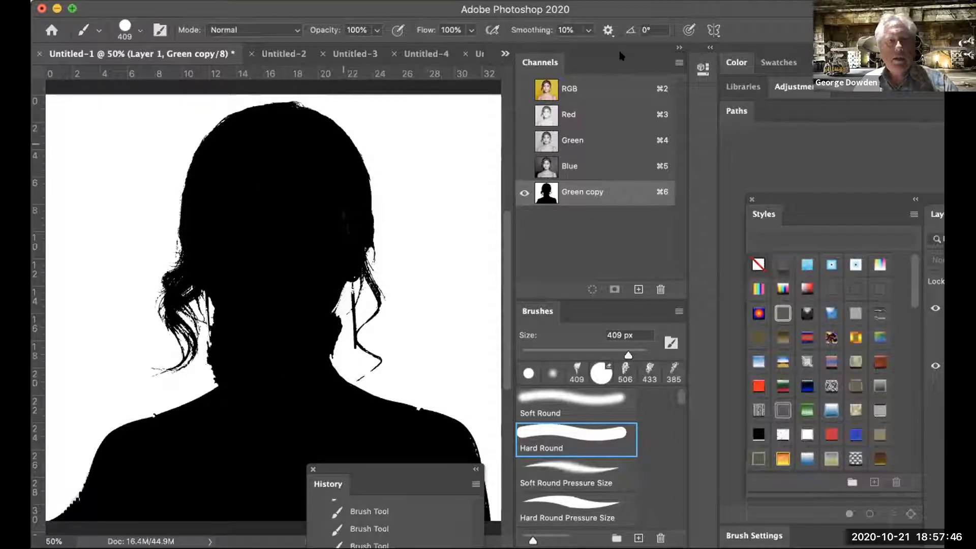
pyautogui.click(629, 142)
pyautogui.moveTo(488, 63); pyautogui.dragTo(621, 57)
pyautogui.moveTo(627, 145); pyautogui.dragTo(448, 148)
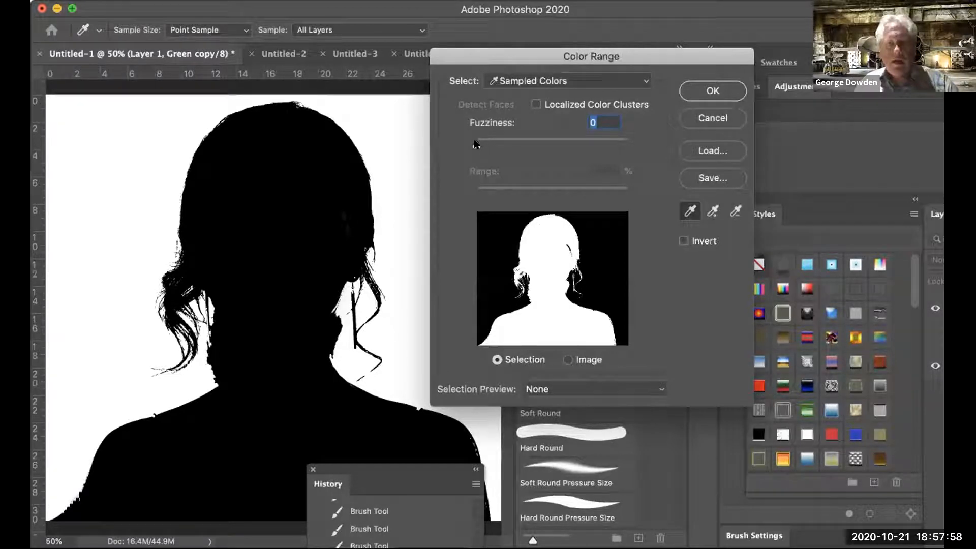
pyautogui.moveTo(477, 146); pyautogui.dragTo(582, 146)
pyautogui.moveTo(646, 153); pyautogui.dragTo(645, 153)
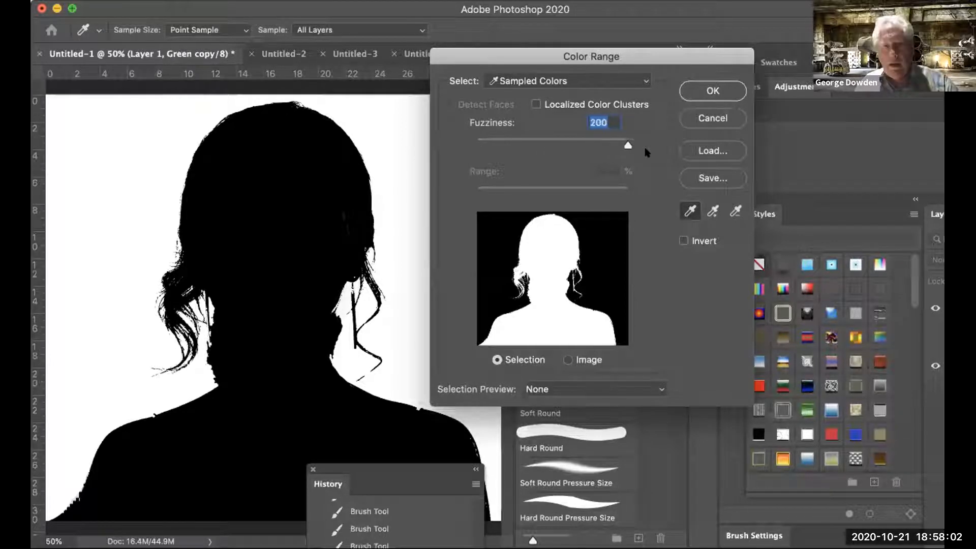
pyautogui.moveTo(584, 149); pyautogui.dragTo(629, 143)
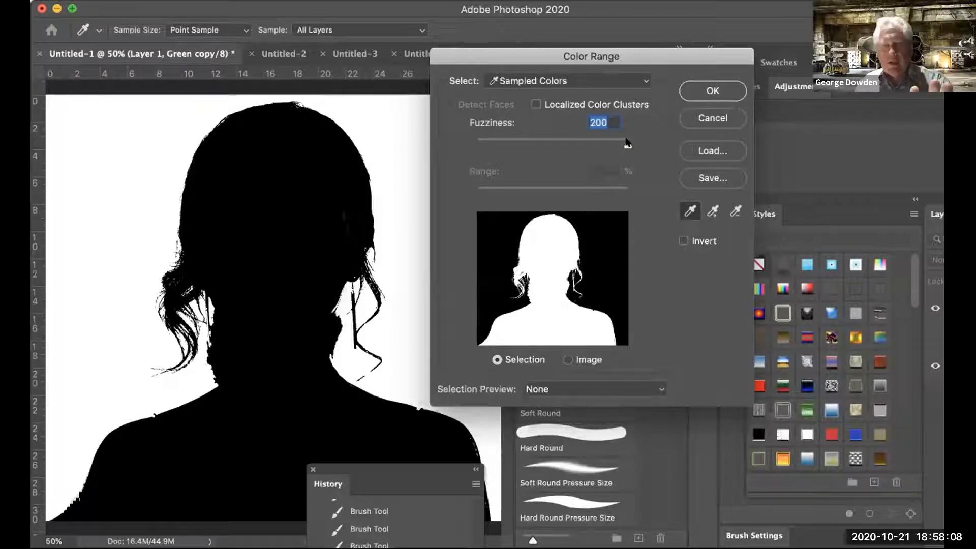
pyautogui.moveTo(499, 149); pyautogui.dragTo(645, 148)
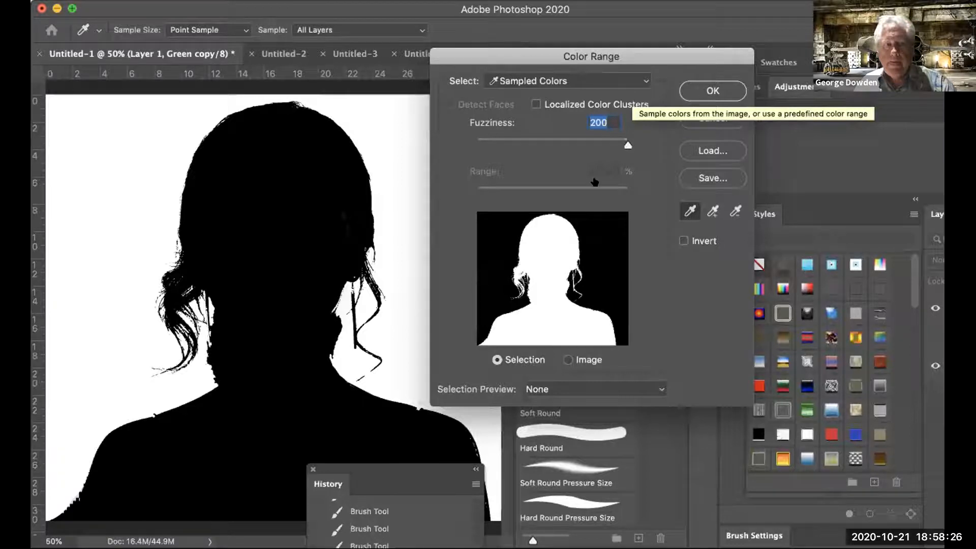
pyautogui.click(702, 91)
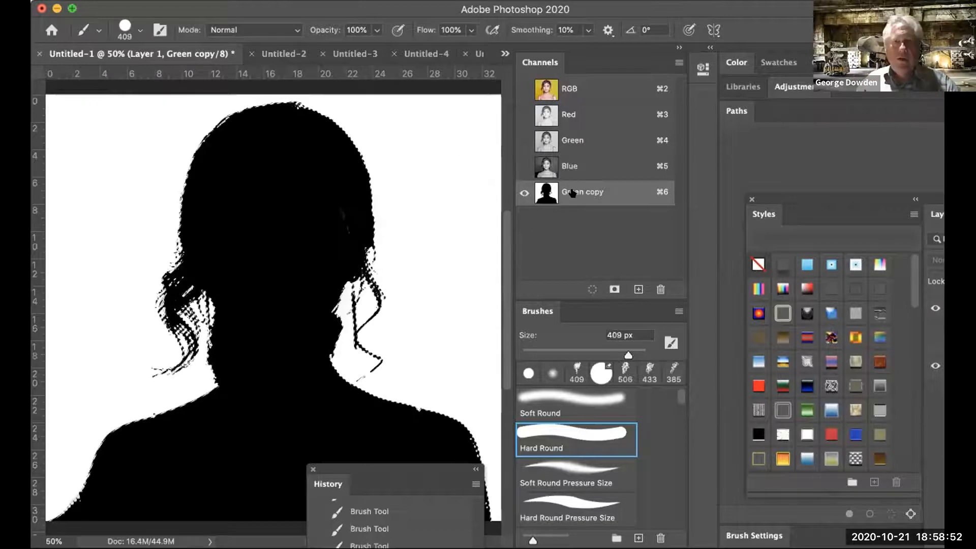
# Step: Show the RGB composite with the selection and hide the Green copy channel
pyautogui.click(523, 89)
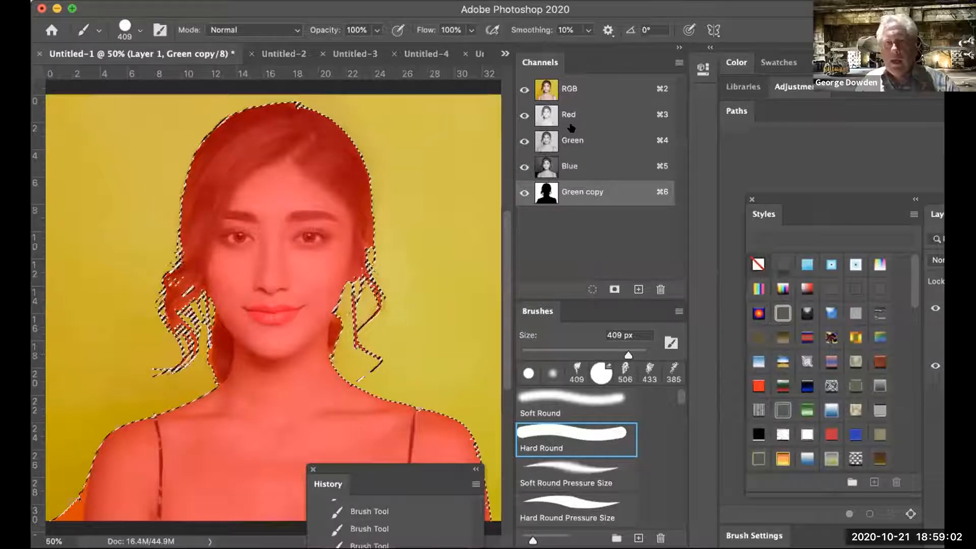
pyautogui.click(597, 198)
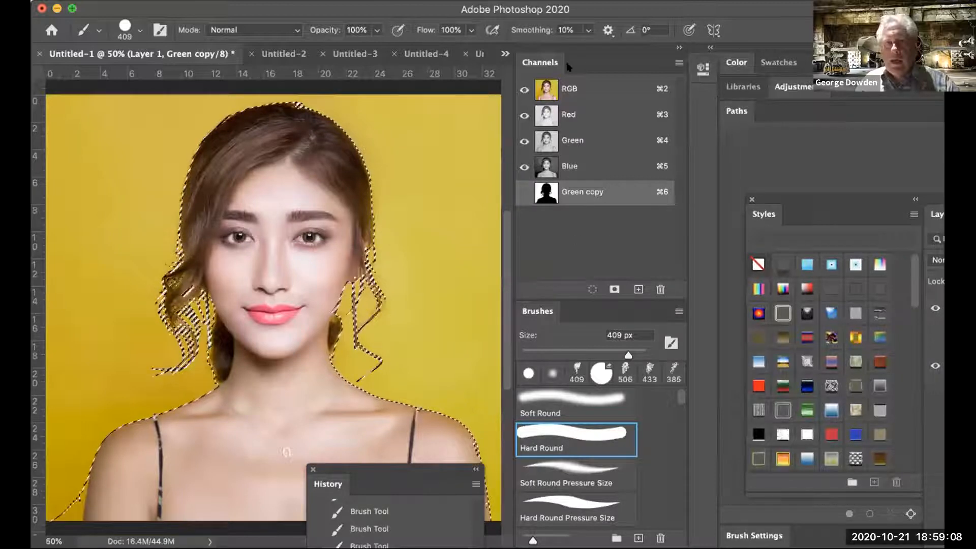
# Step: Rearrange the workspace by moving the Brushes panel out of the way and placing the Layers panel below Channels
pyautogui.moveTo(568, 67); pyautogui.dragTo(470, 46)
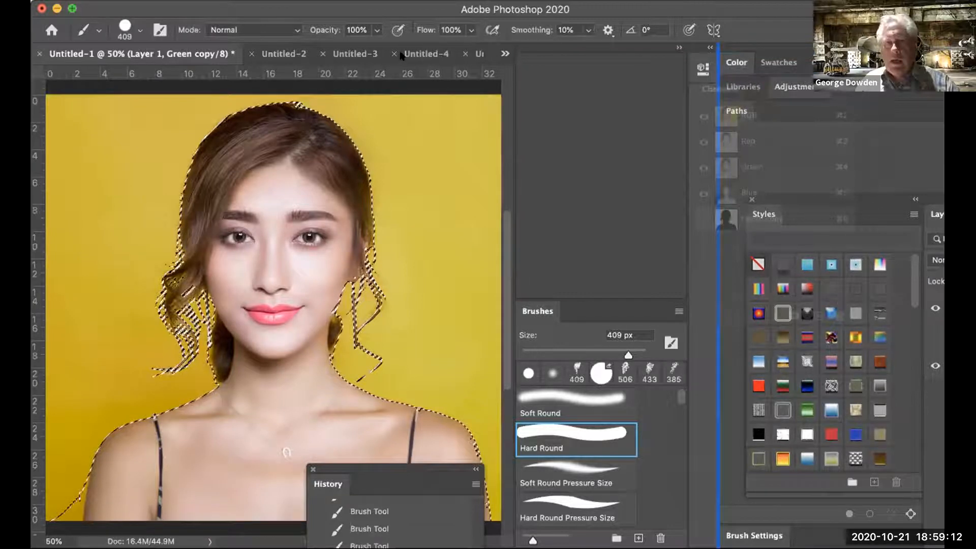
pyautogui.moveTo(401, 56); pyautogui.dragTo(386, 57)
pyautogui.moveTo(740, 406); pyautogui.dragTo(738, 425)
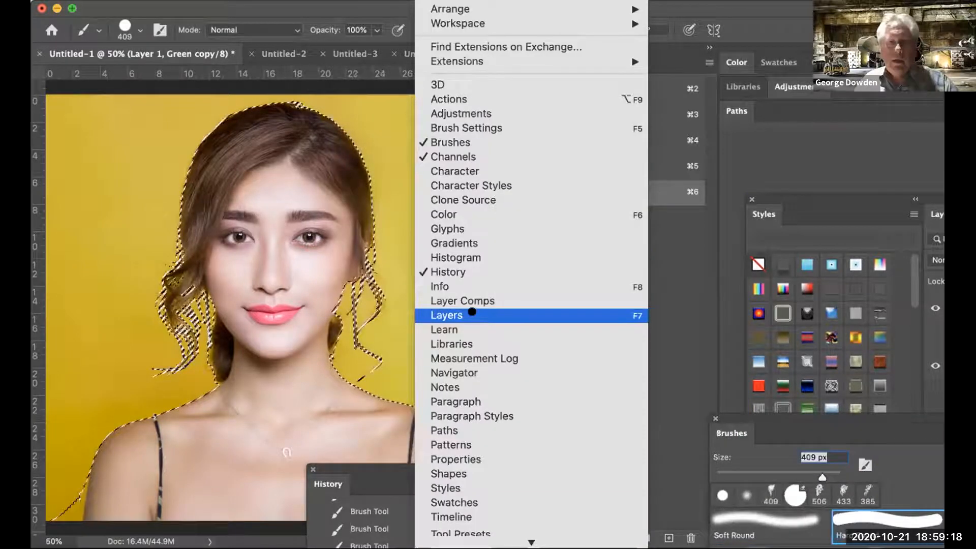
pyautogui.click(472, 312)
pyautogui.moveTo(727, 418)
pyautogui.mouseDown()
pyautogui.moveTo(701, 384)
pyautogui.moveTo(535, 391)
pyautogui.moveTo(496, 480)
pyautogui.mouseUp()
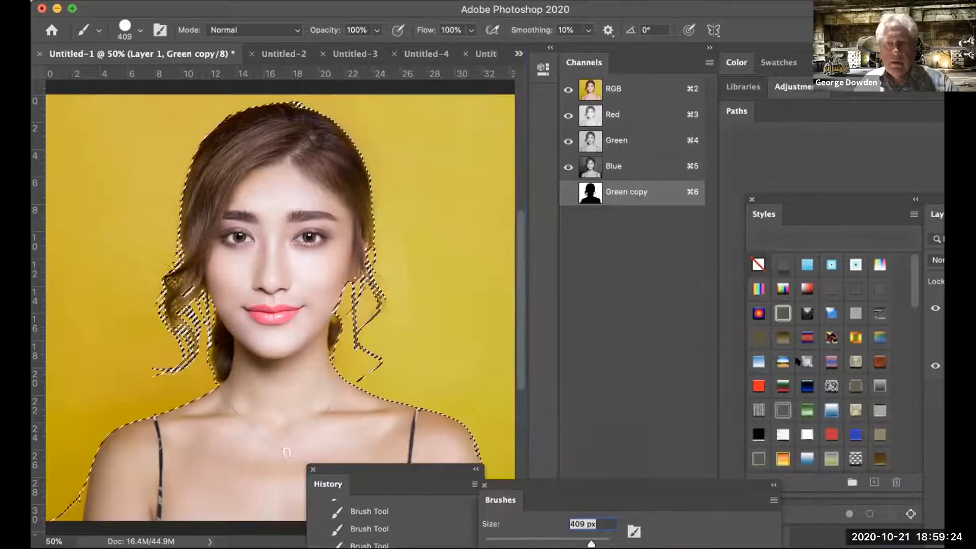
pyautogui.moveTo(934, 211); pyautogui.dragTo(582, 255)
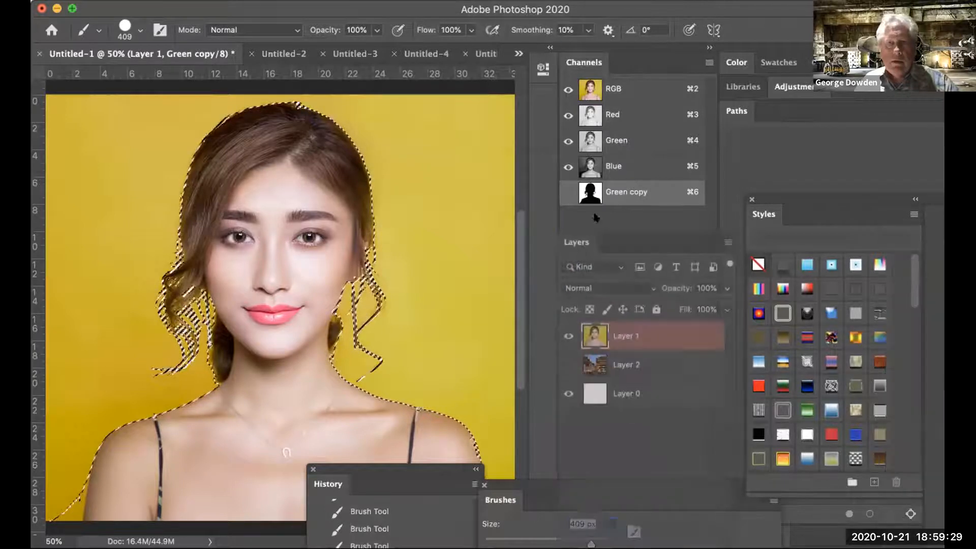
# Step: Activate the RGB channel, copy the selected portrait from Layer 1, and paste it into a new document
pyautogui.click(624, 83)
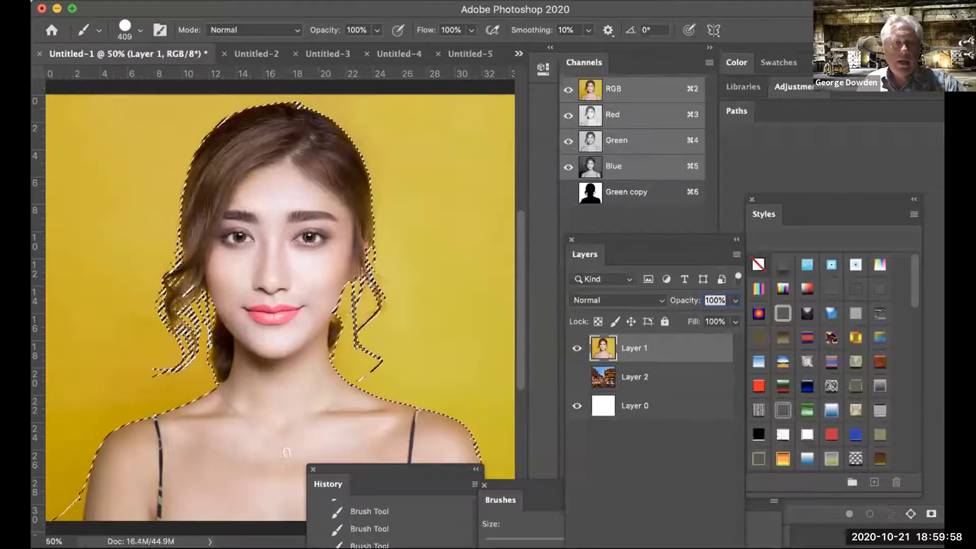
pyautogui.click(126, 1)
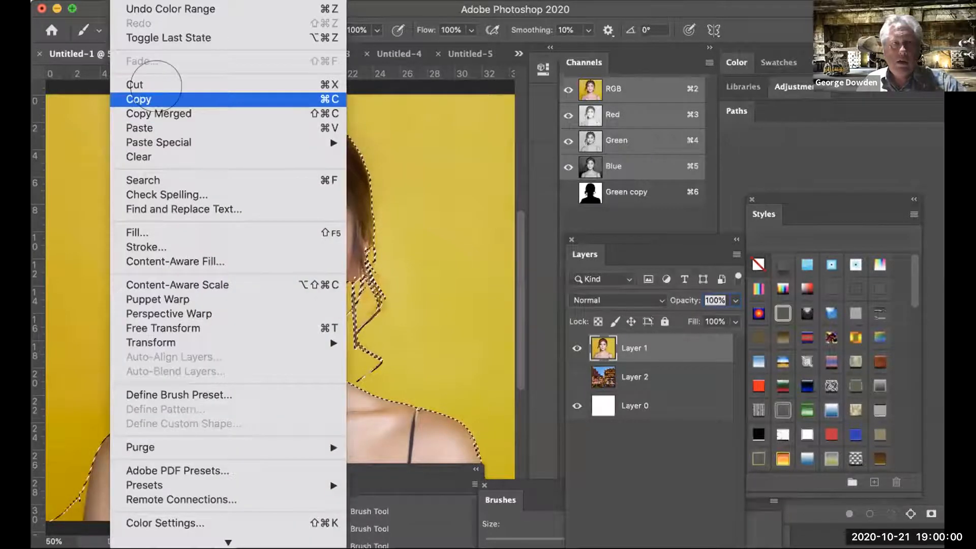
pyautogui.click(169, 98)
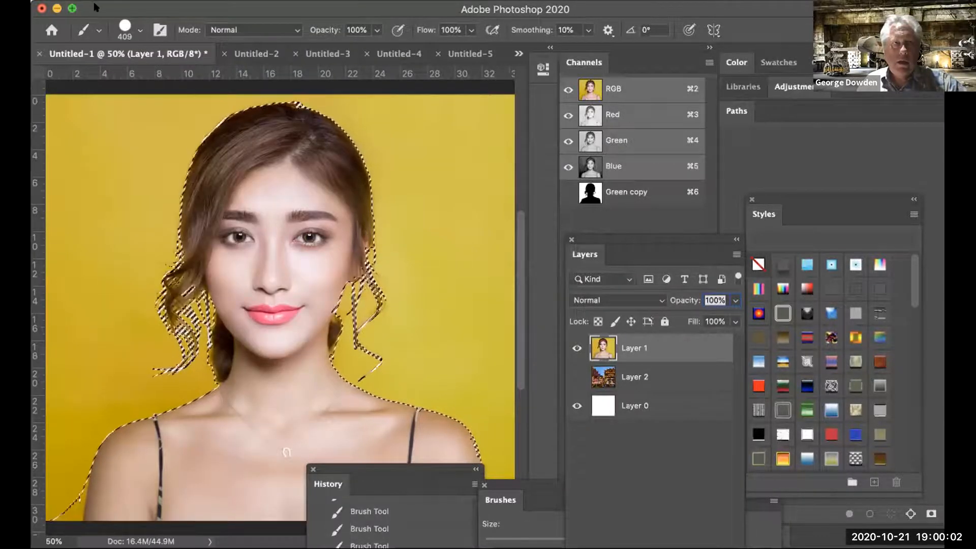
pyautogui.click(94, 2)
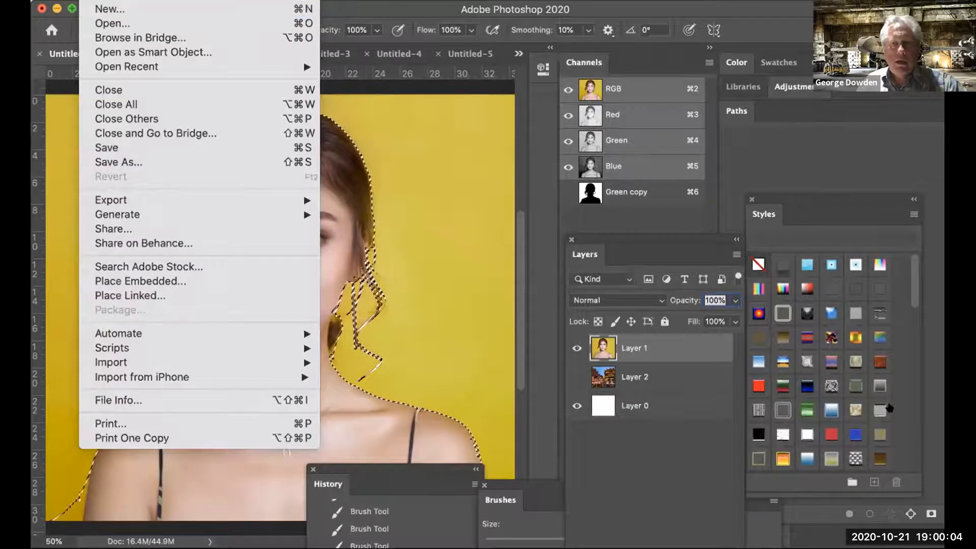
pyautogui.press('super+n')
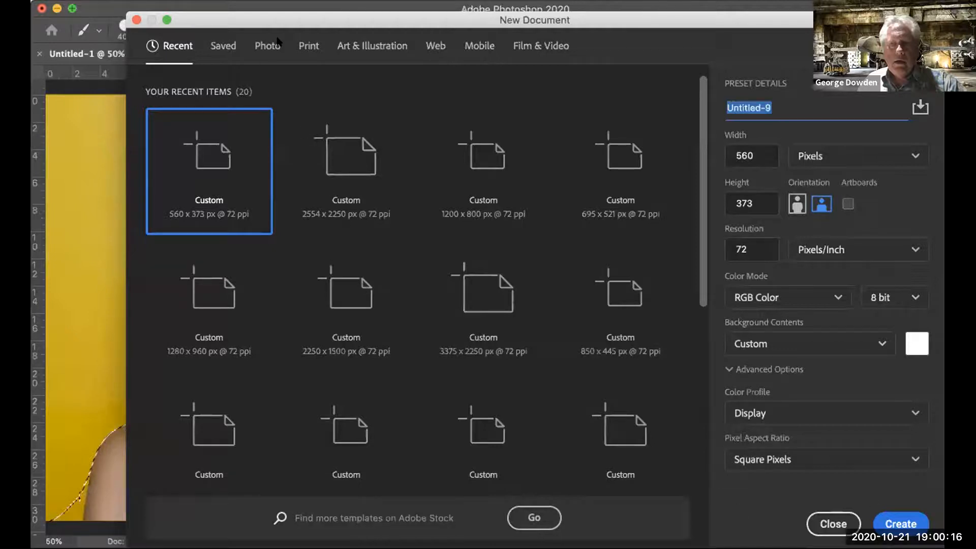
pyautogui.press('Return')
pyautogui.press('super+v')
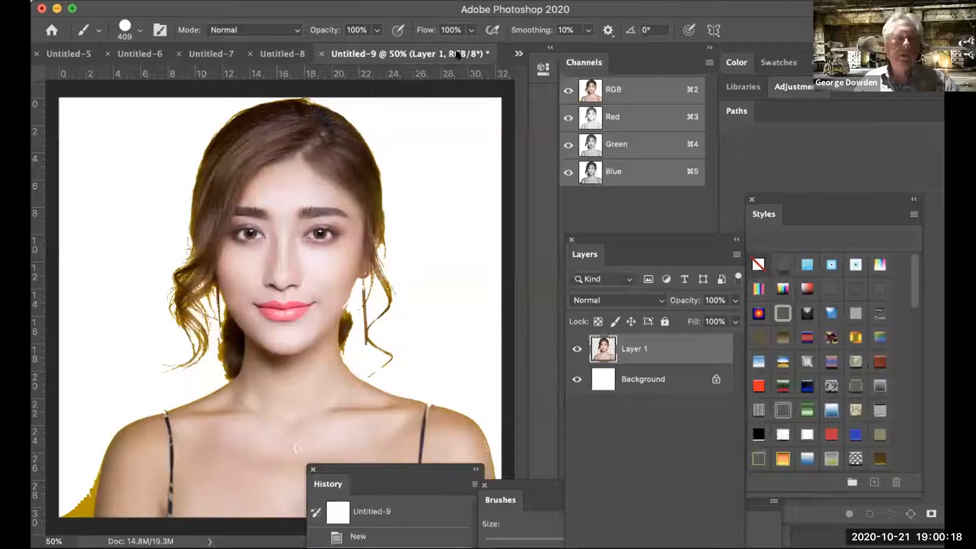
# Step: Look through the open documents Untitled-8 and Untitled-9, and return to the Untitled-1 portrait document
pyautogui.moveTo(459, 54); pyautogui.dragTo(58, 55)
pyautogui.click(58, 54)
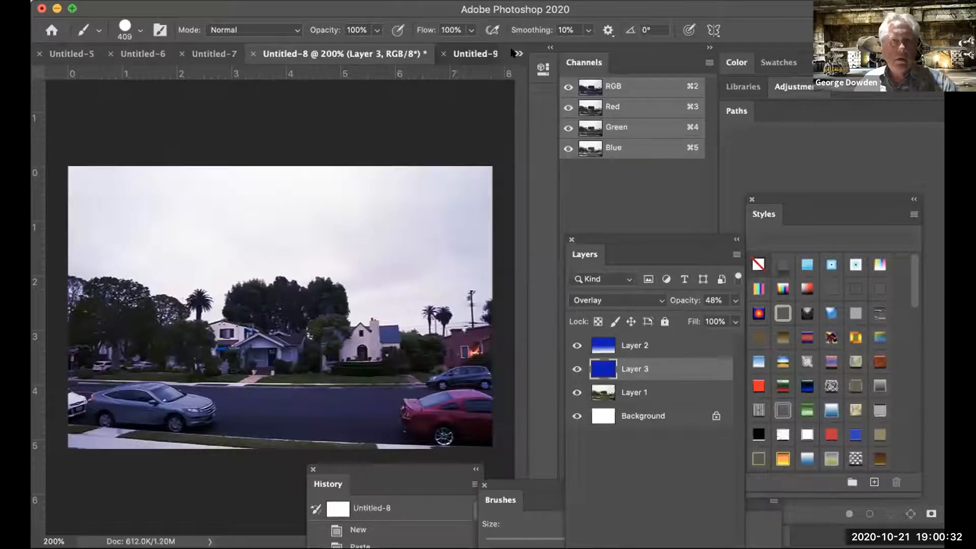
pyautogui.click(513, 53)
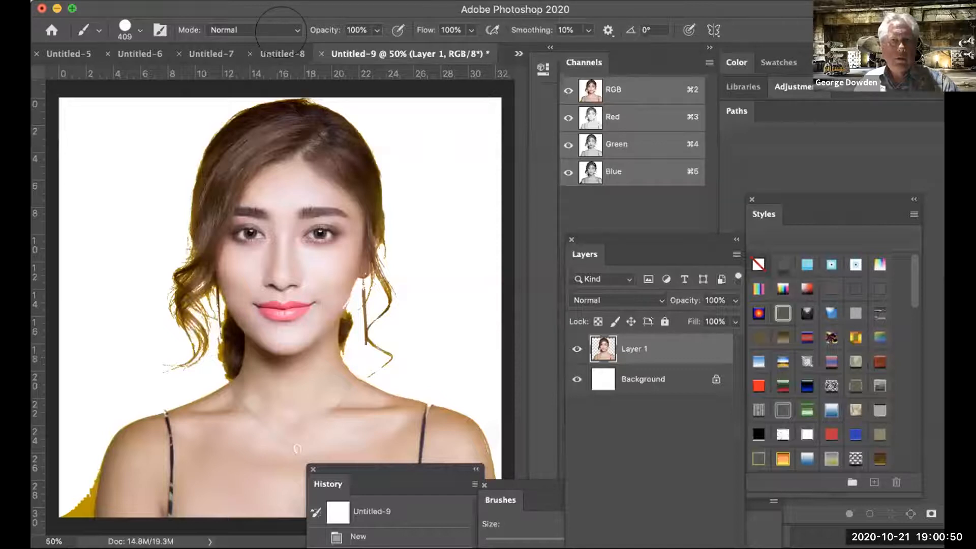
pyautogui.hotkey('ctrl', 'Tab')
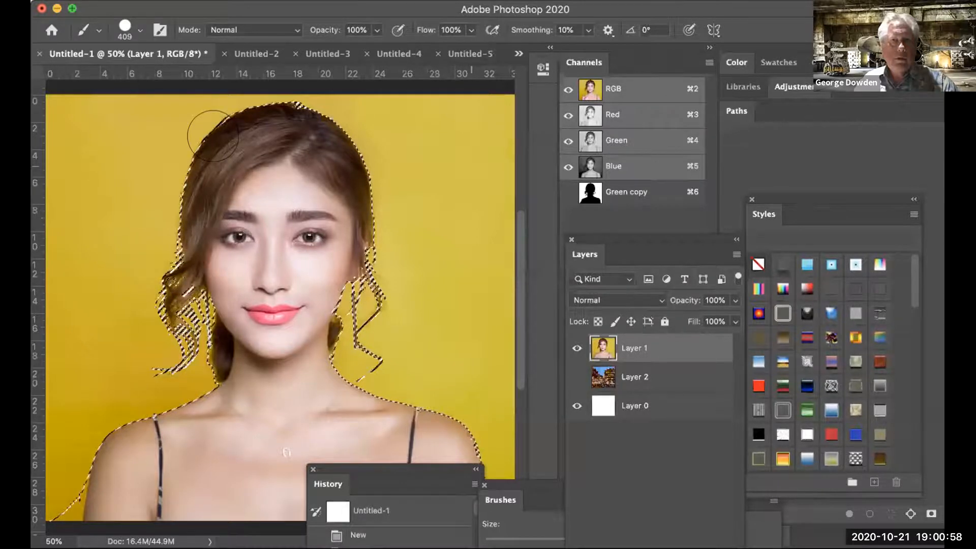
# Step: Clear the yellow background from Layer 1 using the inverted selection, show Layer 2, and deselect
pyautogui.press('super+z')
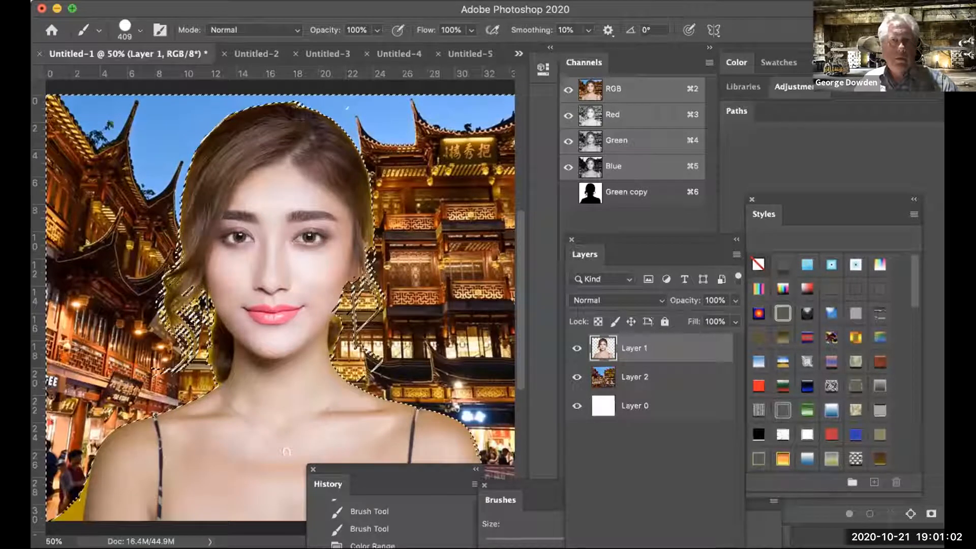
pyautogui.press('super+d')
# Step: Erase the leftover yellow patch beside the shoulder on Layer 1 with the Eraser at 53% opacity
pyautogui.press('e')
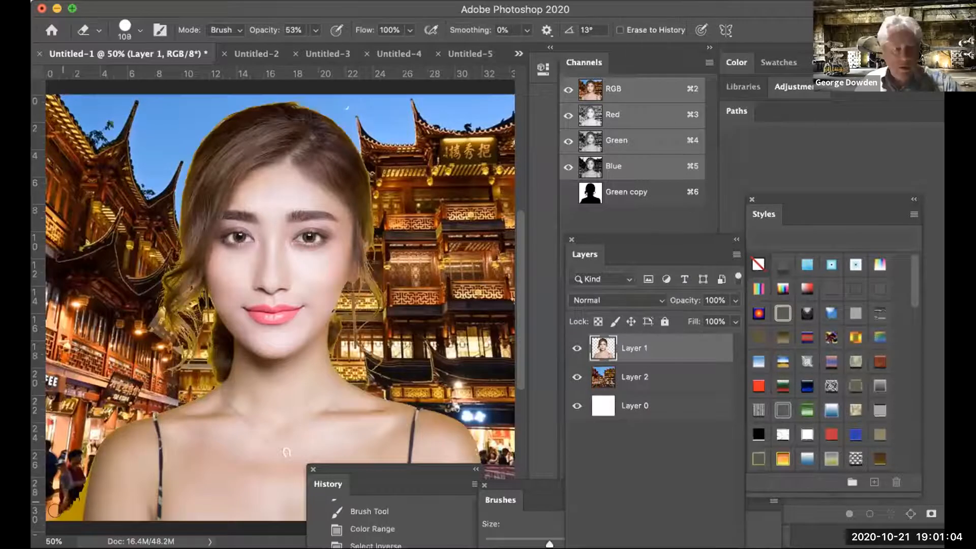
pyautogui.moveTo(62, 520); pyautogui.dragTo(76, 481)
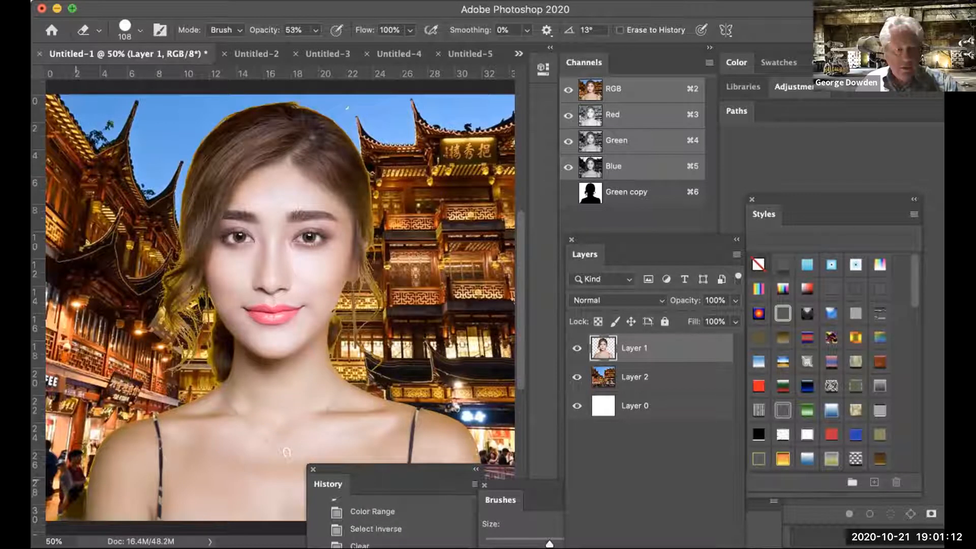
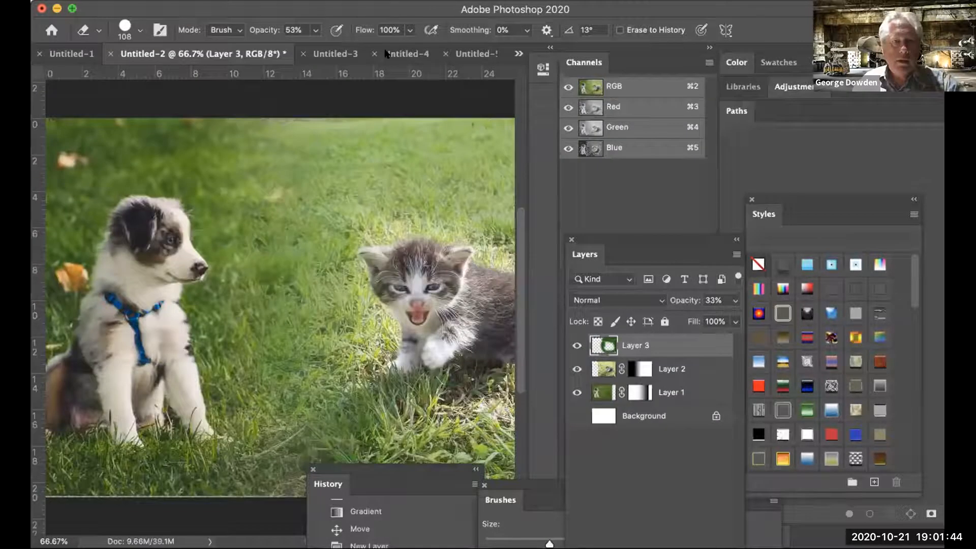
# Step: Switch to the Untitled-4 fireworks document and rearrange the floating Layers and Channels panels so both can be used beside the image
pyautogui.click(385, 53)
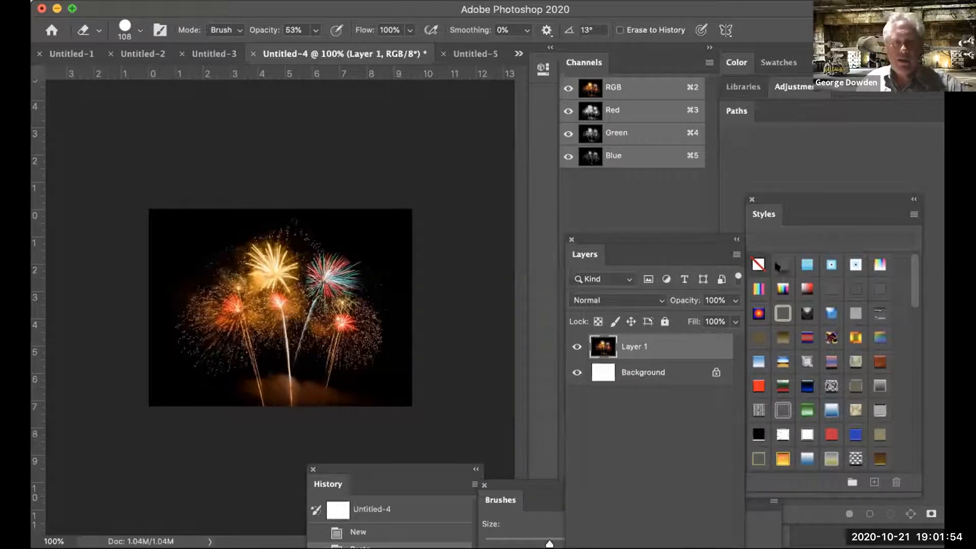
pyautogui.moveTo(657, 238); pyautogui.dragTo(771, 391)
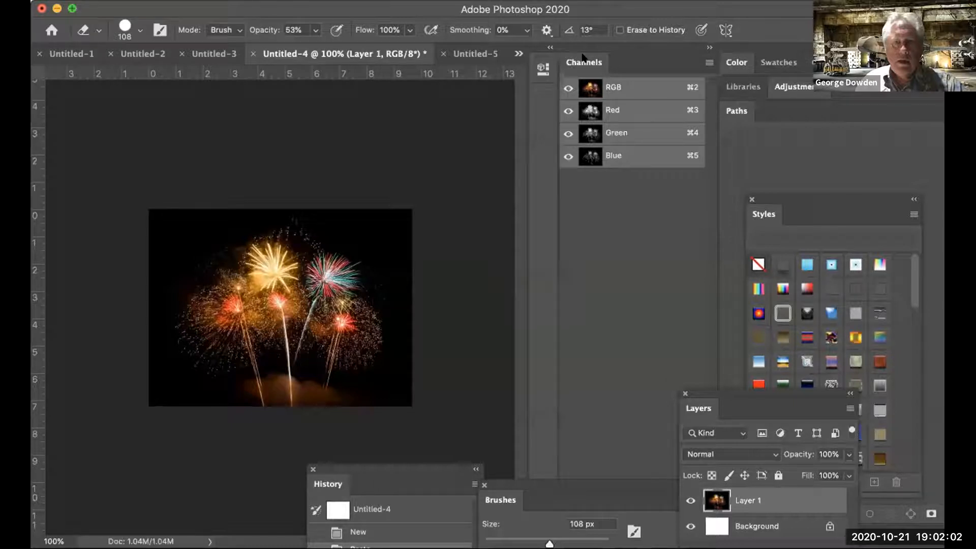
pyautogui.moveTo(582, 54)
pyautogui.mouseDown()
pyautogui.moveTo(629, 147)
pyautogui.moveTo(617, 270)
pyautogui.mouseUp()
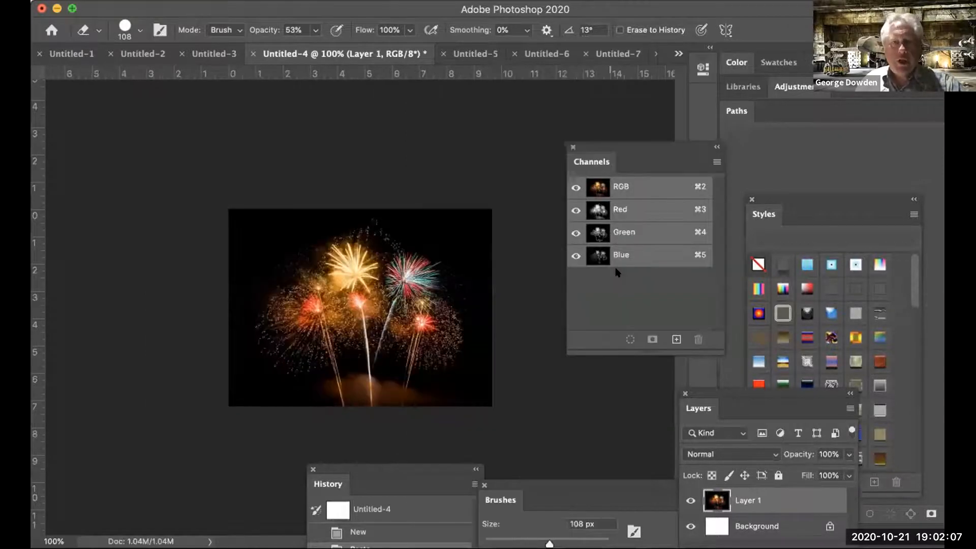
# Step: Compare the Red, Green and Blue channels of the fireworks image individually and in pairs to judge their contrast against the black background
pyautogui.click(576, 210)
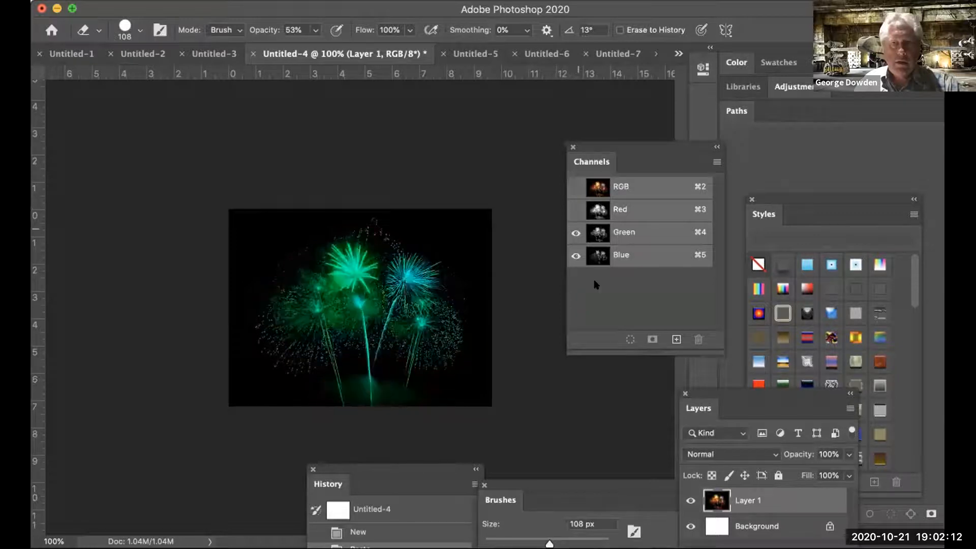
pyautogui.click(576, 233)
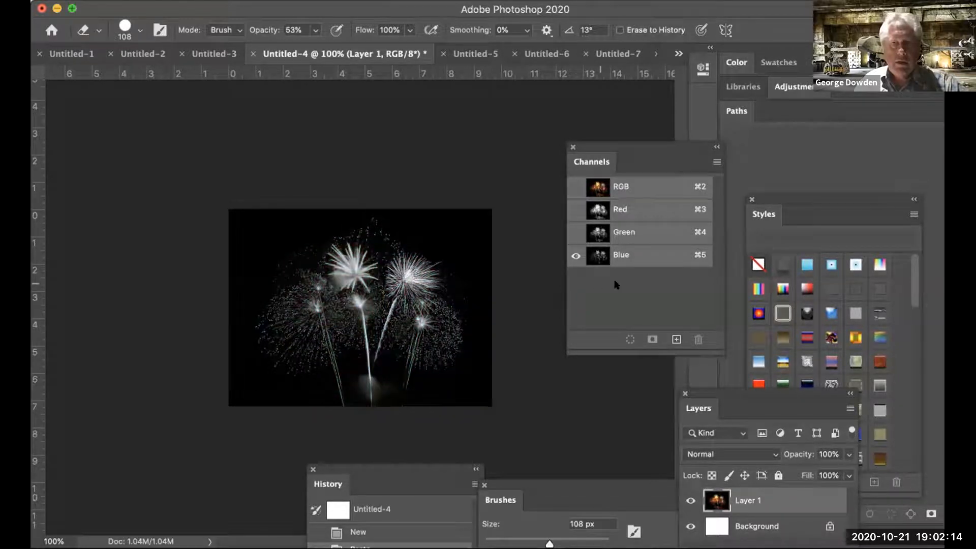
pyautogui.click(576, 233)
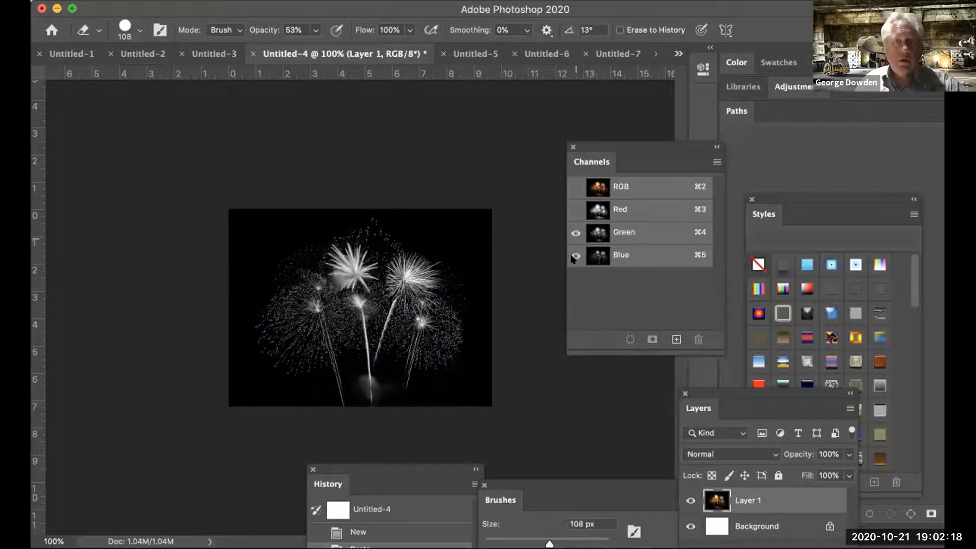
pyautogui.click(574, 256)
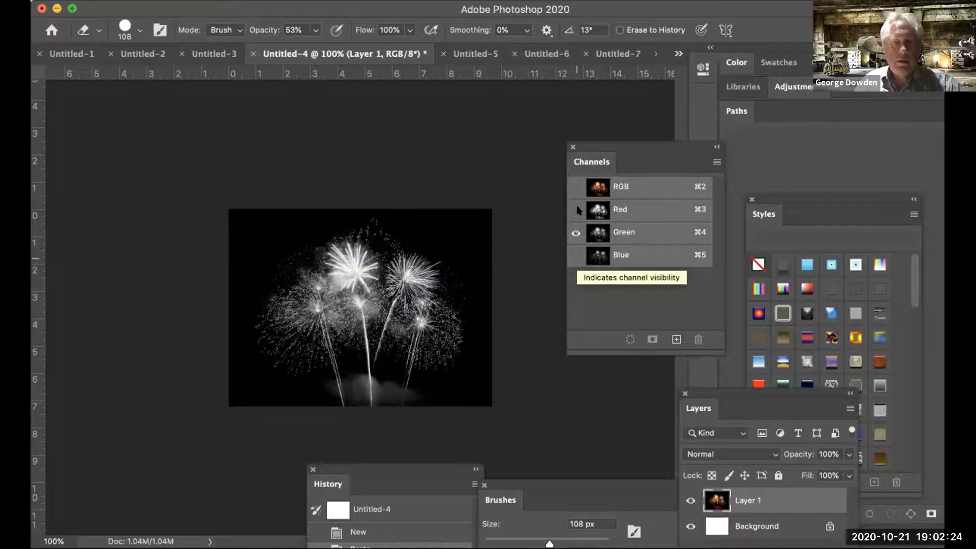
pyautogui.click(575, 231)
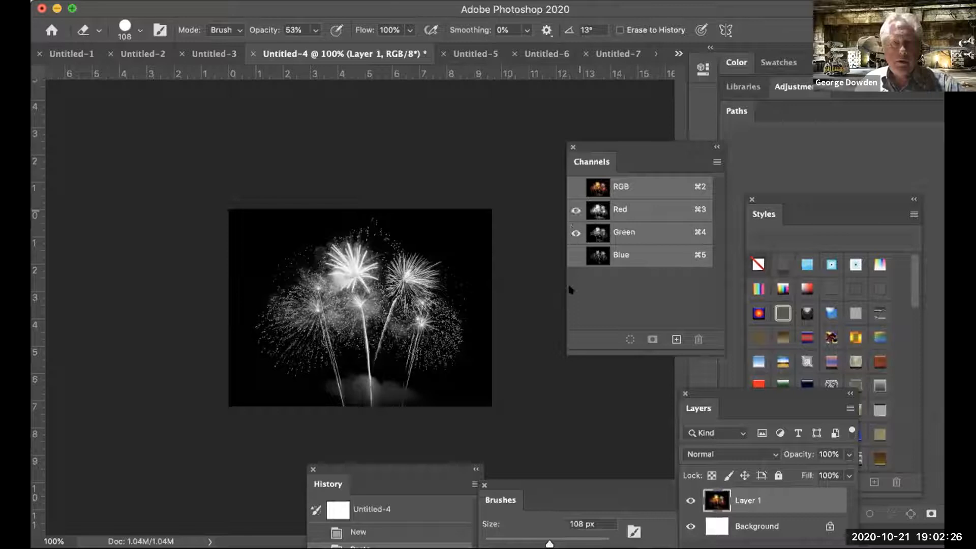
pyautogui.press('super+3')
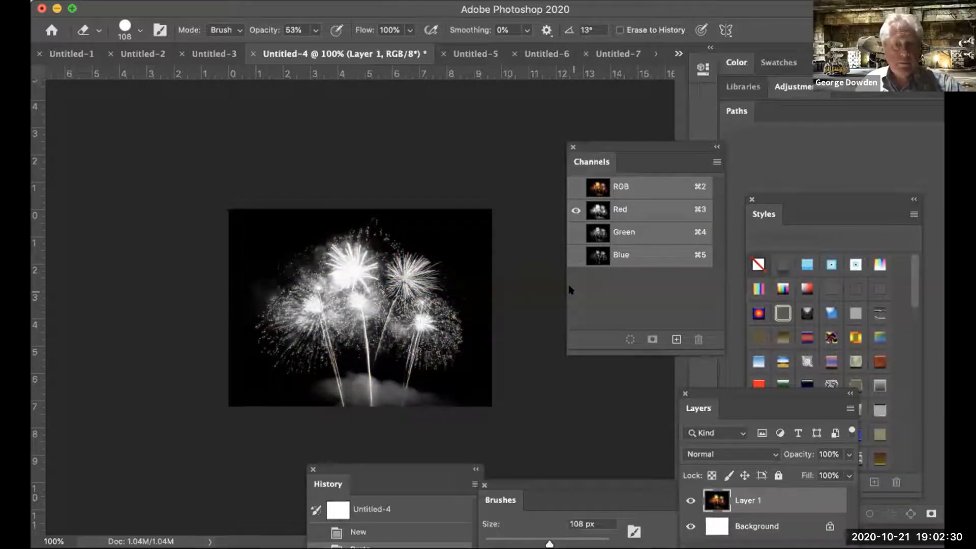
pyautogui.click(573, 234)
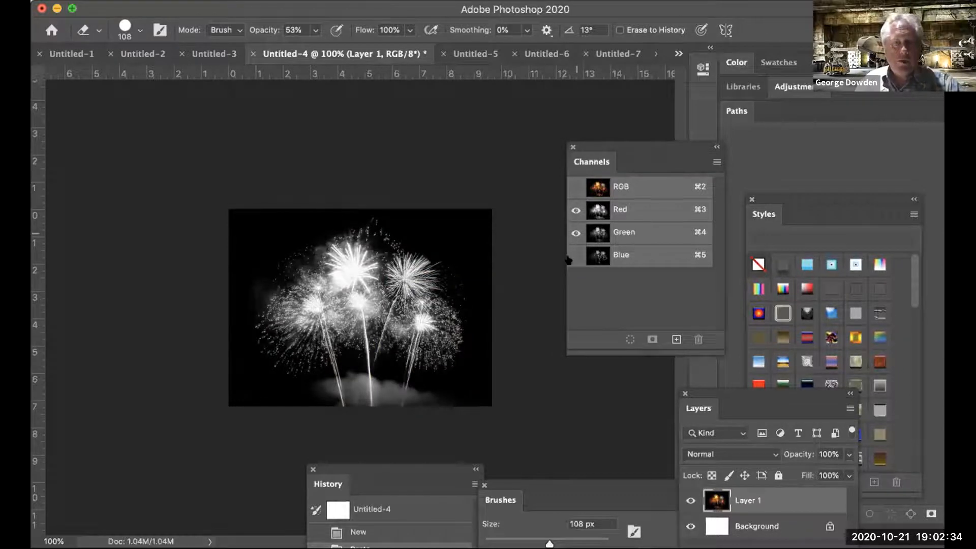
pyautogui.click(575, 211)
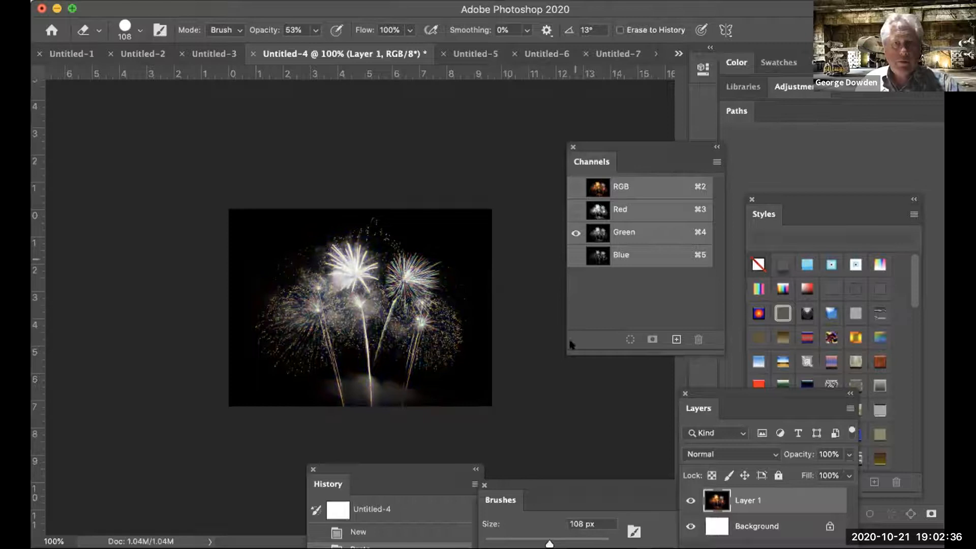
pyautogui.click(575, 256)
pyautogui.click(575, 233)
pyautogui.click(574, 233)
pyautogui.click(575, 256)
pyautogui.click(575, 211)
pyautogui.click(575, 233)
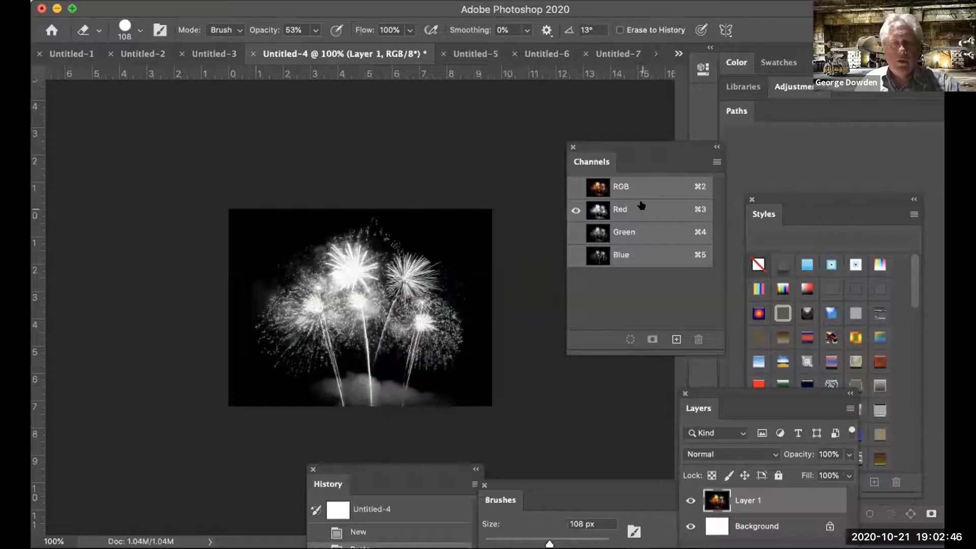
# Step: Duplicate the Red channel and brighten the fireworks in the copy using Levels with a white input level of about 46
pyautogui.moveTo(641, 206); pyautogui.dragTo(670, 338)
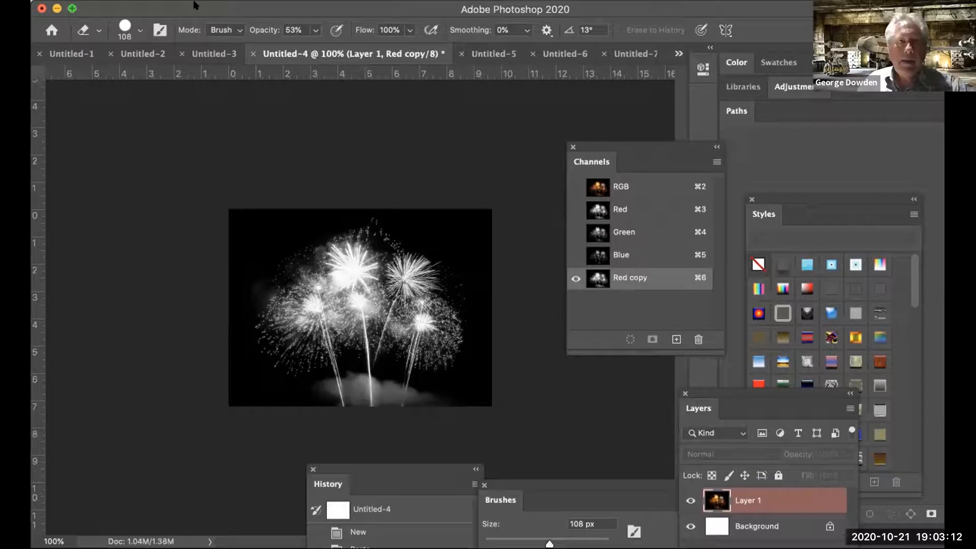
pyautogui.click(125, 1)
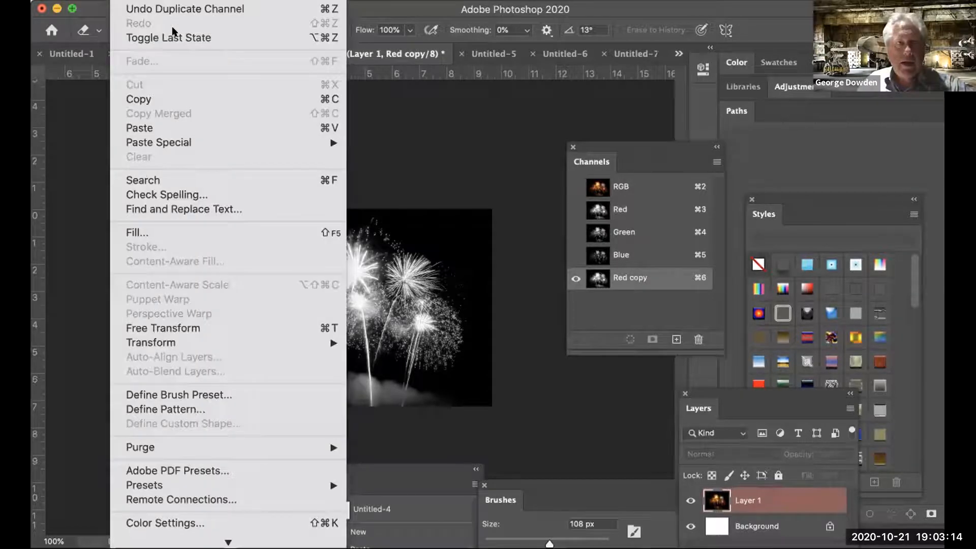
pyautogui.moveTo(166, 1)
pyautogui.moveTo(173, 32)
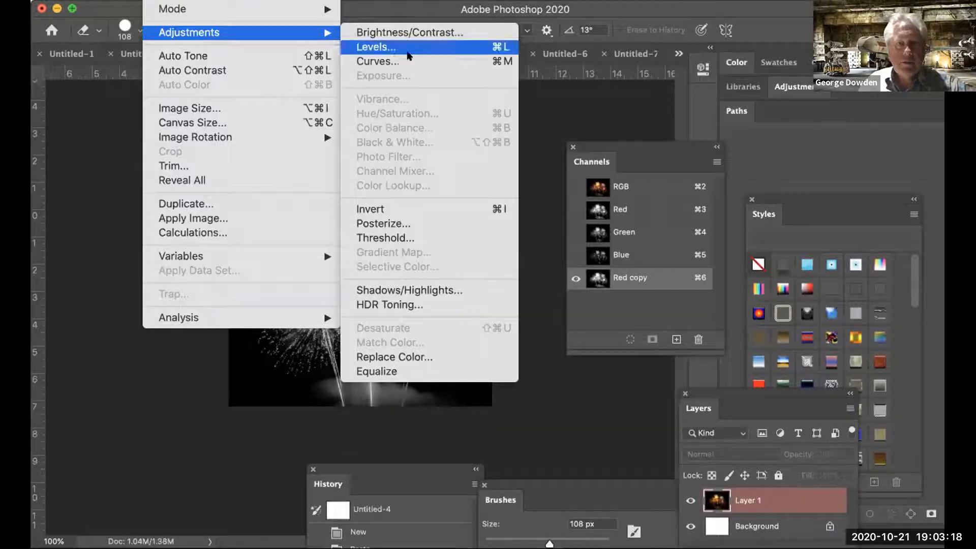
pyautogui.click(402, 48)
pyautogui.press('super+l')
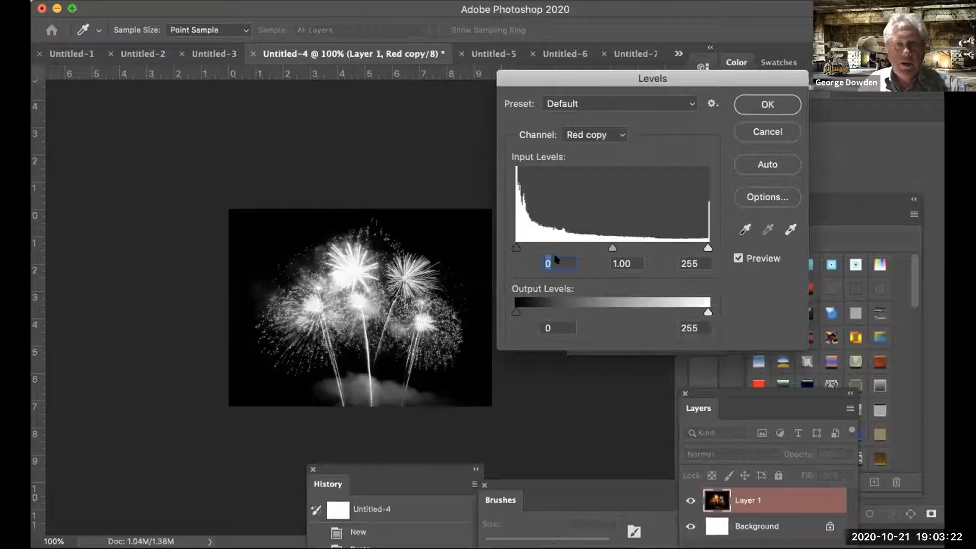
pyautogui.scroll(5, 715, 255)
pyautogui.scroll(-5, 715, 254)
pyautogui.moveTo(717, 255); pyautogui.dragTo(558, 262)
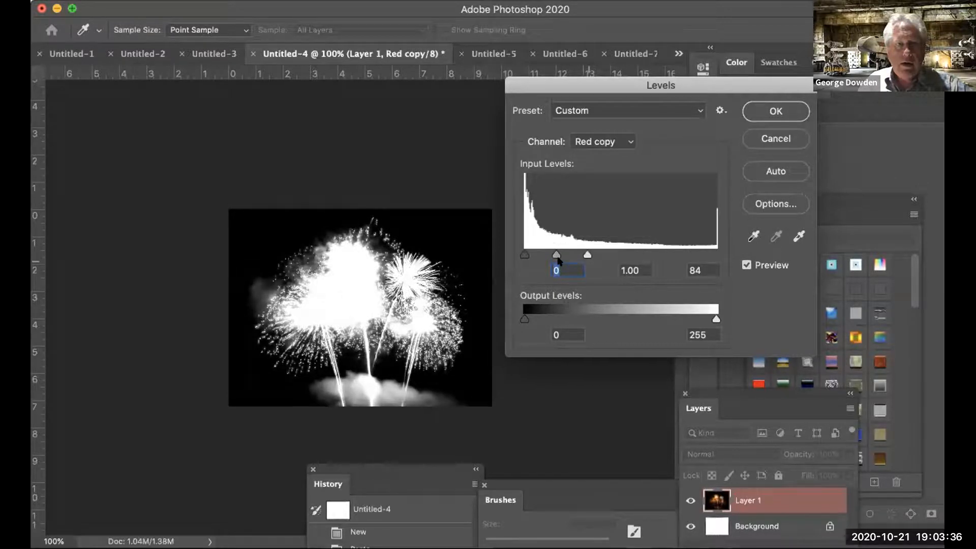
pyautogui.moveTo(559, 261)
pyautogui.mouseDown()
pyautogui.moveTo(535, 254)
pyautogui.moveTo(550, 254)
pyautogui.mouseUp()
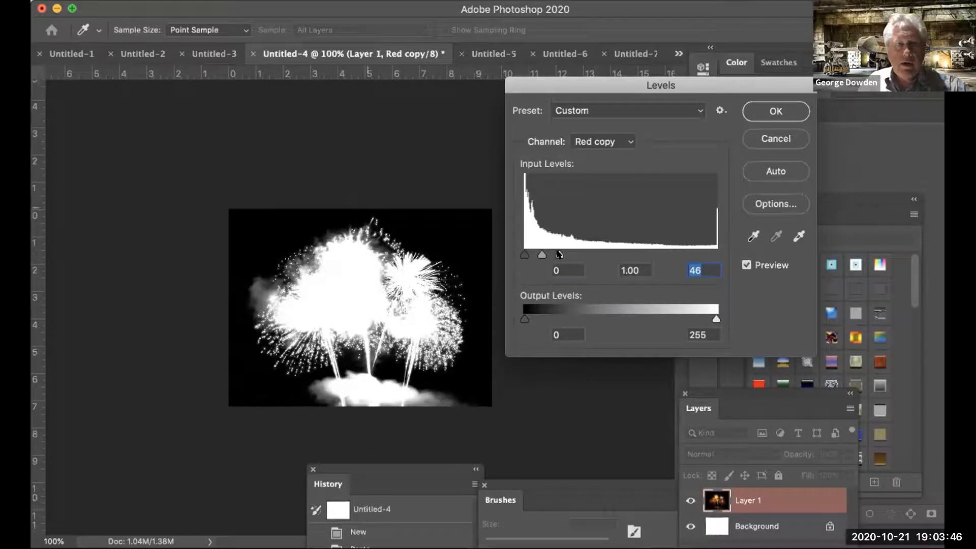
pyautogui.moveTo(558, 254); pyautogui.dragTo(557, 254)
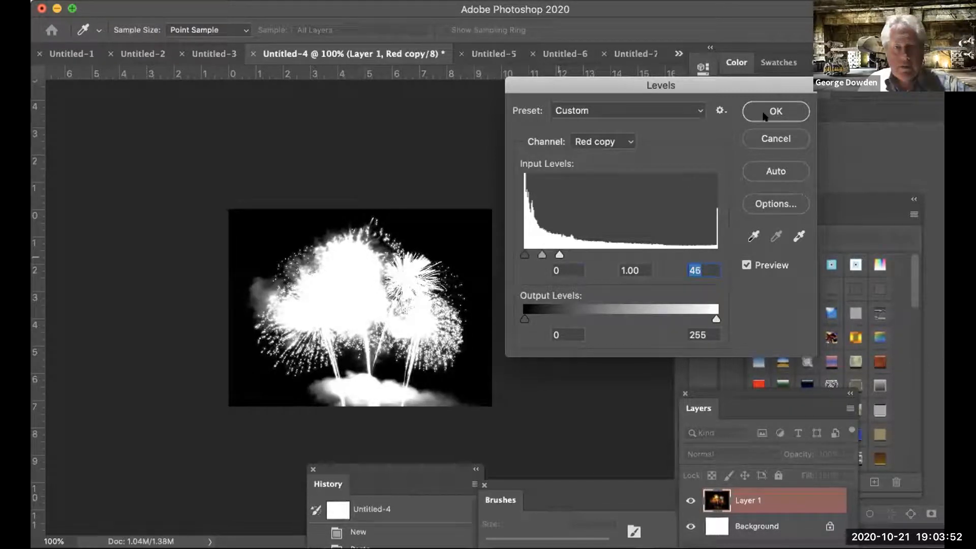
pyautogui.press('Up')
pyautogui.click(765, 114)
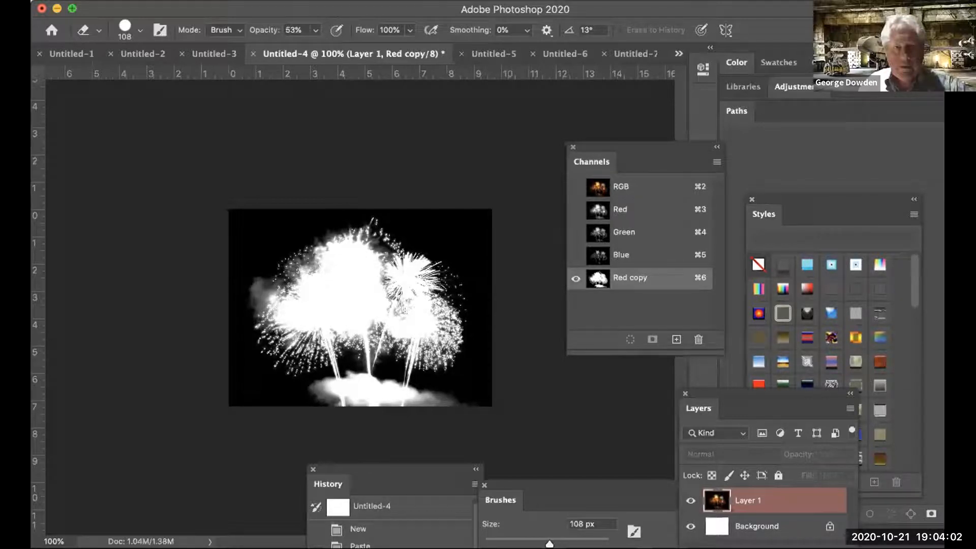
# Step: Select the white fireworks area of the Red copy channel using Color Range with Sampled Colors and Fuzziness 200
pyautogui.click(289, 1)
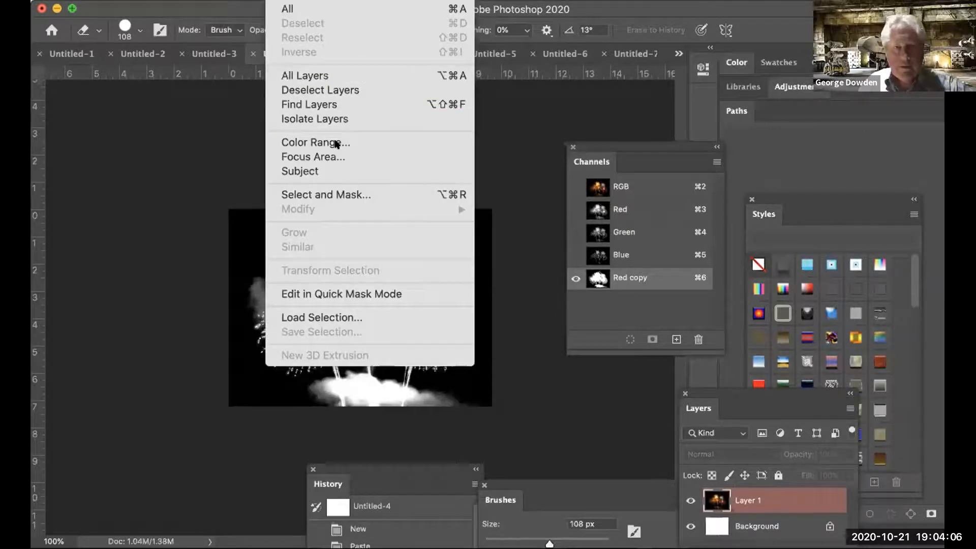
pyautogui.click(335, 144)
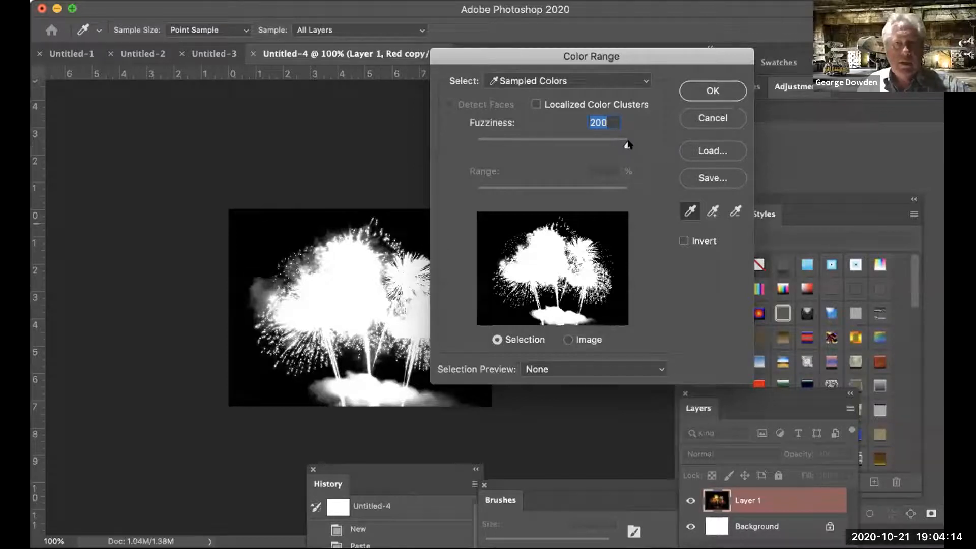
pyautogui.click(714, 90)
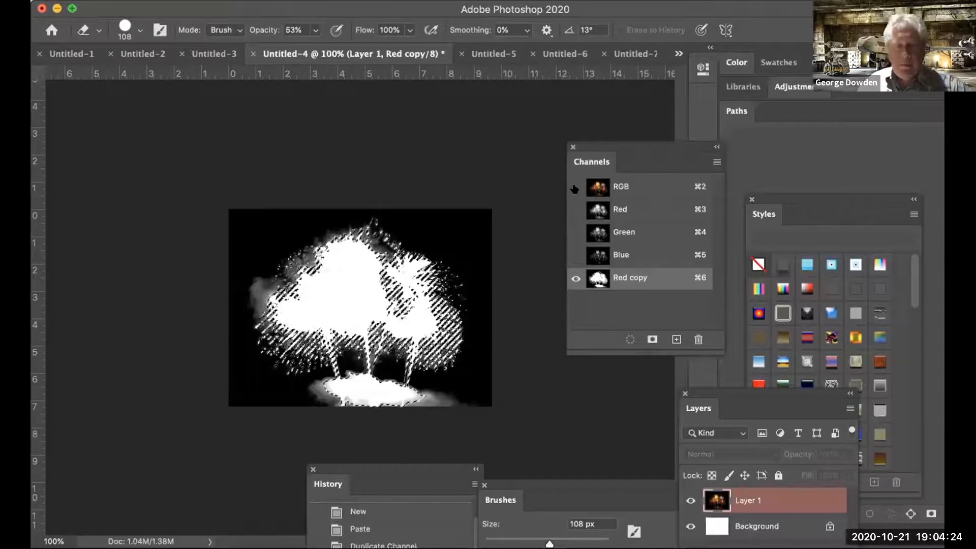
# Step: Hide the Red copy channel, activate the RGB channel, and copy the selected fireworks from Layer 1
pyautogui.click(575, 279)
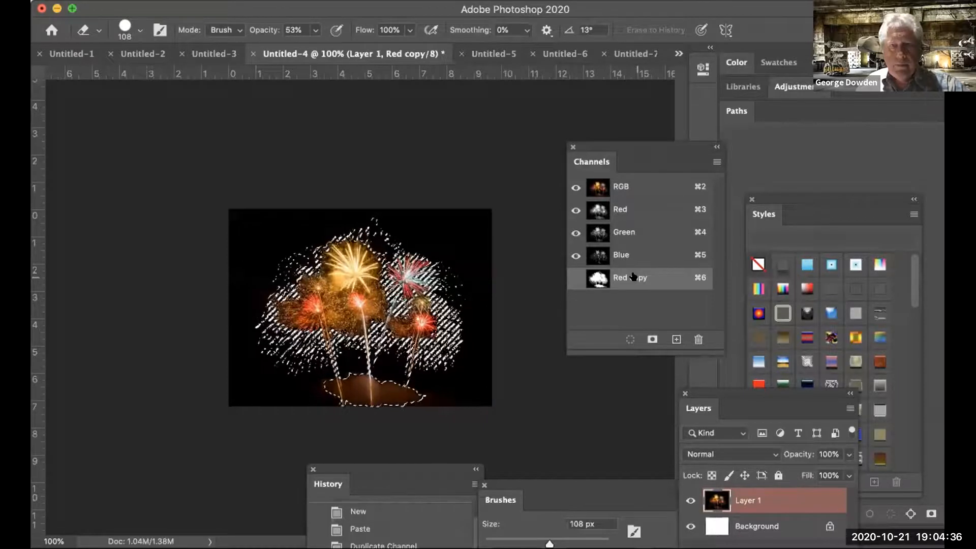
pyautogui.click(640, 191)
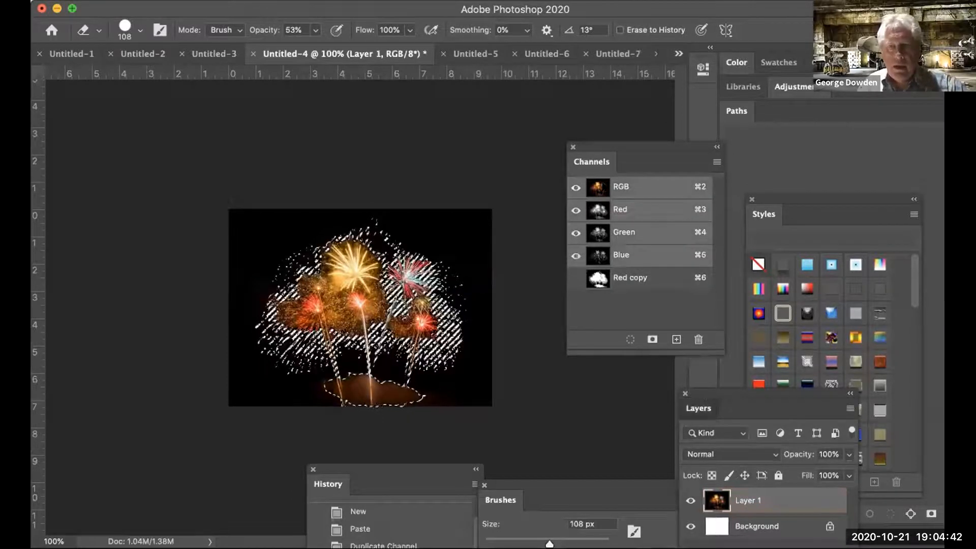
pyautogui.moveTo(714, 413); pyautogui.dragTo(594, 184)
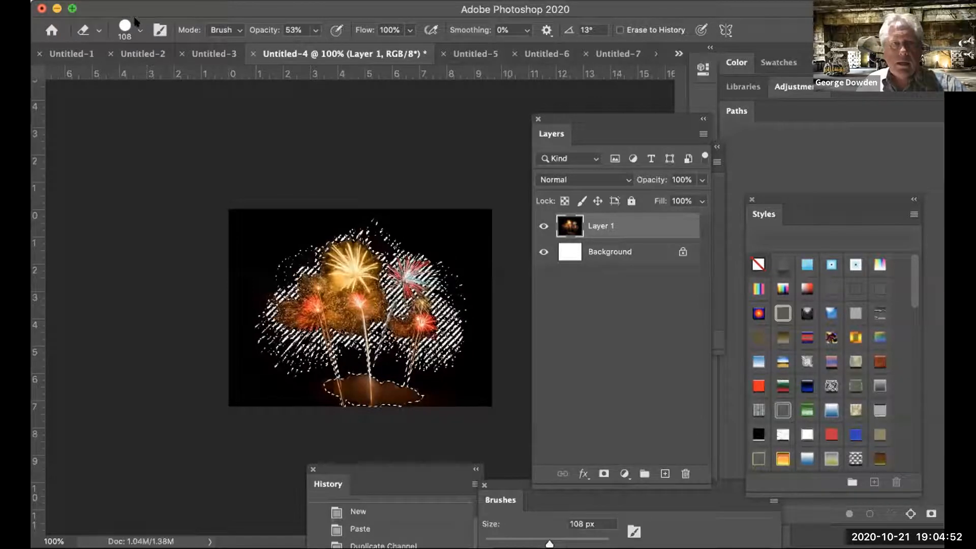
pyautogui.click(126, 1)
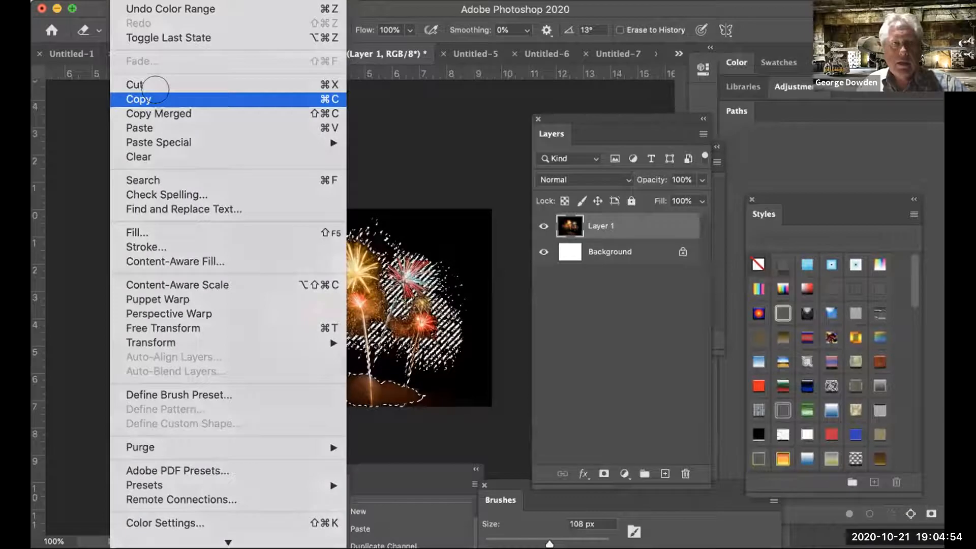
pyautogui.click(151, 97)
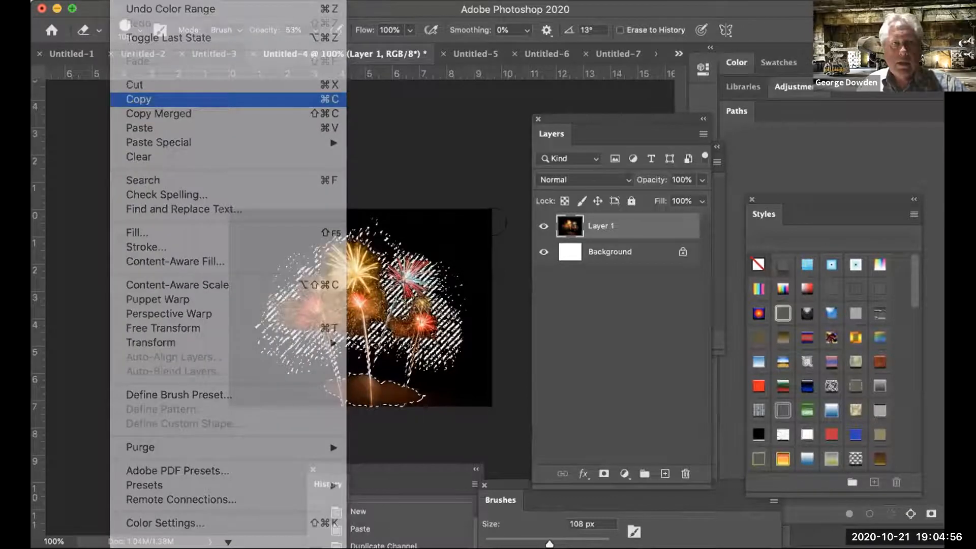
# Step: Paste the fireworks into the Untitled-5 Washington night scene and move them into the sky to the right of the monument
pyautogui.hotkey('ctrl', 'Tab')
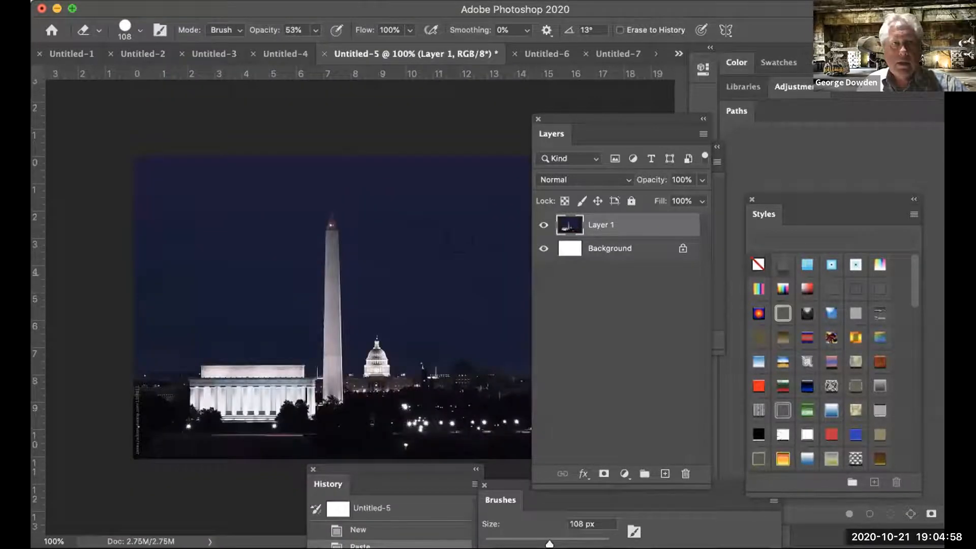
pyautogui.moveTo(602, 224); pyautogui.dragTo(615, 407)
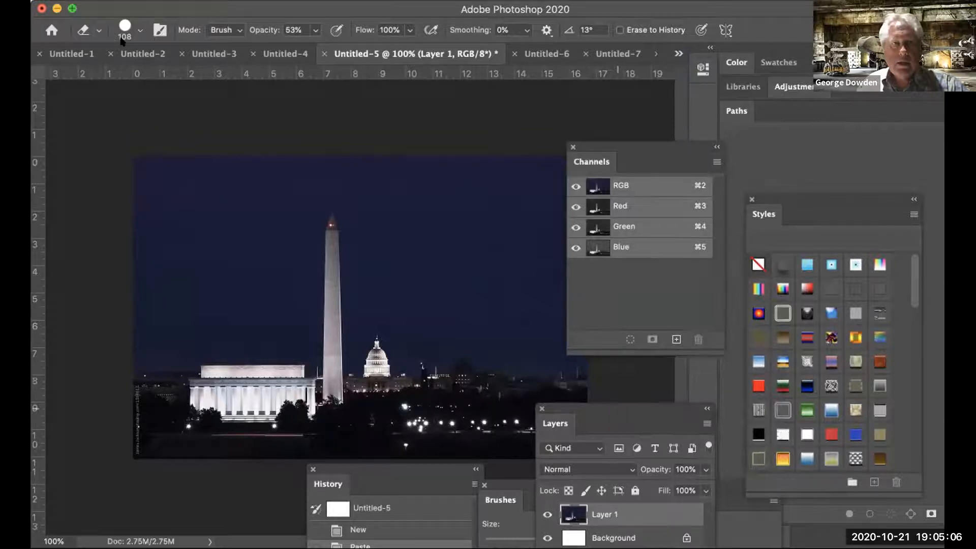
pyautogui.click(120, 1)
pyautogui.click(167, 128)
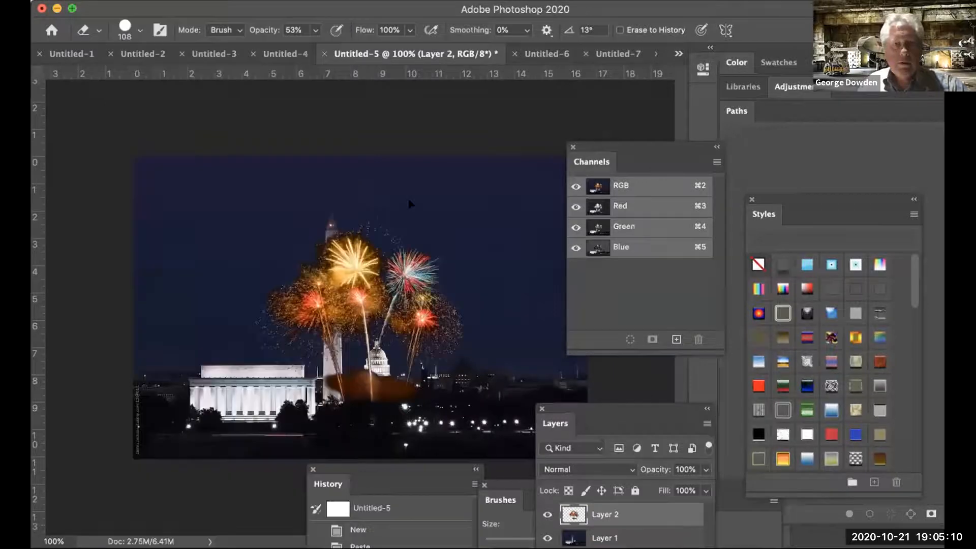
pyautogui.press('v')
pyautogui.moveTo(350, 270)
pyautogui.mouseDown()
pyautogui.moveTo(436, 213)
pyautogui.moveTo(446, 211)
pyautogui.moveTo(448, 237)
pyautogui.mouseUp()
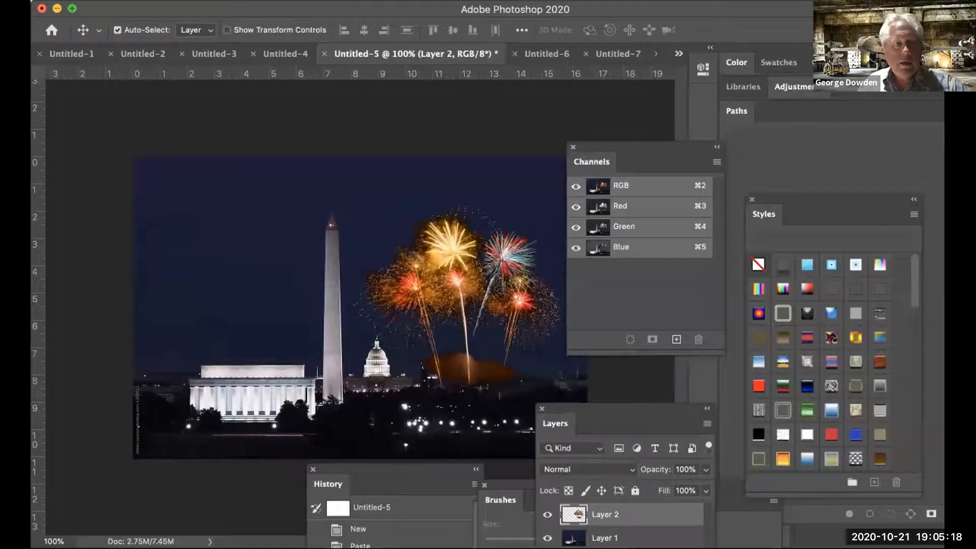
# Step: Erase the orange smoke at the base of the fireworks on Layer 2 with the Eraser at 53% opacity
pyautogui.press('e')
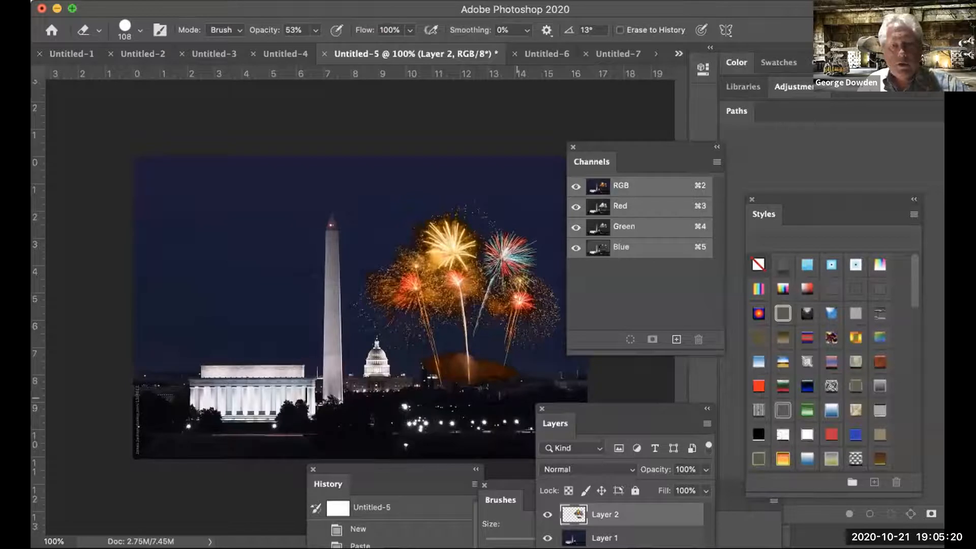
pyautogui.moveTo(479, 397); pyautogui.dragTo(447, 385)
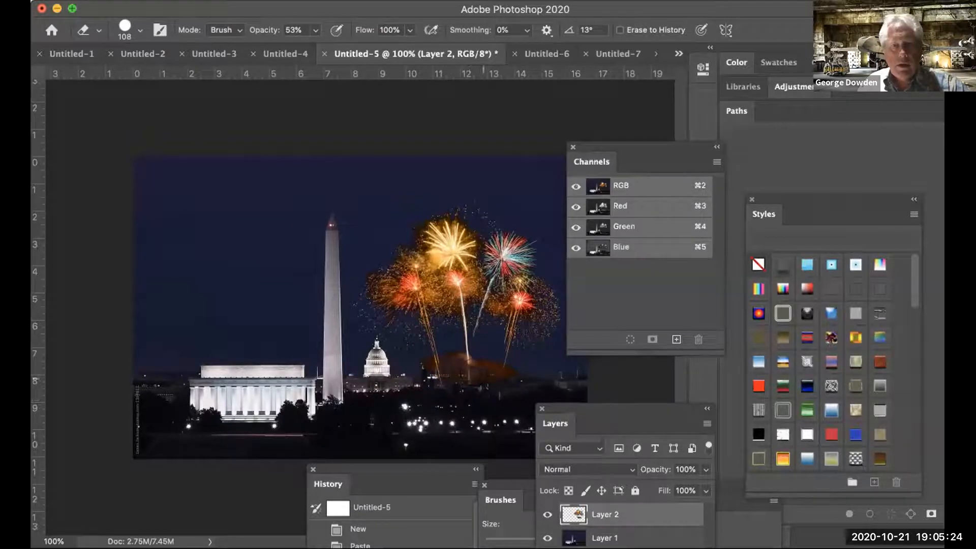
pyautogui.moveTo(483, 380)
pyautogui.mouseDown()
pyautogui.moveTo(468, 378)
pyautogui.moveTo(477, 379)
pyautogui.mouseUp()
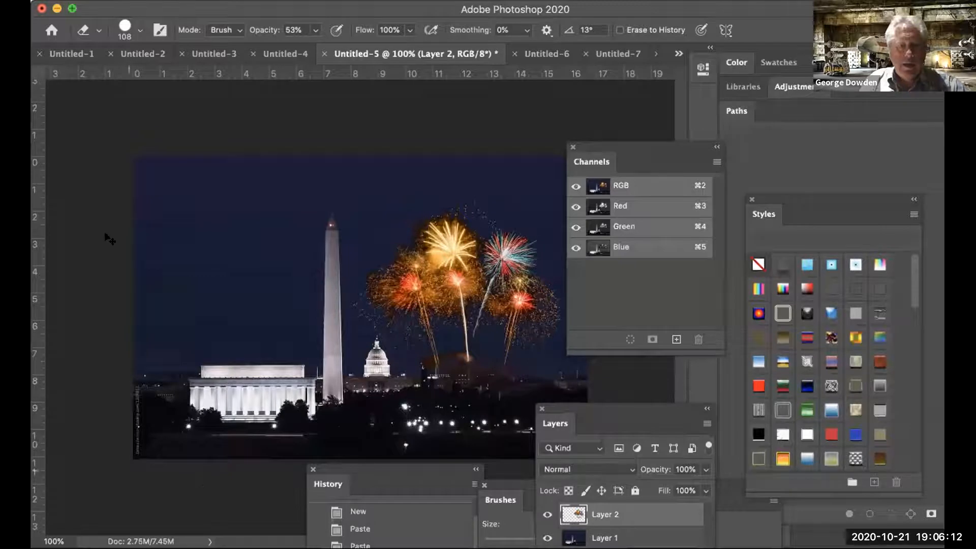
# Step: Hide the Background in the Untitled-6 street scene and set Layer 1's blending mode to Overlay
pyautogui.press('v')
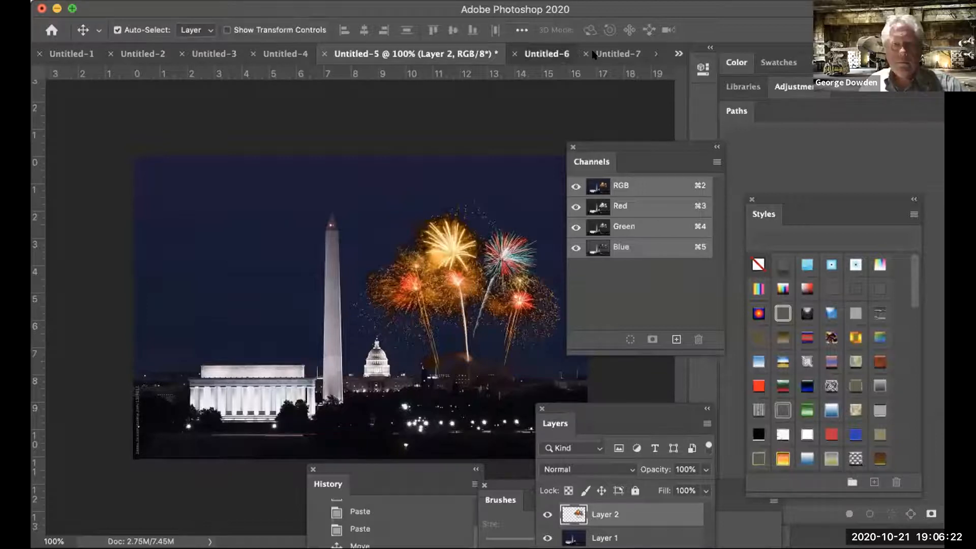
pyautogui.hotkey('ctrl', 'Tab')
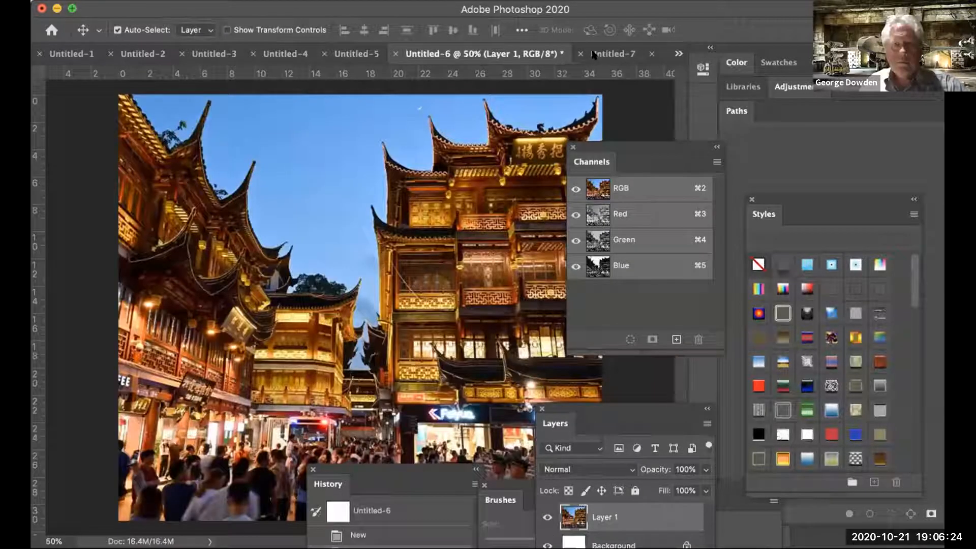
pyautogui.click(593, 55)
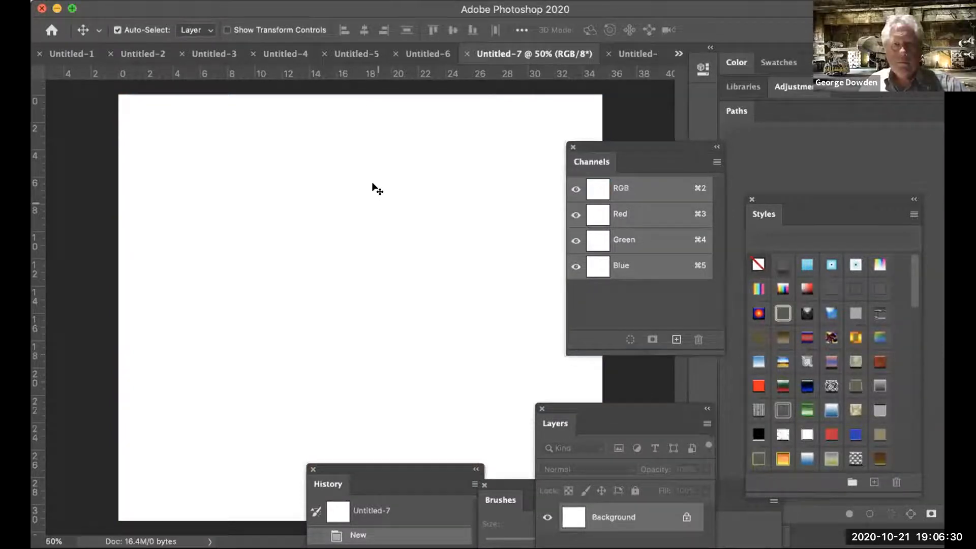
pyautogui.click(433, 58)
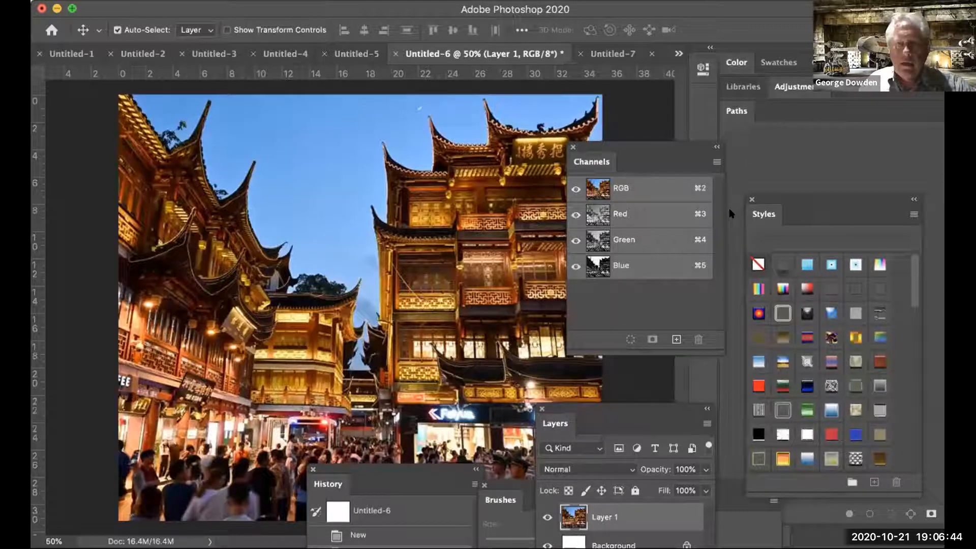
pyautogui.click(683, 211)
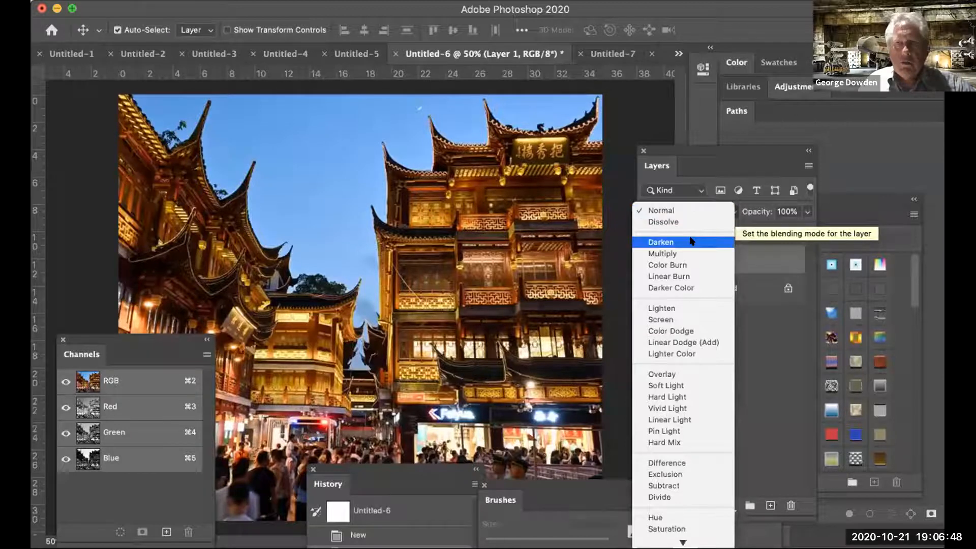
pyautogui.click(761, 264)
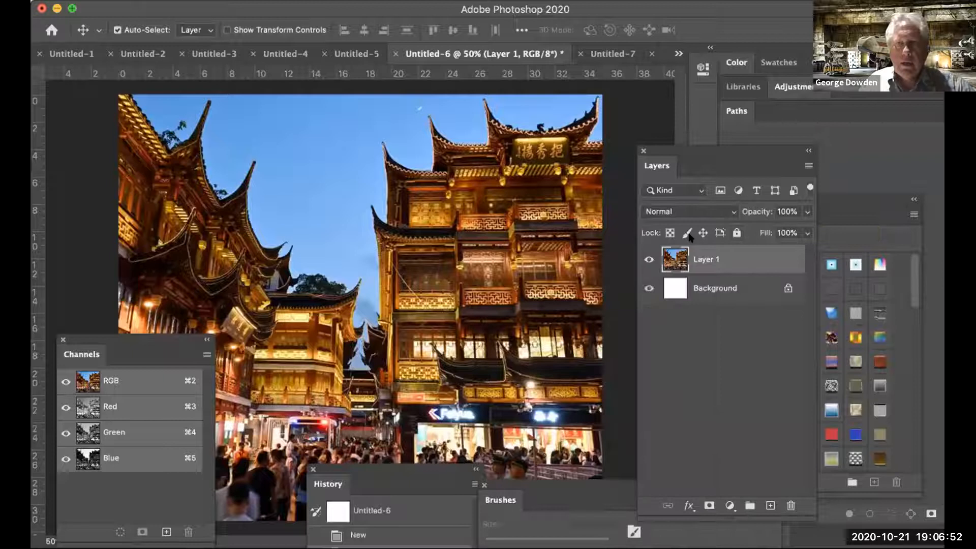
pyautogui.click(686, 211)
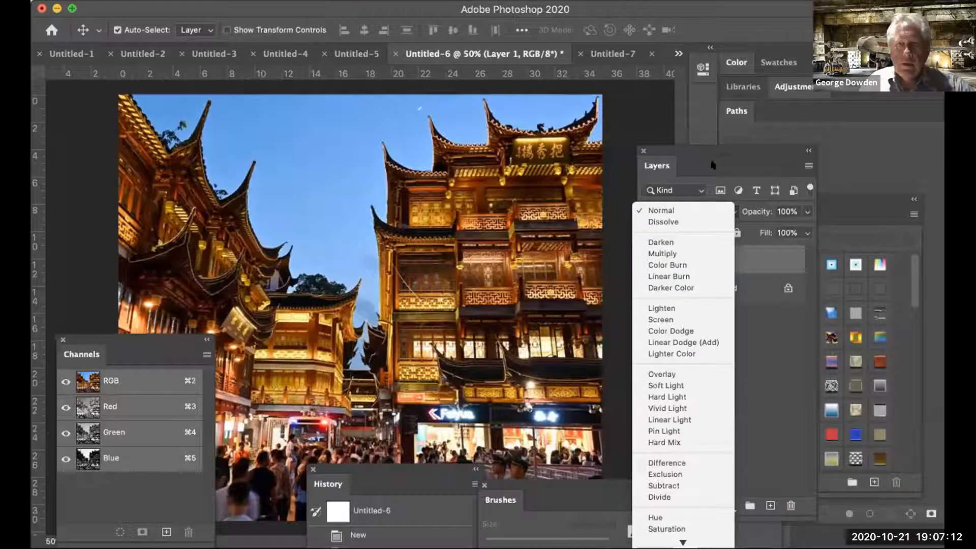
pyautogui.click(738, 262)
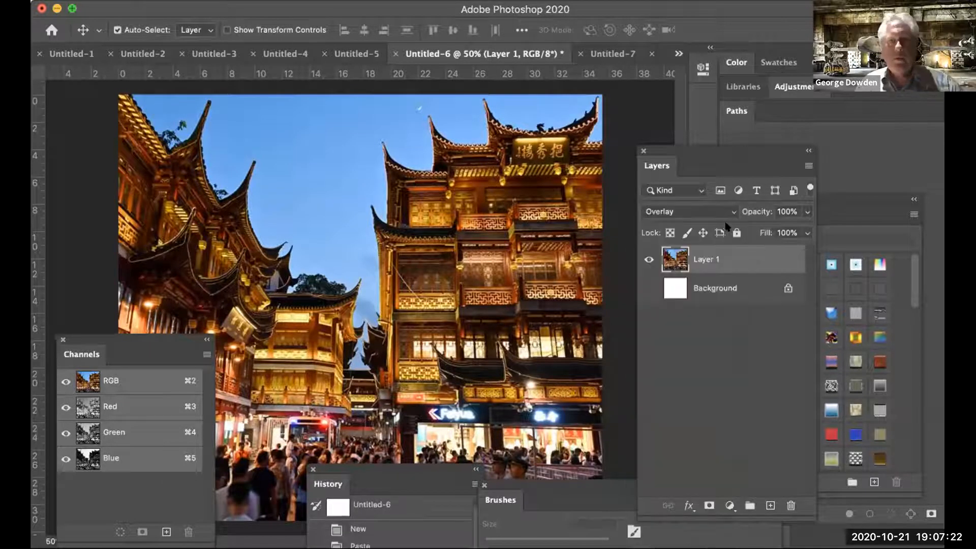
# Step: Preview the blending modes on the fireworks Layer 2 in Untitled-5, keeping it at Normal
pyautogui.click(731, 212)
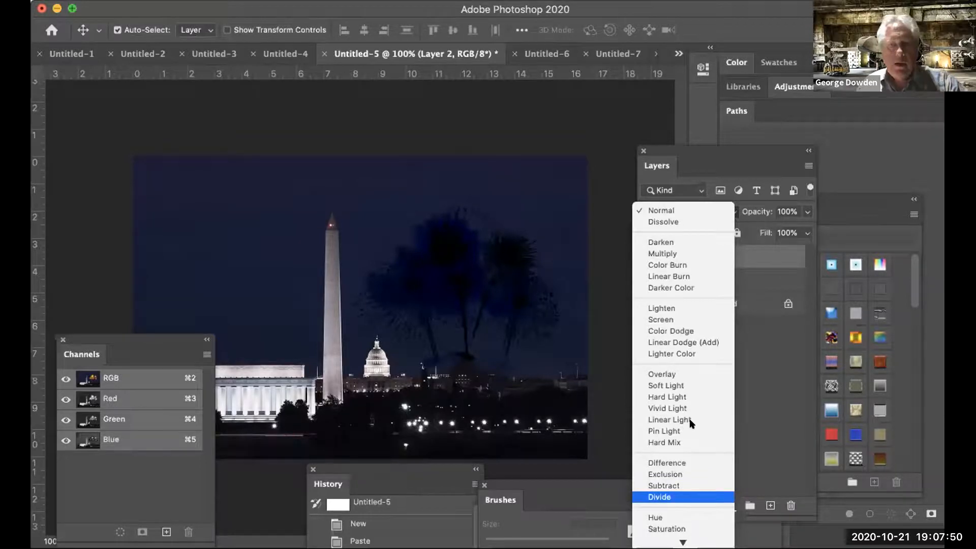
pyautogui.click(665, 369)
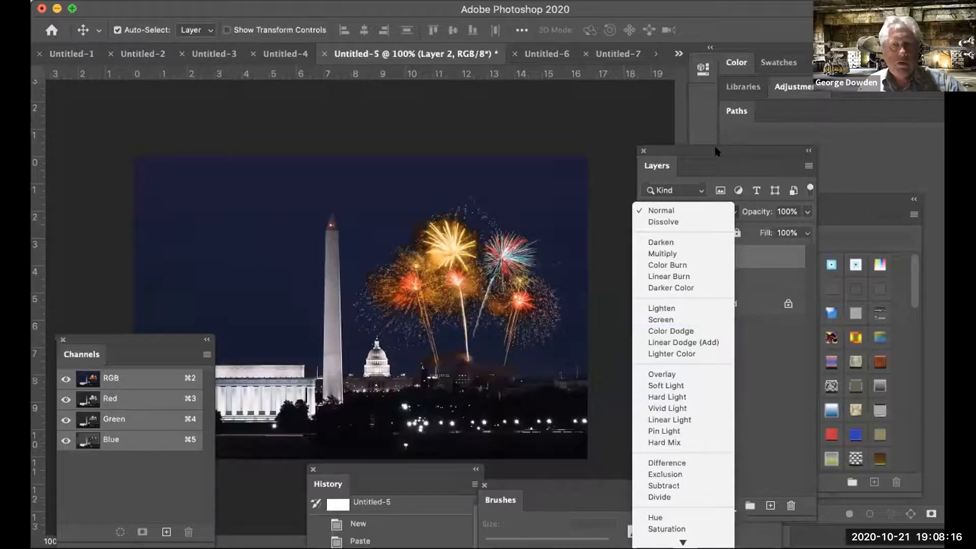
pyautogui.click(750, 260)
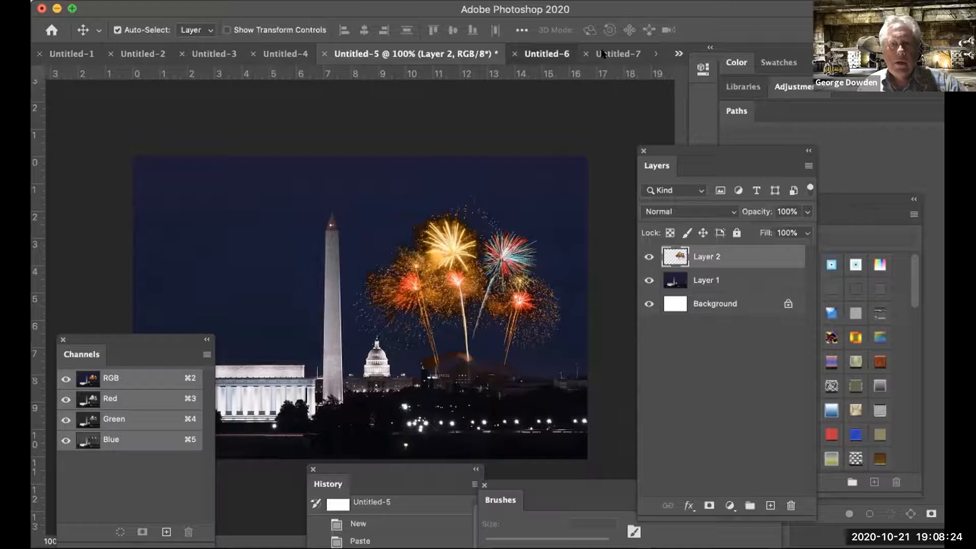
# Step: Switch to the blank Untitled-7 document and set the foreground color to near-black #050505
pyautogui.hotkey('ctrl', 'Tab')
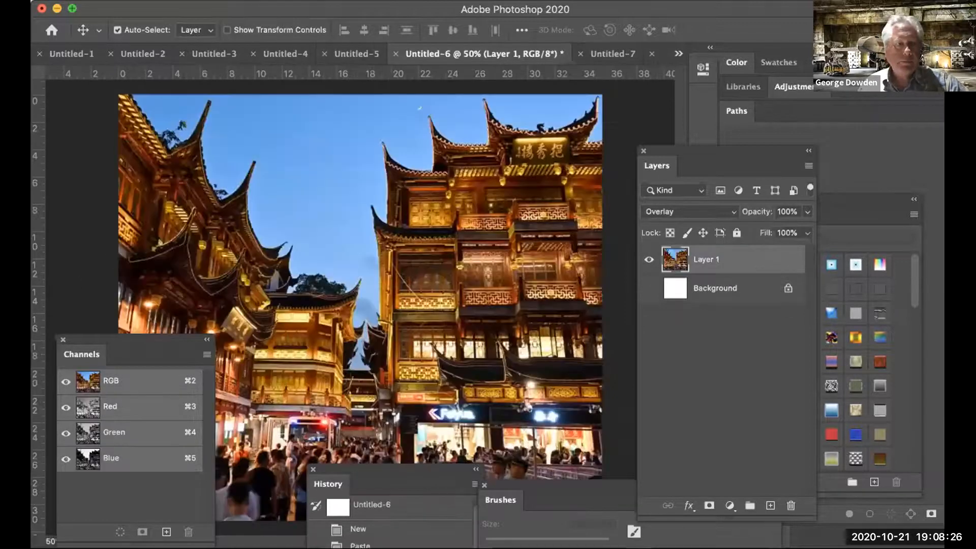
pyautogui.hotkey('ctrl', 'Tab')
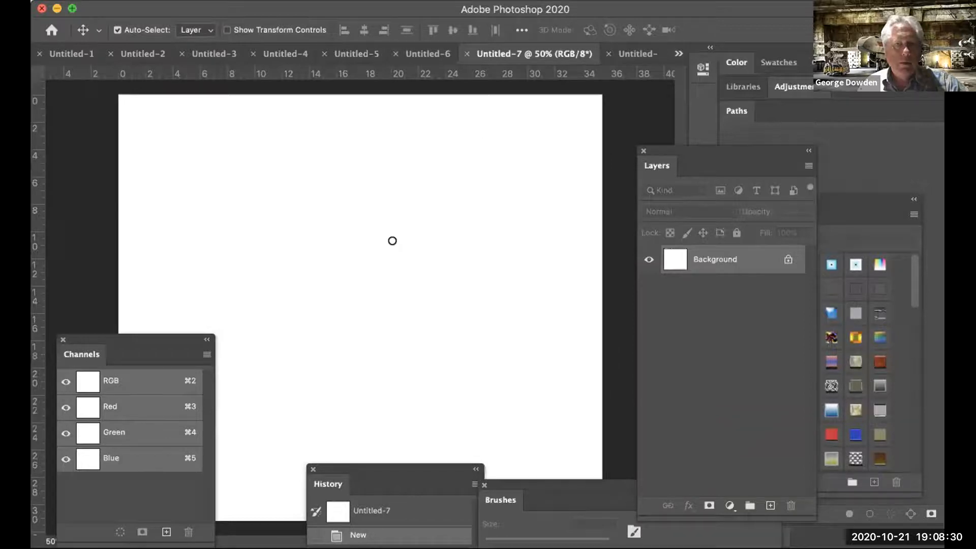
pyautogui.click(311, 262)
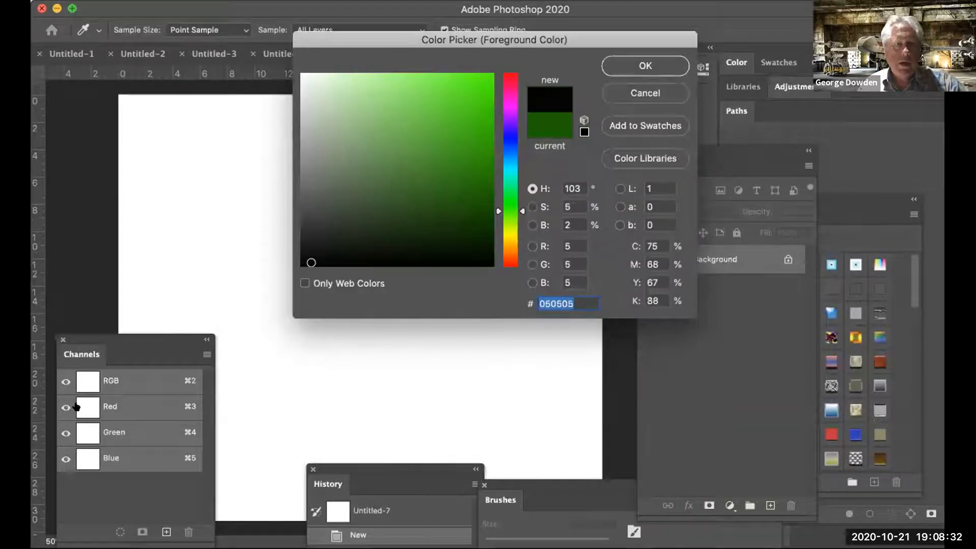
pyautogui.press('Return')
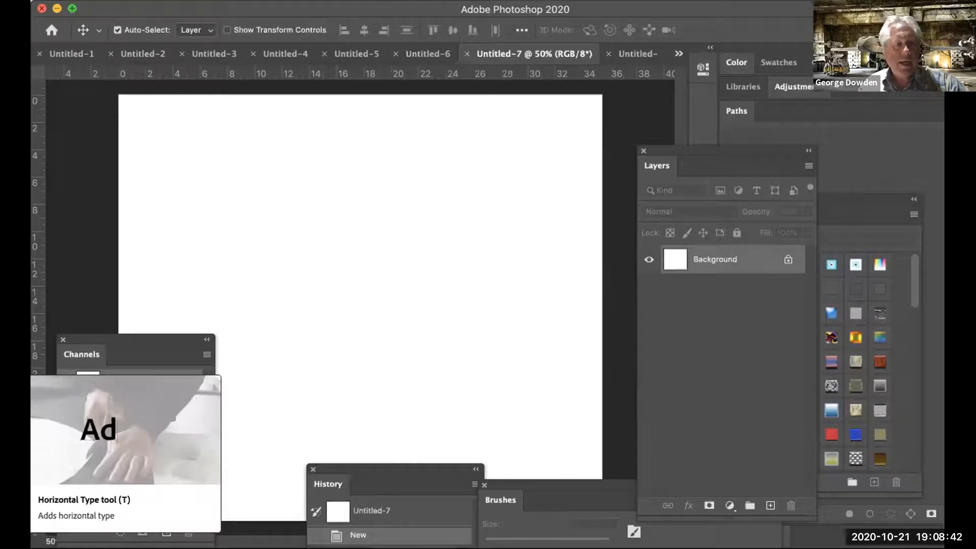
# Step: Create a wide text box across the canvas reading "TEXT" in Impact Regular at 400 pt
pyautogui.press('t')
pyautogui.moveTo(159, 188); pyautogui.dragTo(580, 375)
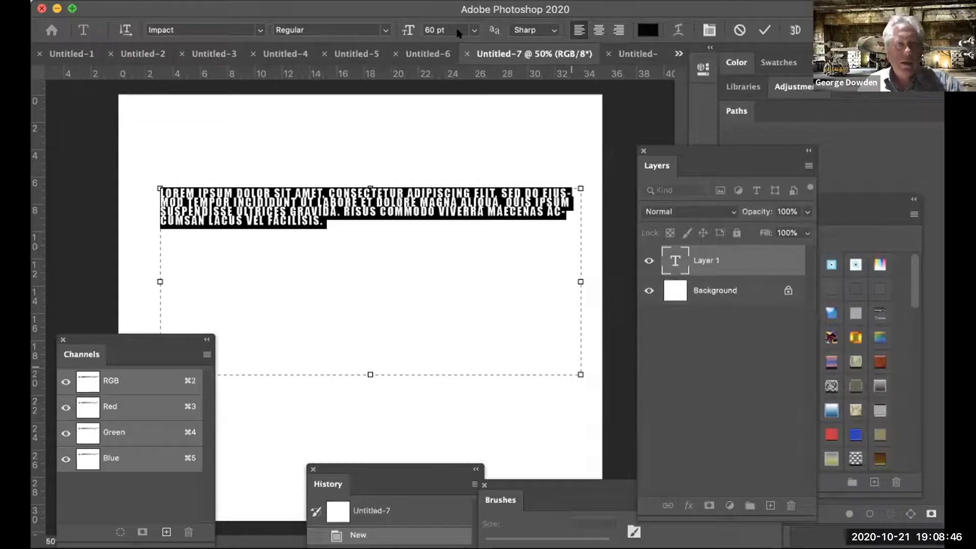
pyautogui.write('TEXT')
pyautogui.click(402, 31)
pyautogui.write('400')
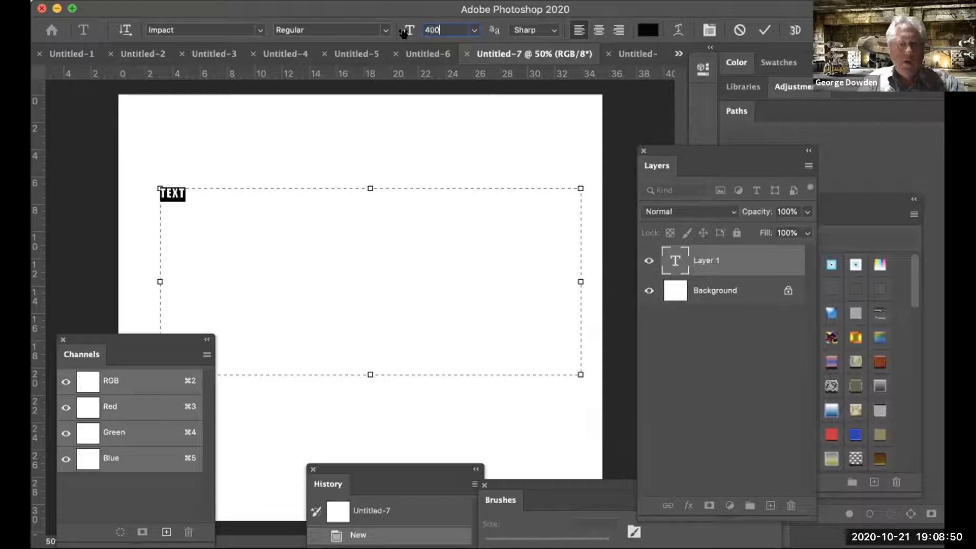
pyautogui.press('Return')
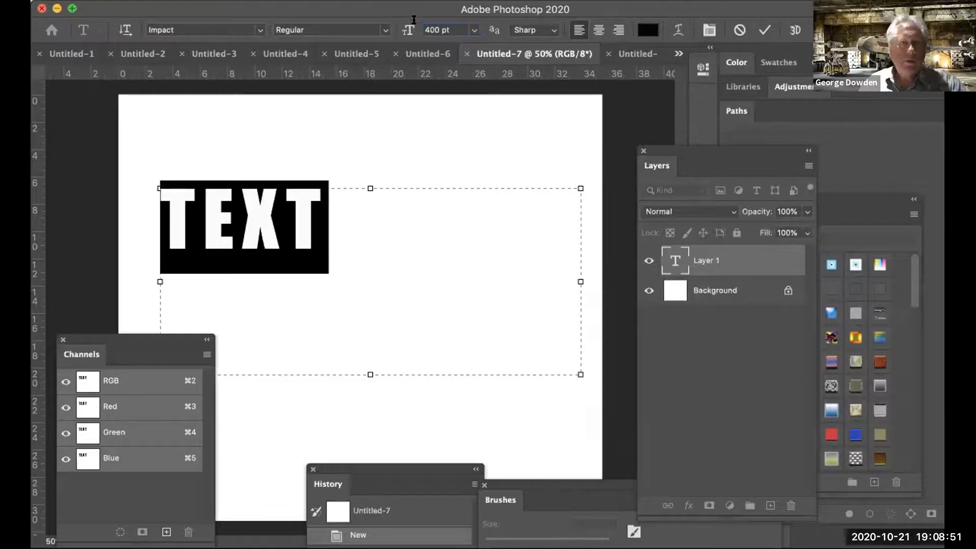
# Step: Enlarge the word TEXT to 900 pt and move it slightly down and to the right, toward the middle of the canvas
pyautogui.click(459, 30)
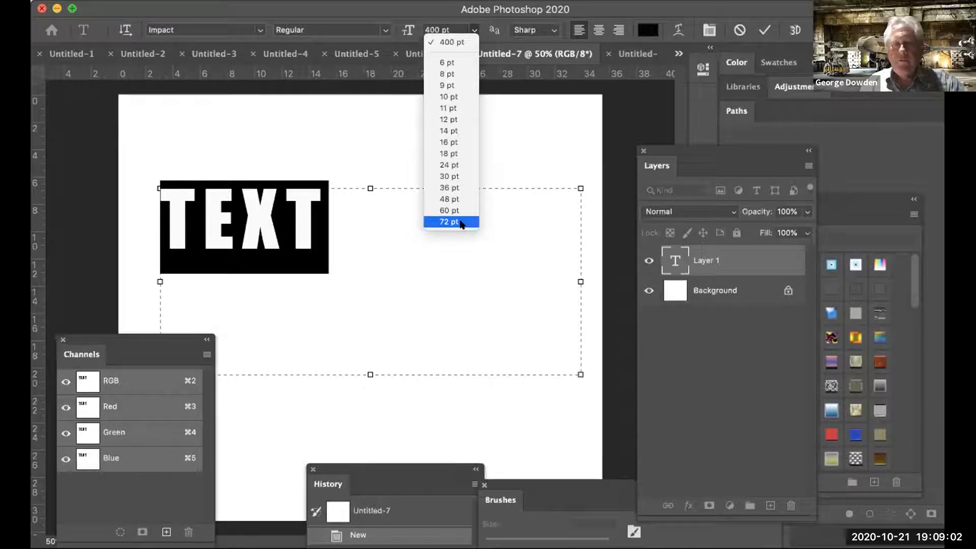
pyautogui.click(439, 24)
pyautogui.moveTo(441, 24); pyautogui.dragTo(421, 21)
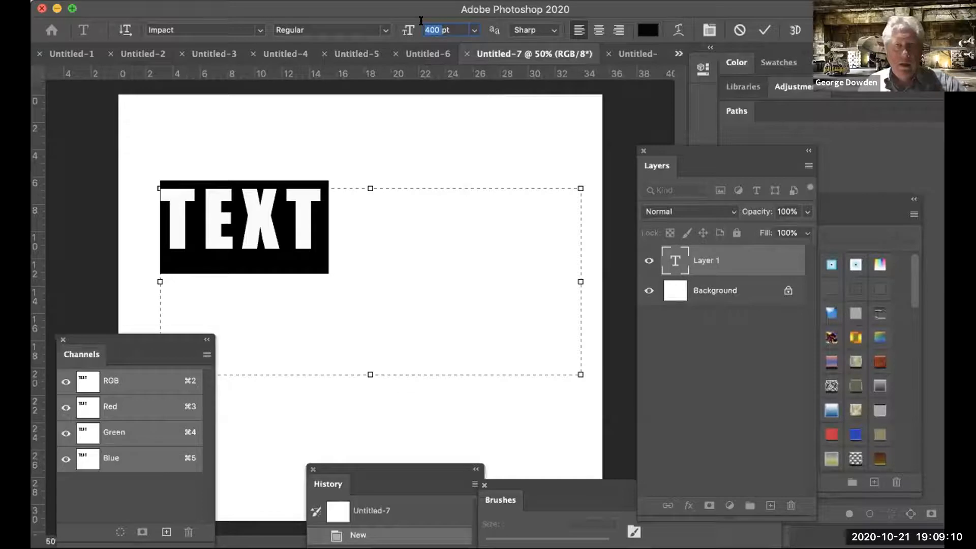
pyautogui.write('900')
pyautogui.press('Return')
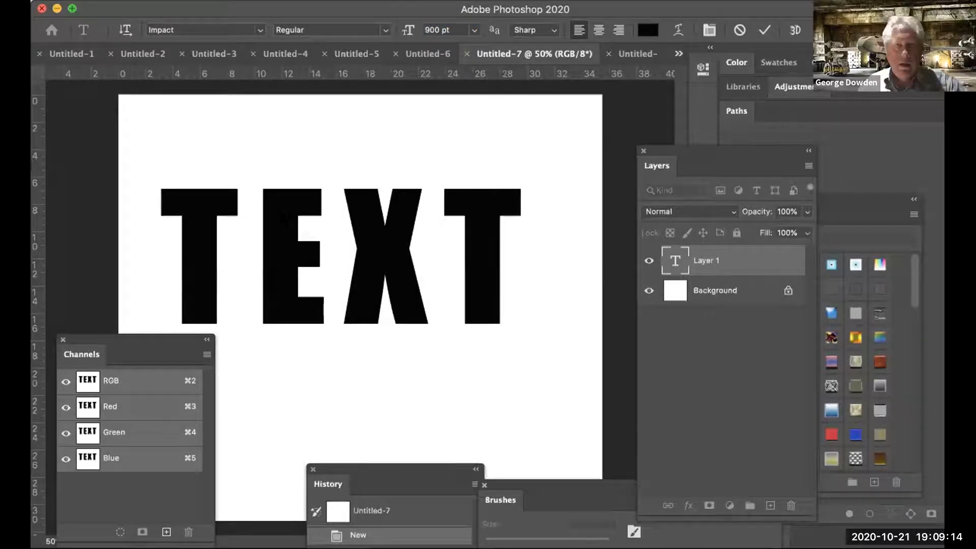
pyautogui.press('v')
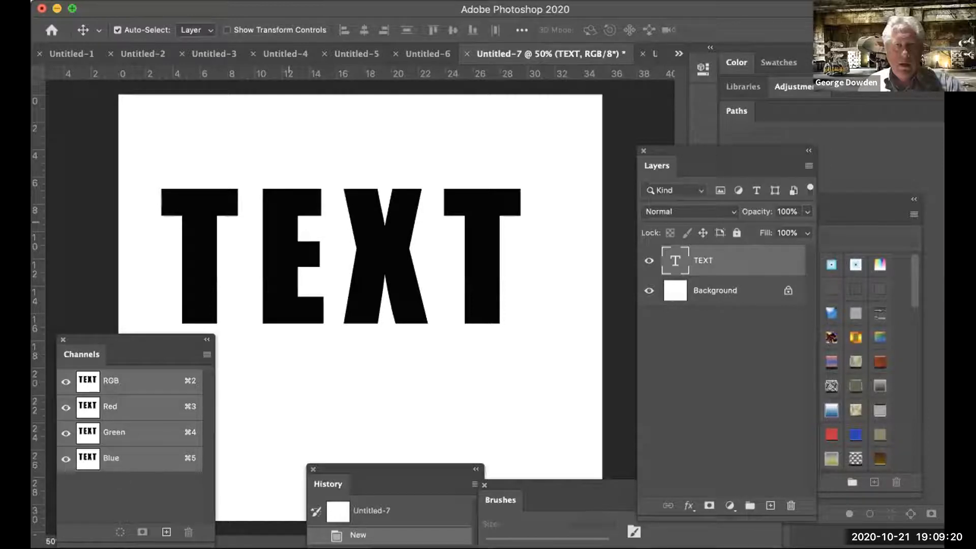
pyautogui.moveTo(289, 223); pyautogui.dragTo(304, 264)
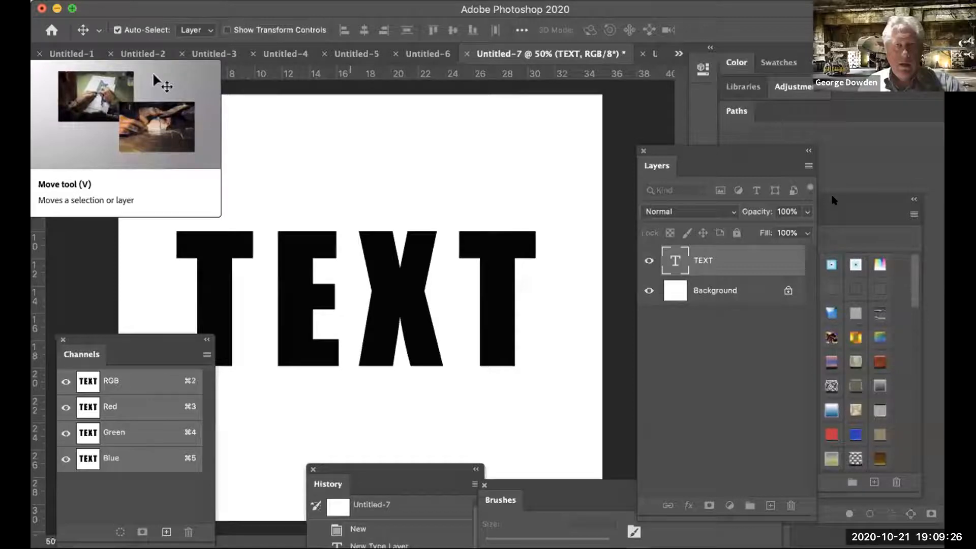
# Step: Bring the Styles panel over the canvas beside the text and look up Styles in the list of available panels
pyautogui.moveTo(826, 204); pyautogui.dragTo(561, 225)
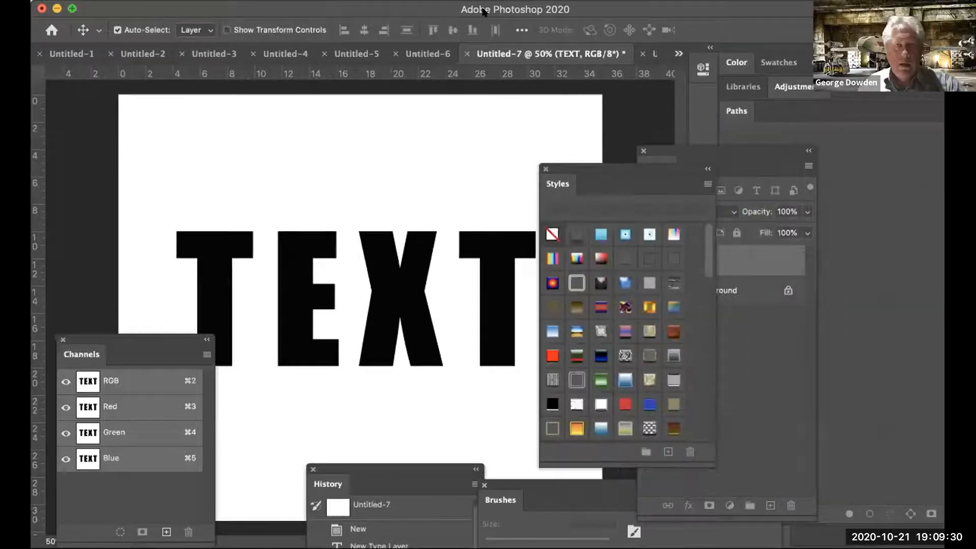
pyautogui.click(484, 12)
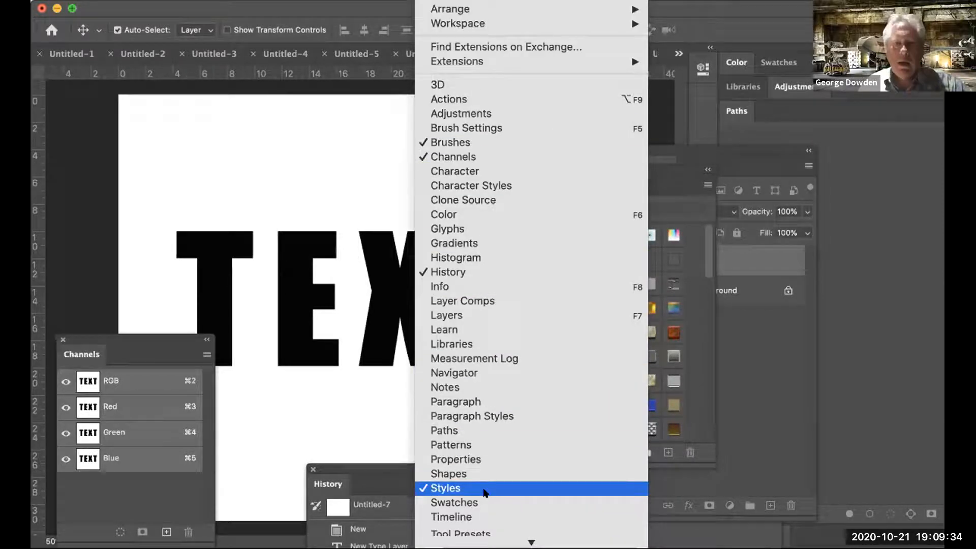
# Step: Arrange the floating Styles and Layers panels over the canvas, with Layers overlapping the edge of Styles
pyautogui.click(677, 196)
pyautogui.moveTo(666, 169); pyautogui.dragTo(544, 258)
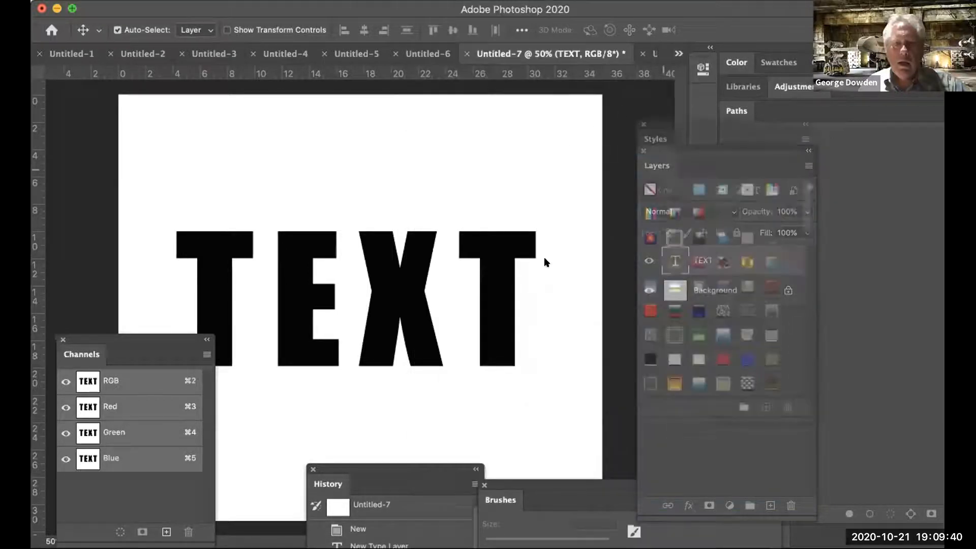
pyautogui.moveTo(555, 175); pyautogui.dragTo(552, 183)
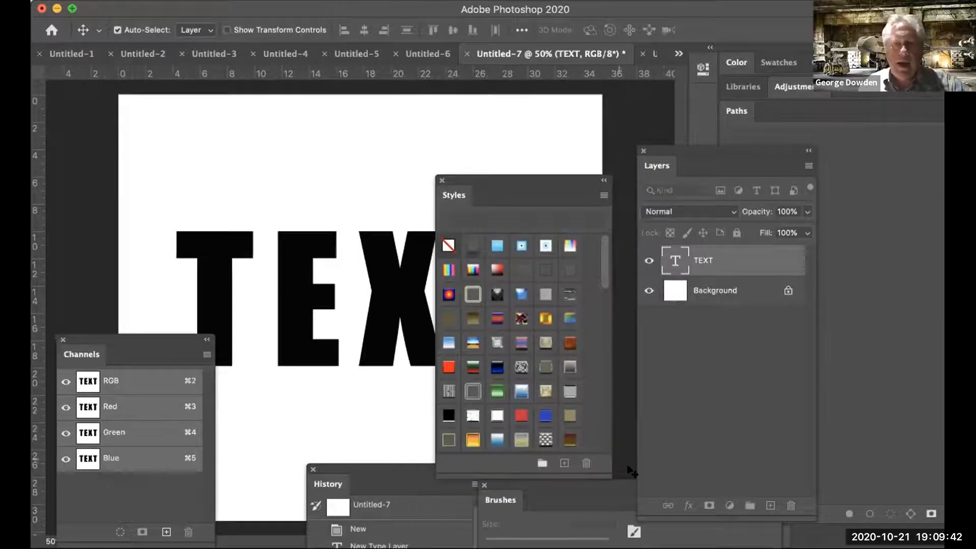
pyautogui.moveTo(714, 149); pyautogui.dragTo(615, 87)
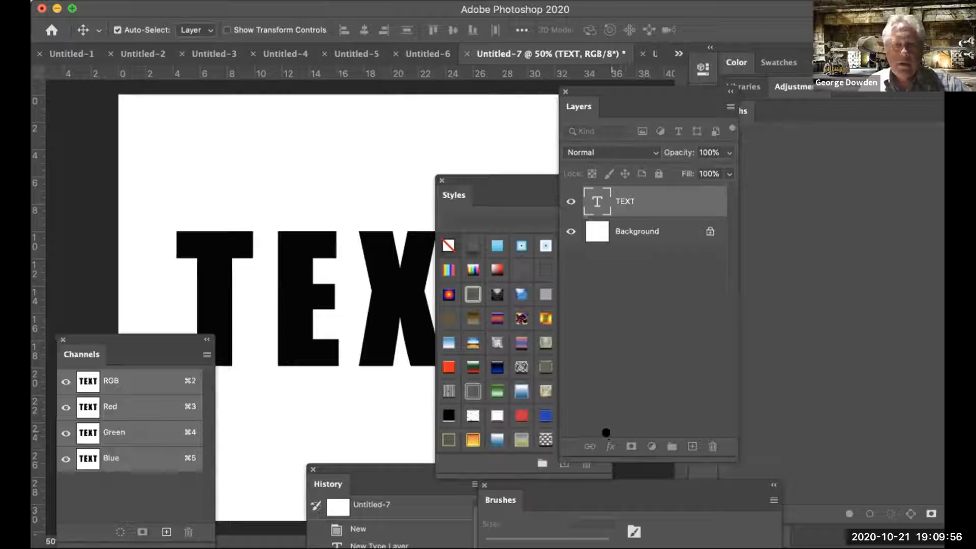
# Step: Rasterize the TEXT type layer
pyautogui.rightClick(637, 201)
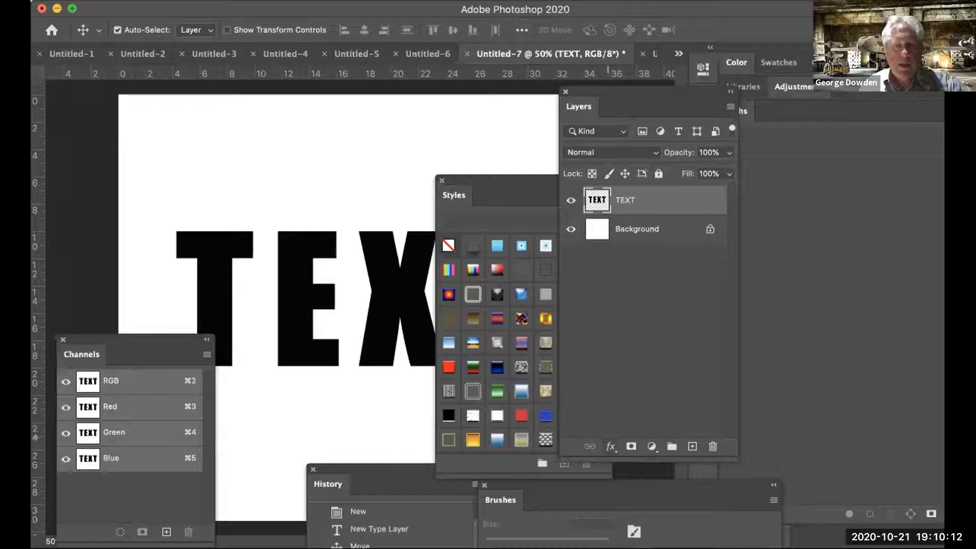
# Step: Add an Inner Glow effect to the TEXT layer with Normal blend mode and a red glow color
pyautogui.click(611, 447)
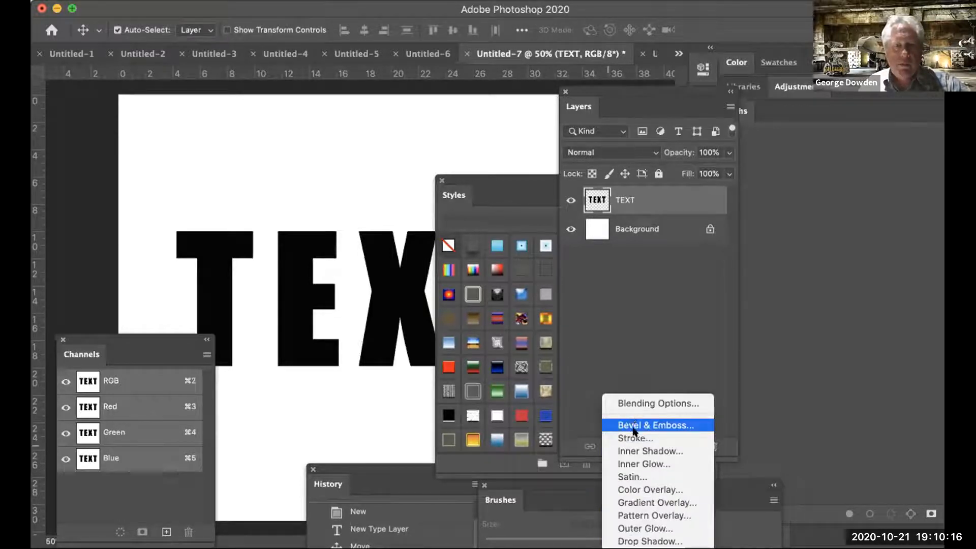
pyautogui.click(637, 463)
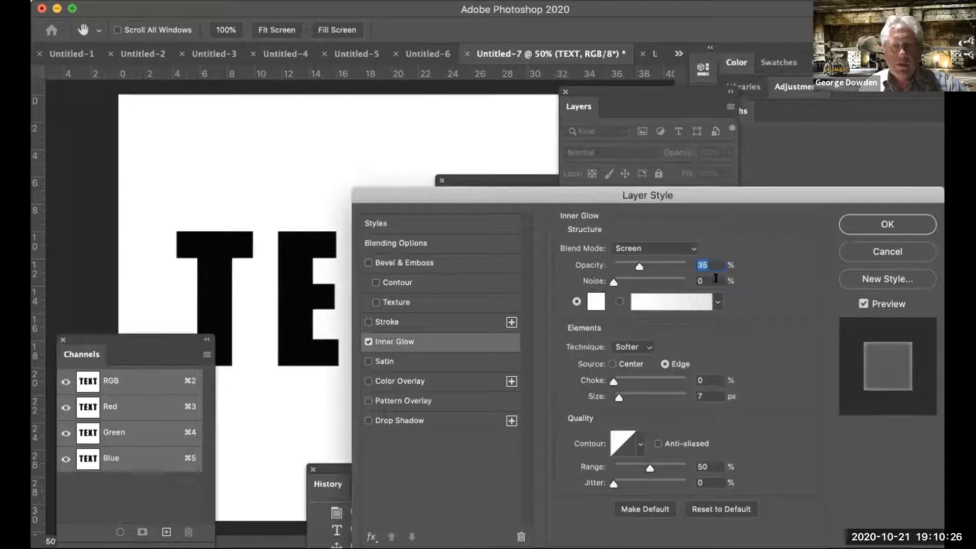
pyautogui.click(680, 249)
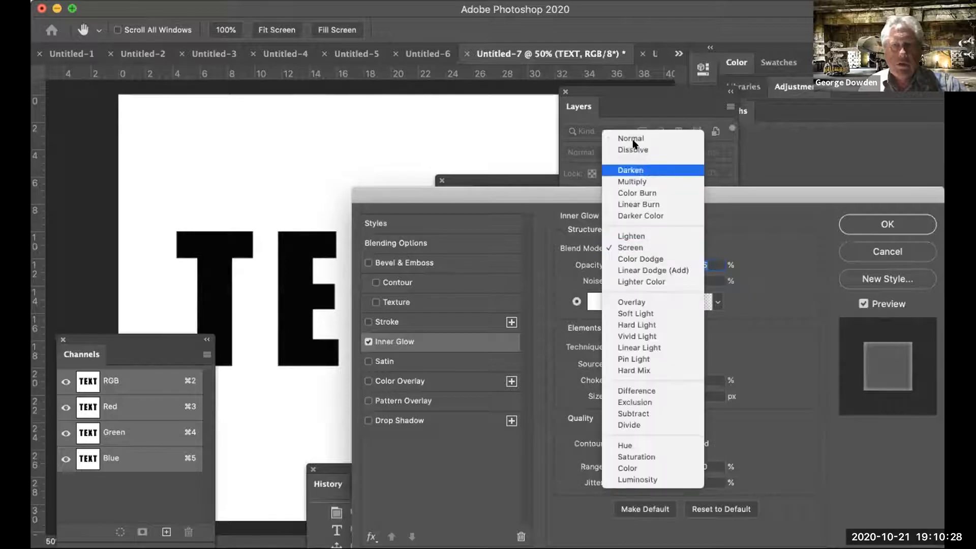
pyautogui.click(633, 137)
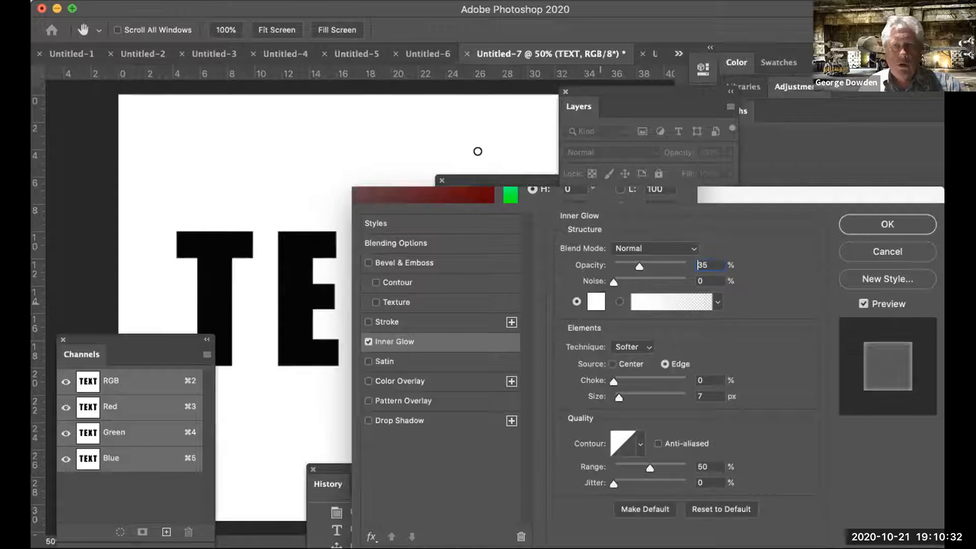
pyautogui.click(451, 112)
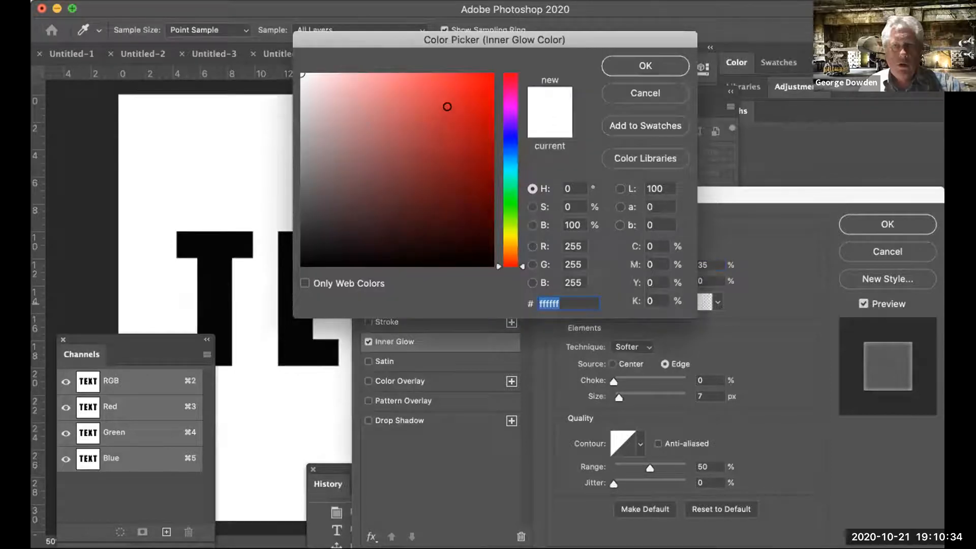
pyautogui.click(629, 70)
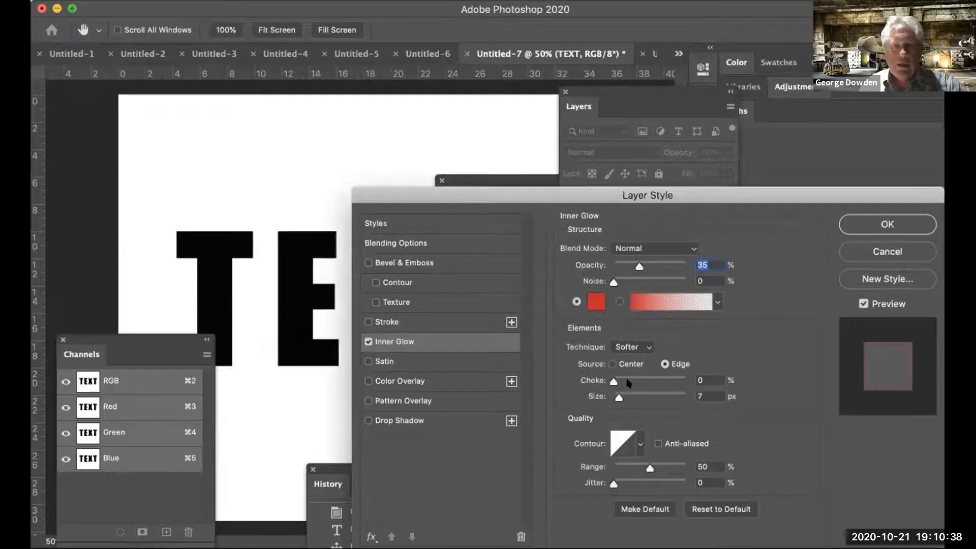
# Step: Set the inner glow's opacity to 100%, choke to 10% and size to 117 px
pyautogui.moveTo(640, 267); pyautogui.dragTo(686, 267)
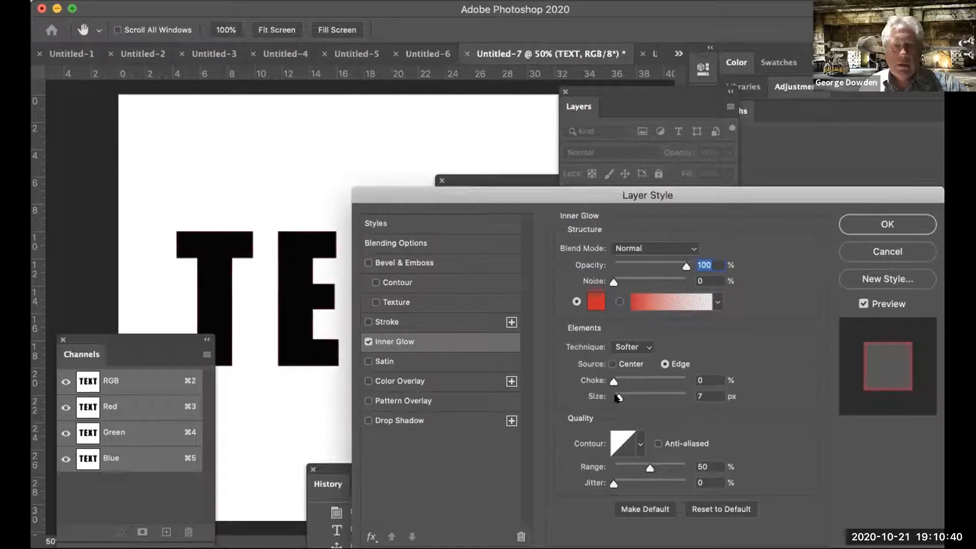
pyautogui.moveTo(613, 381); pyautogui.dragTo(662, 397)
pyautogui.moveTo(465, 195); pyautogui.dragTo(567, 195)
pyautogui.moveTo(752, 395)
pyautogui.mouseDown()
pyautogui.moveTo(732, 396)
pyautogui.moveTo(769, 396)
pyautogui.moveTo(728, 396)
pyautogui.moveTo(774, 396)
pyautogui.moveTo(754, 396)
pyautogui.mouseUp()
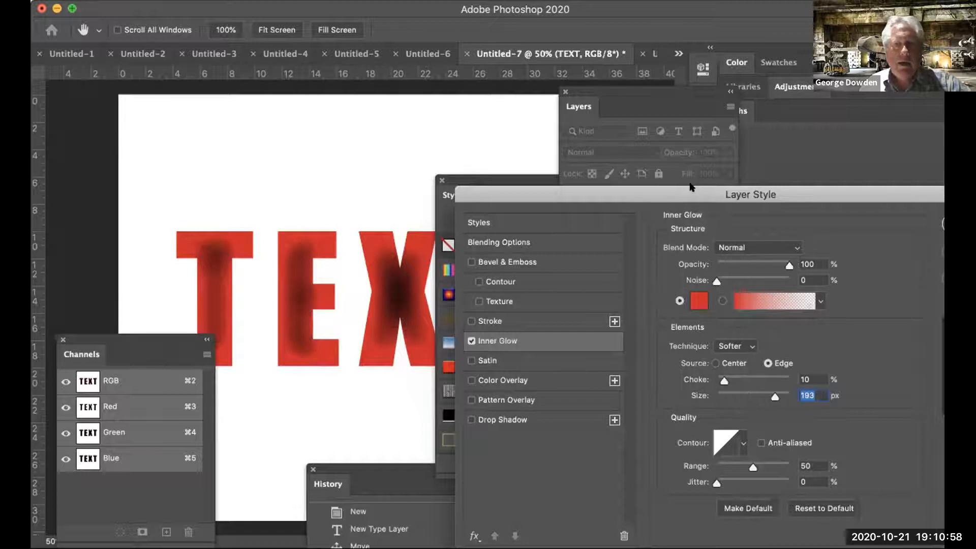
# Step: Enable Satin, Color Overlay, Stroke, and Bevel & Emboss with Contour on the TEXT layer
pyautogui.moveTo(678, 195); pyautogui.dragTo(622, 115)
pyautogui.click(418, 280)
pyautogui.click(418, 300)
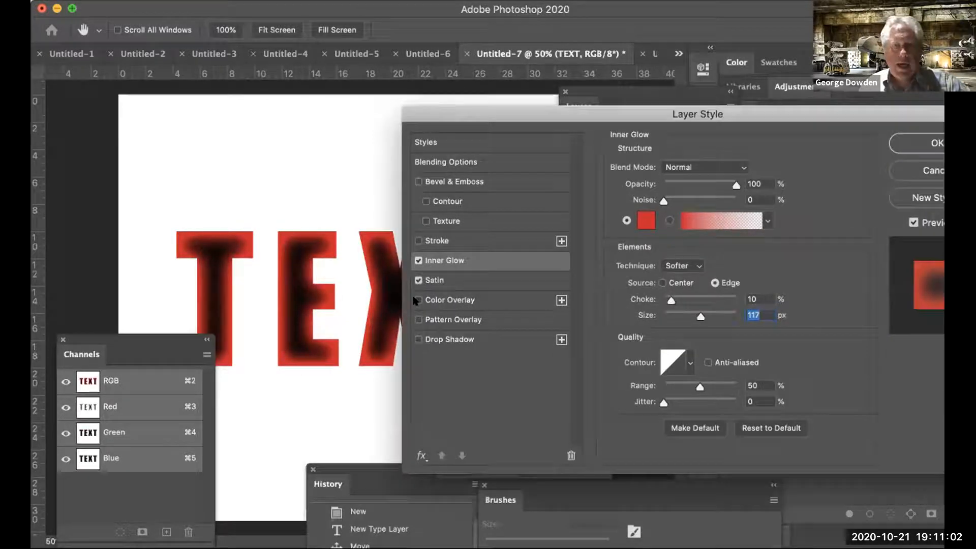
pyautogui.click(418, 240)
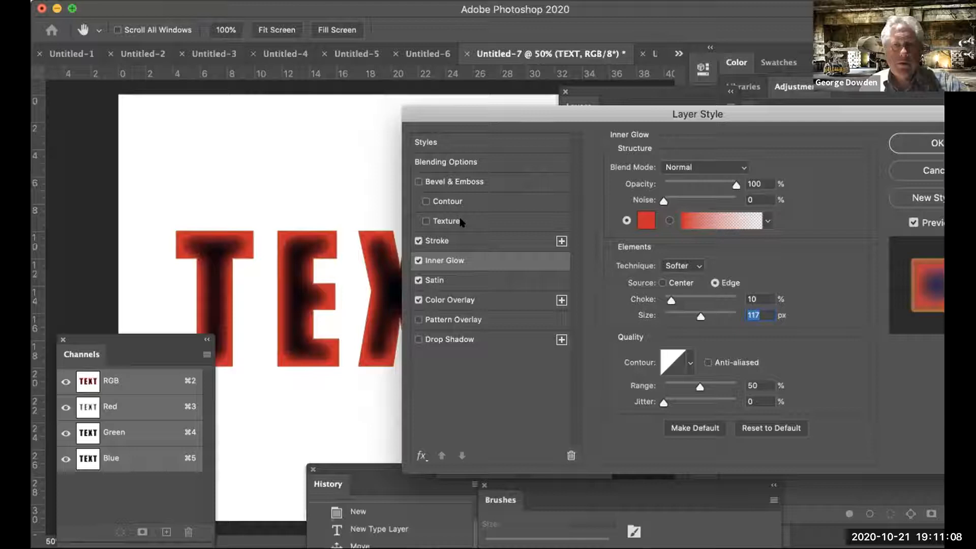
pyautogui.click(448, 202)
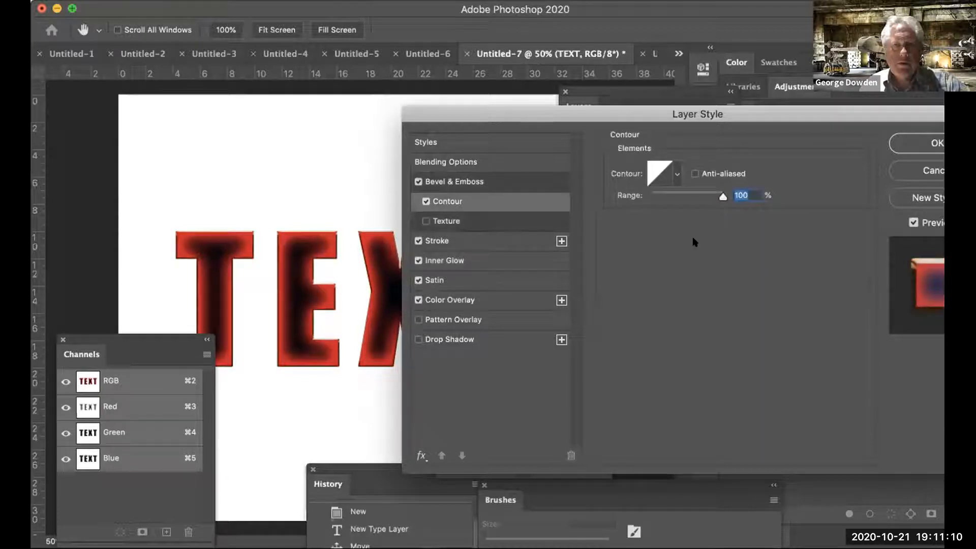
# Step: Try a Pattern Overlay at 19% opacity on the lettering, and discard all the layer style changes
pyautogui.click(452, 319)
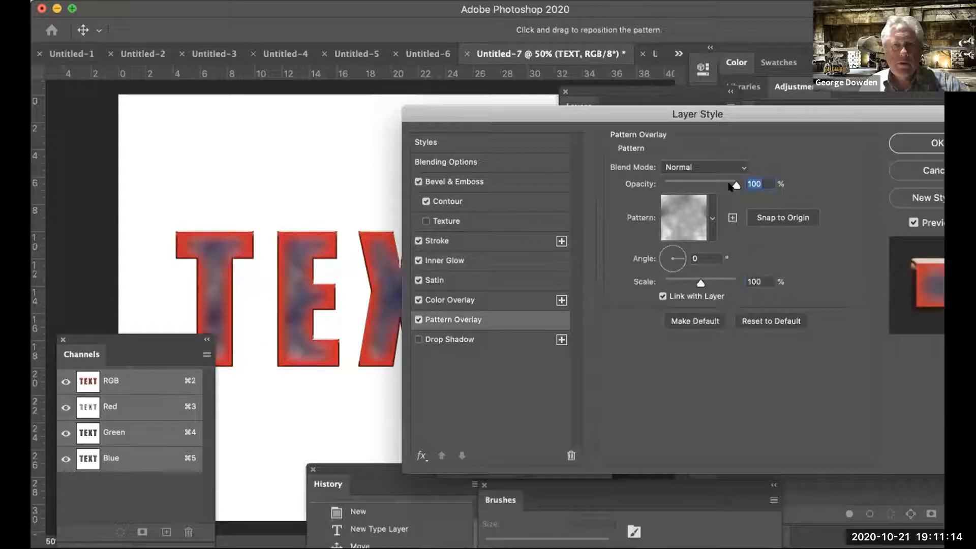
pyautogui.moveTo(706, 186)
pyautogui.mouseDown()
pyautogui.moveTo(675, 186)
pyautogui.moveTo(711, 186)
pyautogui.mouseUp()
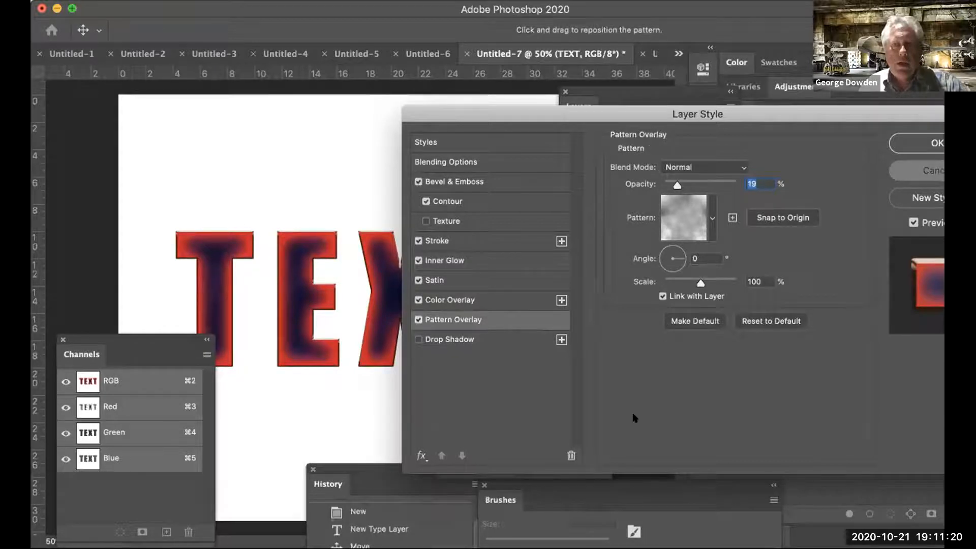
pyautogui.press('Escape')
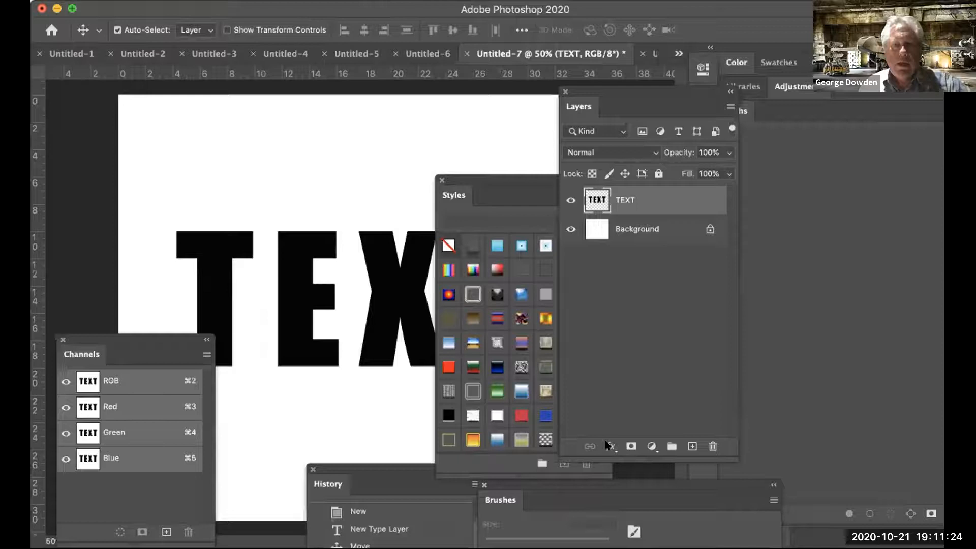
# Step: Try a Pattern Overlay on the TEXT layer with the blue, black-and-white camouflage and speckled yellow patterns
pyautogui.click(611, 445)
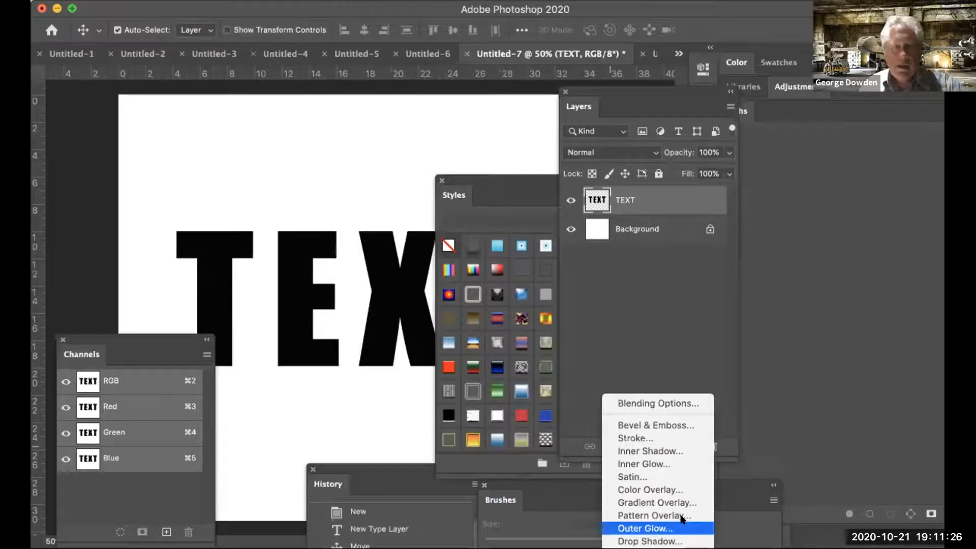
pyautogui.click(610, 309)
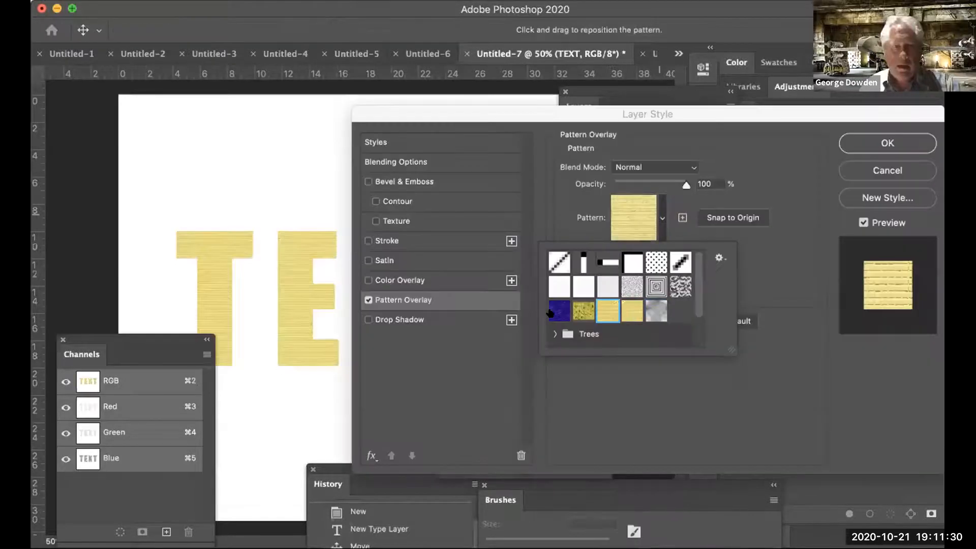
pyautogui.moveTo(653, 115); pyautogui.dragTo(755, 117)
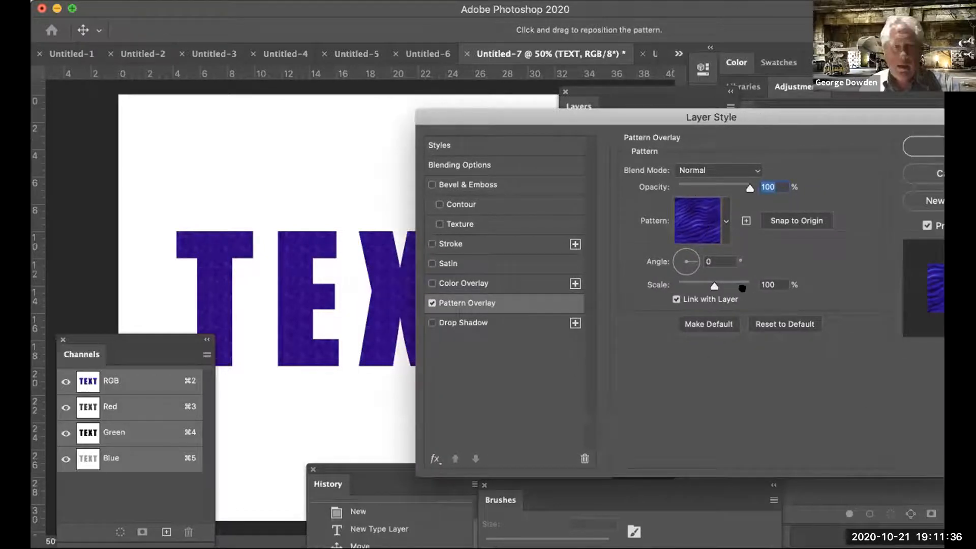
pyautogui.click(705, 226)
pyautogui.click(745, 290)
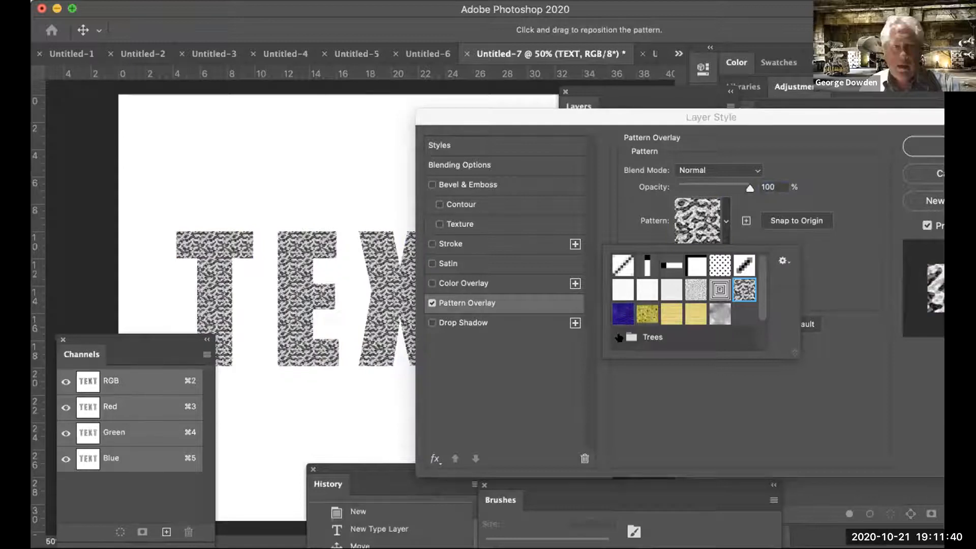
pyautogui.click(648, 315)
# Step: Preview several patterns from the Trees group on the lettering, ending with the green leaves, and cancel the Pattern Overlay
pyautogui.click(695, 334)
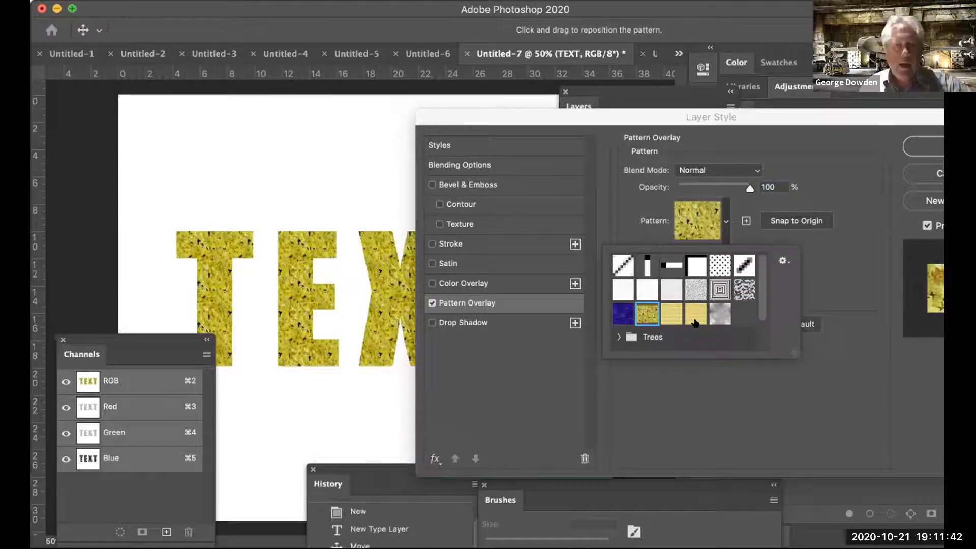
pyautogui.scroll(-3, 742, 360)
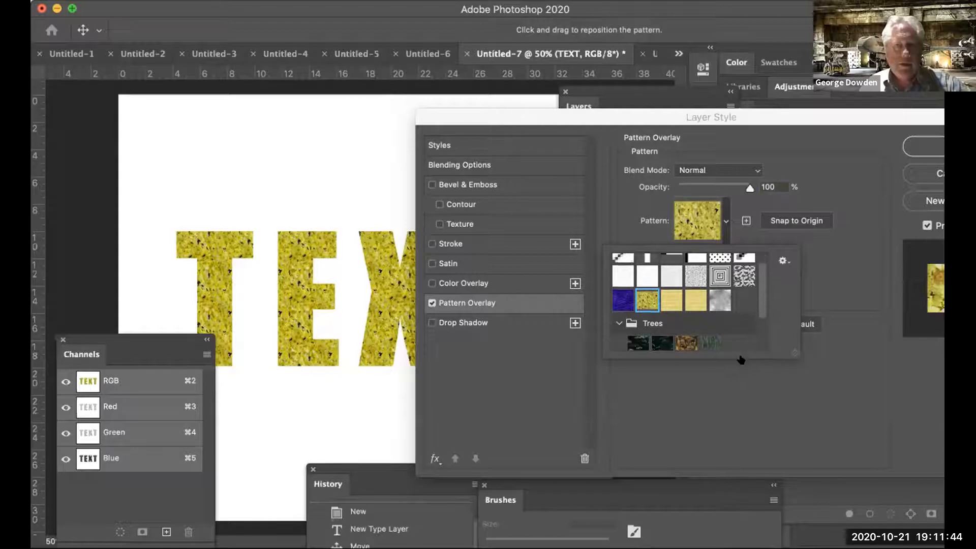
pyautogui.click(708, 299)
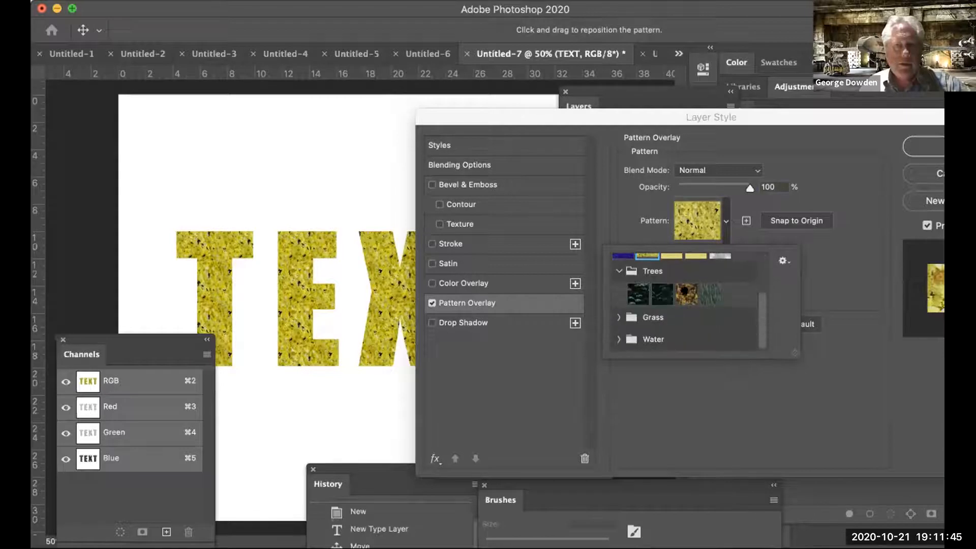
pyautogui.click(685, 295)
pyautogui.click(660, 292)
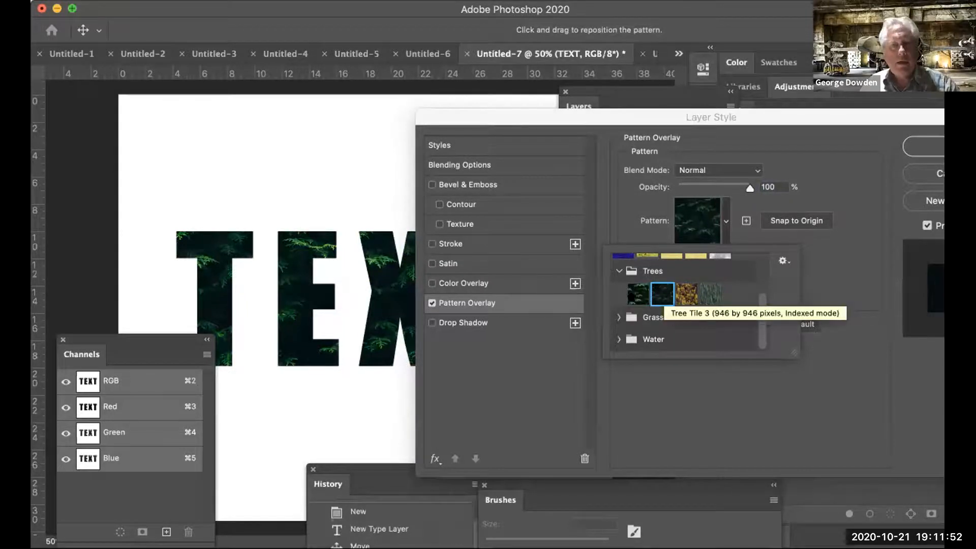
pyautogui.click(638, 294)
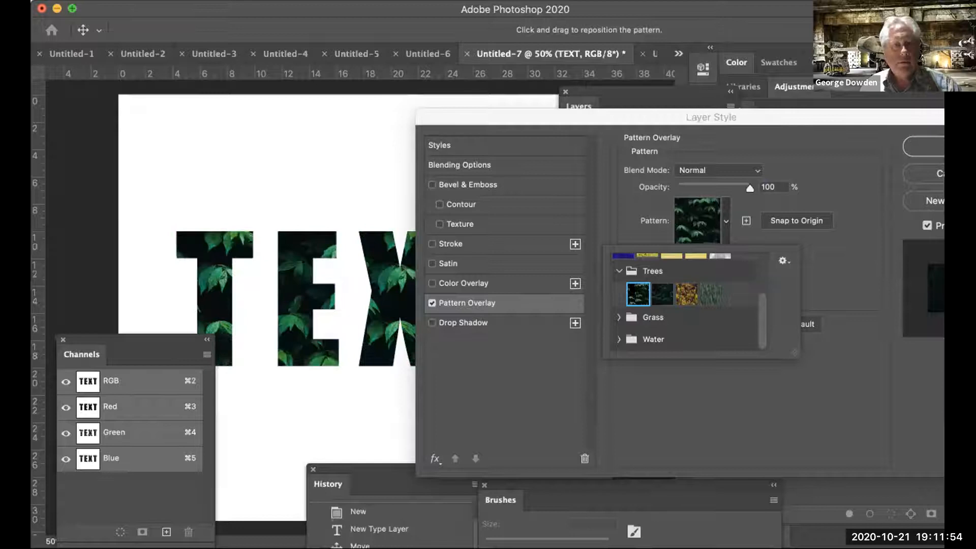
pyautogui.moveTo(584, 119); pyautogui.dragTo(591, 371)
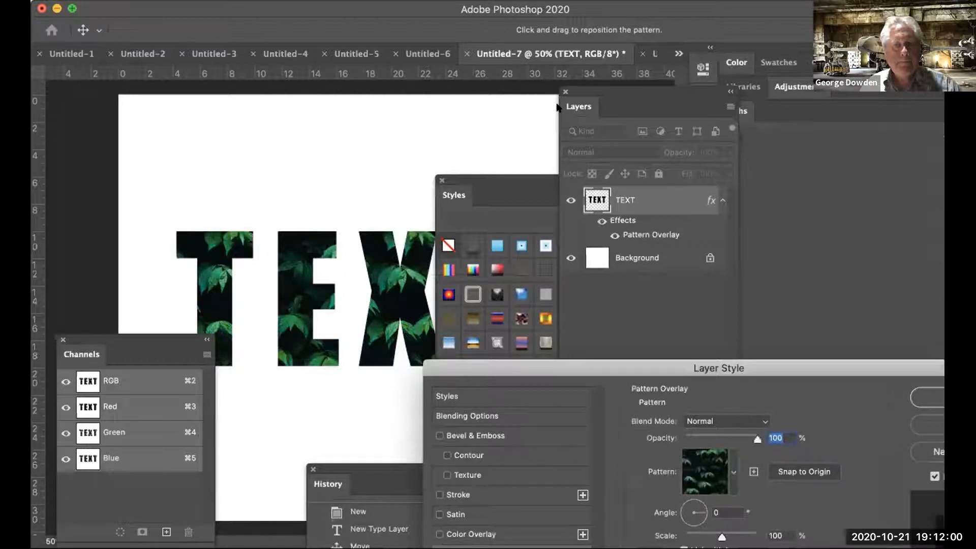
pyautogui.moveTo(591, 368); pyautogui.dragTo(558, 110)
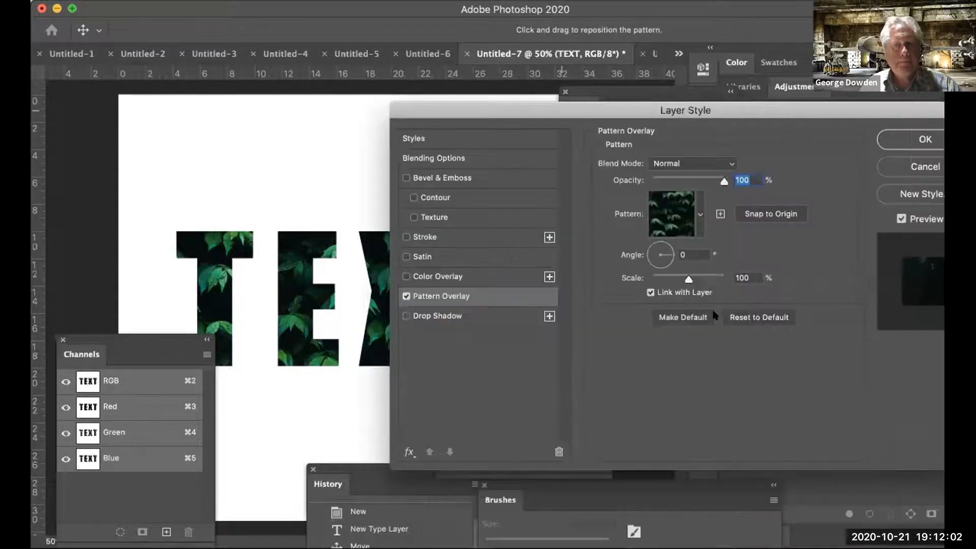
pyautogui.press('Escape')
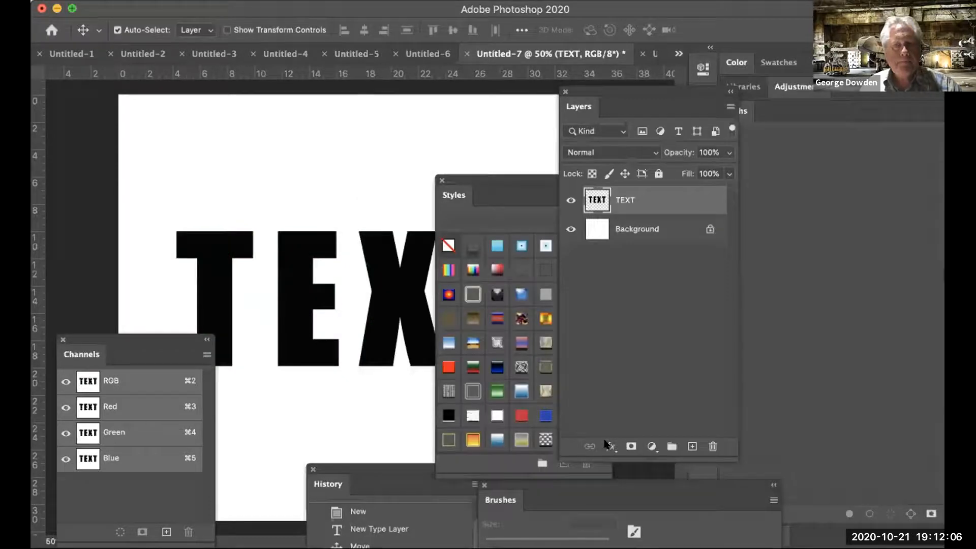
# Step: Add a Drop Shadow to the TEXT layer with 27 px distance, 75% spread and 24 px size
pyautogui.click(608, 446)
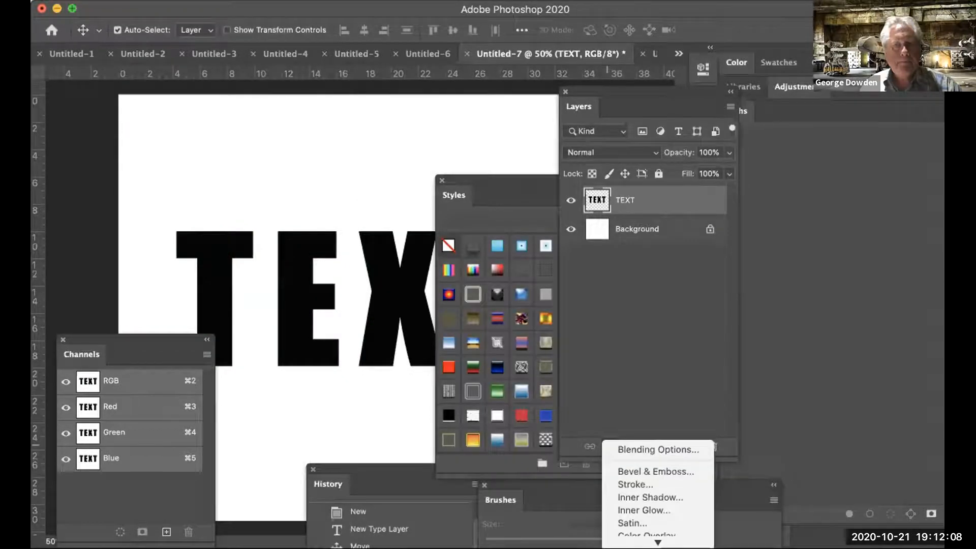
pyautogui.click(654, 540)
pyautogui.moveTo(632, 238); pyautogui.dragTo(664, 249)
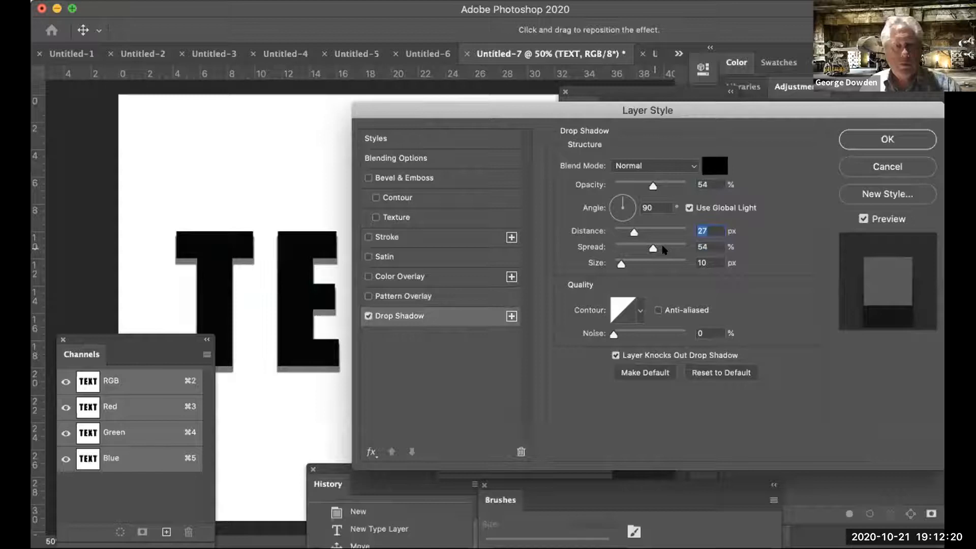
pyautogui.moveTo(664, 250); pyautogui.dragTo(624, 264)
pyautogui.click(667, 249)
# Step: Set the drop shadow's angle to 137° and its spread to 16%
pyautogui.click(630, 200)
pyautogui.moveTo(630, 200); pyautogui.dragTo(628, 200)
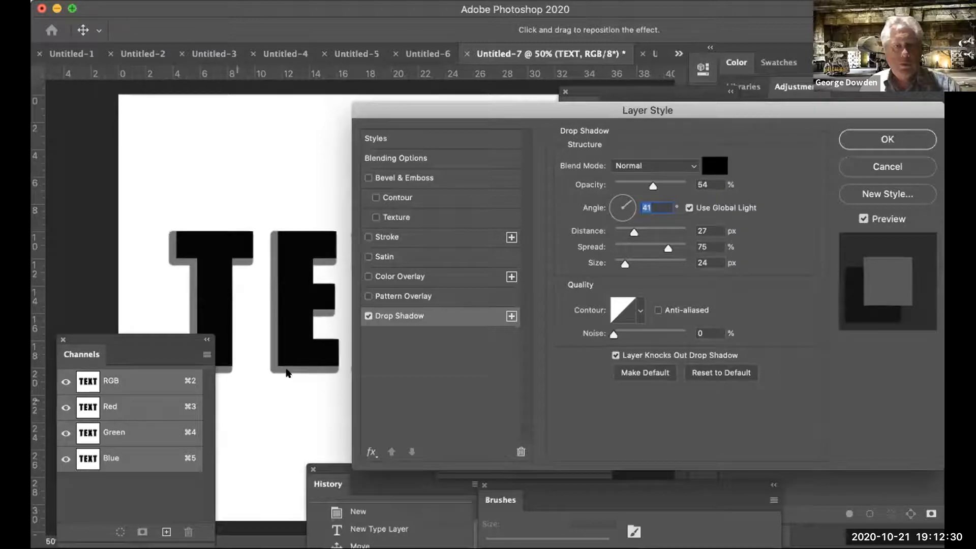
pyautogui.moveTo(630, 202); pyautogui.dragTo(615, 201)
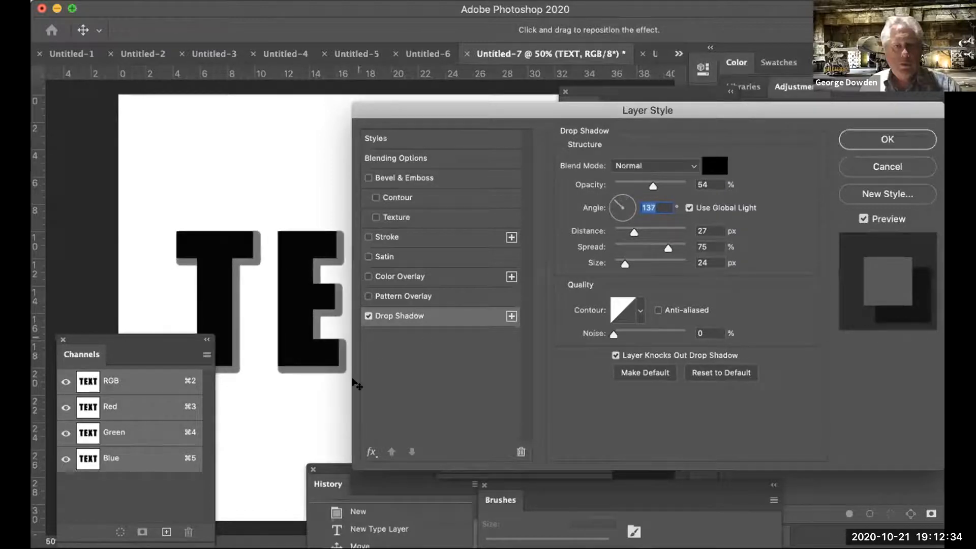
pyautogui.moveTo(668, 249); pyautogui.dragTo(621, 248)
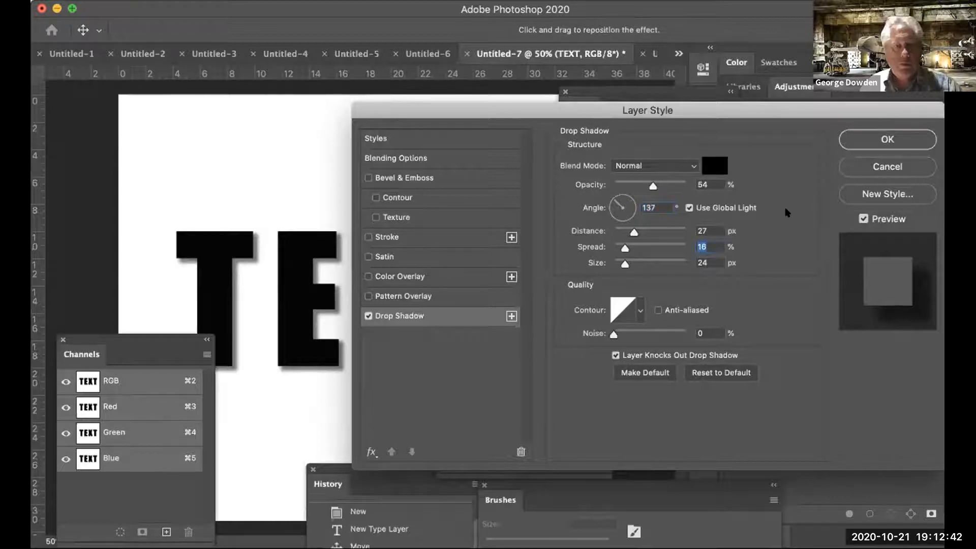
# Step: Accept the drop shadow, and toggle the TEXT layer's effects off and back on to compare the lettering
pyautogui.click(858, 141)
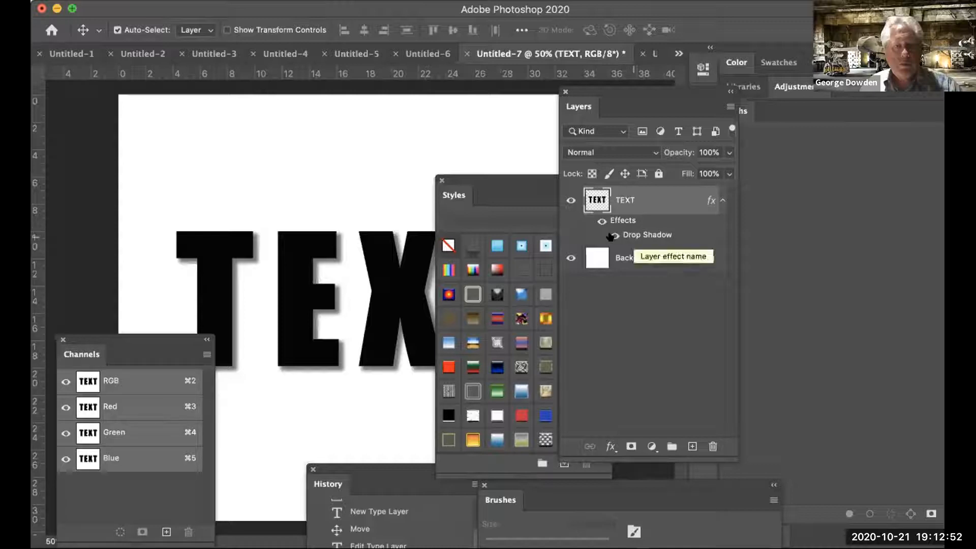
pyautogui.click(613, 236)
pyautogui.click(602, 222)
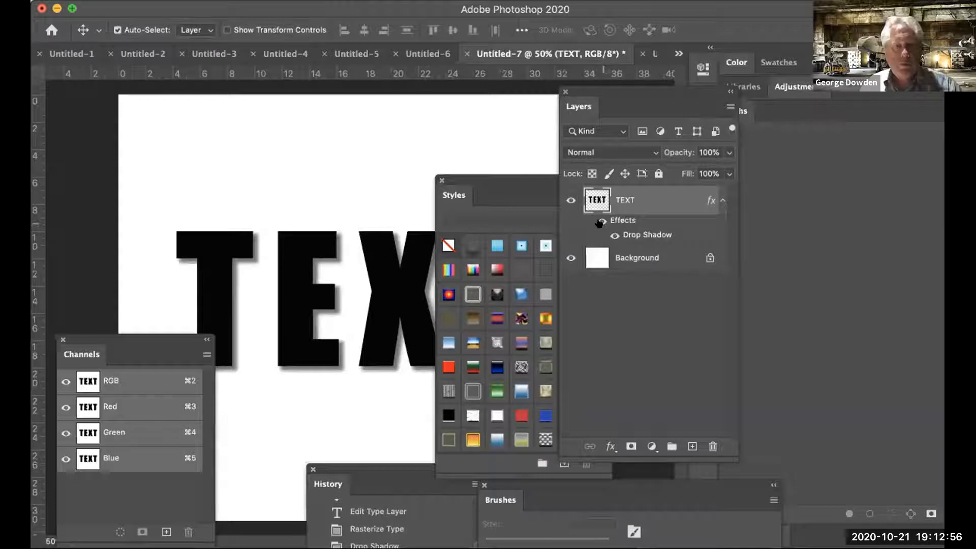
pyautogui.click(599, 223)
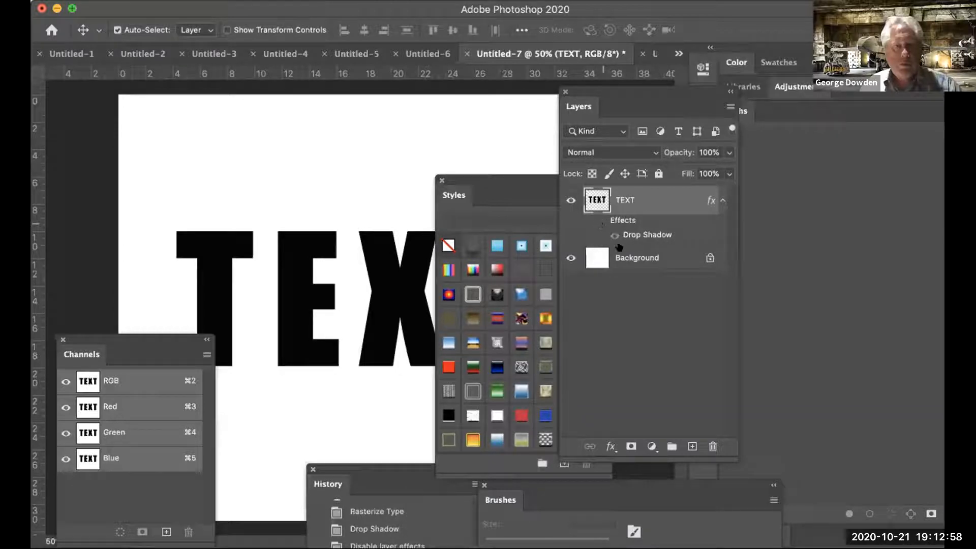
pyautogui.click(616, 235)
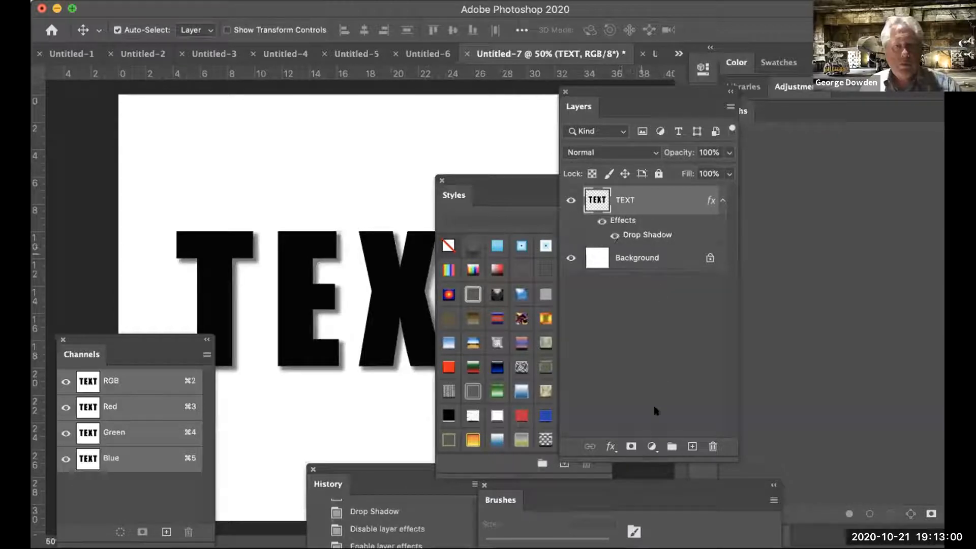
# Step: Add a Pattern Overlay to the TEXT layer using the dark green leaves pattern from the Trees group
pyautogui.click(610, 446)
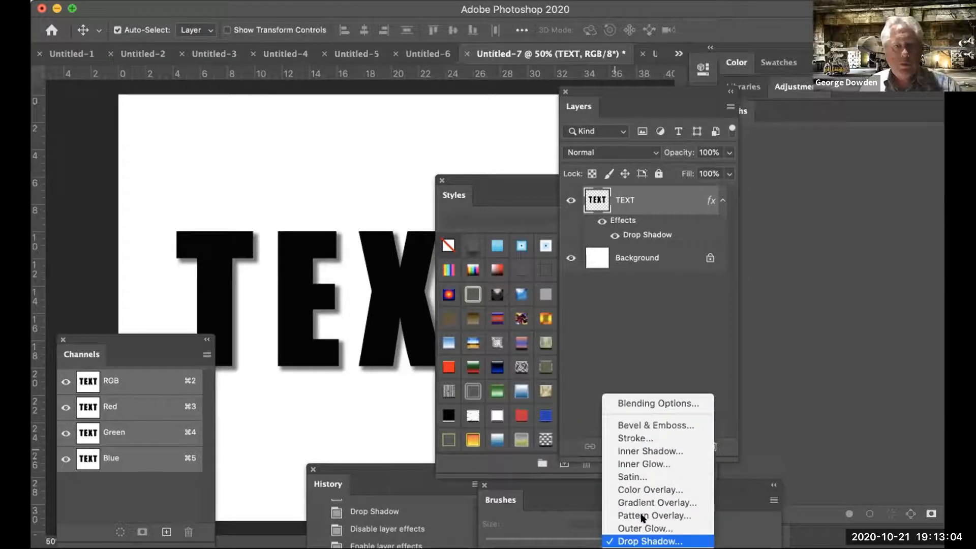
pyautogui.click(642, 516)
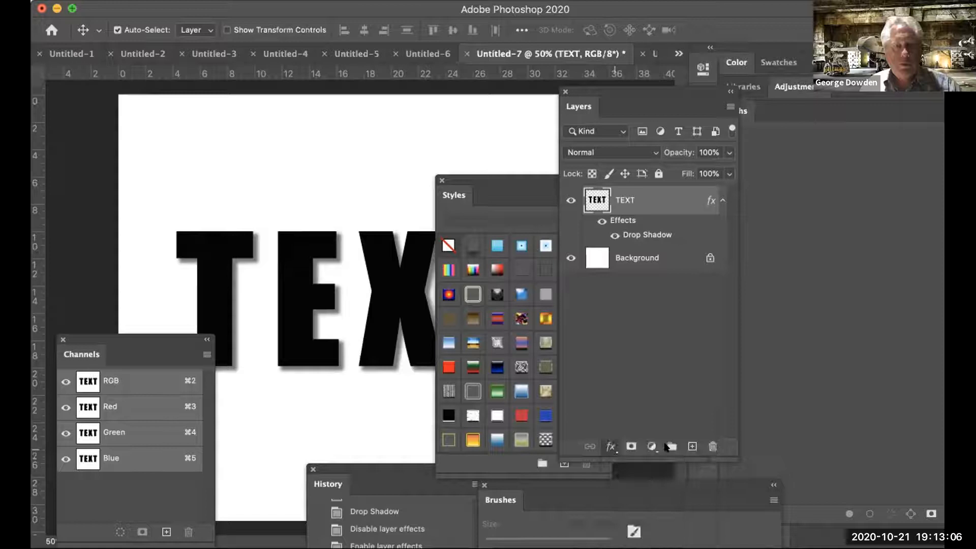
pyautogui.click(651, 215)
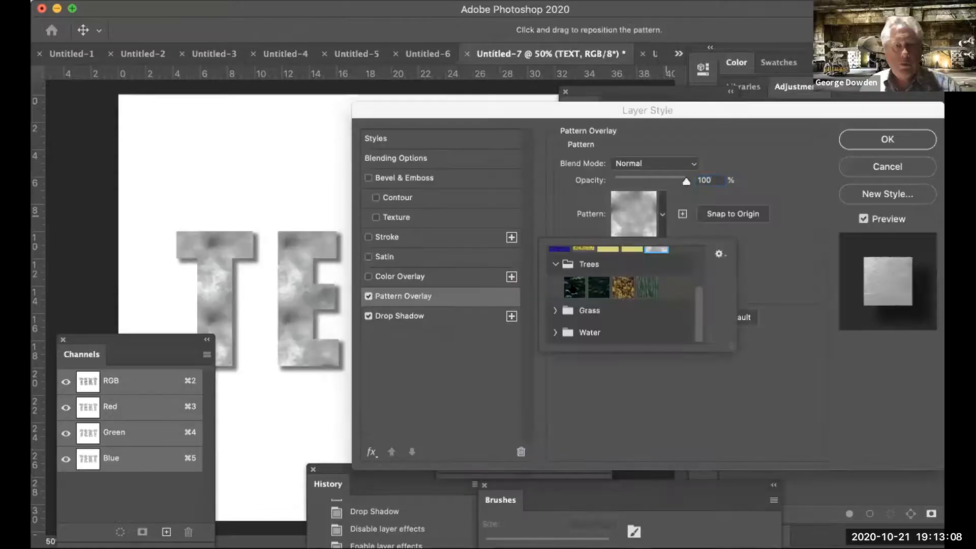
pyautogui.click(572, 284)
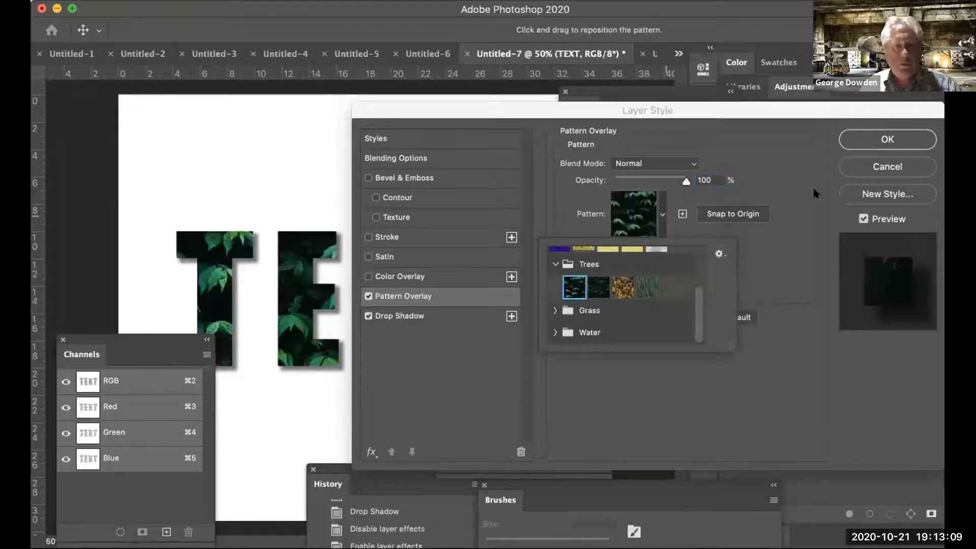
pyautogui.click(863, 143)
pyautogui.press('Return')
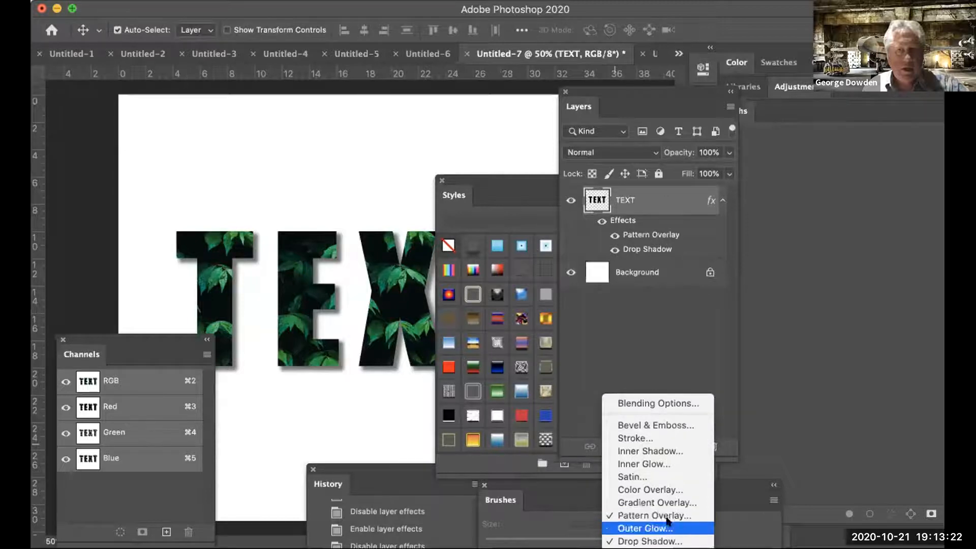
# Step: Add a centered gradient Stroke to the TEXT layer with a size of 35 px
pyautogui.click(653, 440)
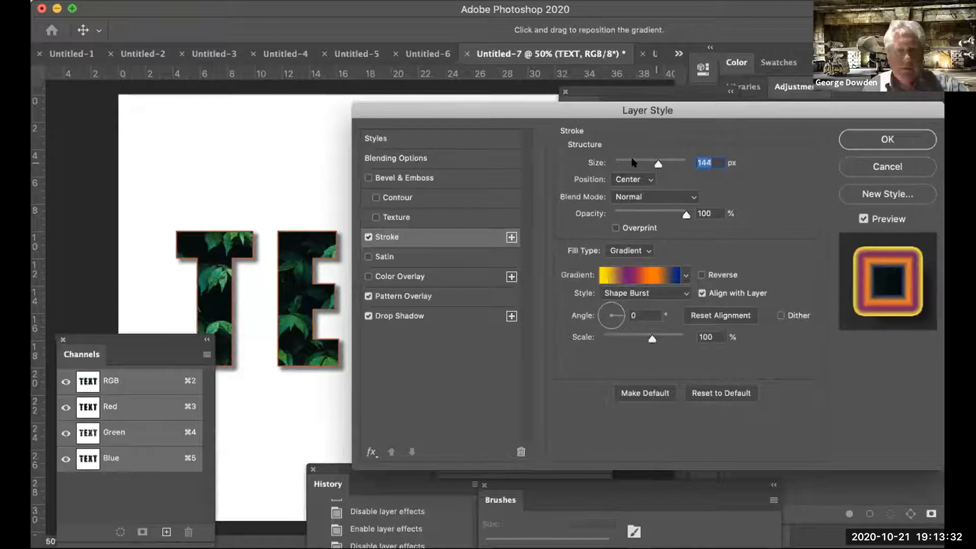
pyautogui.click(633, 163)
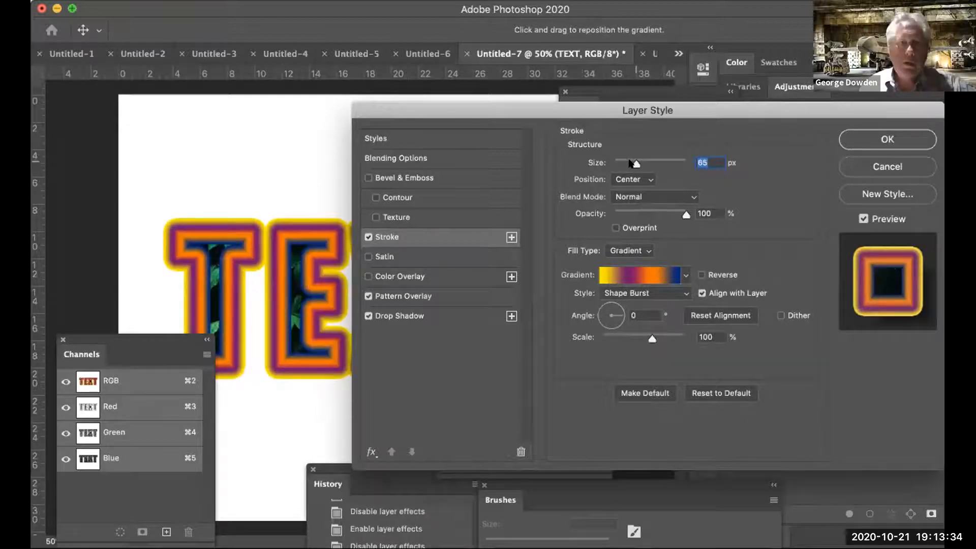
pyautogui.moveTo(633, 163); pyautogui.dragTo(629, 163)
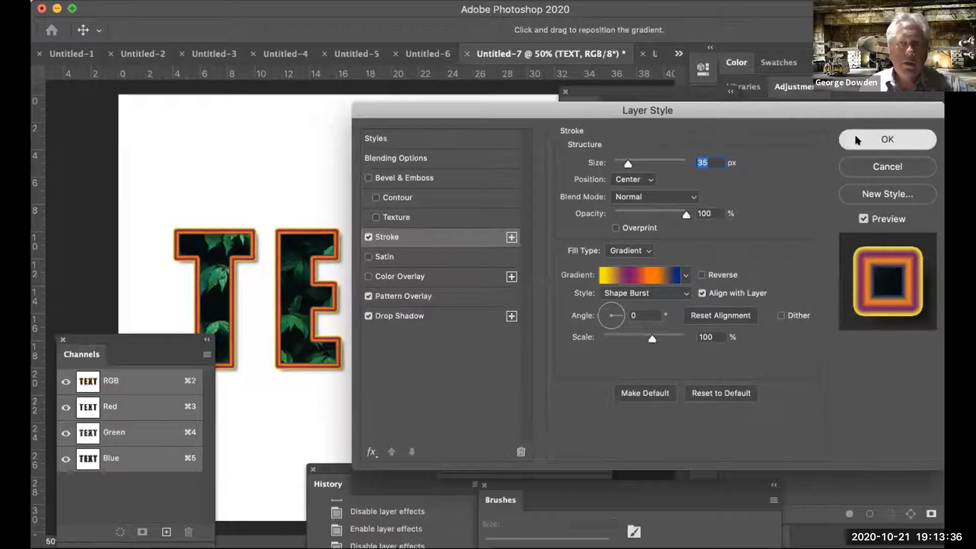
pyautogui.press('Return')
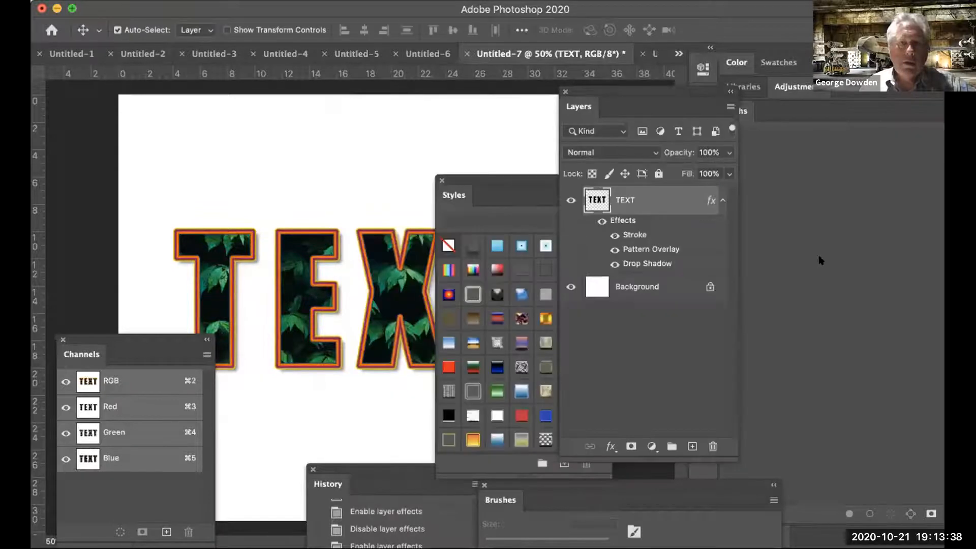
# Step: Move the Styles panel off the lettering, and switch the Stroke effect's visibility off and back on
pyautogui.moveTo(493, 184)
pyautogui.mouseDown()
pyautogui.moveTo(501, 285)
pyautogui.moveTo(687, 331)
pyautogui.mouseUp()
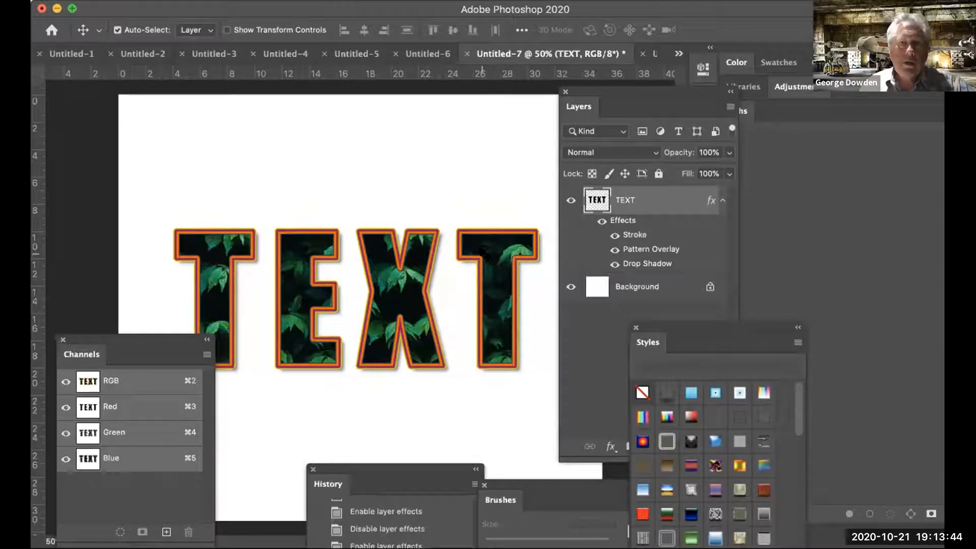
pyautogui.moveTo(644, 335); pyautogui.dragTo(593, 346)
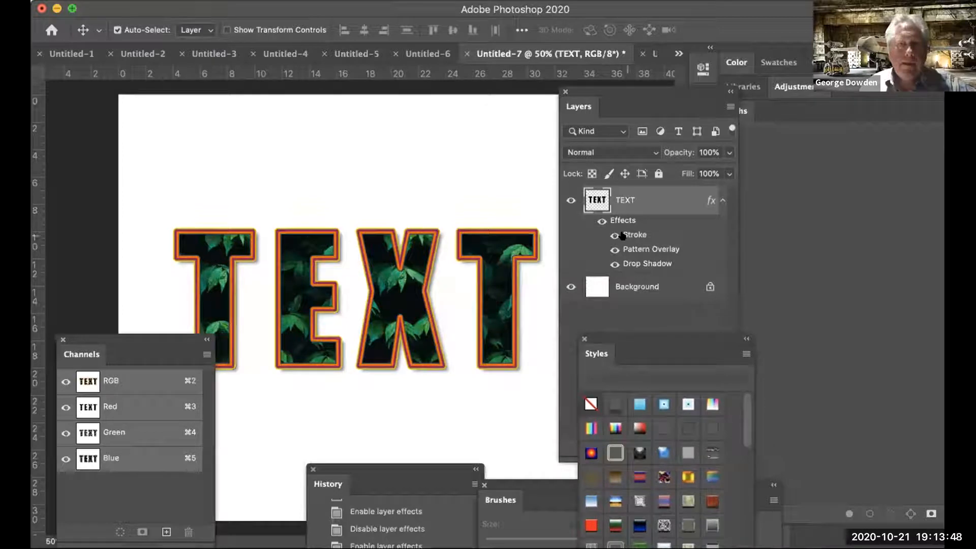
pyautogui.click(614, 236)
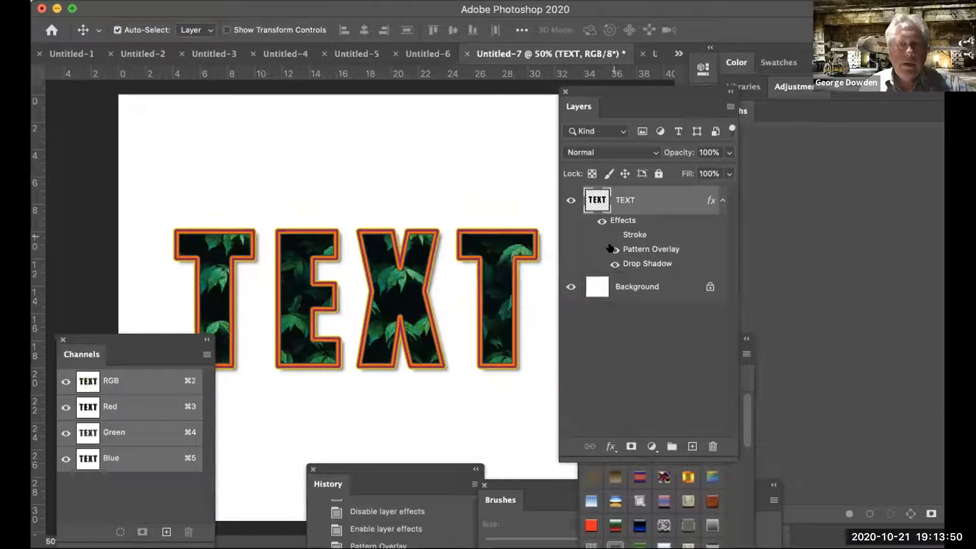
pyautogui.click(614, 249)
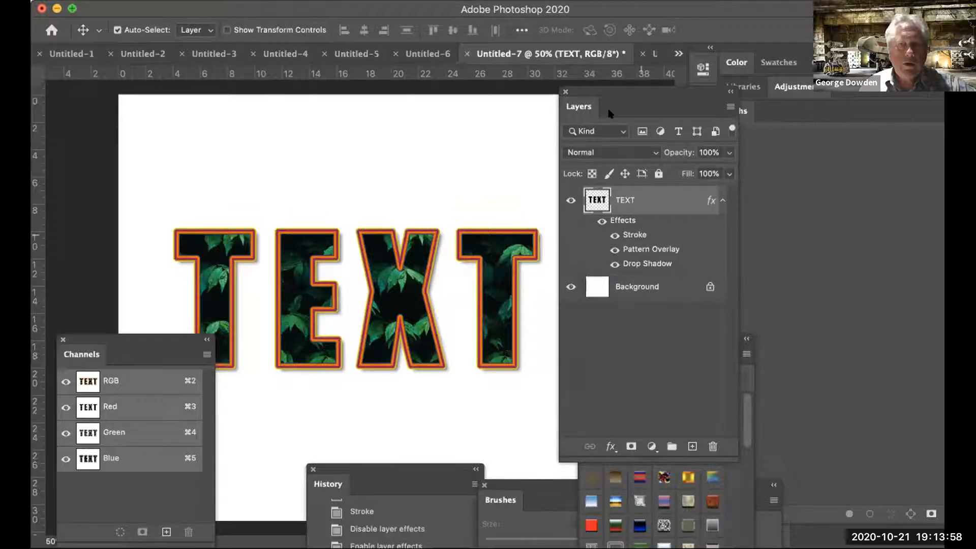
# Step: Edit the TEXT layer's Stroke, setting the gradient scale to 44% and the gradient style to Reflected
pyautogui.doubleClick(635, 234)
pyautogui.moveTo(646, 345); pyautogui.dragTo(618, 346)
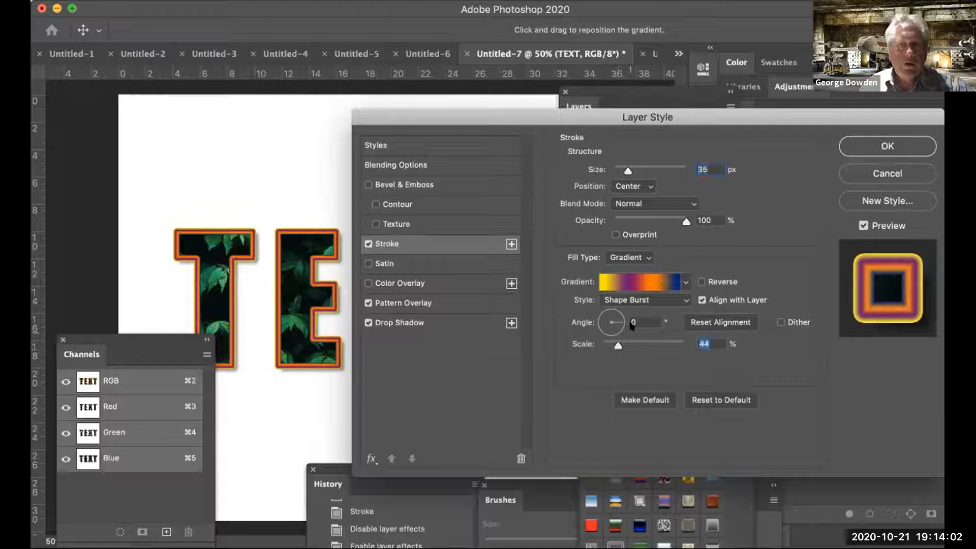
pyautogui.click(681, 298)
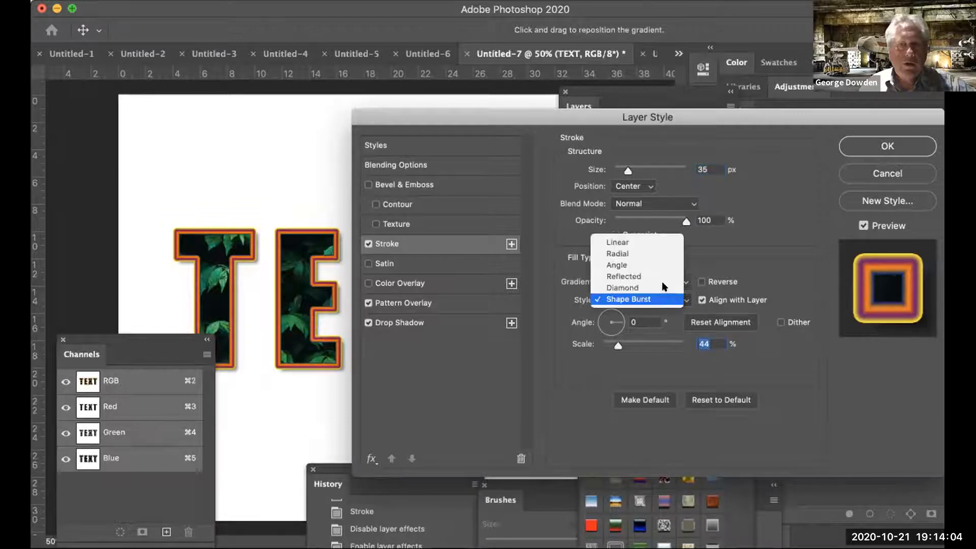
pyautogui.click(652, 279)
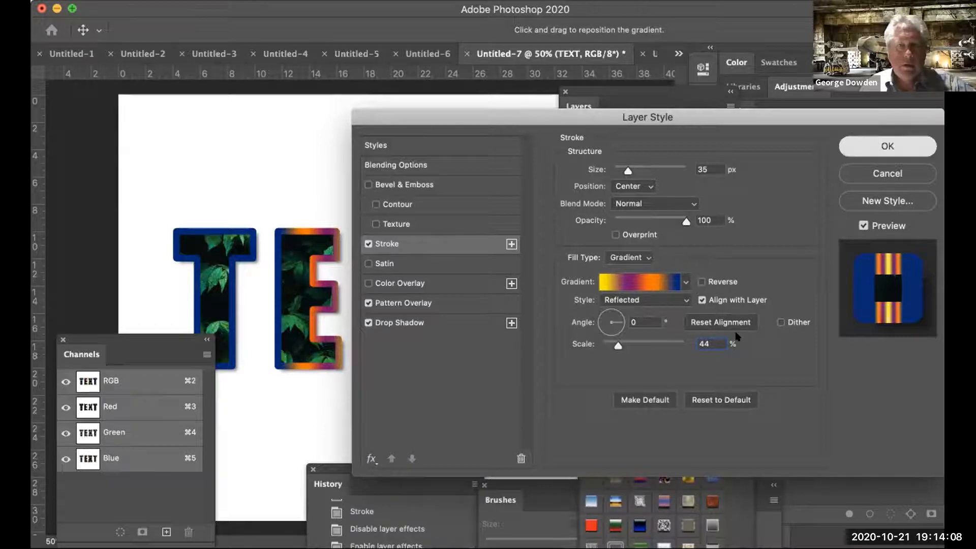
pyautogui.press('Return')
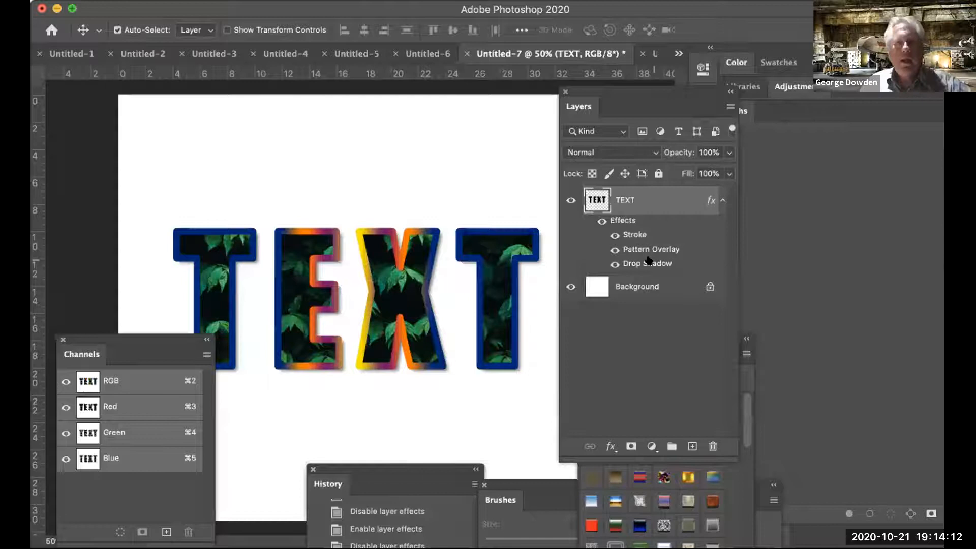
# Step: Clear the TEXT layer's style, and arrange the Styles and Layers panels side by side so both are fully visible
pyautogui.rightClick(630, 218)
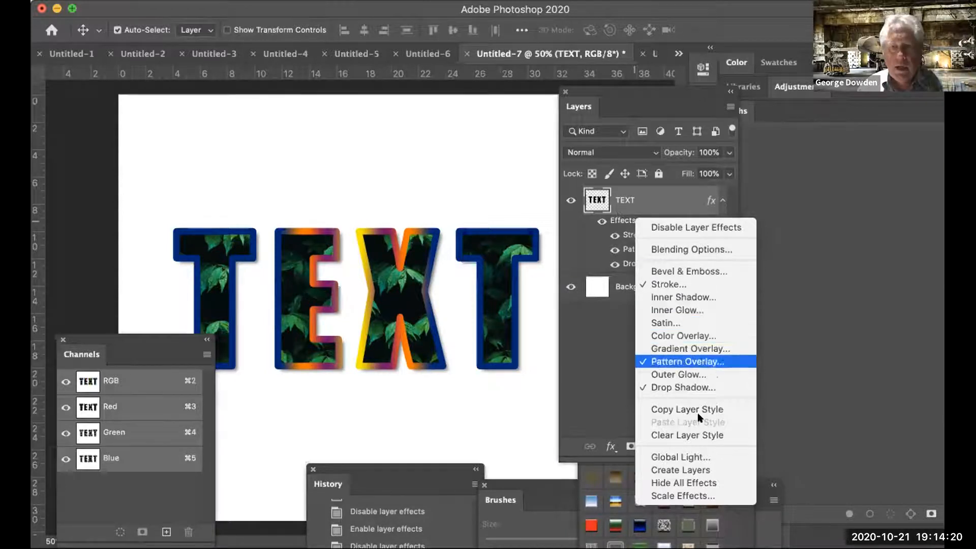
pyautogui.click(700, 434)
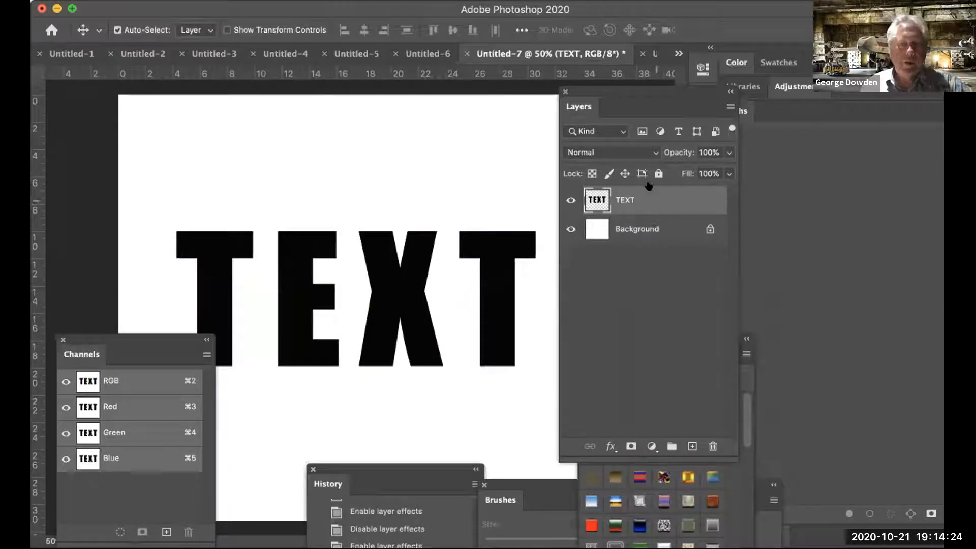
pyautogui.moveTo(668, 115); pyautogui.dragTo(768, 211)
pyautogui.moveTo(675, 338); pyautogui.dragTo(618, 130)
pyautogui.moveTo(690, 205); pyautogui.dragTo(690, 180)
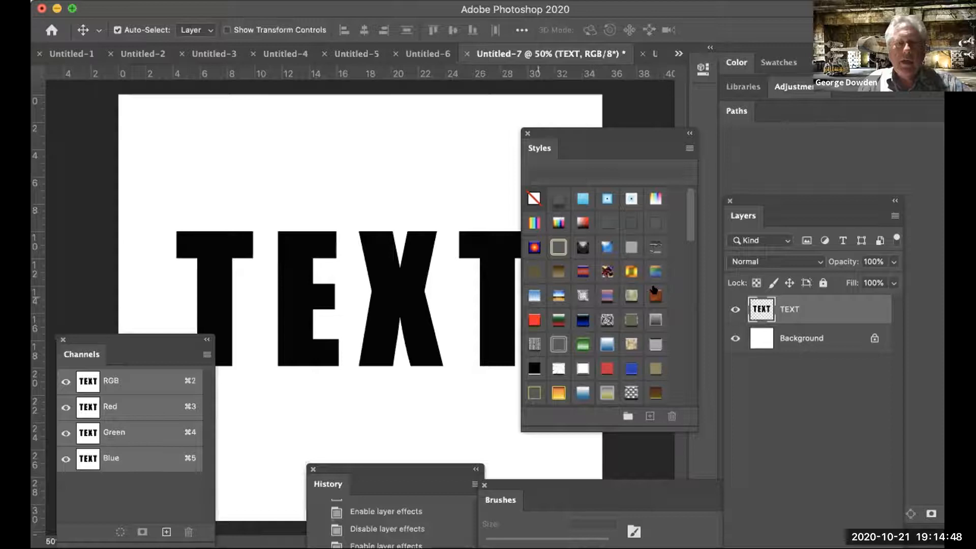
# Step: Try the blue-to-white gradient preset style on the TEXT layer, and replace it with the yellow-and-orange satin preset
pyautogui.click(534, 296)
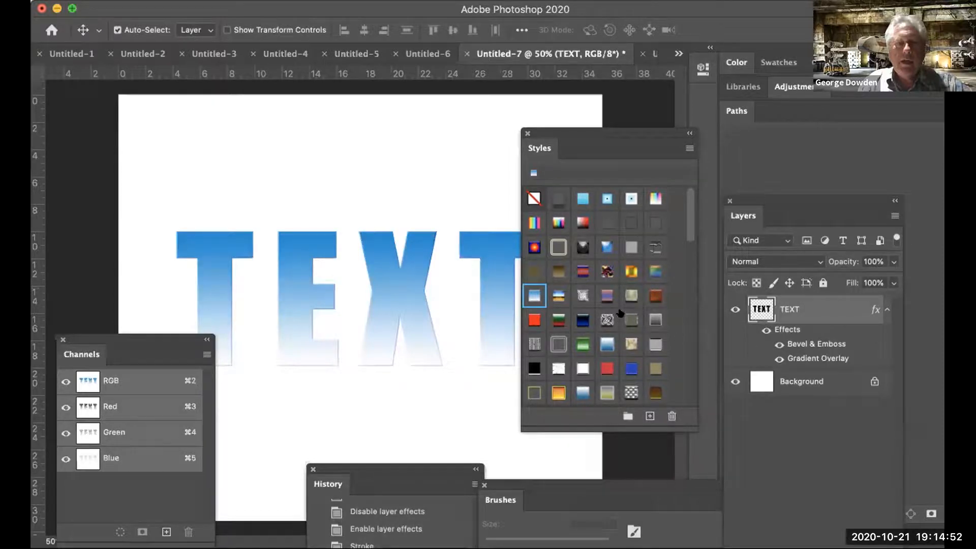
pyautogui.click(630, 274)
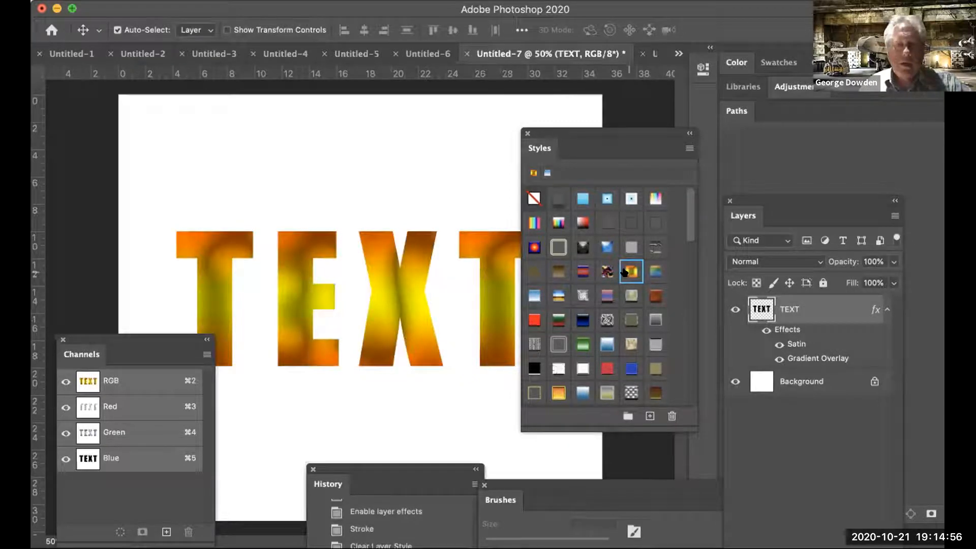
# Step: Lower the Satin effect's opacity and change the Gradient Overlay to the yellow, violet, orange and blue gradient
pyautogui.doubleClick(798, 345)
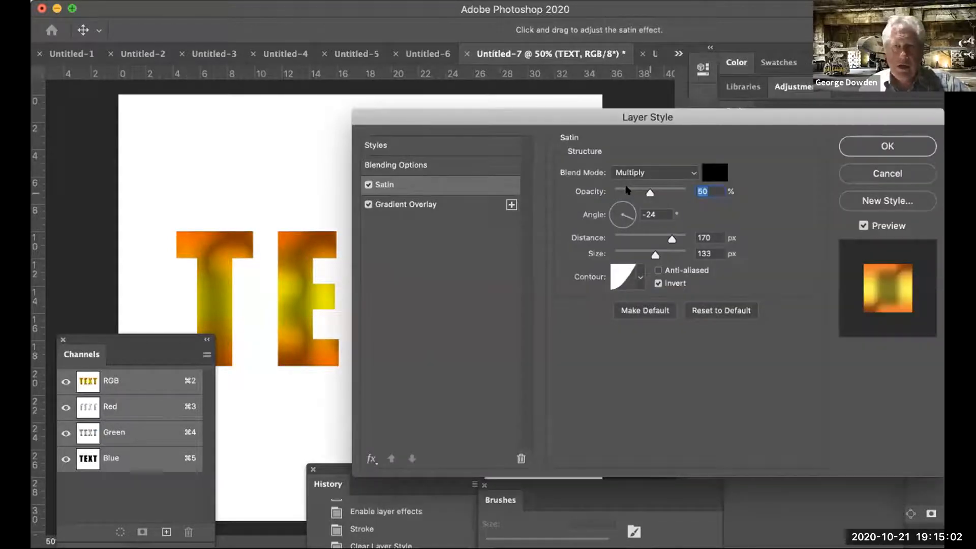
pyautogui.click(627, 189)
pyautogui.click(850, 143)
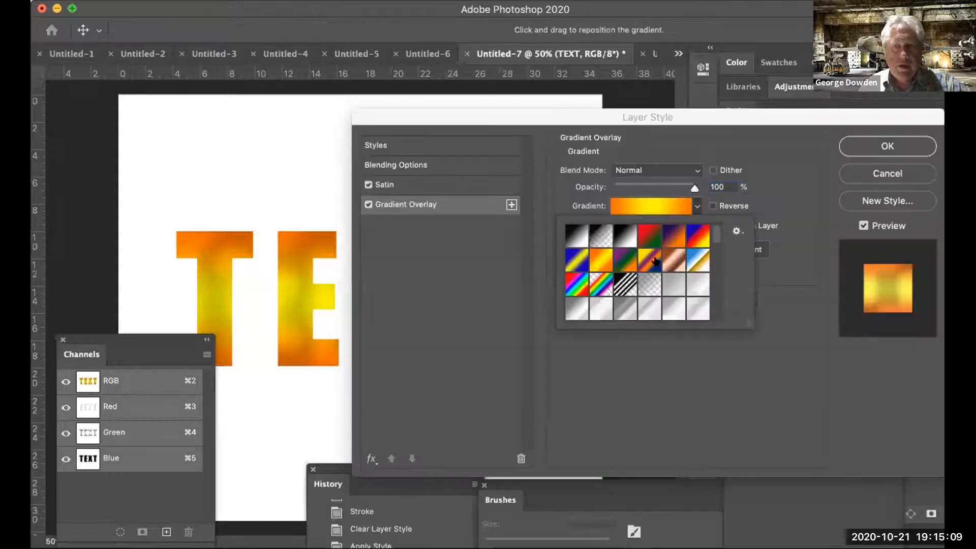
pyautogui.click(650, 260)
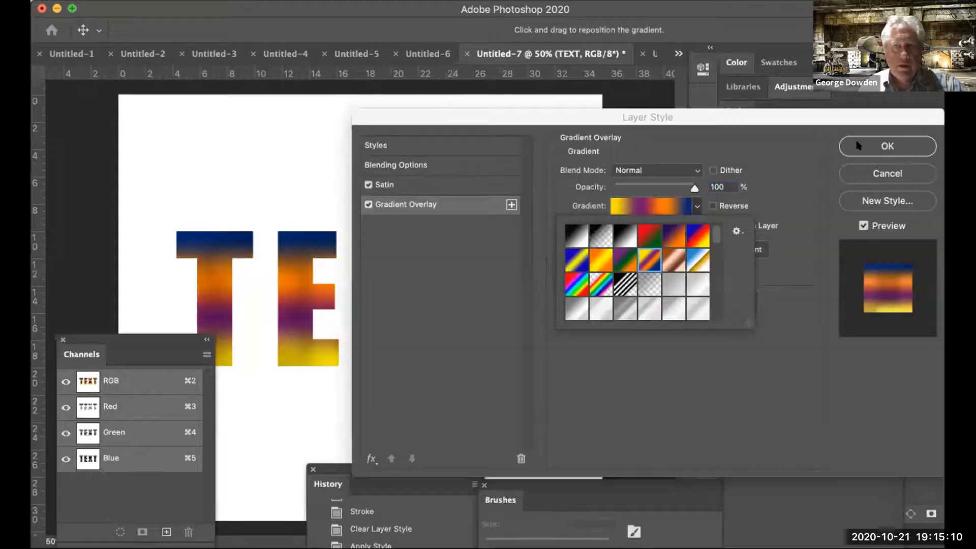
pyautogui.click(859, 146)
pyautogui.press('Return')
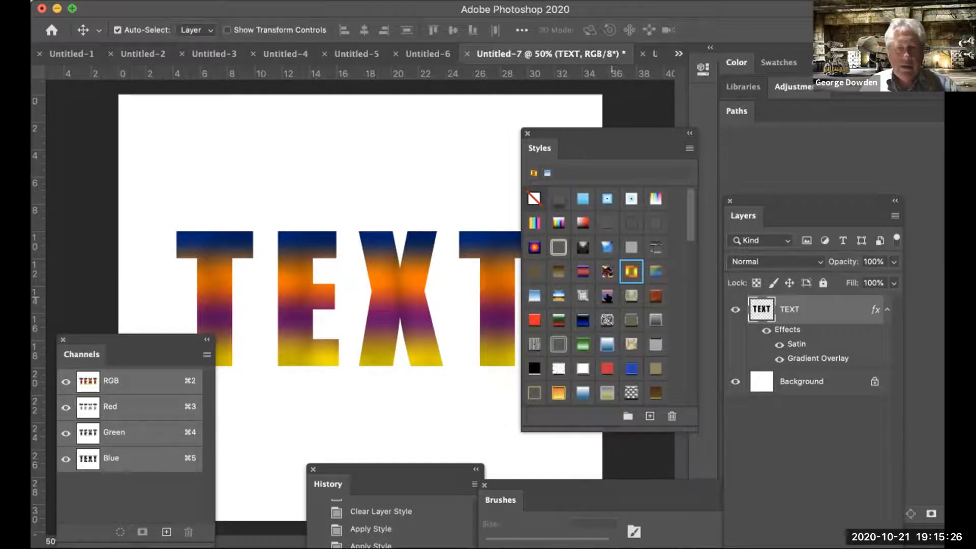
# Step: Try several more preset styles on the TEXT layer, including the dark rippled one, ending with a gold patterned style with a light outline
pyautogui.click(601, 267)
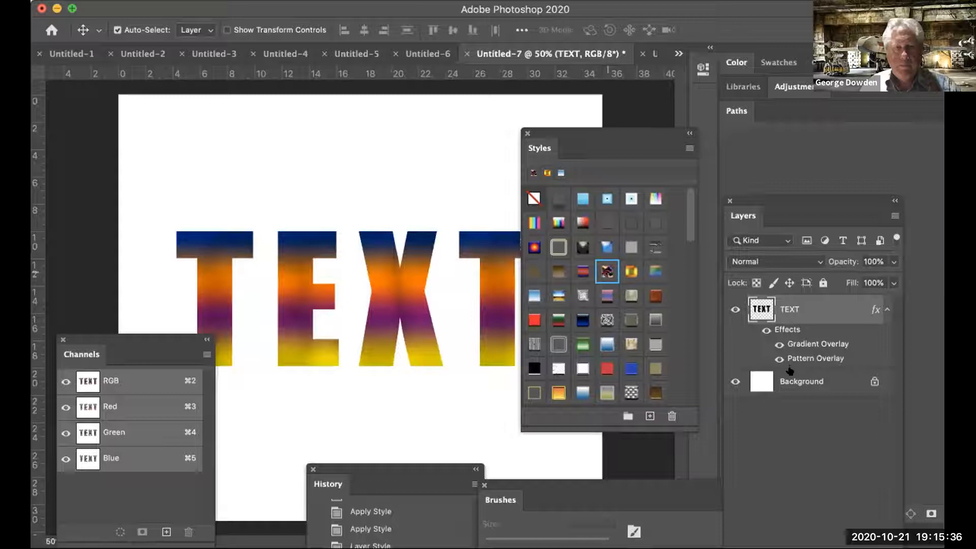
pyautogui.click(583, 247)
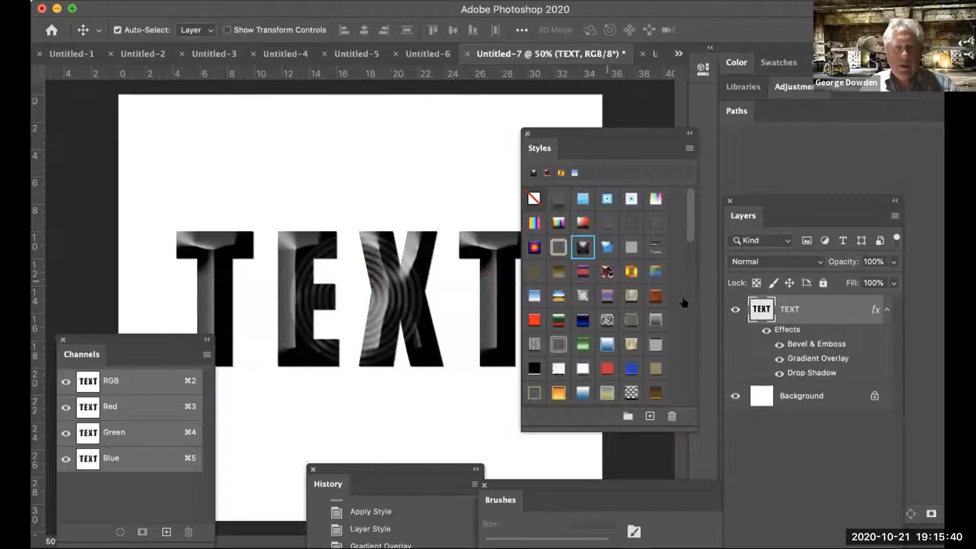
pyautogui.scroll(-1, 683, 327)
pyautogui.scroll(-10, 683, 327)
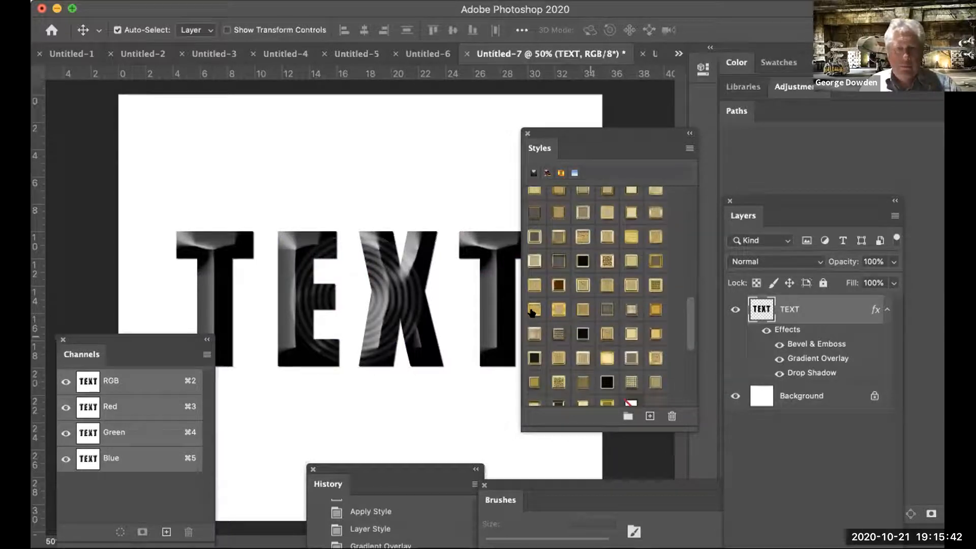
pyautogui.click(534, 310)
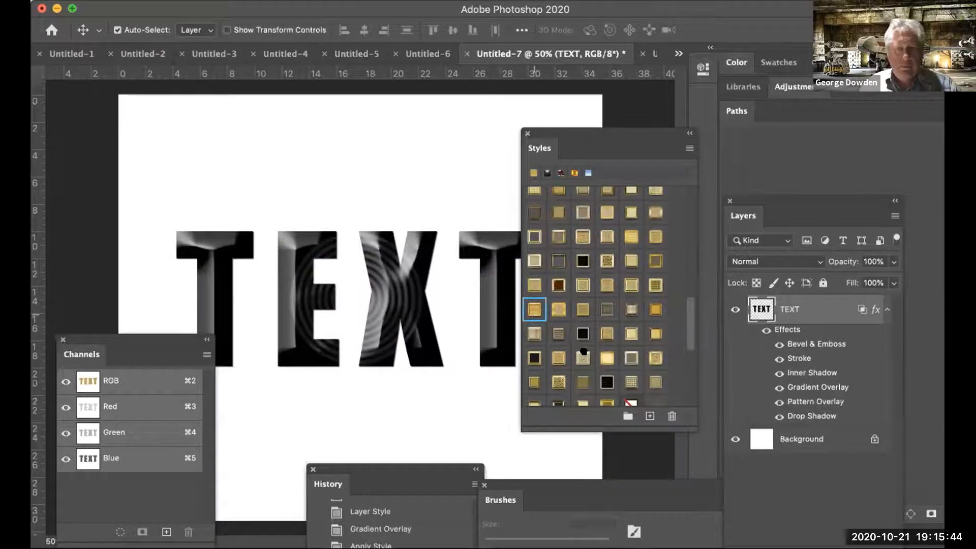
pyautogui.click(606, 358)
pyautogui.click(534, 381)
pyautogui.click(551, 381)
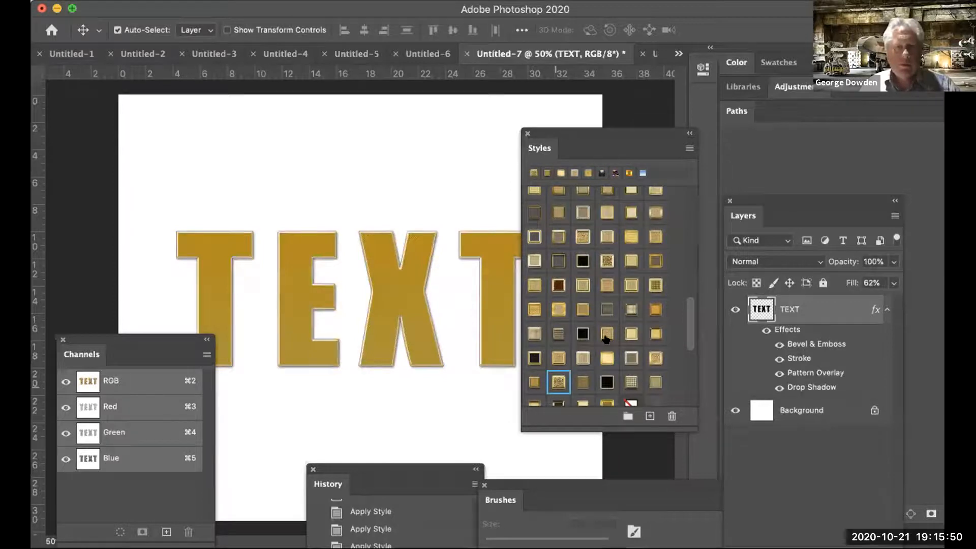
# Step: Try several gold-patterned and black preset styles on the TEXT layer, ending with the smooth gold gradient style
pyautogui.scroll(-3, 607, 335)
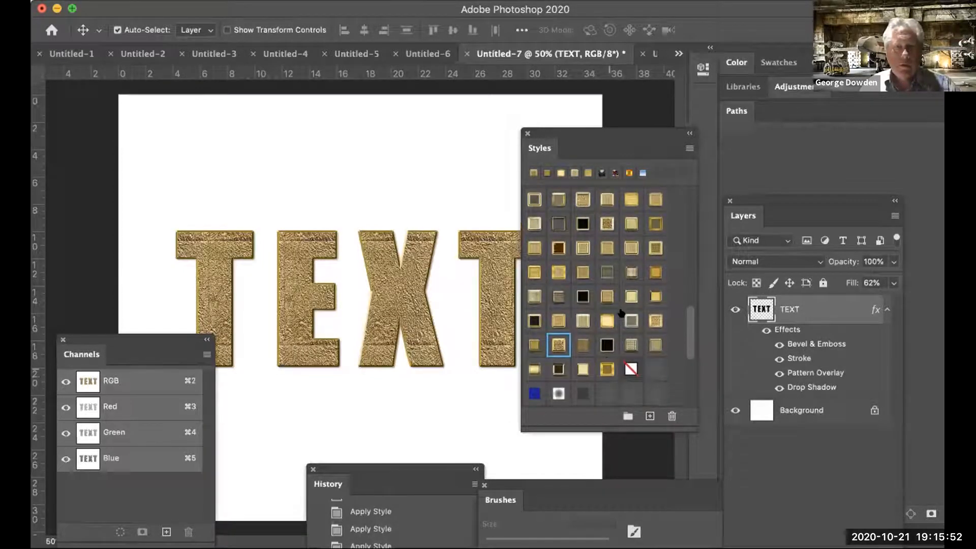
pyautogui.click(656, 320)
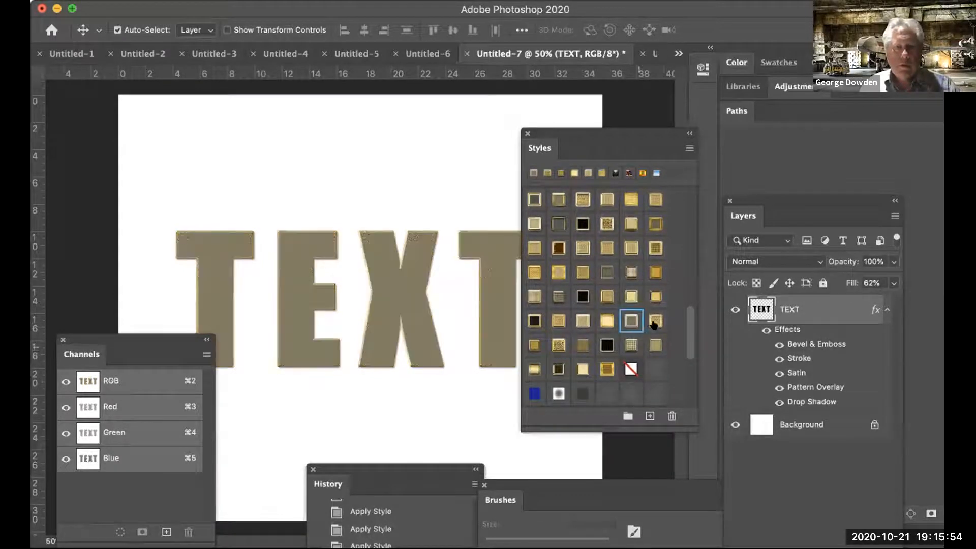
pyautogui.click(655, 248)
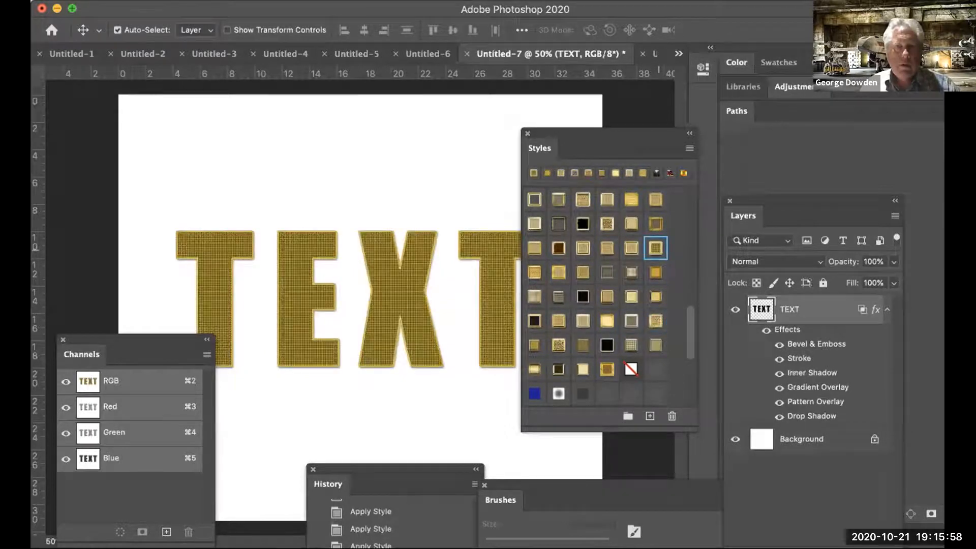
pyautogui.click(582, 222)
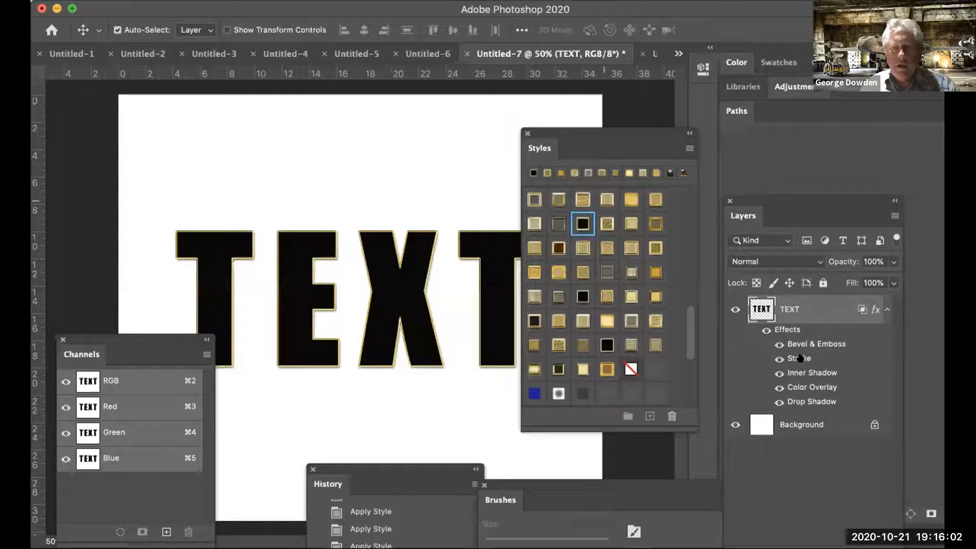
pyautogui.click(607, 199)
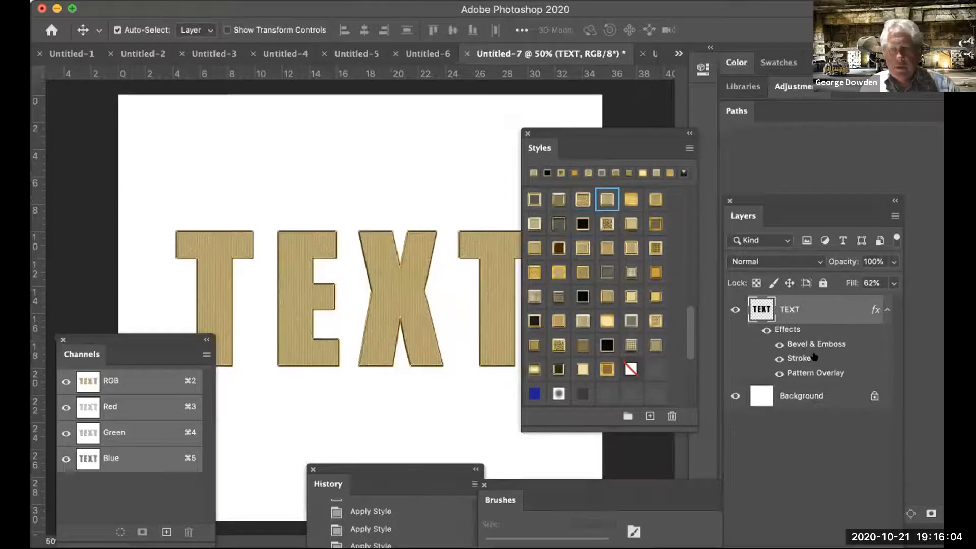
pyautogui.click(649, 243)
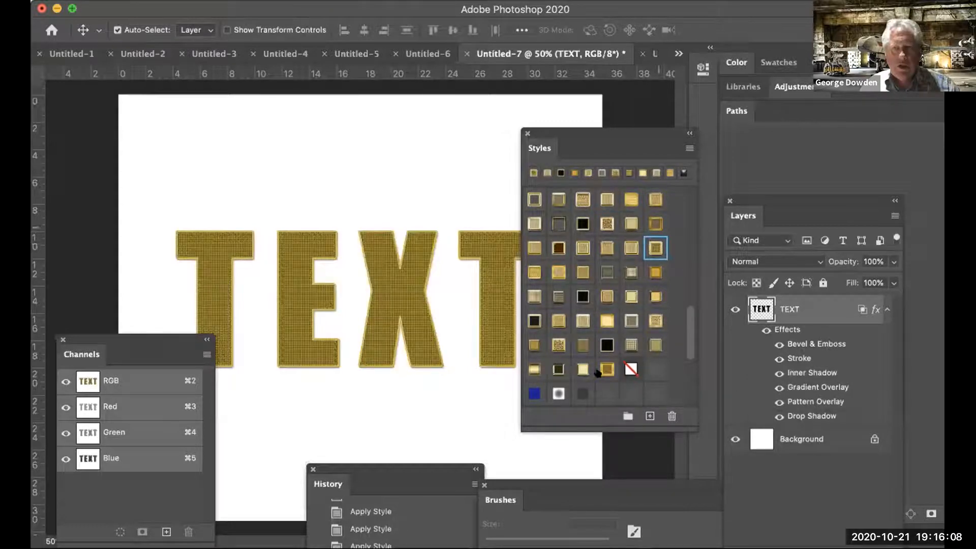
pyautogui.scroll(3, 608, 238)
pyautogui.click(607, 236)
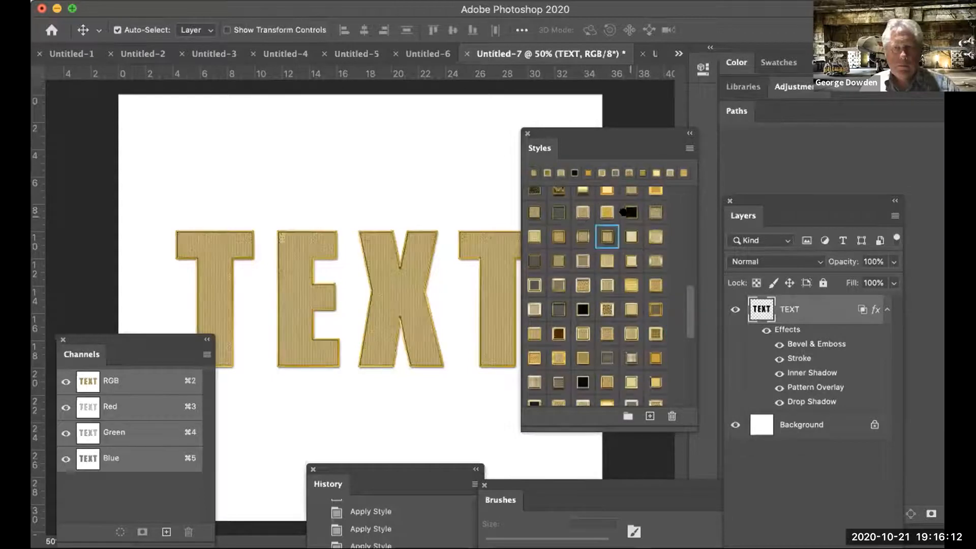
pyautogui.click(631, 212)
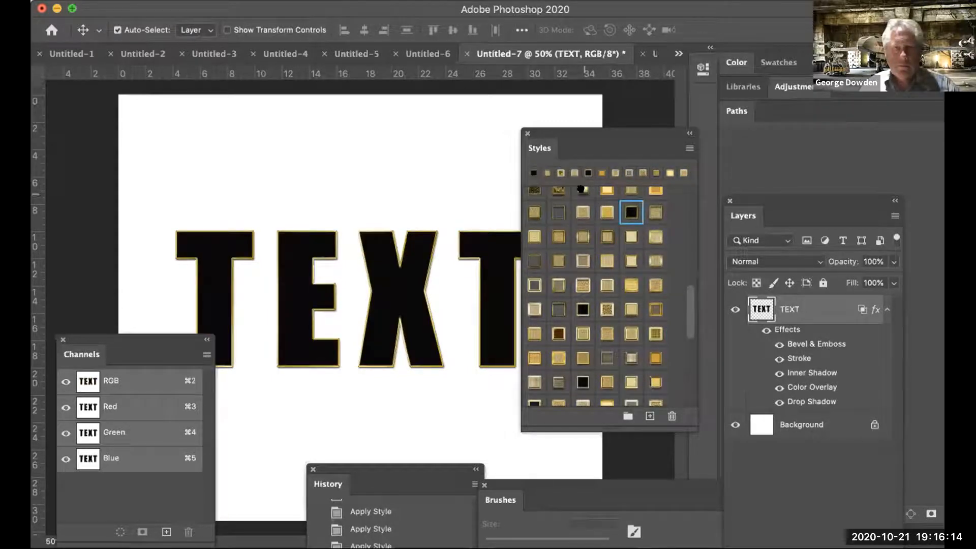
pyautogui.click(583, 190)
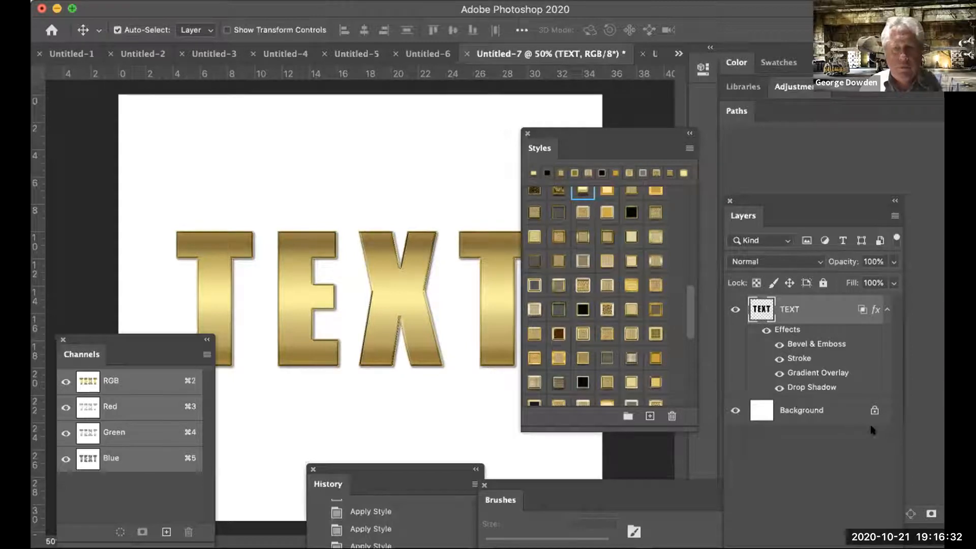
pyautogui.rightClick(800, 327)
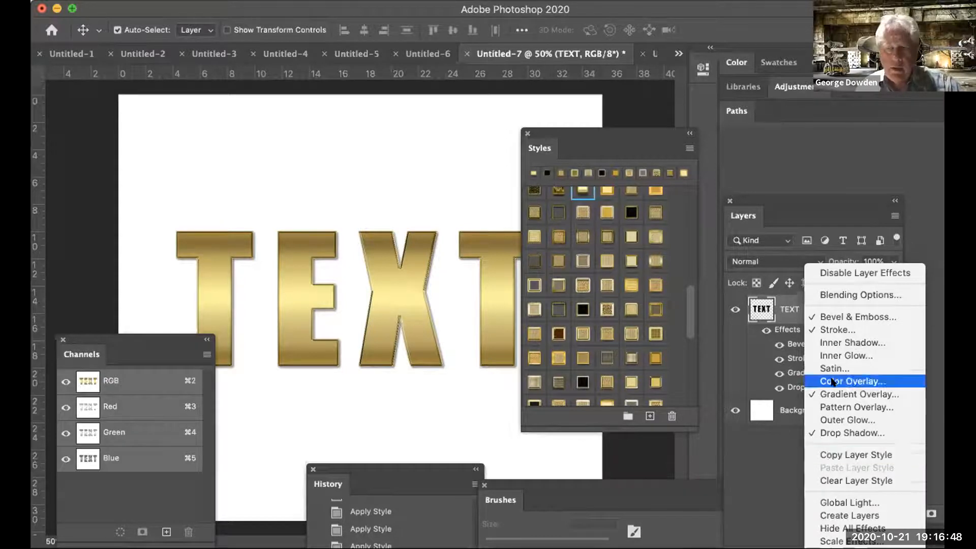
pyautogui.click(724, 337)
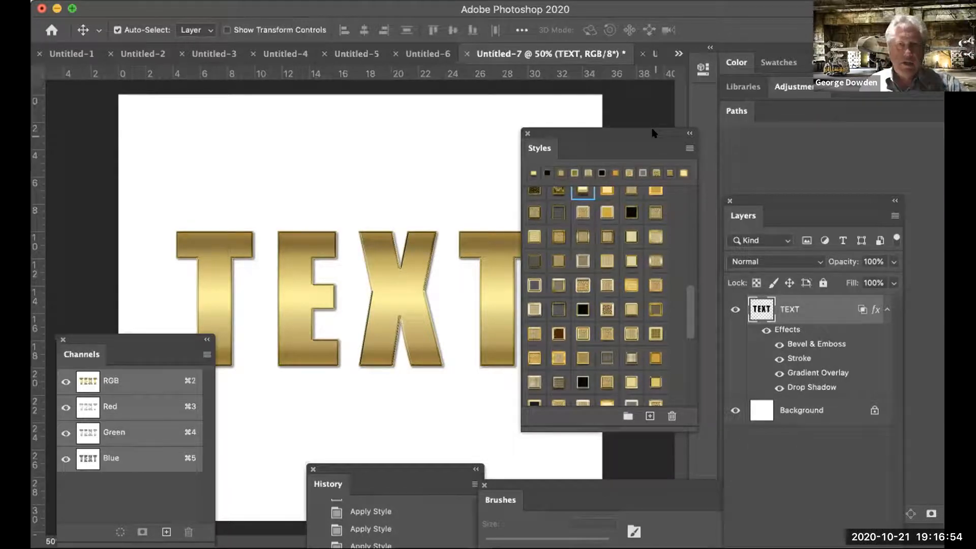
pyautogui.click(689, 150)
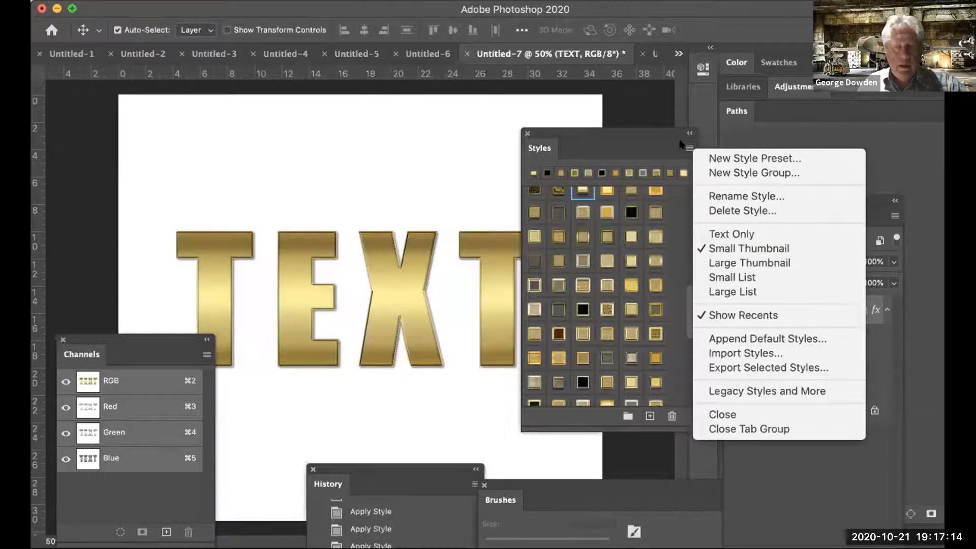
pyautogui.click(689, 148)
pyautogui.click(689, 150)
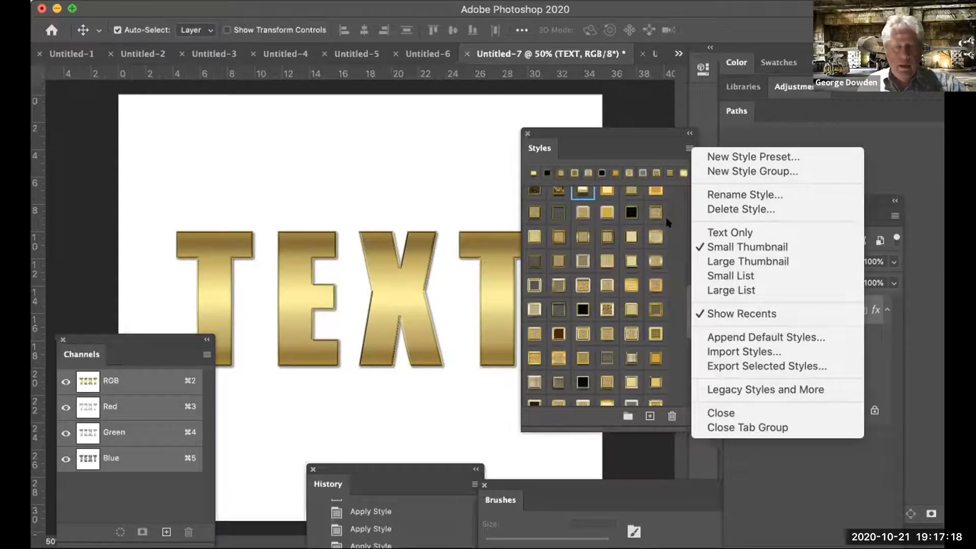
pyautogui.click(673, 210)
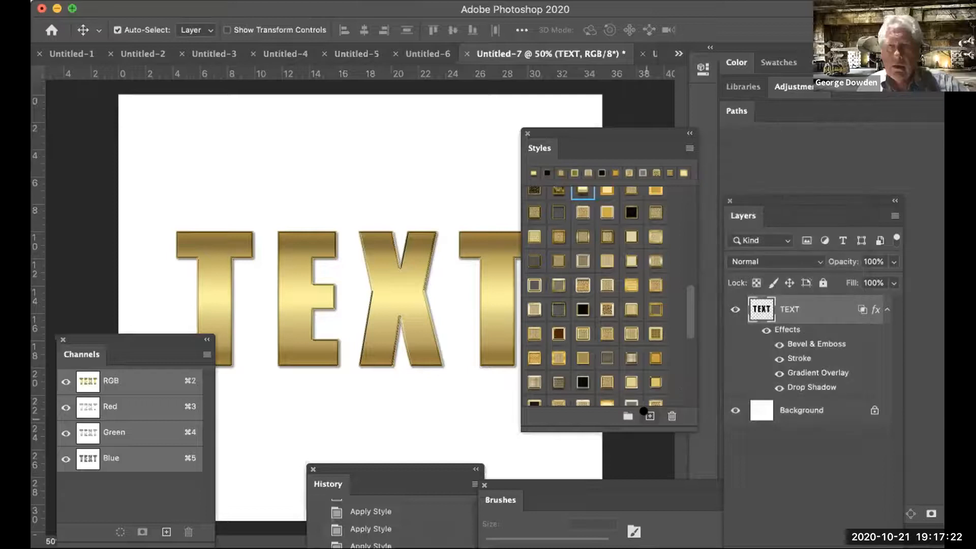
# Step: View the options for saving the TEXT layer's current style as a new preset, without saving it
pyautogui.click(645, 413)
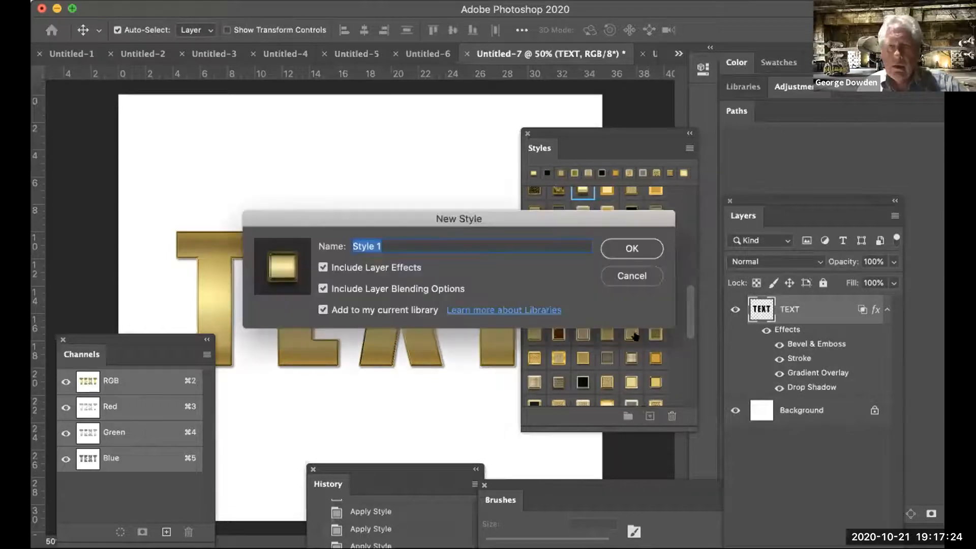
pyautogui.click(631, 276)
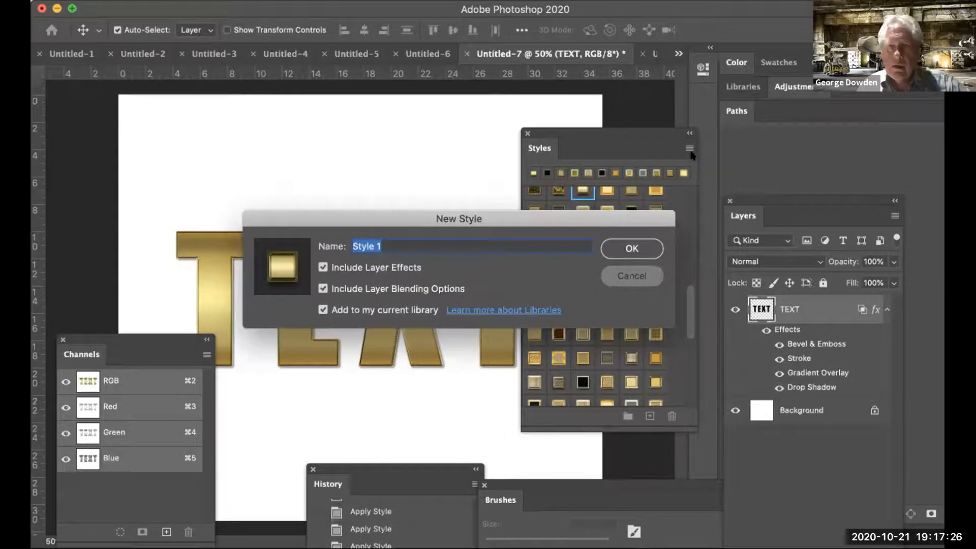
pyautogui.click(690, 149)
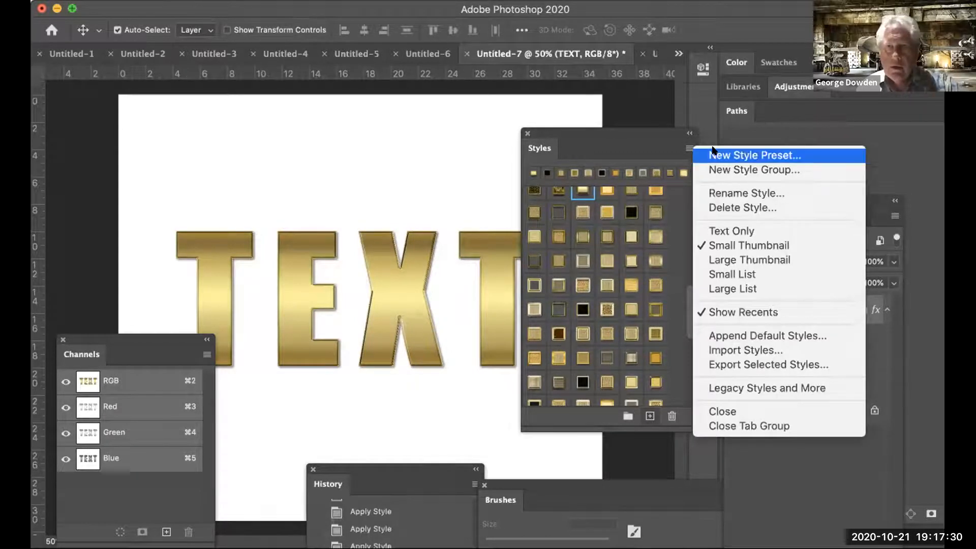
pyautogui.click(709, 153)
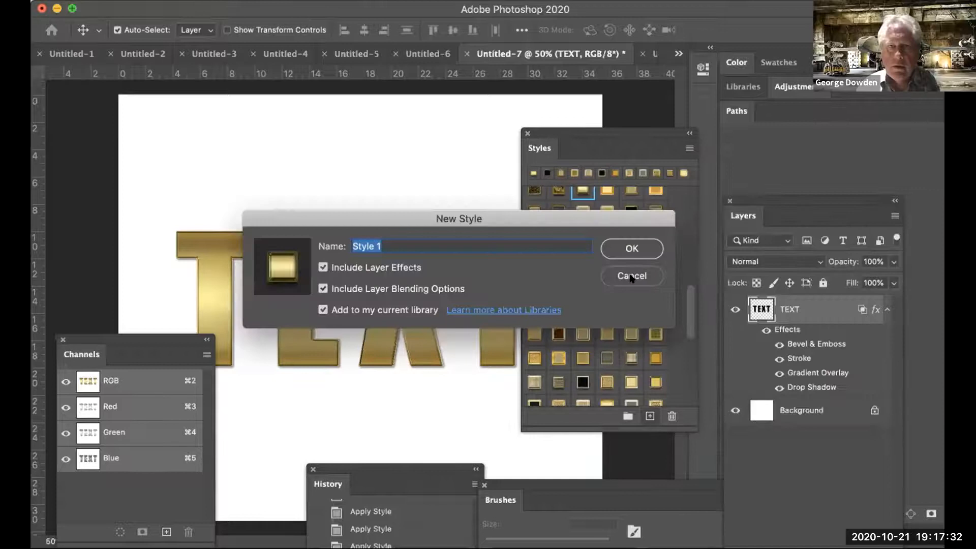
pyautogui.click(630, 277)
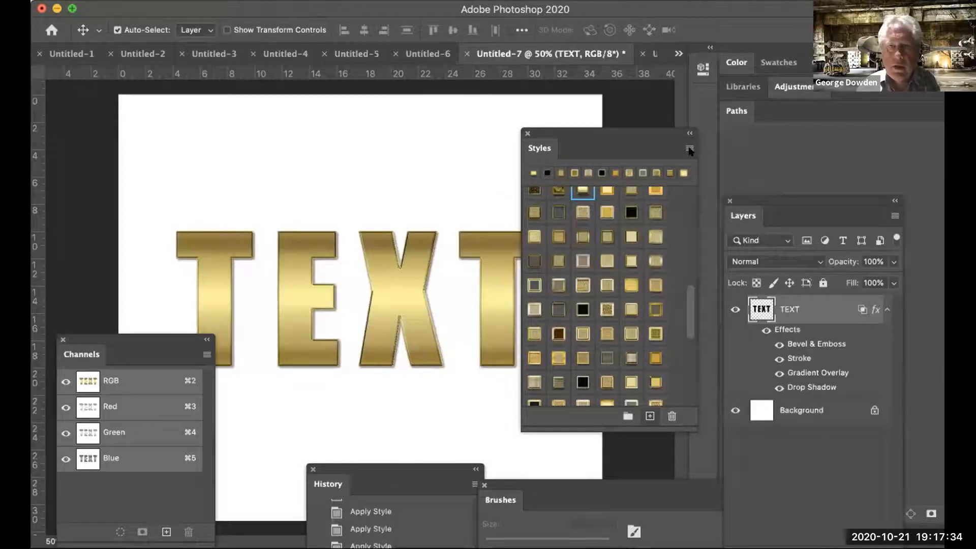
# Step: Import the GlassWater.asl style file from the Desktop folder into the style presets
pyautogui.click(690, 150)
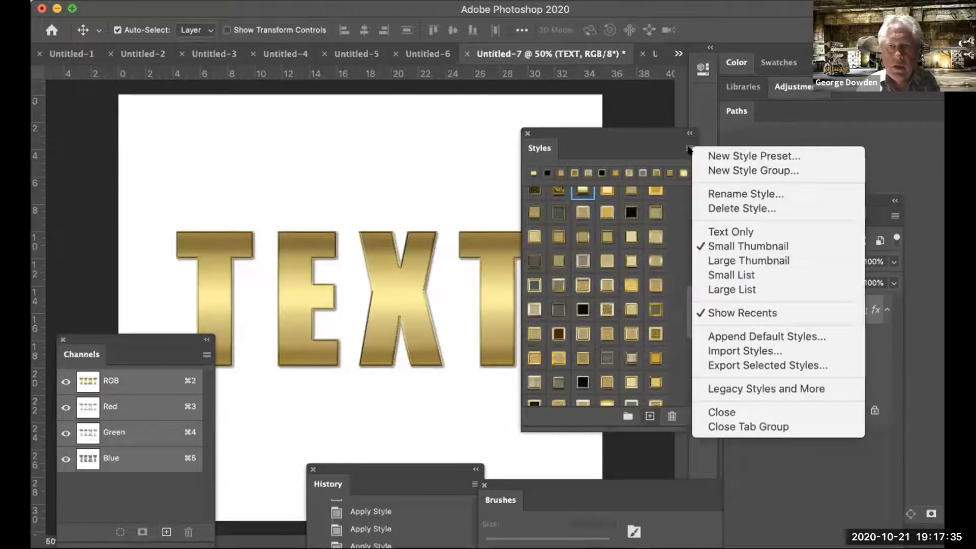
pyautogui.click(768, 350)
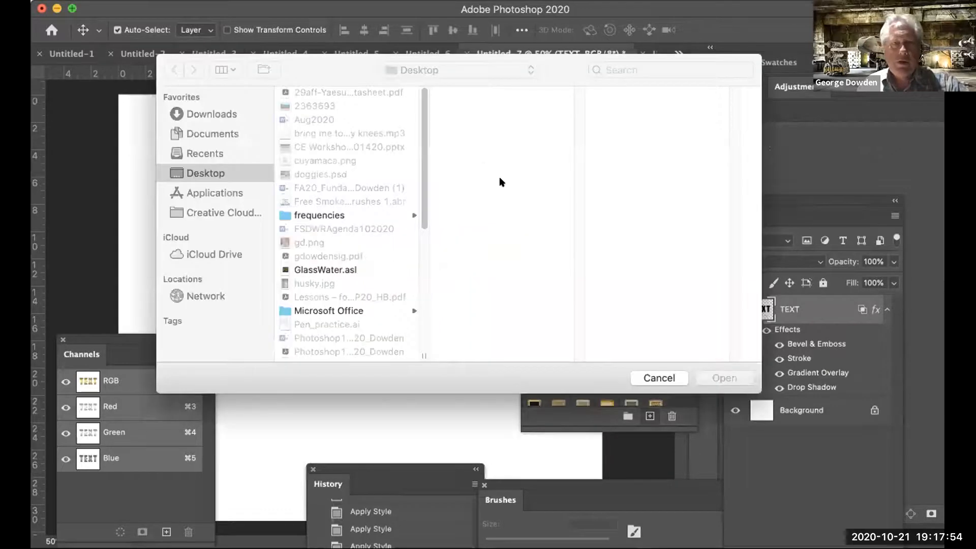
pyautogui.click(206, 117)
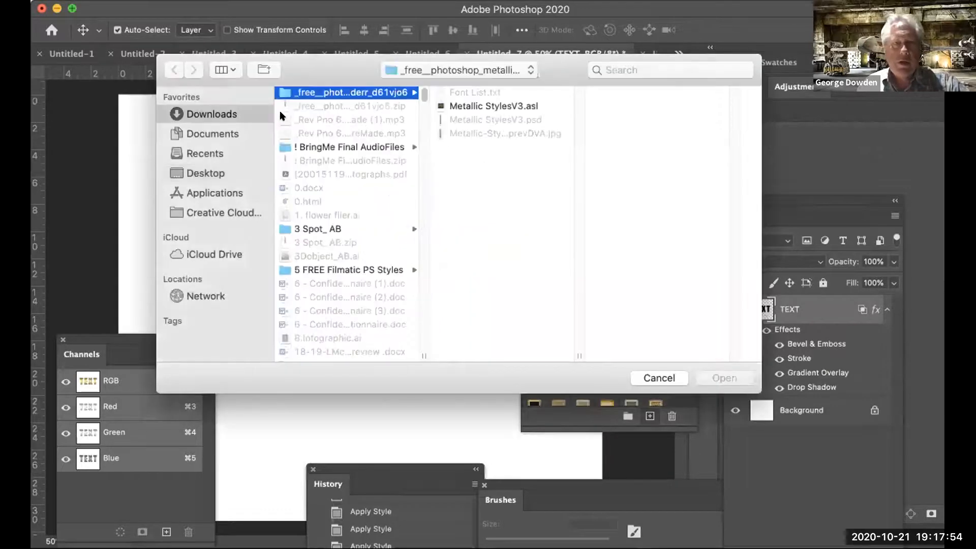
pyautogui.click(206, 172)
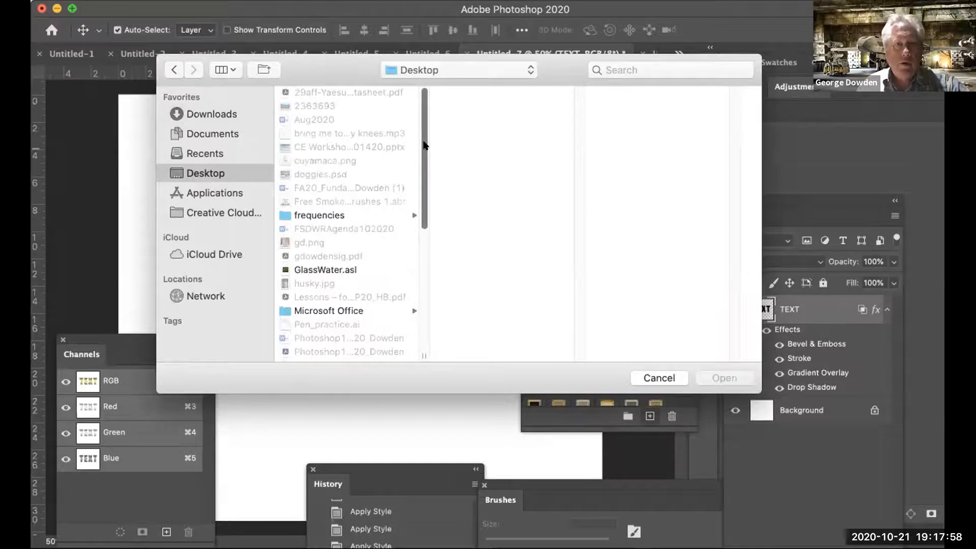
pyautogui.click(317, 271)
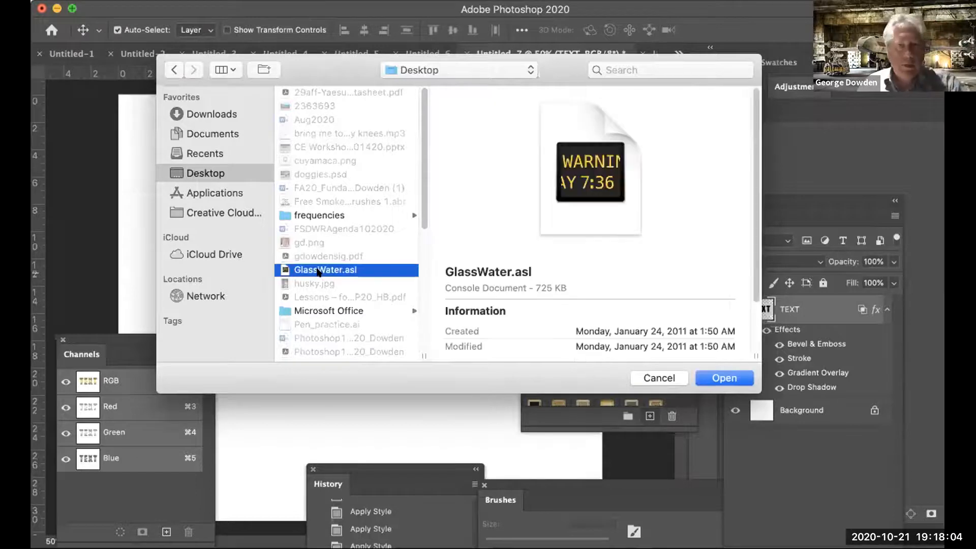
pyautogui.click(724, 378)
# Step: Expand the GlassWater preset group and apply its blue glass style to the TEXT layer
pyautogui.scroll(-2, 689, 383)
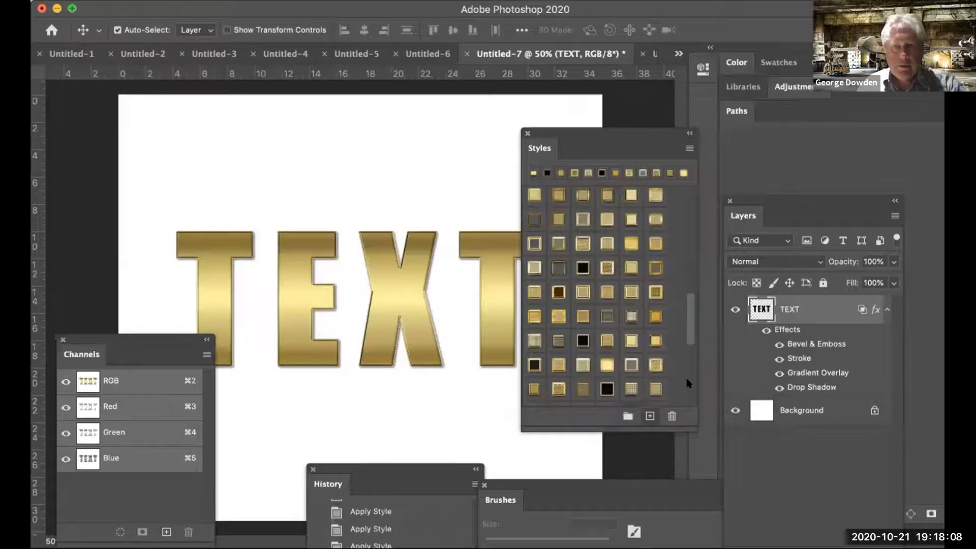
pyautogui.scroll(-5, 689, 383)
pyautogui.scroll(2, 687, 359)
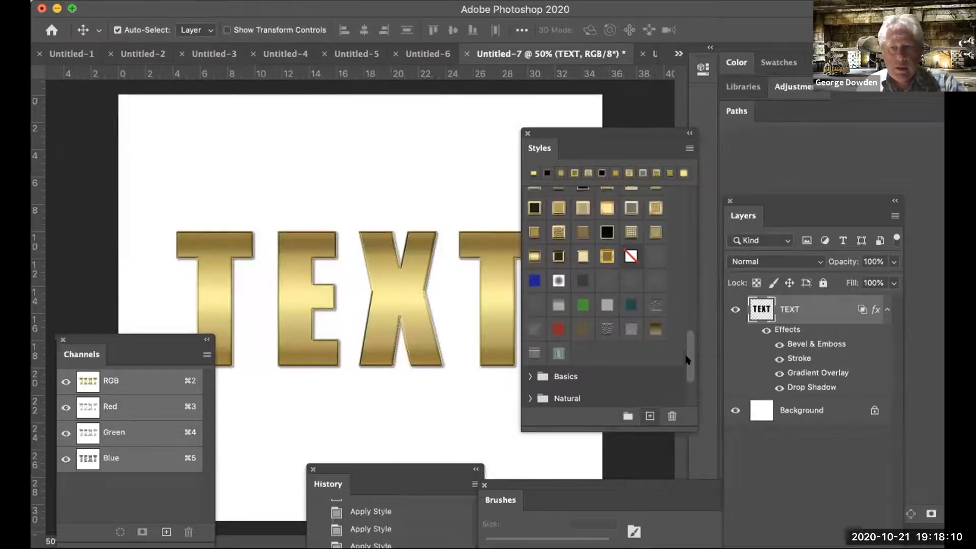
pyautogui.scroll(-3, 682, 397)
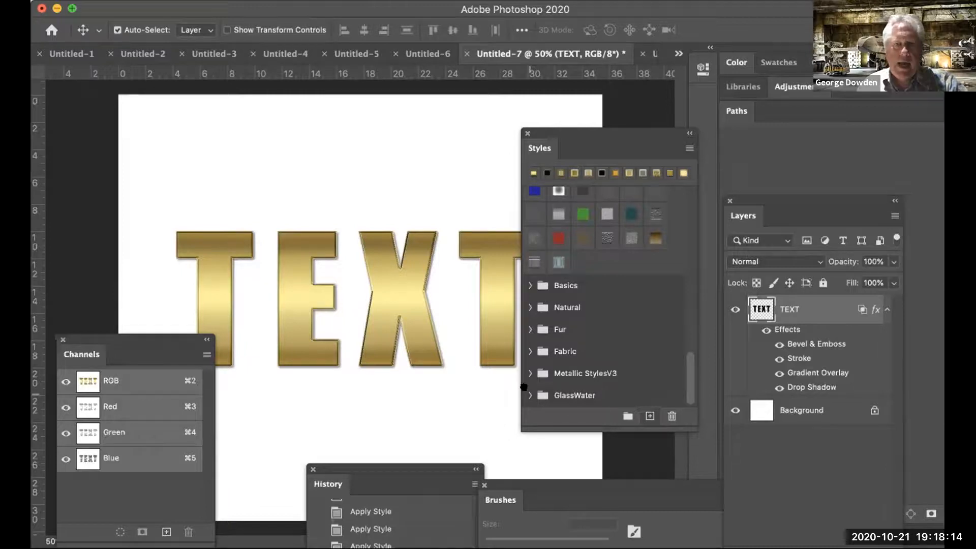
pyautogui.click(685, 390)
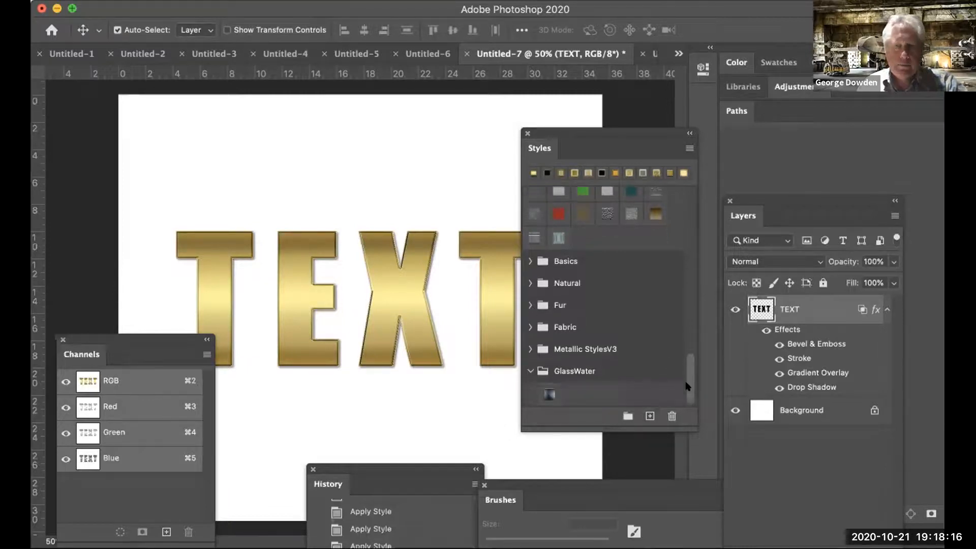
pyautogui.click(550, 394)
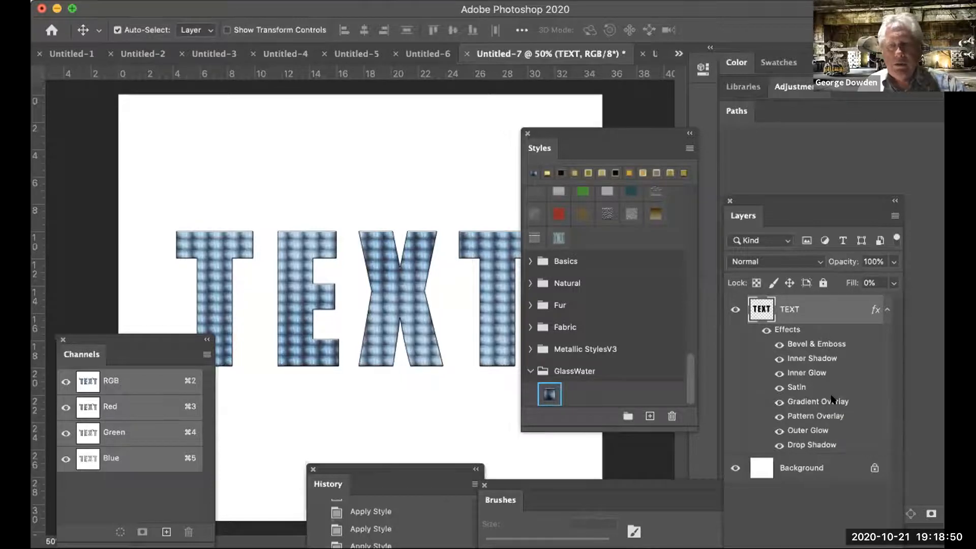
# Step: Set the opacity of the TEXT layer's Gradient Overlay effect to 4%
pyautogui.doubleClick(811, 305)
pyautogui.moveTo(671, 117); pyautogui.dragTo(731, 216)
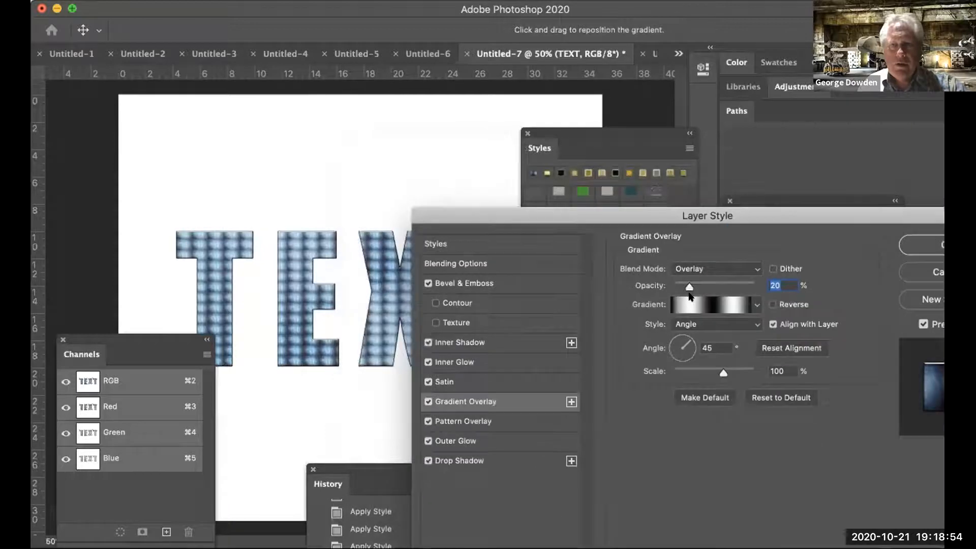
pyautogui.moveTo(690, 296); pyautogui.dragTo(679, 295)
pyautogui.moveTo(742, 219); pyautogui.dragTo(713, 223)
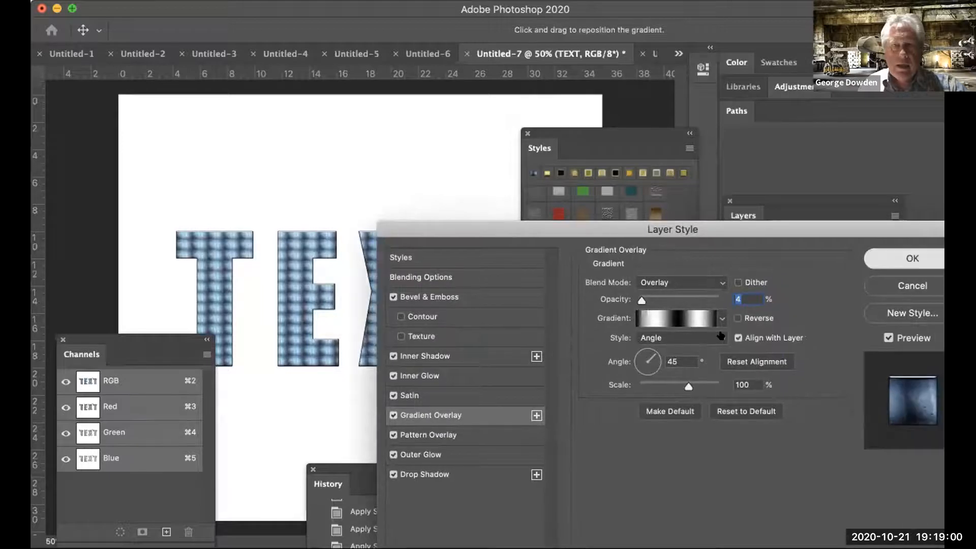
pyautogui.press('Return')
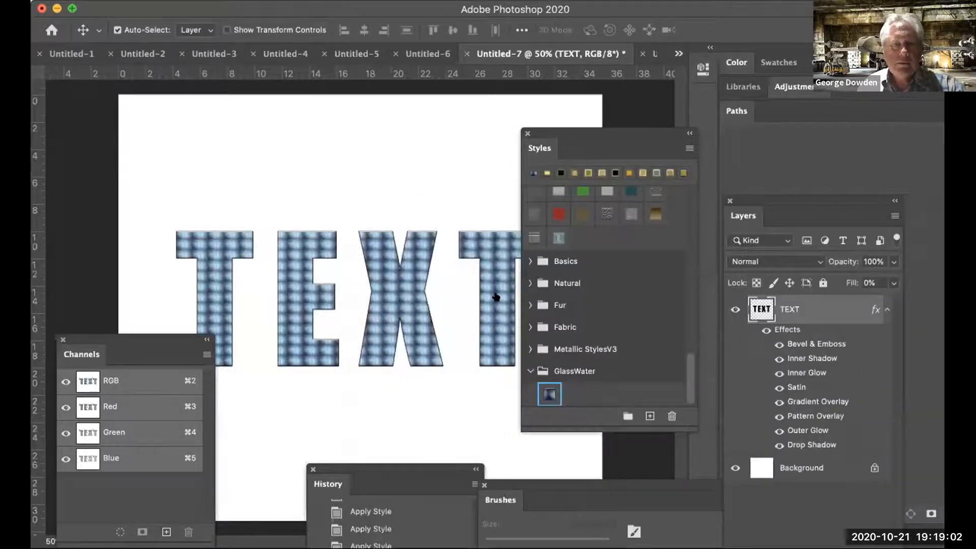
# Step: Expand the Metallic StylesV3 preset group and apply the shiny gold style from its fifth row to the TEXT layer
pyautogui.click(525, 350)
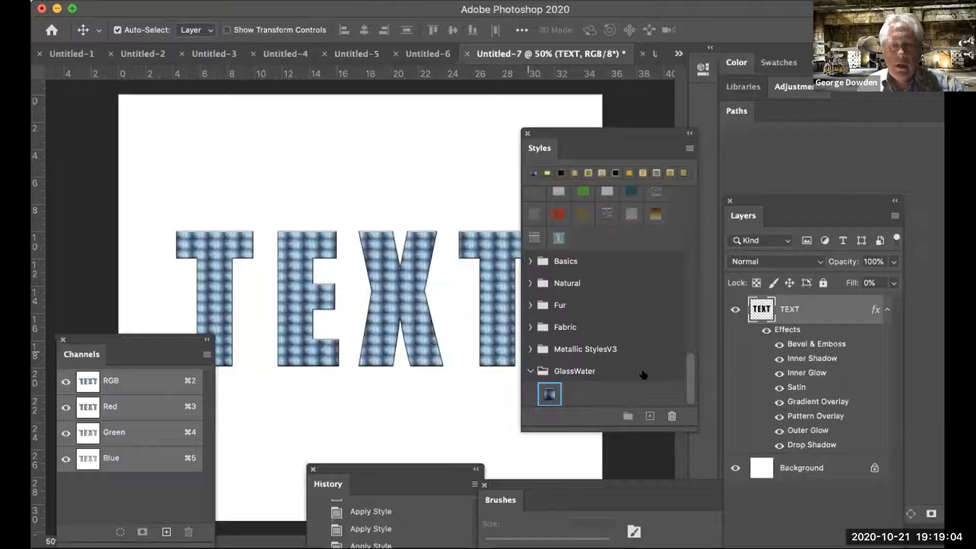
pyautogui.scroll(-5, 687, 350)
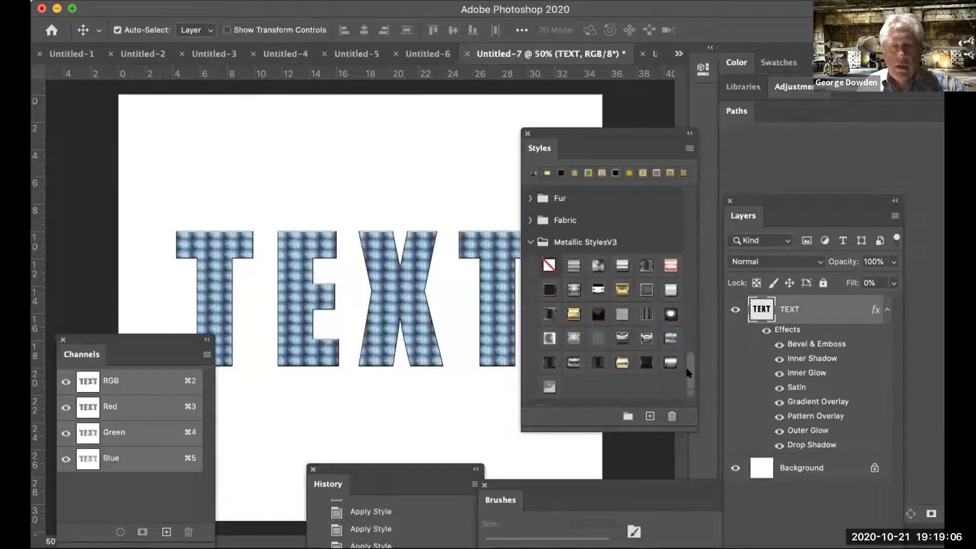
pyautogui.click(618, 353)
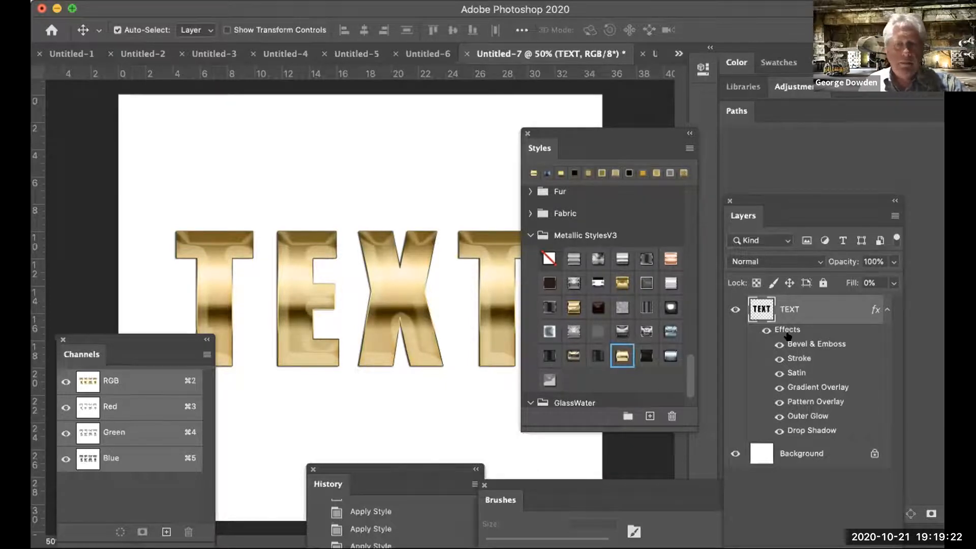
# Step: Toggle the TEXT layer's Stroke, Outer Glow and Drop Shadow effects off and back on to compare the gold lettering
pyautogui.click(778, 358)
pyautogui.click(778, 359)
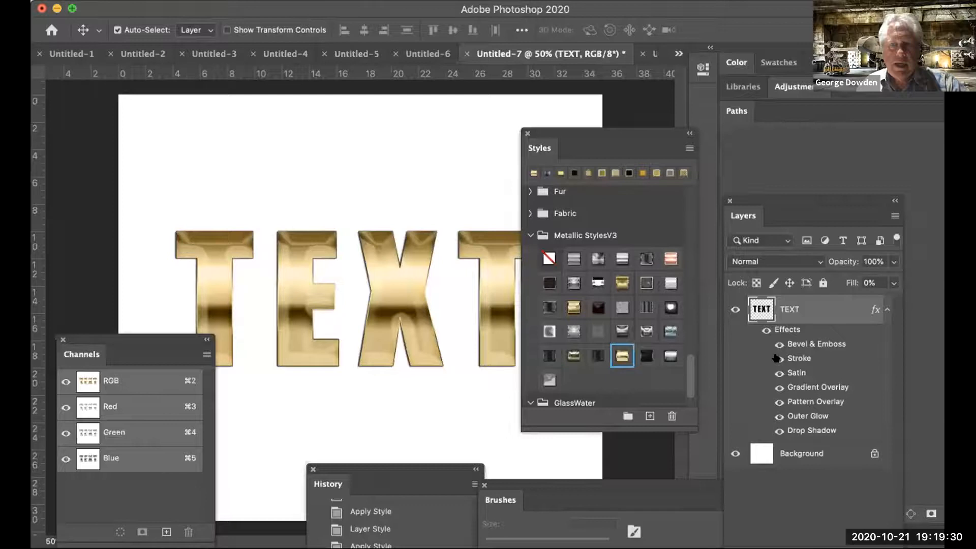
pyautogui.click(778, 358)
pyautogui.click(779, 416)
pyautogui.click(779, 432)
pyautogui.click(778, 432)
pyautogui.click(779, 432)
pyautogui.click(779, 417)
pyautogui.click(779, 432)
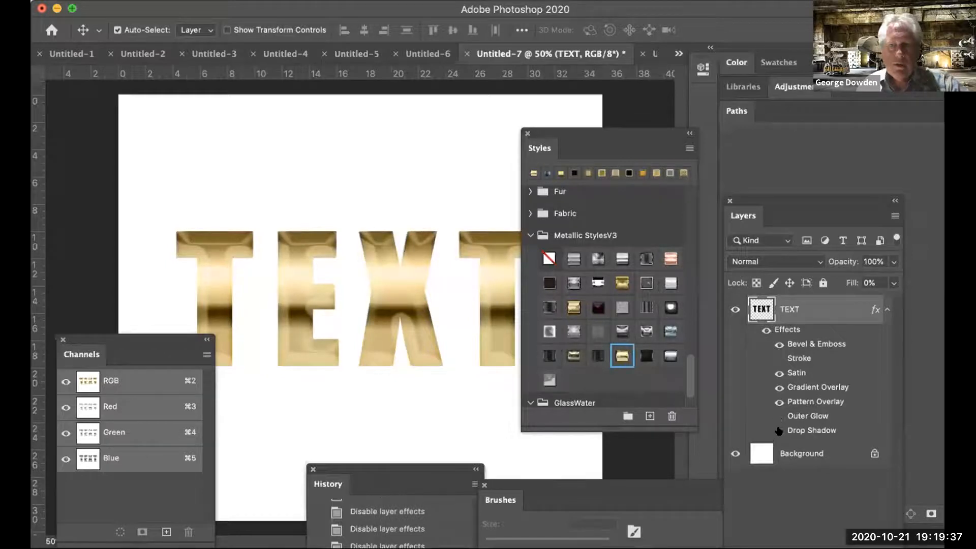
pyautogui.click(778, 359)
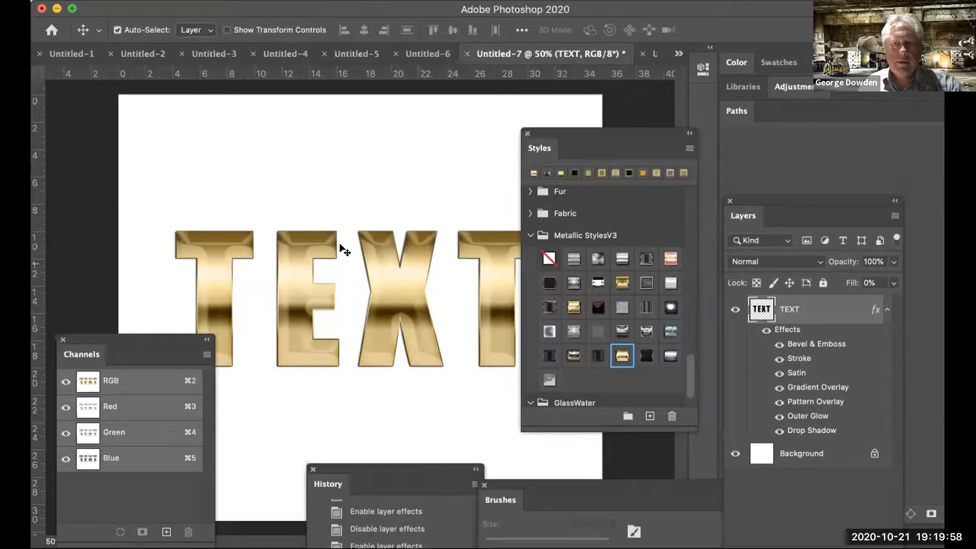
pyautogui.rightClick(775, 333)
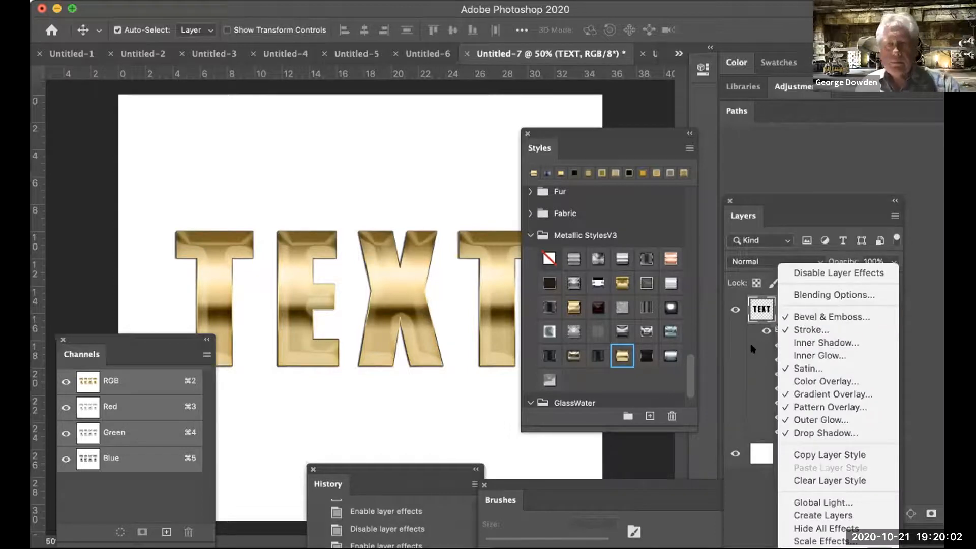
pyautogui.click(95, 4)
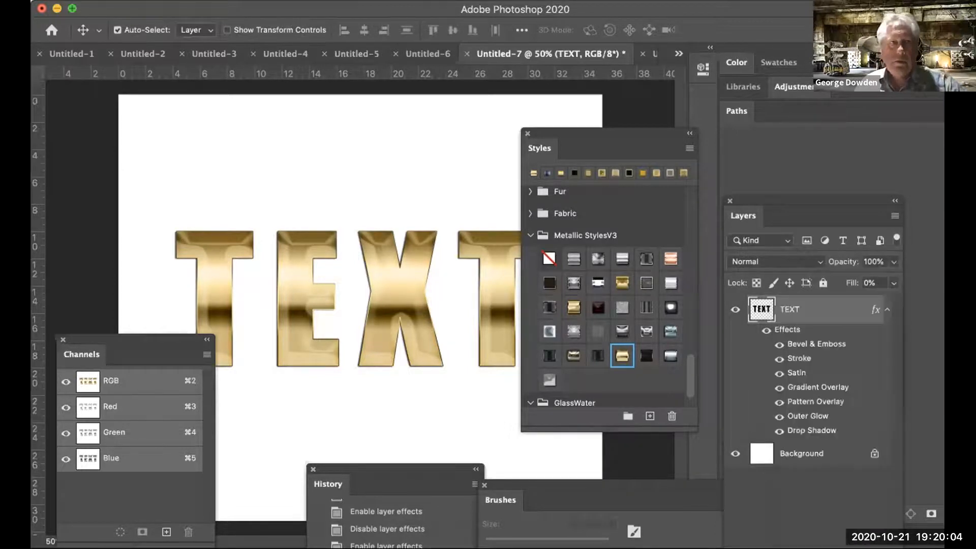
# Step: Create a 562 x 499 pixel document at 72 pixels/inch in RGB Color with a white background
pyautogui.click(97, 1)
pyautogui.click(99, 8)
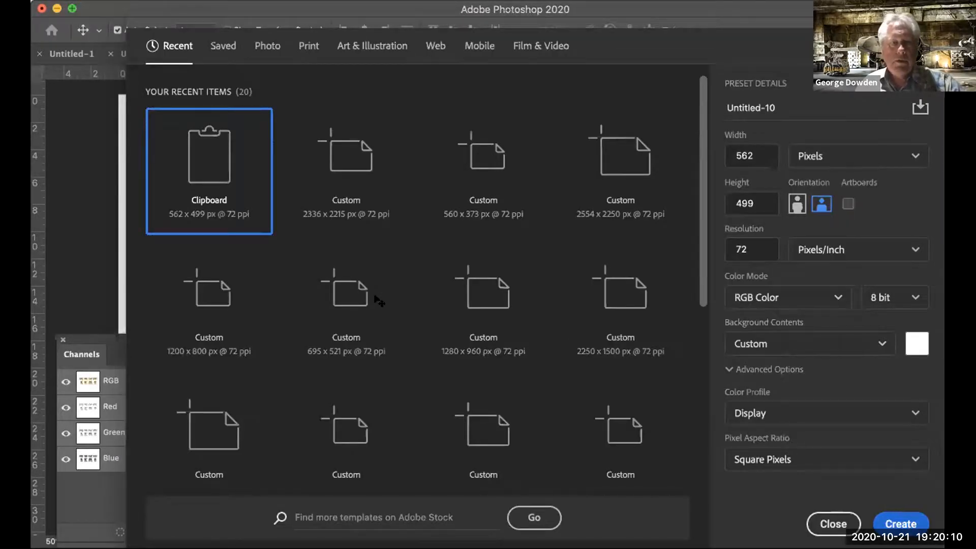
pyautogui.press('Escape')
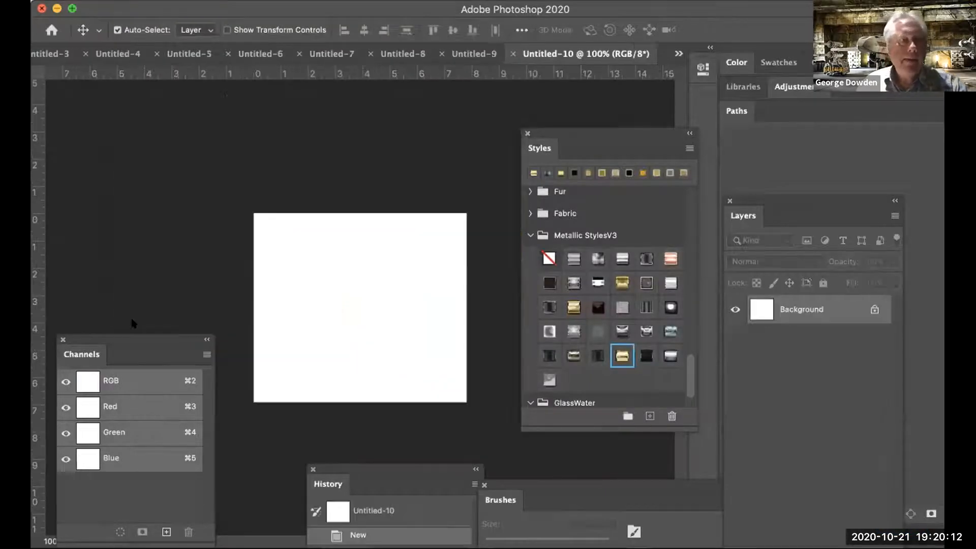
# Step: Add horizontal placeholder text on the white canvas in Impact and set its size to 72 pt
pyautogui.click(21, 377)
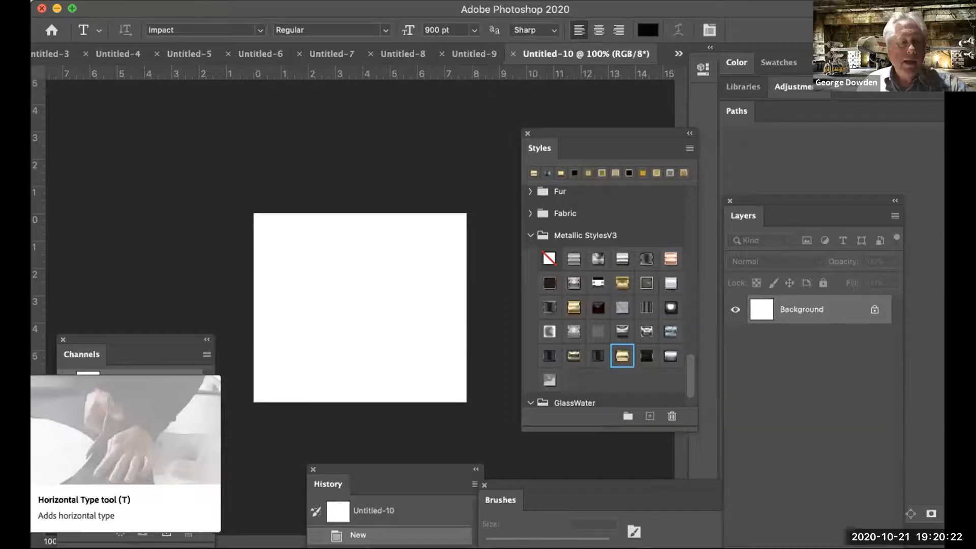
pyautogui.click(21, 362)
pyautogui.click(77, 363)
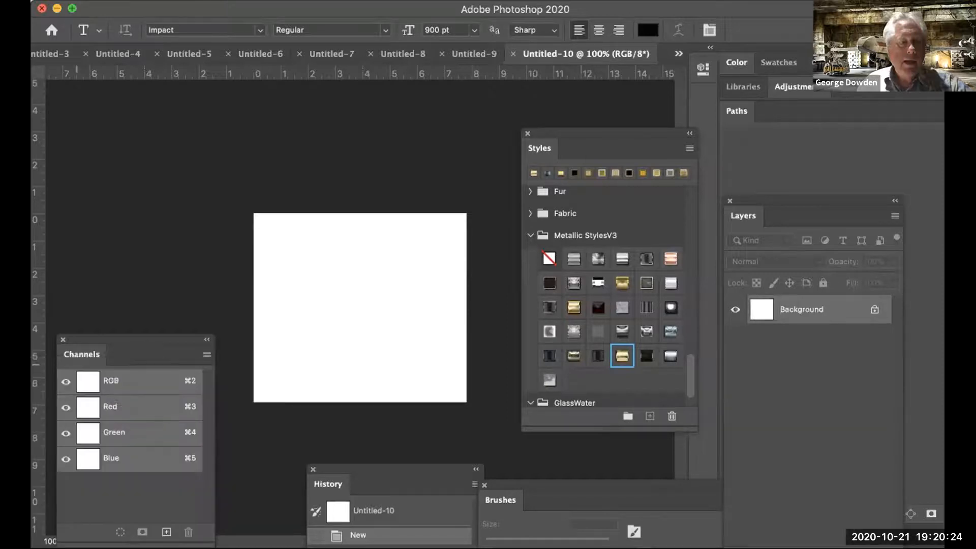
pyautogui.click(301, 125)
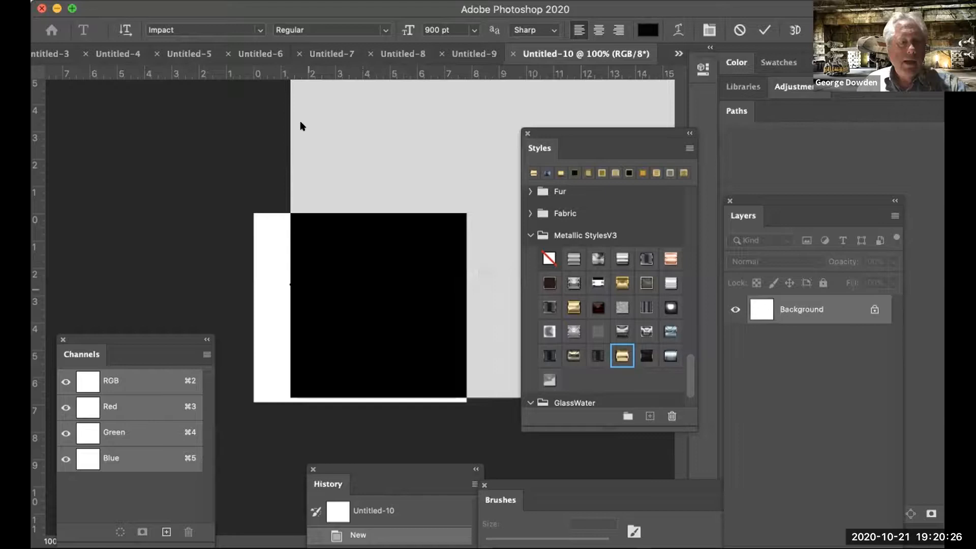
pyautogui.click(474, 31)
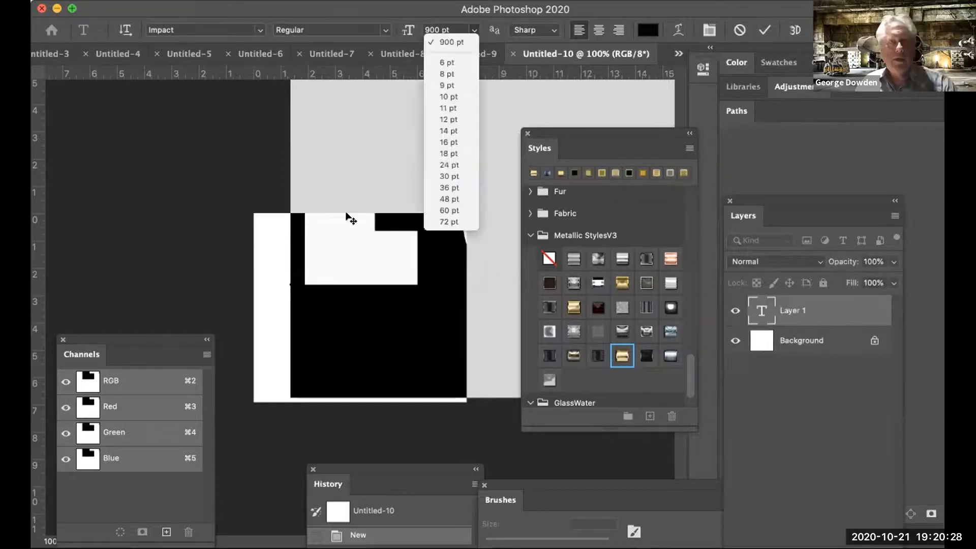
pyautogui.click(449, 222)
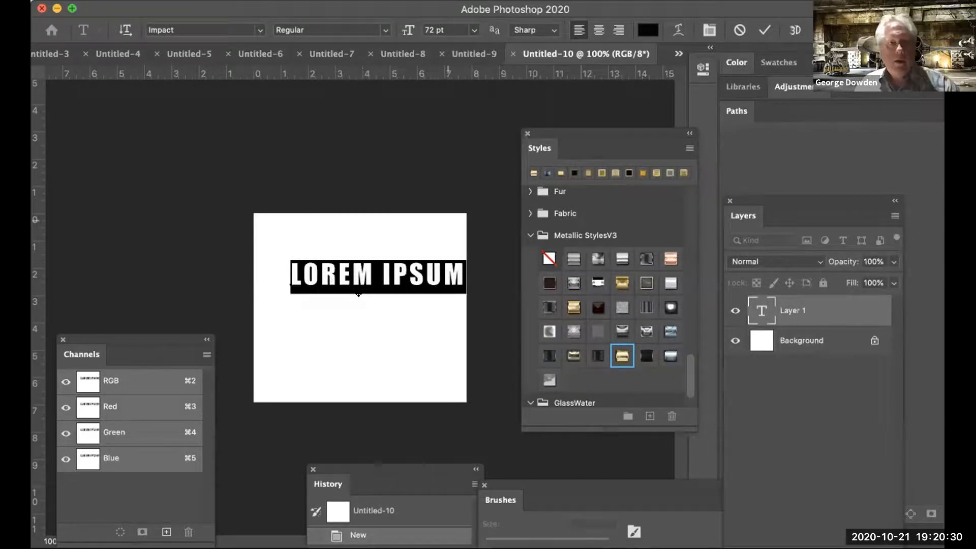
pyautogui.press('super+Return')
# Step: Move the LOREM IPSUM text toward the middle of the canvas and replace its wording with CHANGE
pyautogui.press('v')
pyautogui.moveTo(338, 297); pyautogui.dragTo(320, 316)
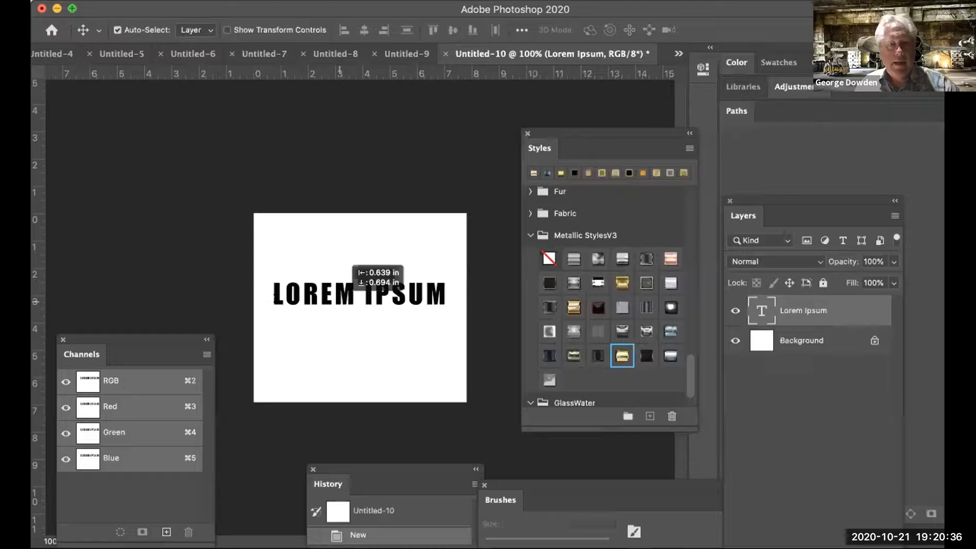
pyautogui.doubleClick(446, 300)
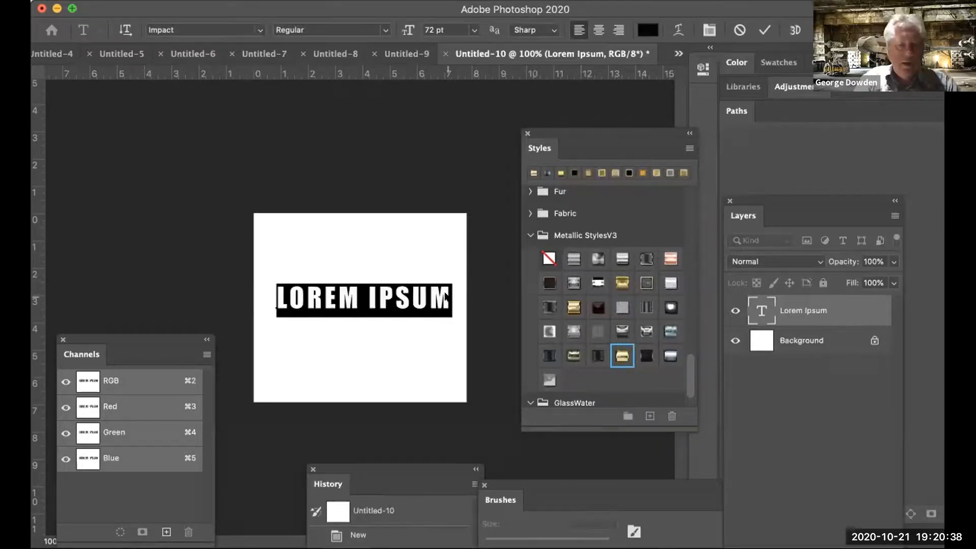
pyautogui.write('CHANGE')
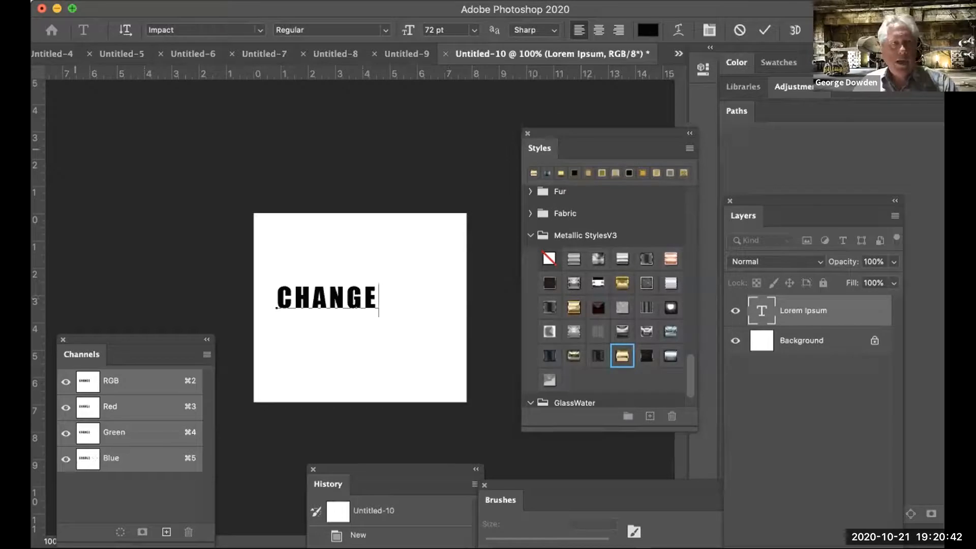
pyautogui.press('super+Return')
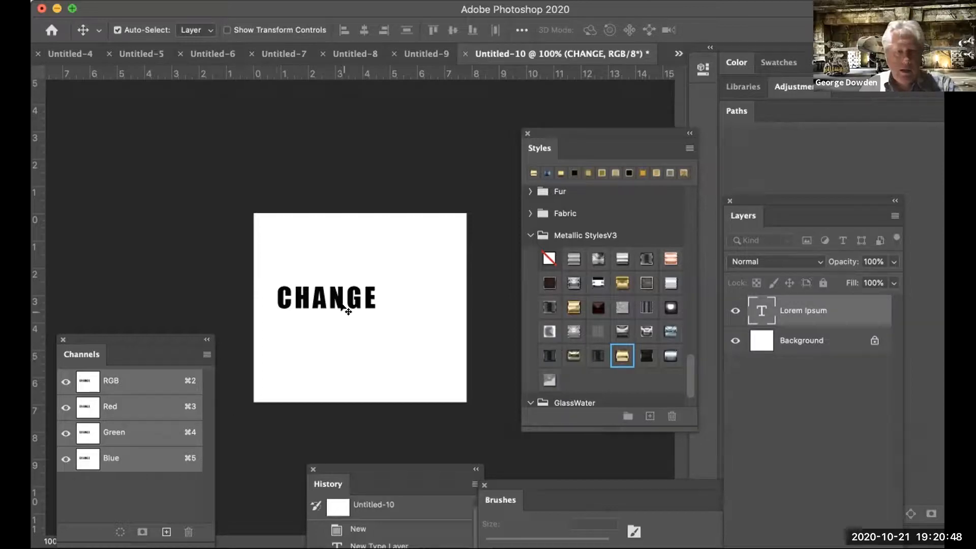
# Step: Undo the CHANGE text edits back to the blank white canvas
pyautogui.press('super')
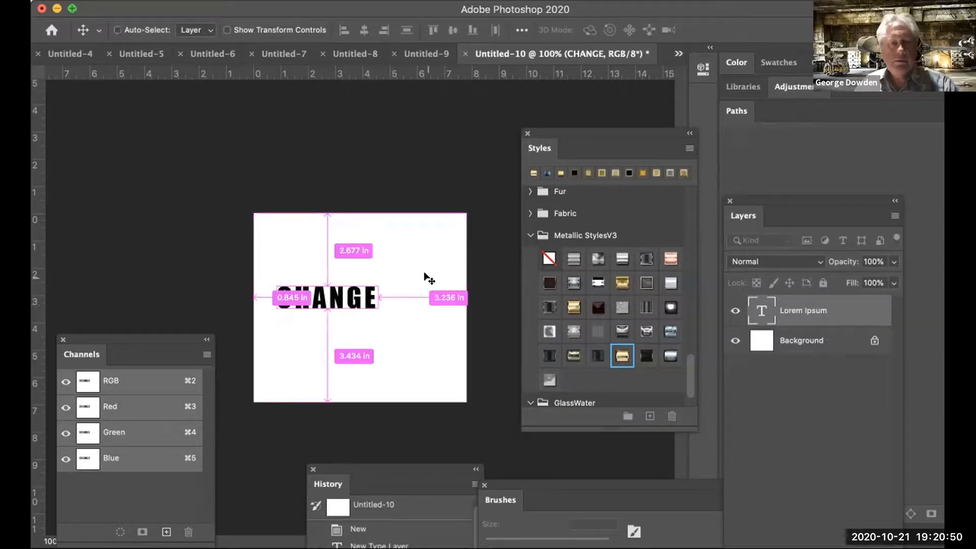
pyautogui.press('super+z')
pyautogui.press('super+z')
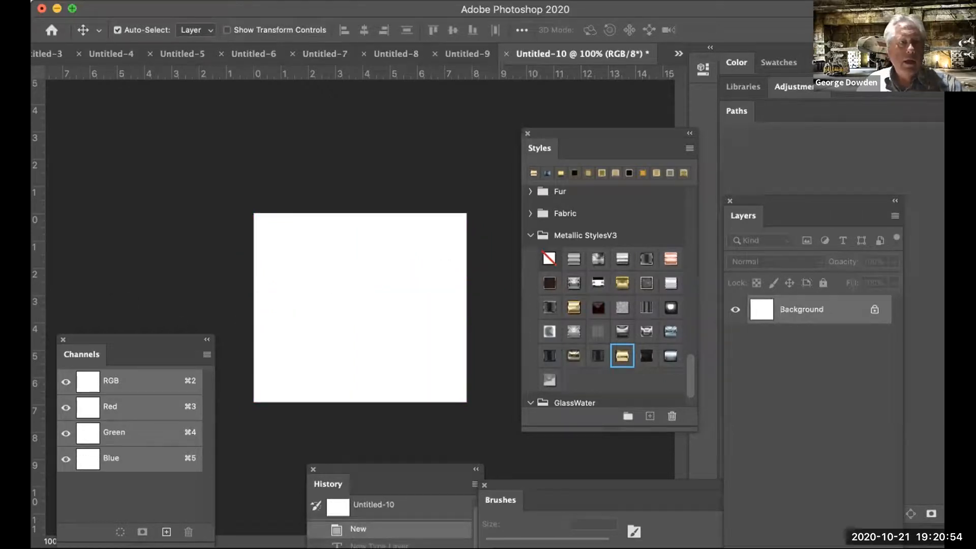
# Step: Add 72 pt vertical placeholder text with the Vertical Type tool and move it up to start at the canvas's upper edge
pyautogui.click(19, 364)
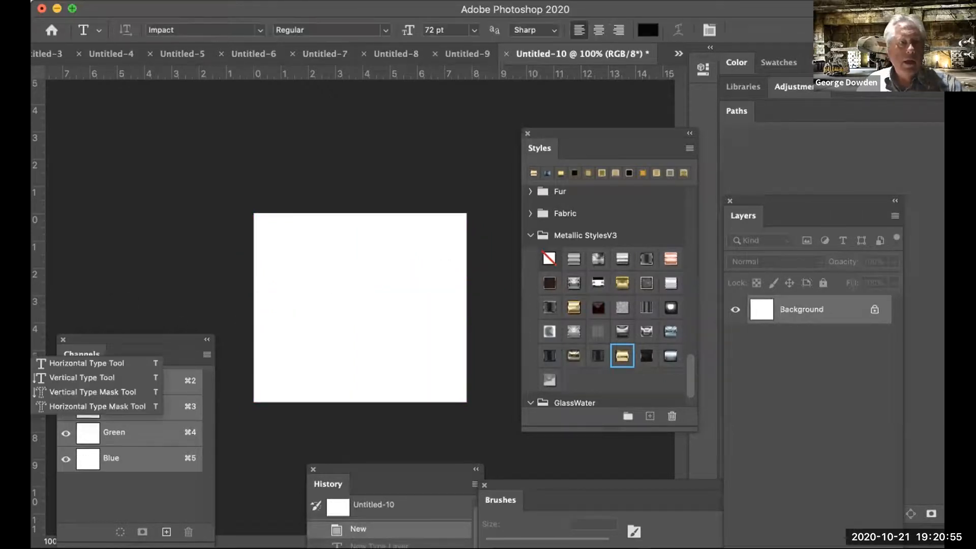
pyautogui.click(64, 379)
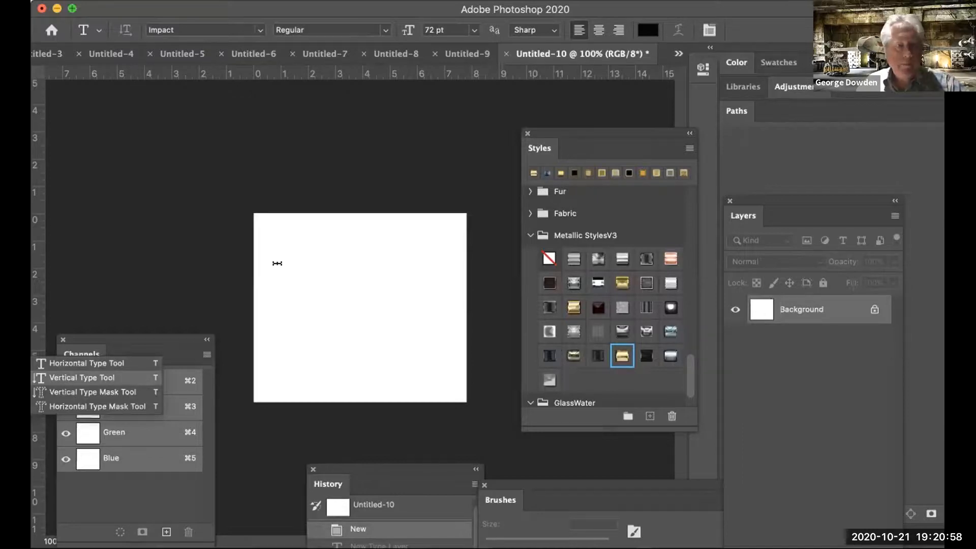
pyautogui.click(278, 372)
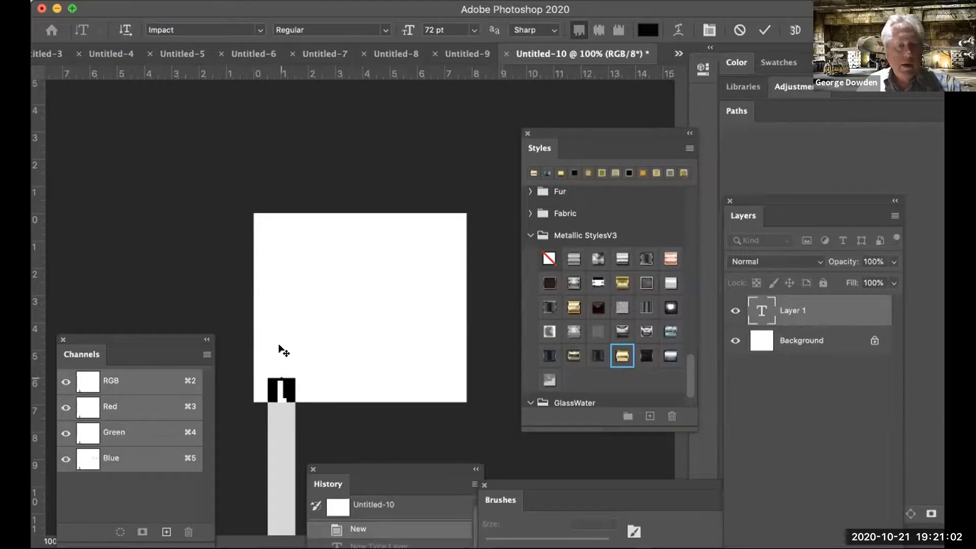
pyautogui.click(36, 100)
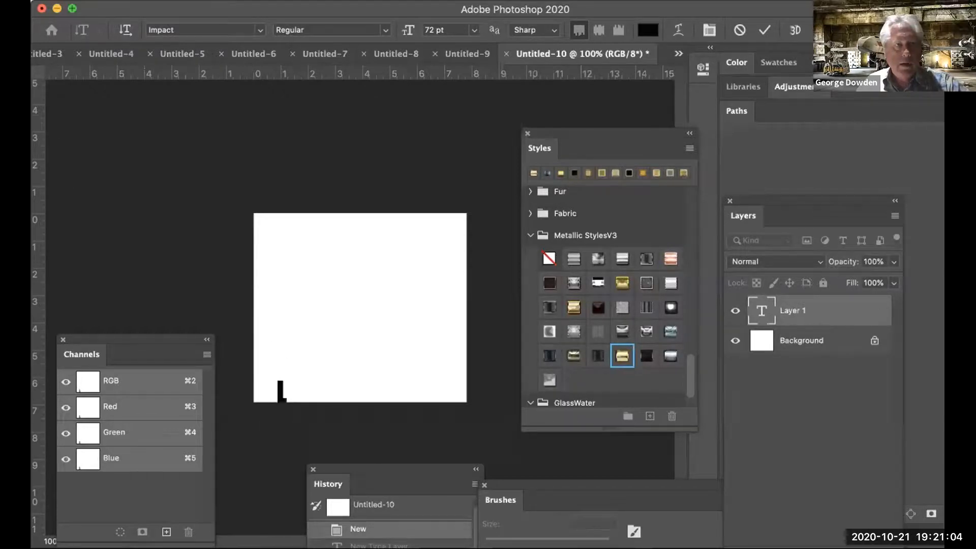
pyautogui.moveTo(276, 267); pyautogui.dragTo(288, 204)
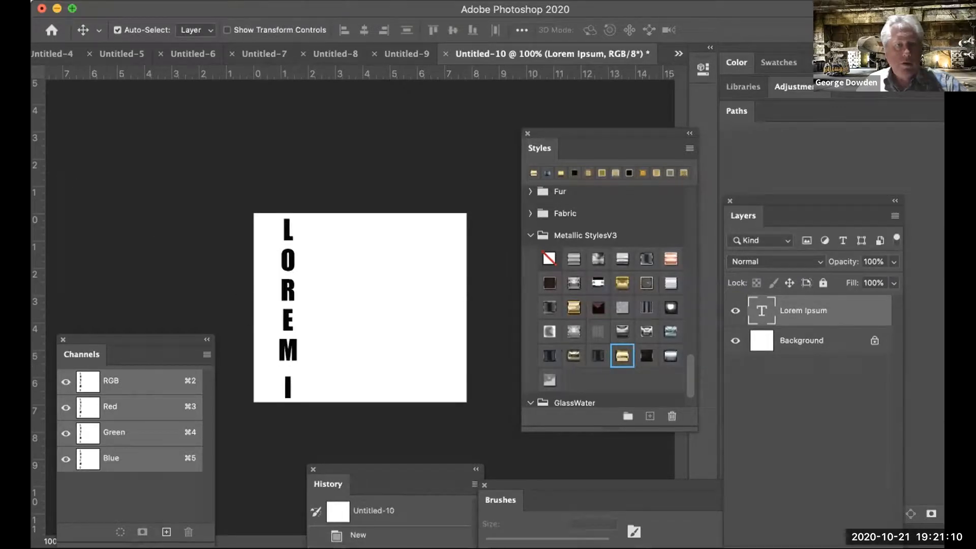
# Step: Replace the vertical placeholder text with HEIGHT and shift it slightly downward on the canvas
pyautogui.press('t')
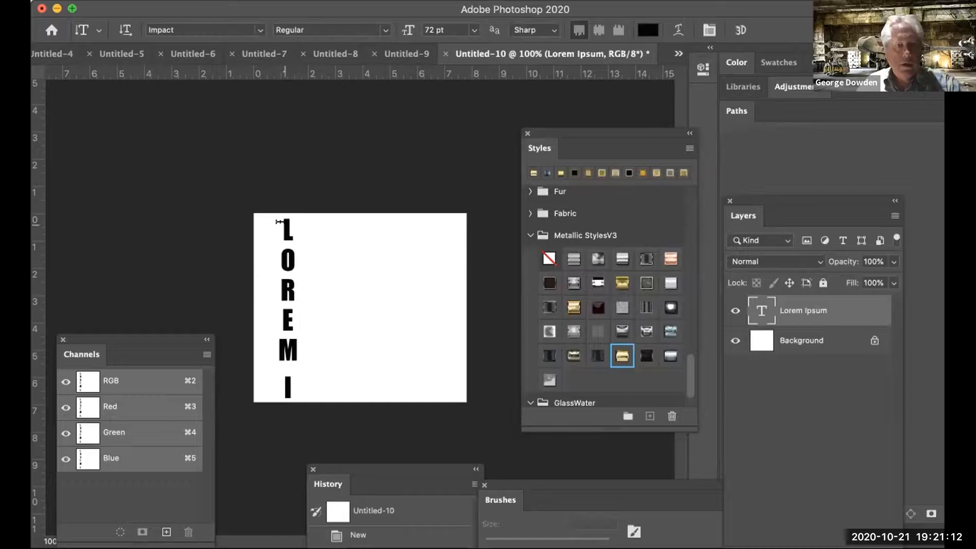
pyautogui.tripleClick(278, 222)
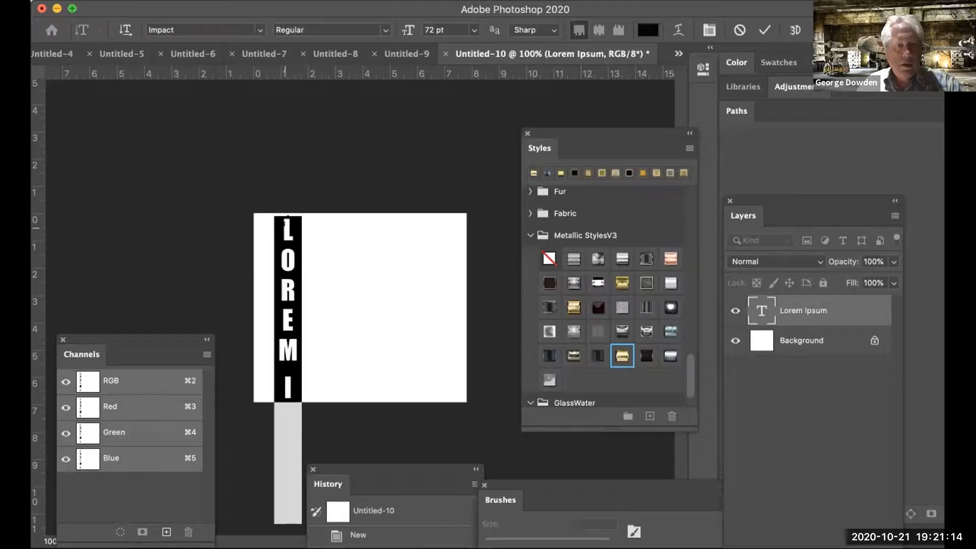
pyautogui.write('HE')
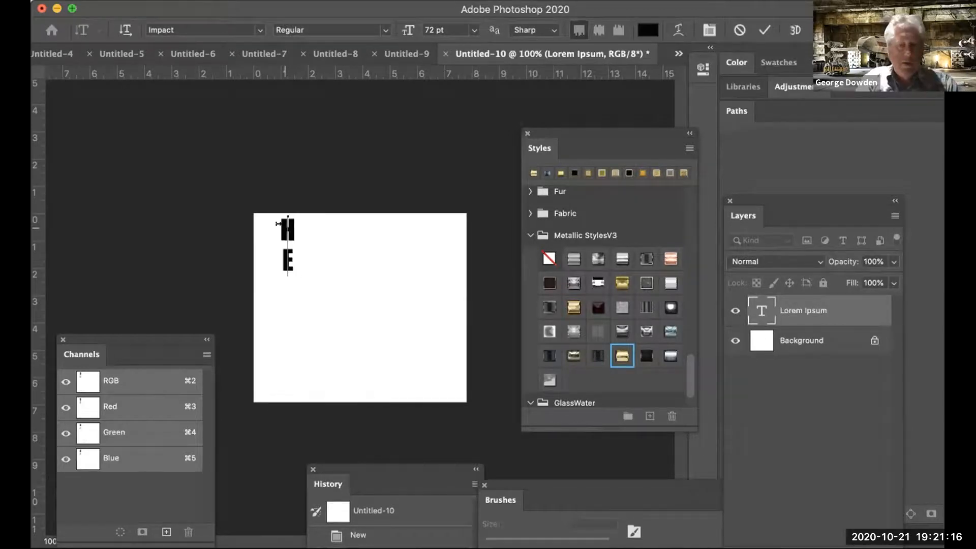
pyautogui.write('IGHT')
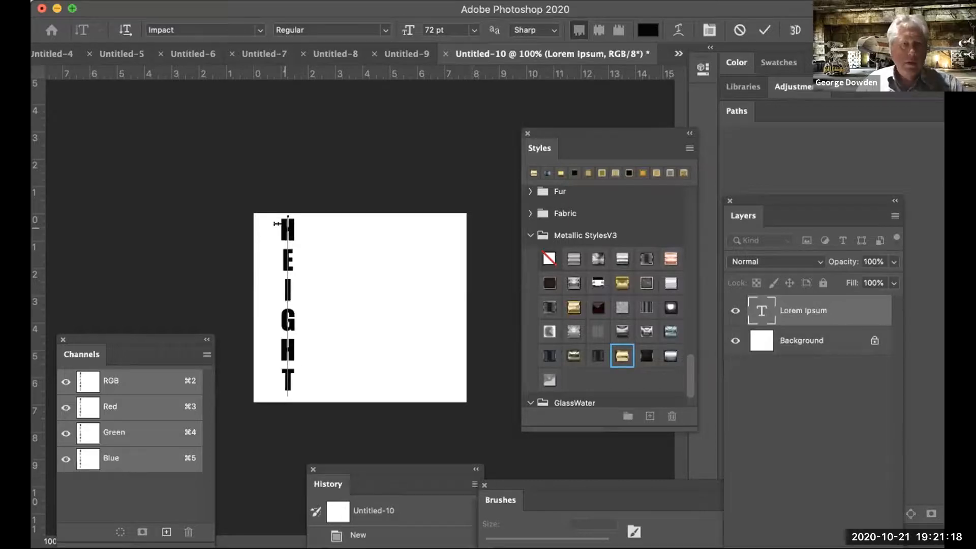
pyautogui.click(41, 84)
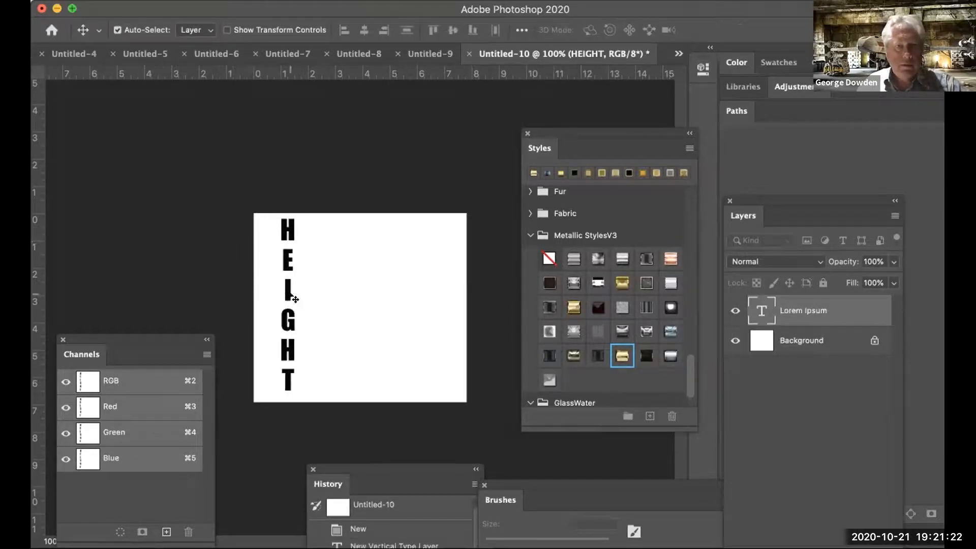
pyautogui.moveTo(295, 299); pyautogui.dragTo(297, 304)
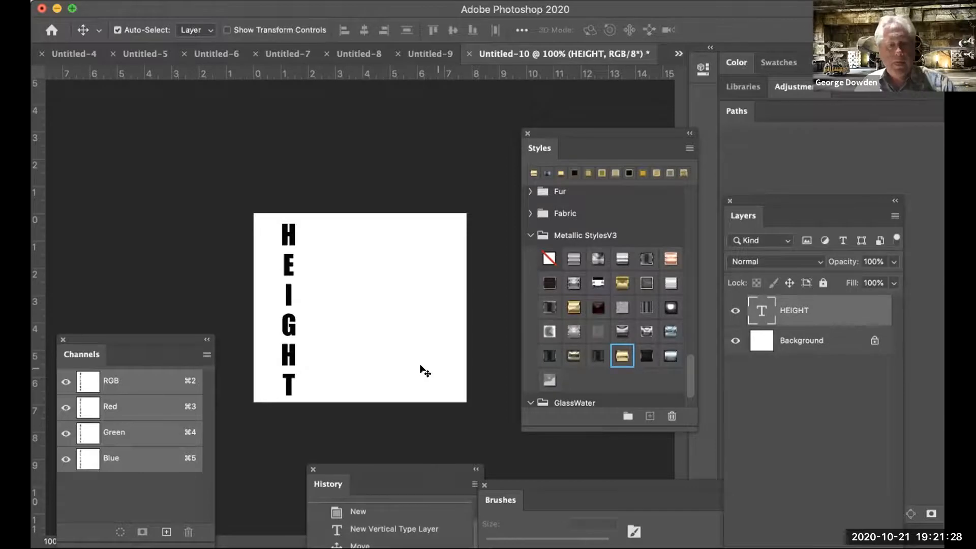
# Step: Undo the vertical HEIGHT text, including its move and creation, back to the blank canvas
pyautogui.press('super+z')
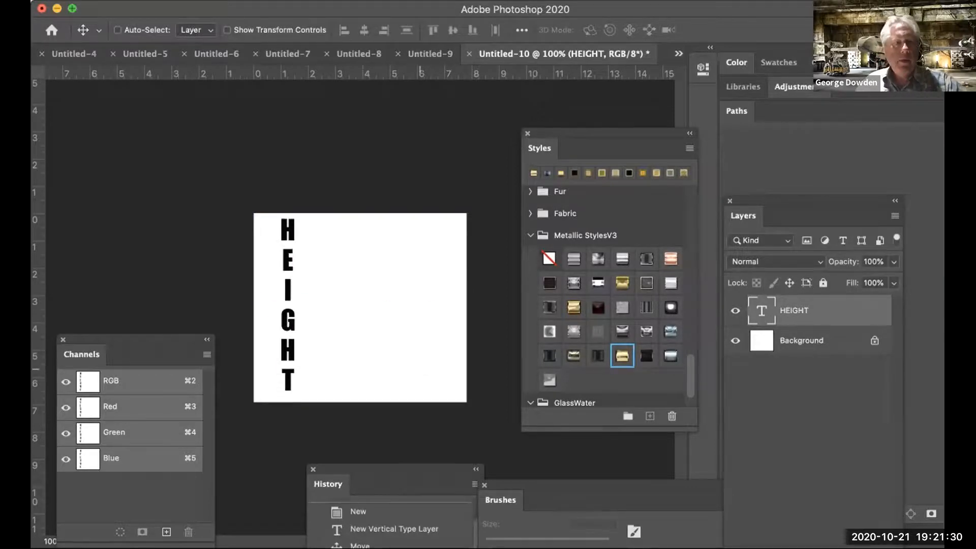
pyautogui.press('super+z')
pyautogui.press('super+z')
# Step: Create a PRETTY text selection at 72 pt on the blank canvas with the Horizontal Type Mask tool
pyautogui.click(22, 363)
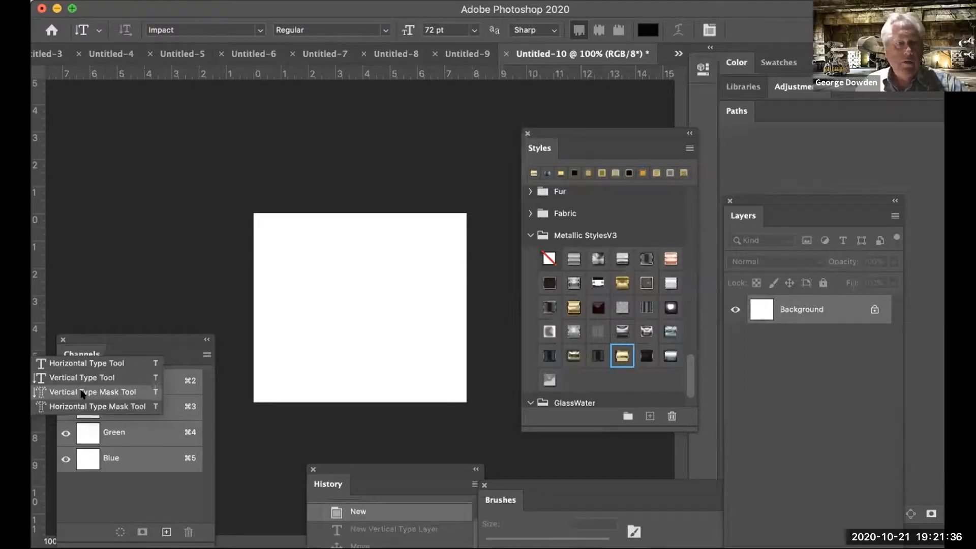
pyautogui.click(81, 392)
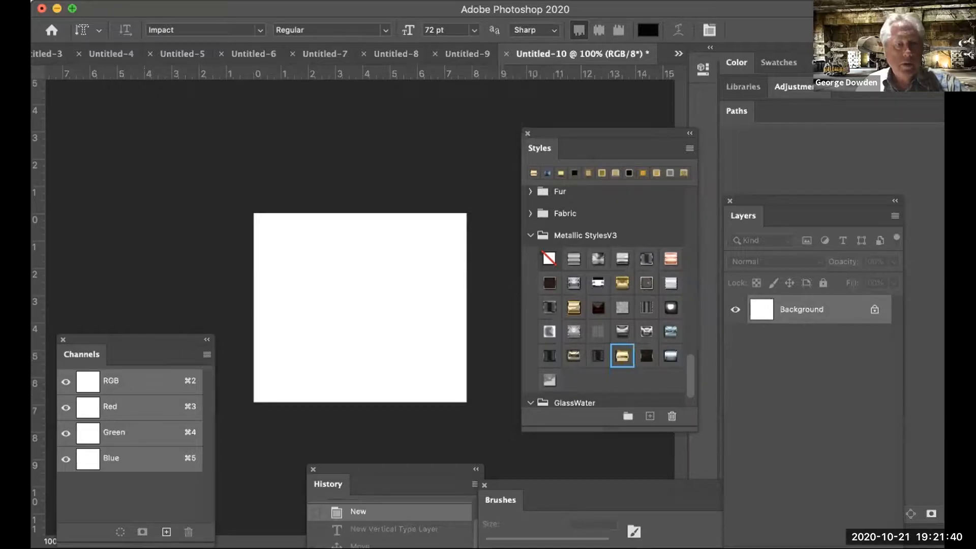
pyautogui.click(17, 364)
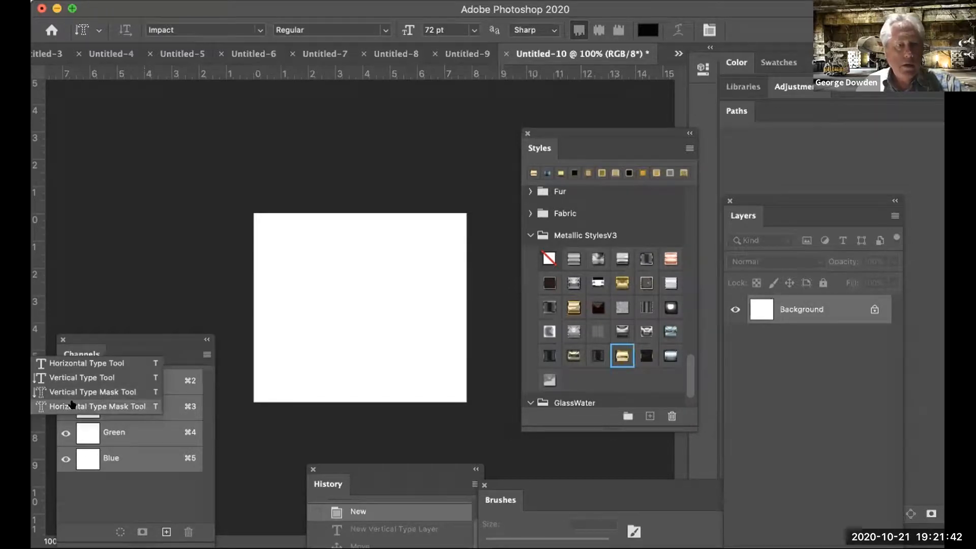
pyautogui.click(73, 405)
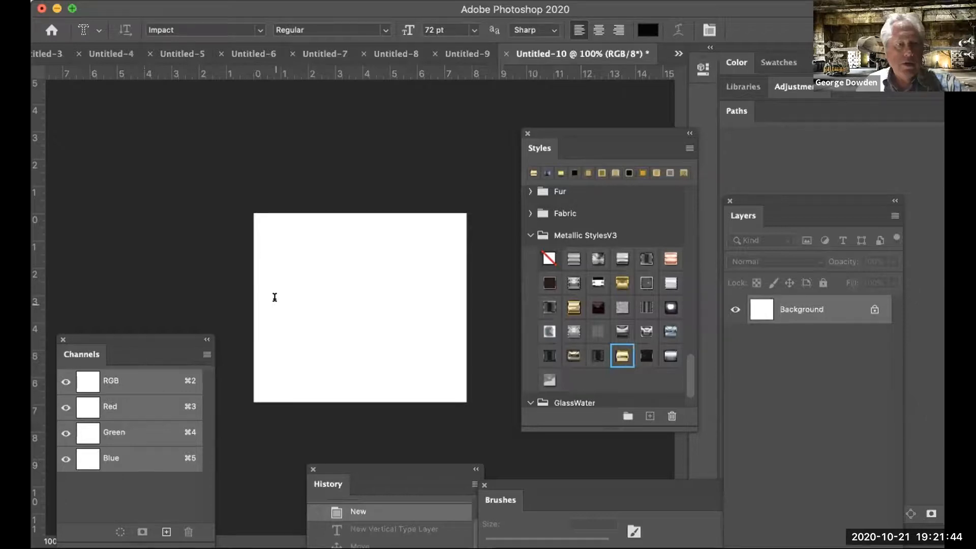
pyautogui.click(275, 298)
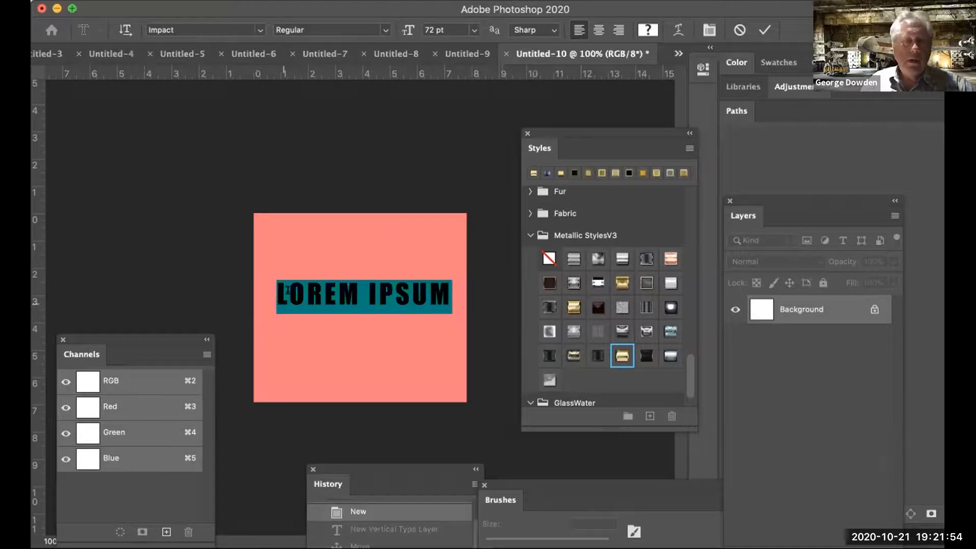
pyautogui.moveTo(277, 292); pyautogui.dragTo(448, 276)
pyautogui.write('PRETTY')
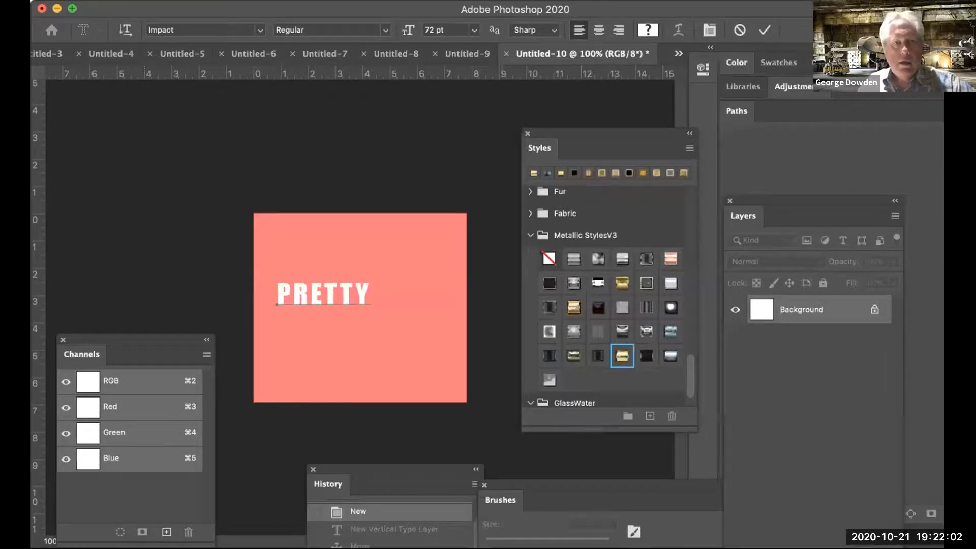
pyautogui.click(24, 54)
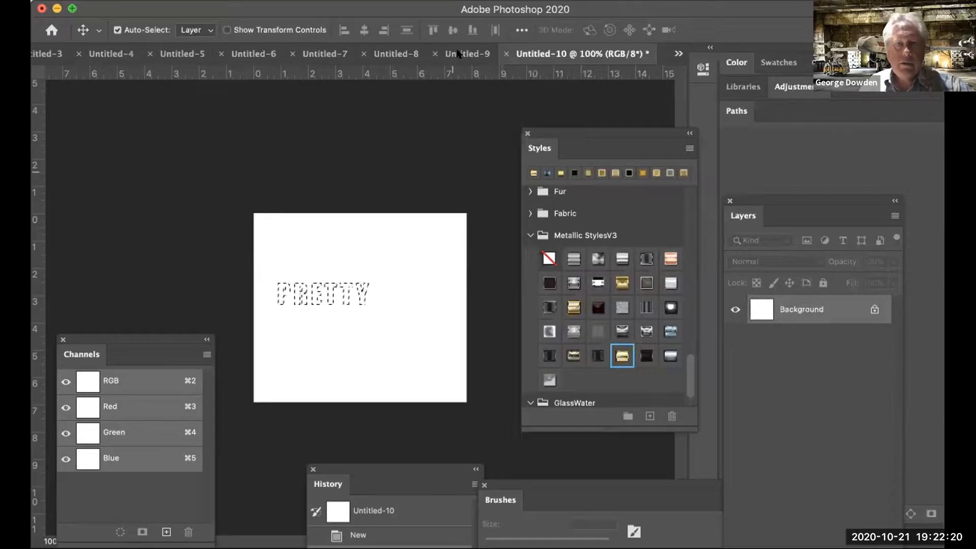
# Step: Switch to the Untitled-6 temple street photo and move the Styles panel clear of the image
pyautogui.click(409, 56)
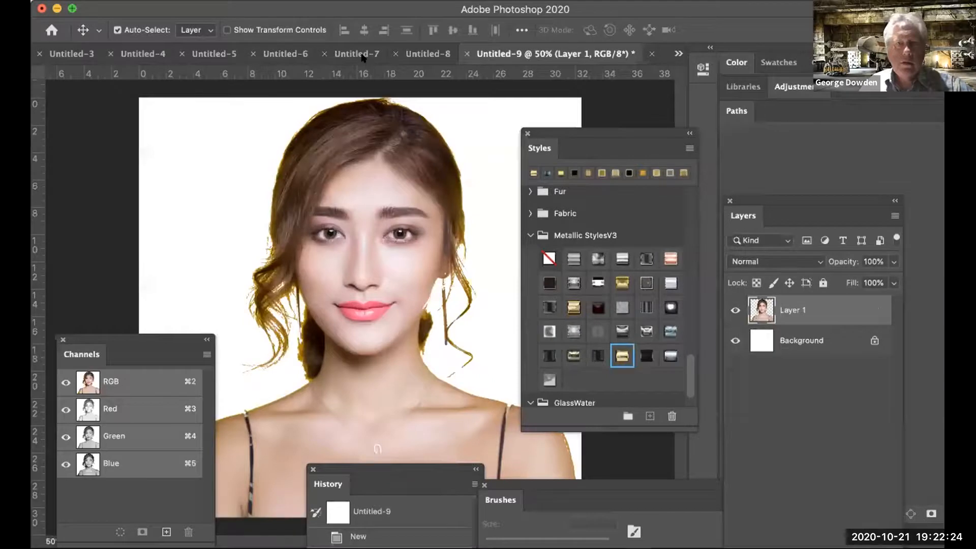
pyautogui.click(412, 54)
pyautogui.click(355, 54)
pyautogui.click(293, 57)
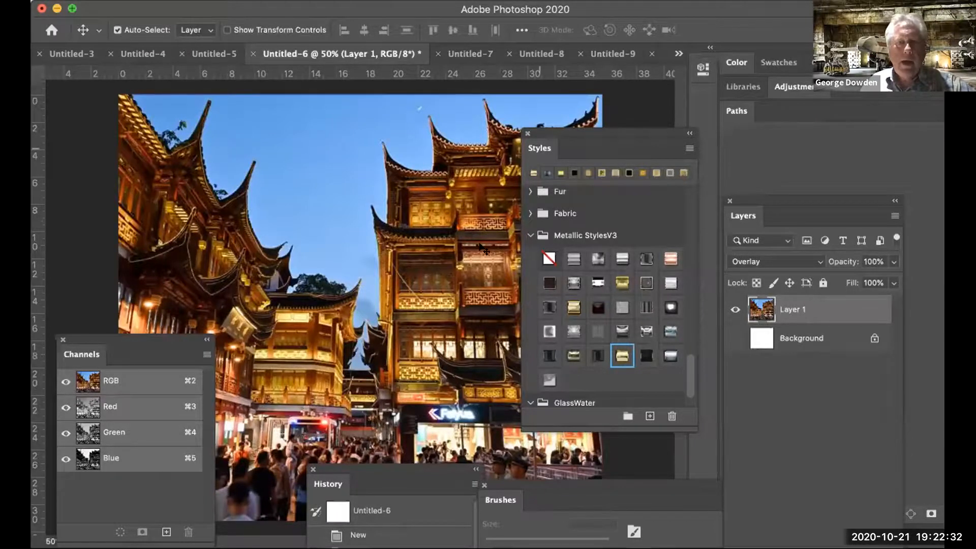
pyautogui.moveTo(546, 133); pyautogui.dragTo(642, 358)
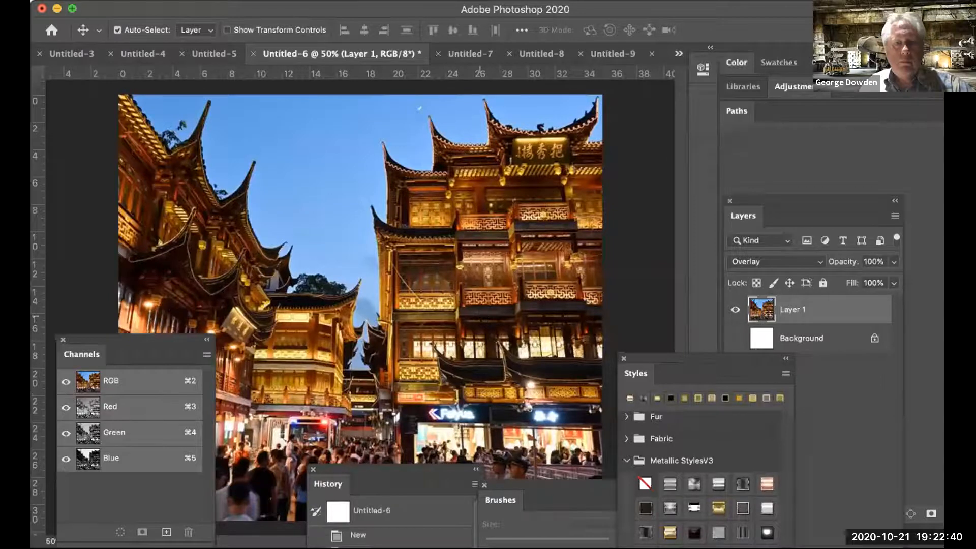
# Step: Add horizontal placeholder text over the lower part of the photo and set its size to 300 pt
pyautogui.click(56, 362)
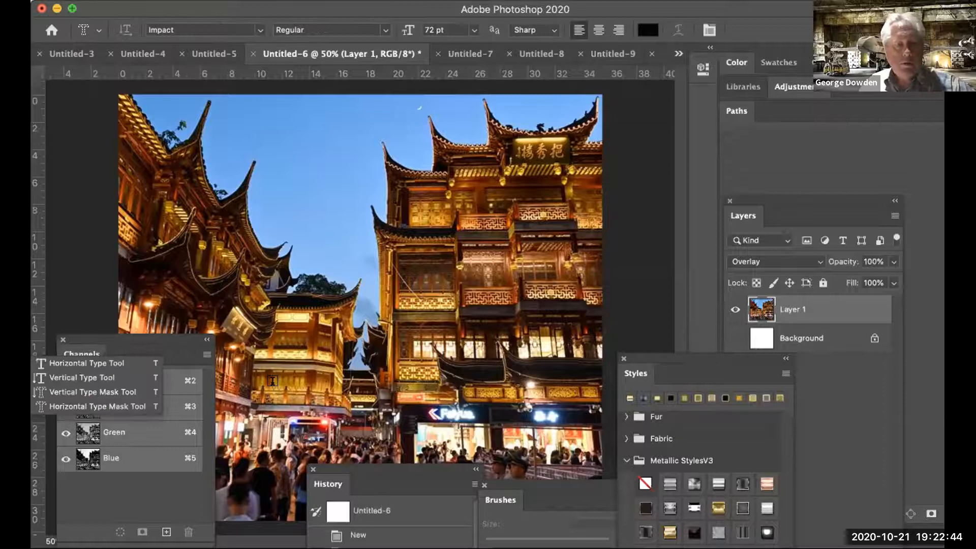
pyautogui.click(86, 364)
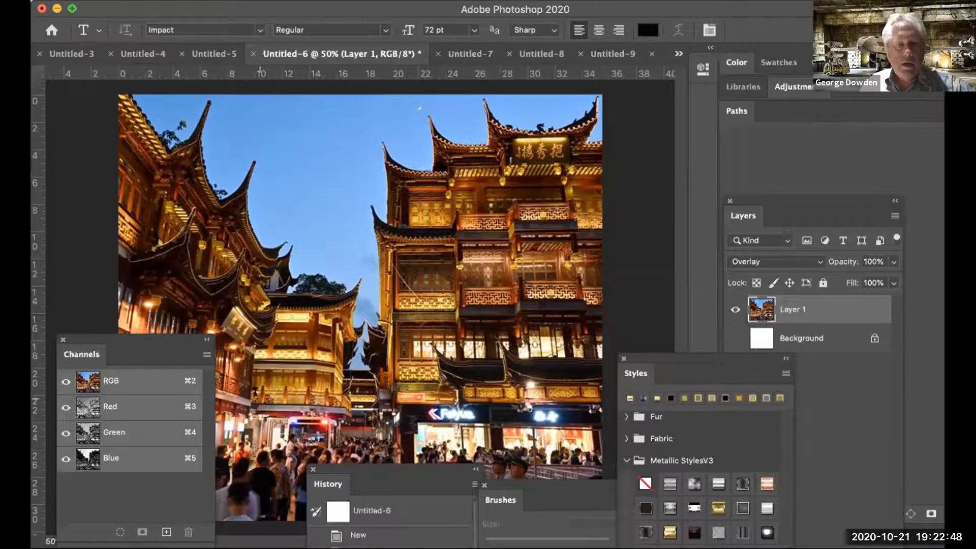
pyautogui.click(256, 391)
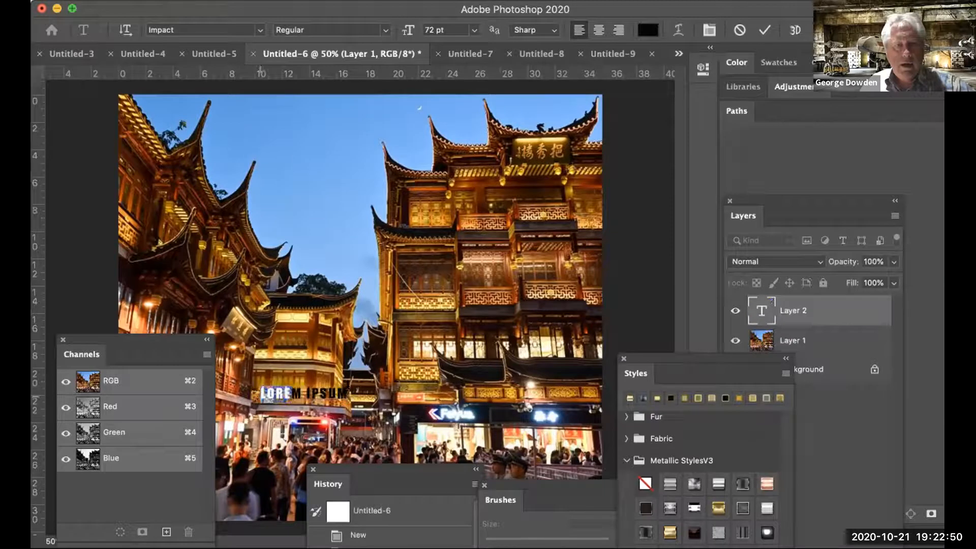
pyautogui.click(411, 24)
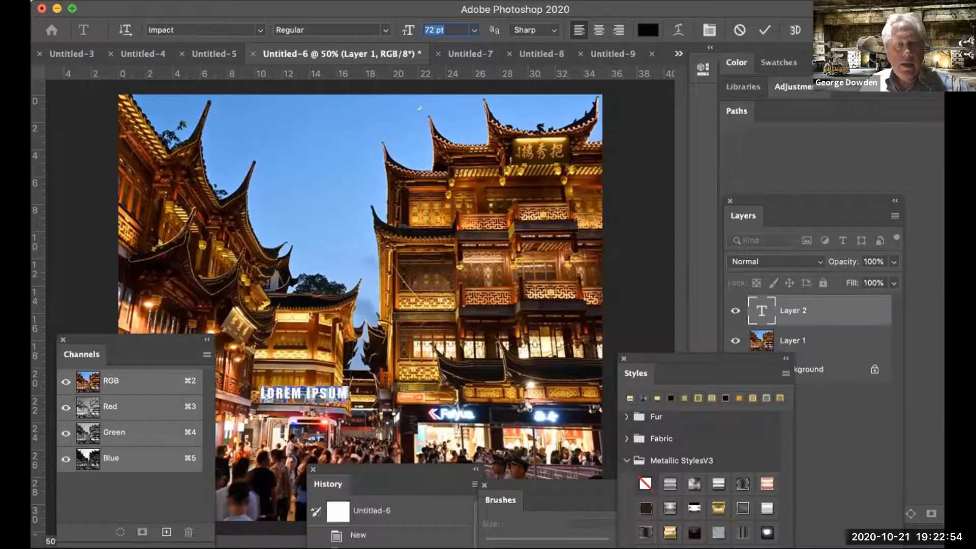
pyautogui.write('300')
pyautogui.press('Return')
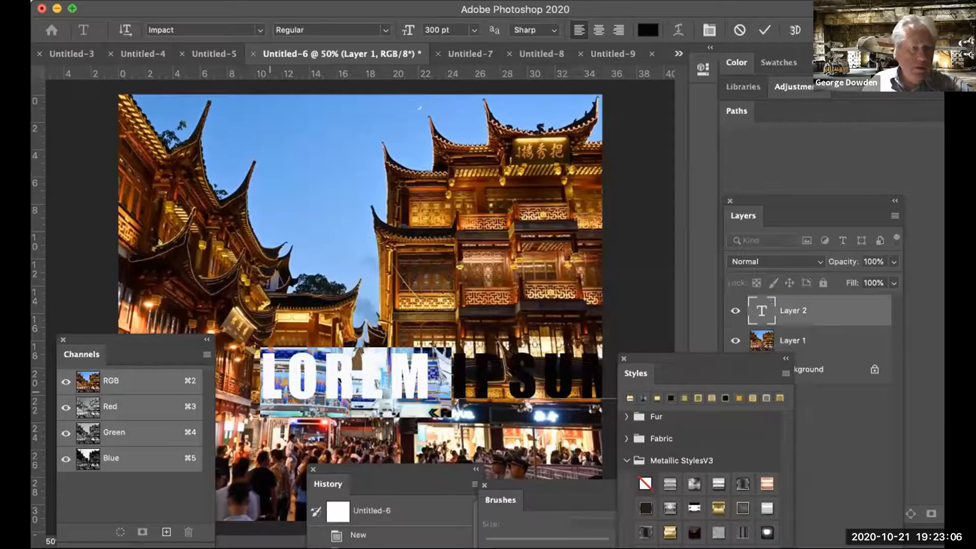
# Step: Move the Layers panel higher and remove the Lorem Ipsum text layer from the photo
pyautogui.click(20, 363)
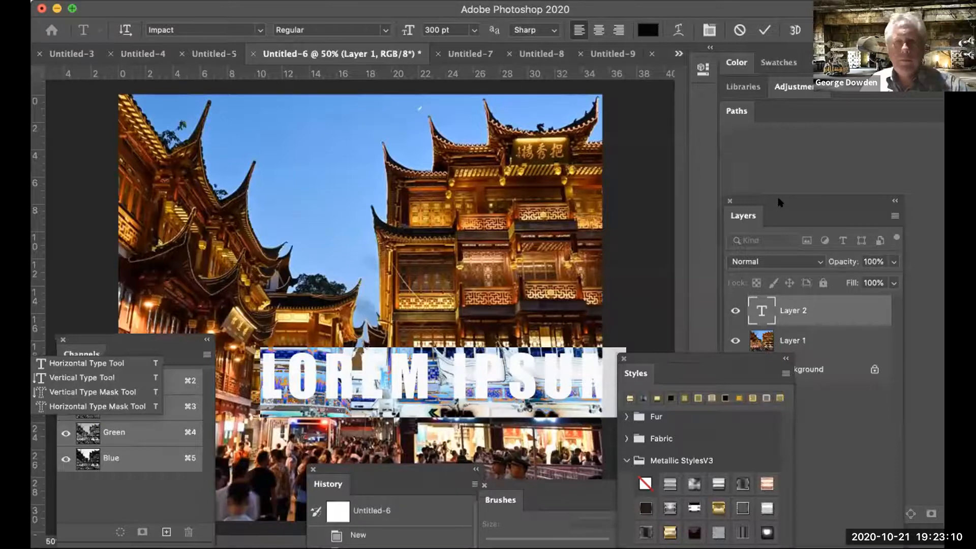
pyautogui.click(800, 236)
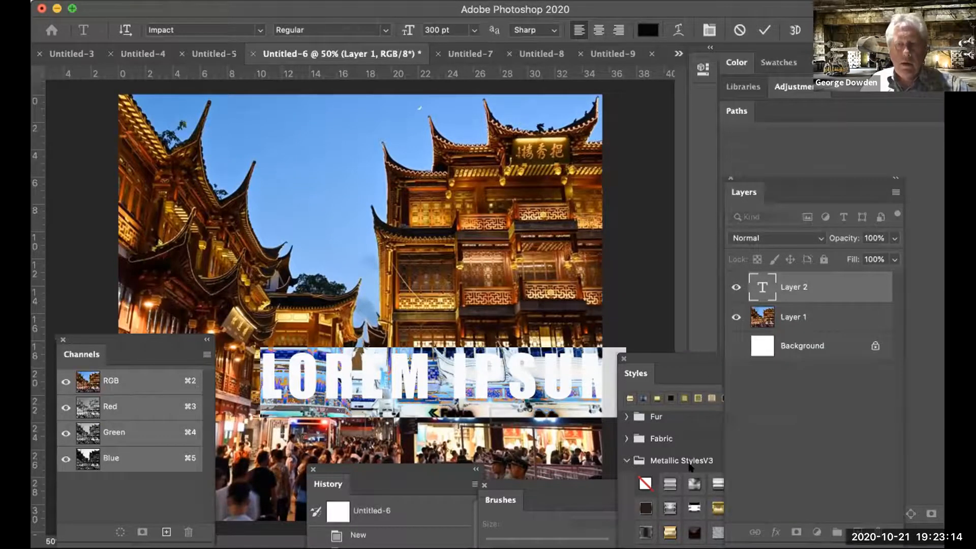
pyautogui.click(662, 295)
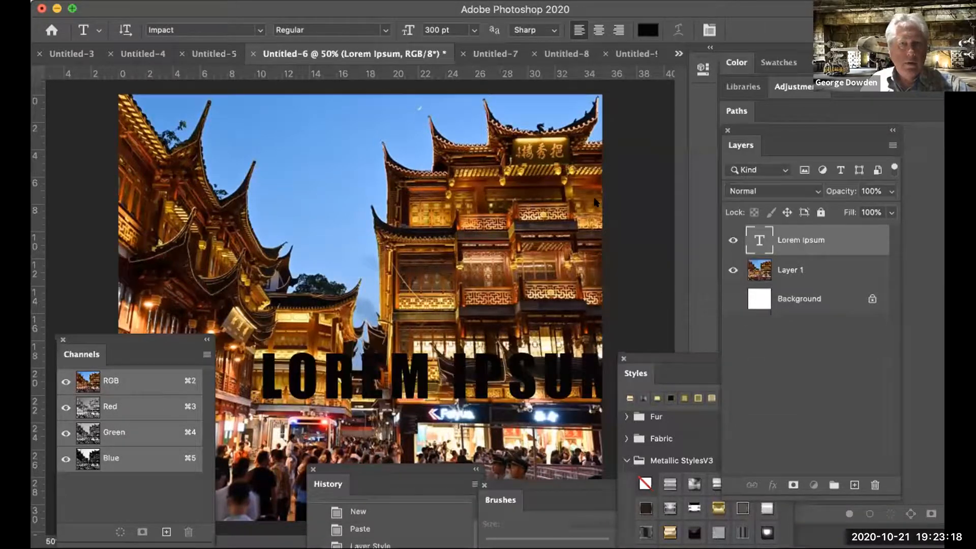
pyautogui.rightClick(801, 240)
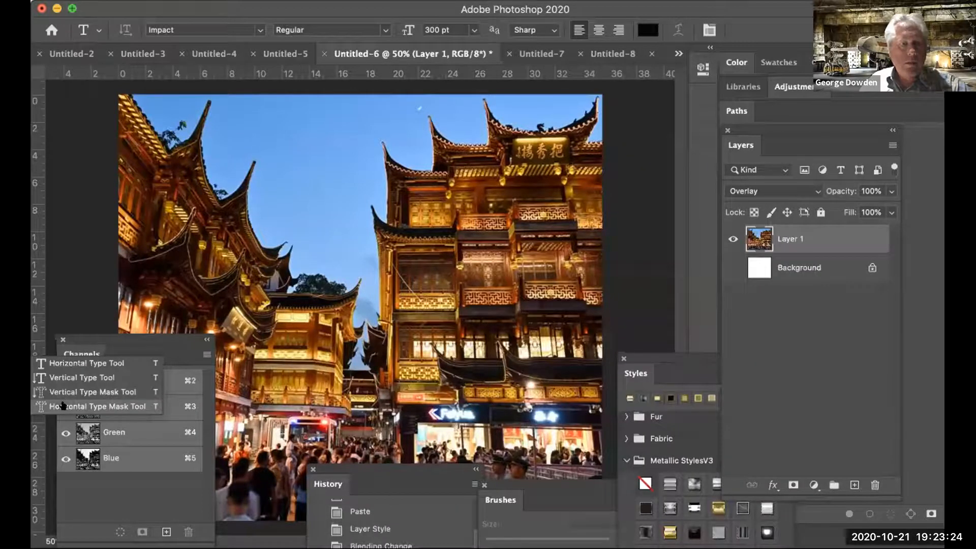
# Step: Enter CHINA as horizontal type mask text over the lower part of the photo, removing the leftover placeholder letter
pyautogui.click(63, 405)
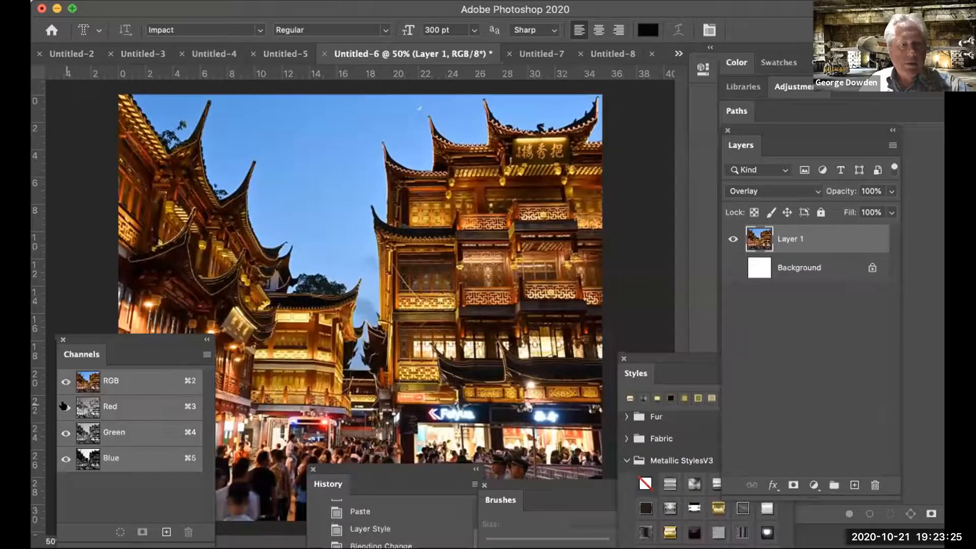
pyautogui.click(280, 419)
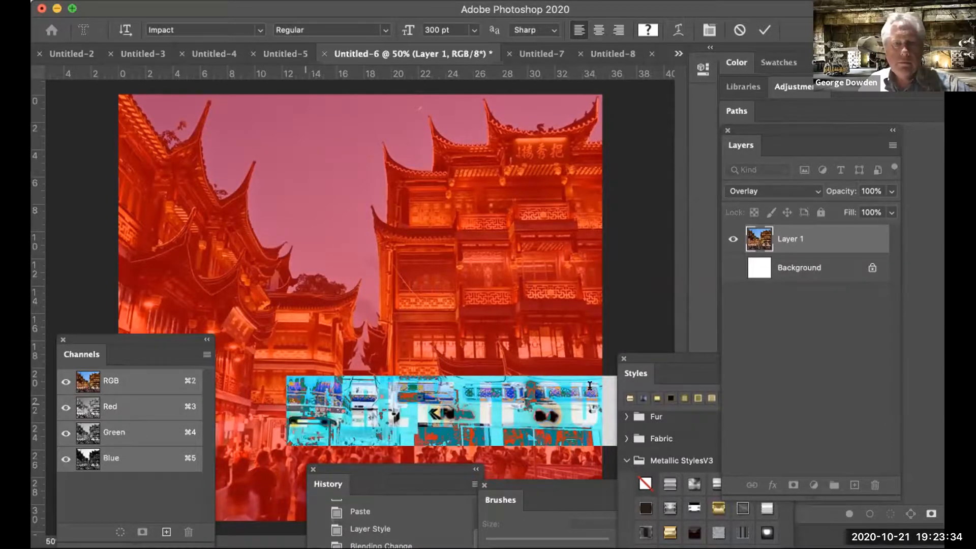
pyautogui.moveTo(305, 396); pyautogui.dragTo(590, 385)
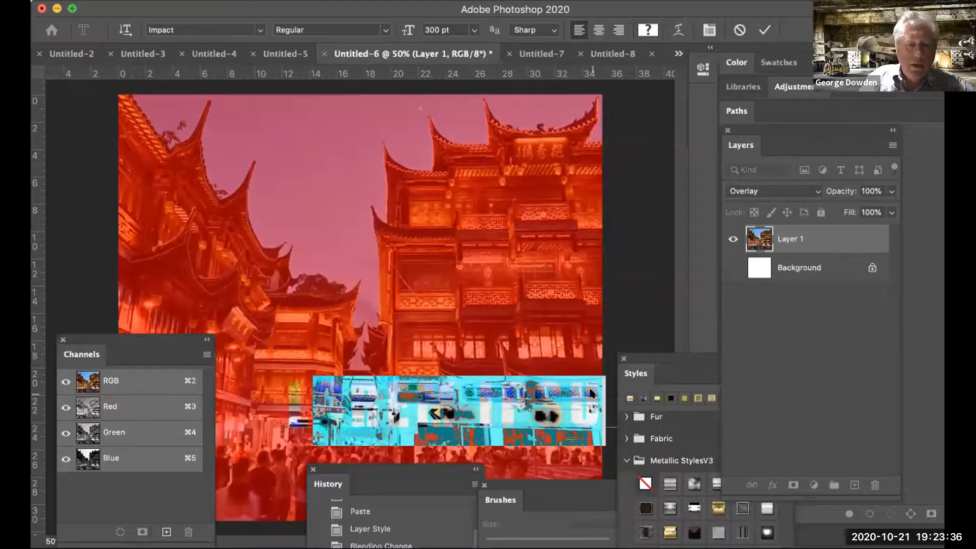
pyautogui.write('CHIN')
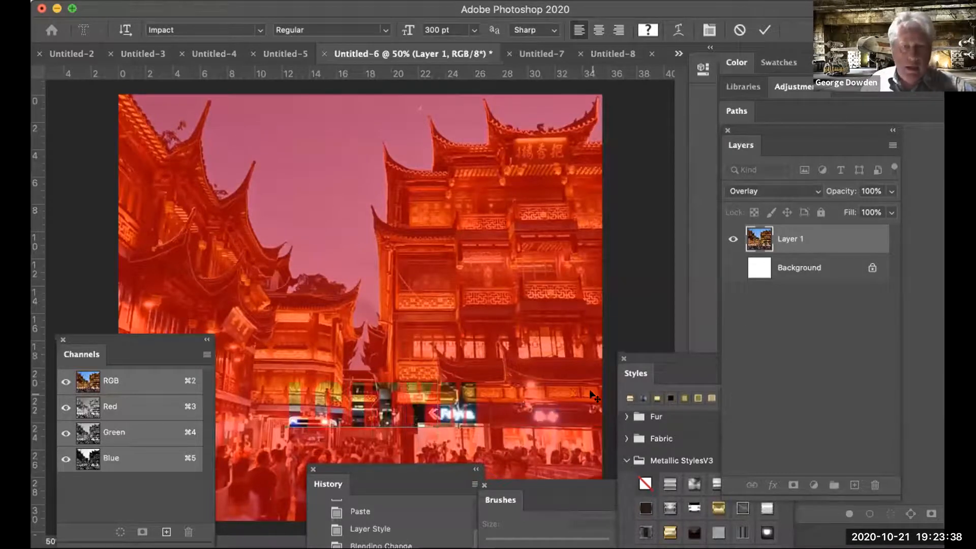
pyautogui.moveTo(299, 399); pyautogui.dragTo(288, 402)
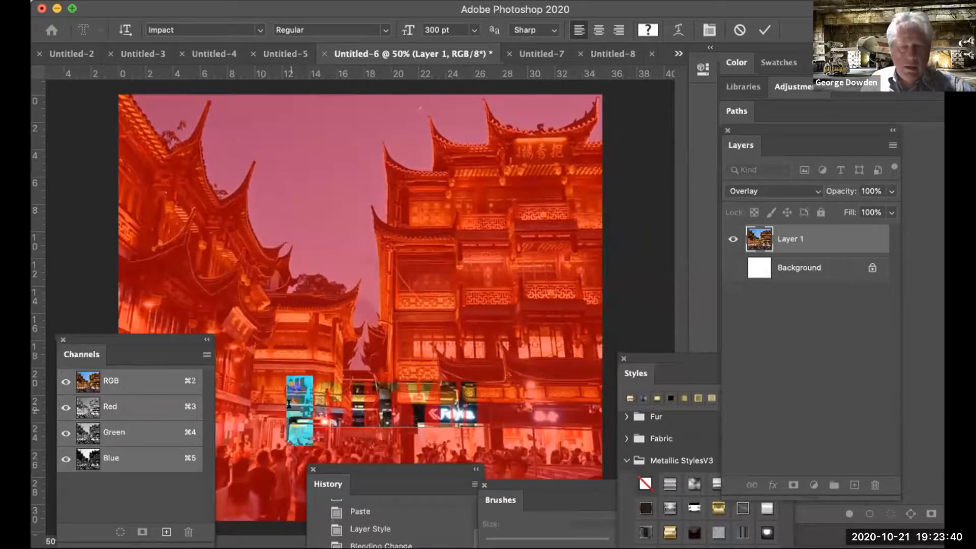
pyautogui.press('BackSpace')
# Step: Set the CHINA mask text to 400 pt and commit it as a selection on the photo
pyautogui.moveTo(289, 385); pyautogui.dragTo(475, 394)
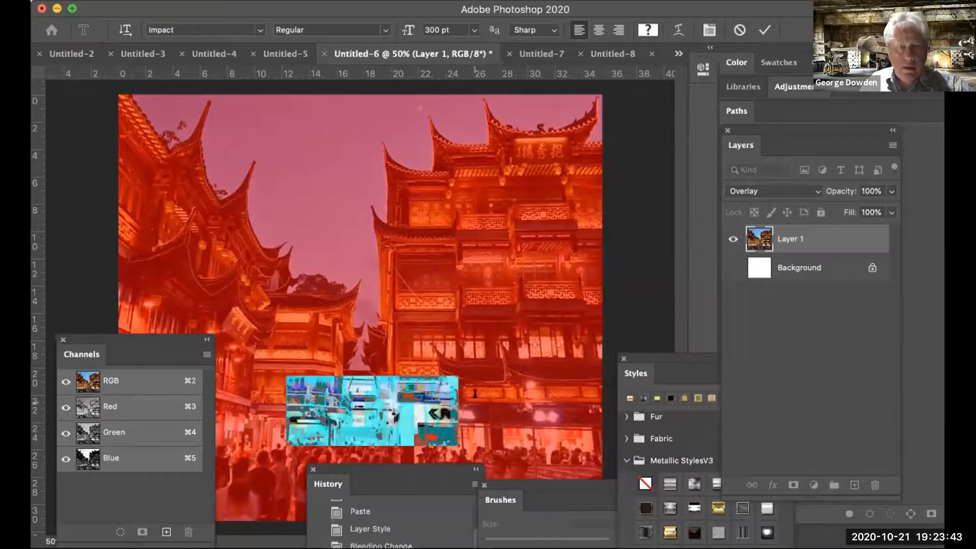
pyautogui.click(421, 29)
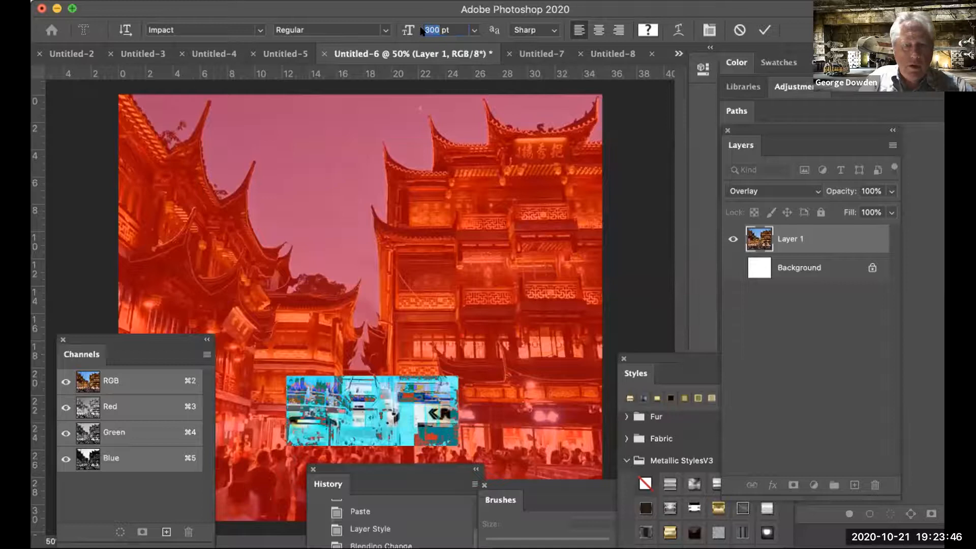
pyautogui.write('400')
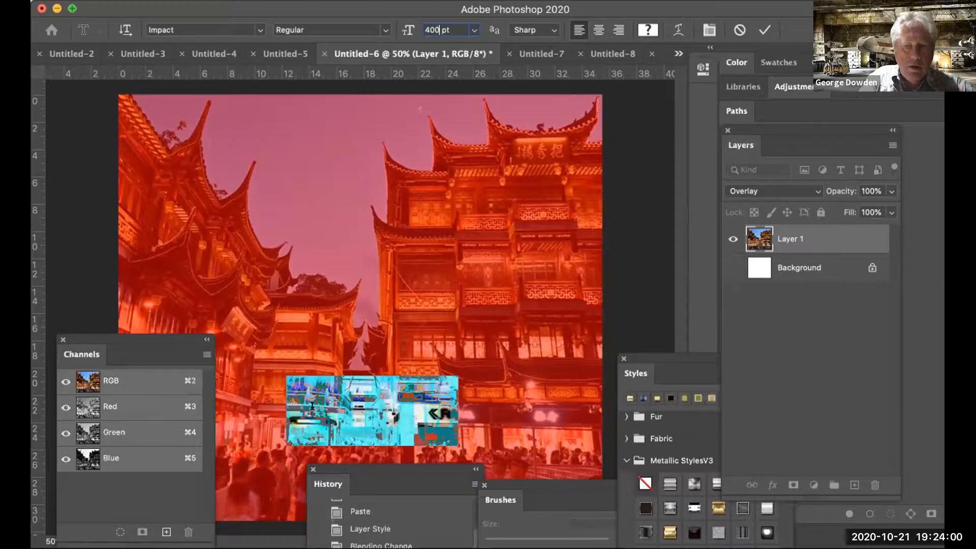
pyautogui.click(313, 407)
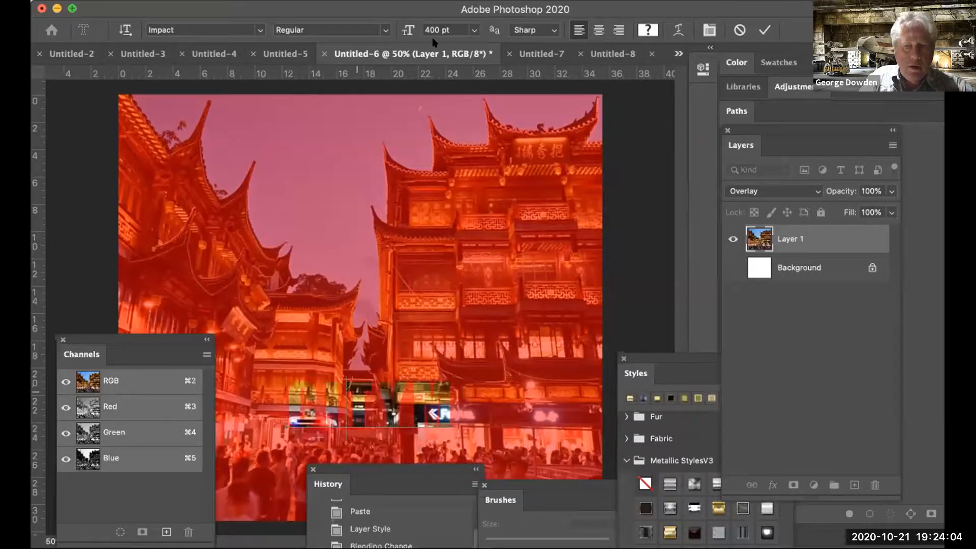
pyautogui.doubleClick(315, 357)
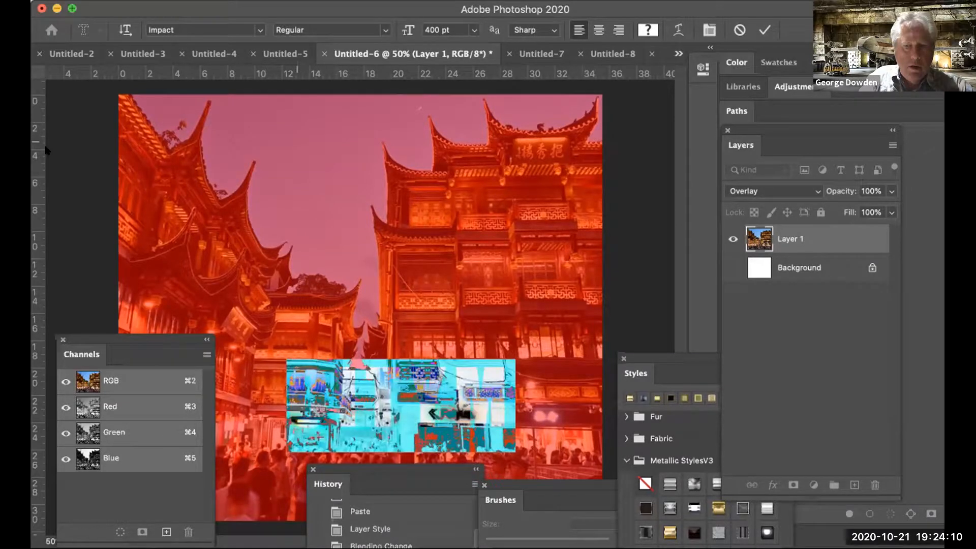
pyautogui.moveTo(316, 354); pyautogui.dragTo(316, 357)
pyautogui.moveTo(492, 449); pyautogui.dragTo(492, 452)
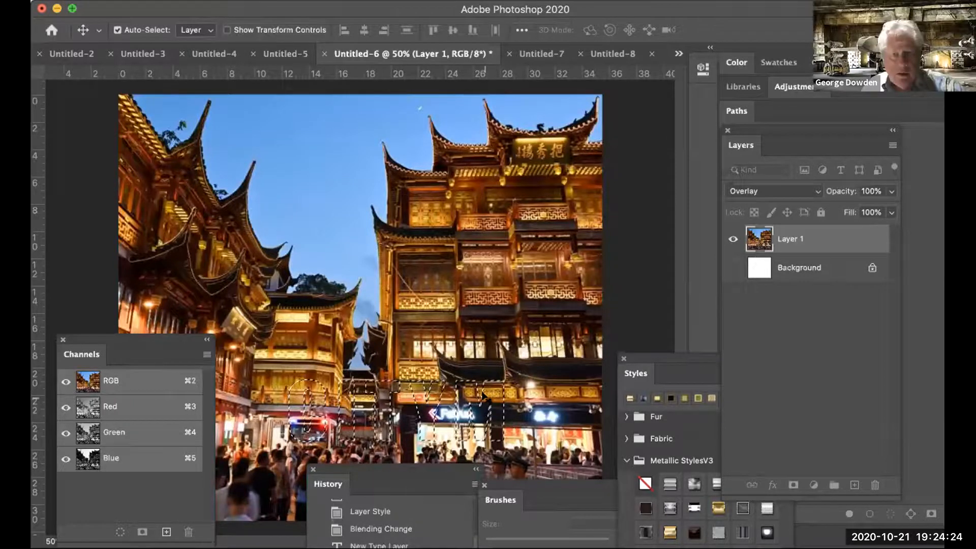
# Step: Copy the photo inside the lettering selection and paste it into a new document at the preset clipboard size
pyautogui.click(125, 4)
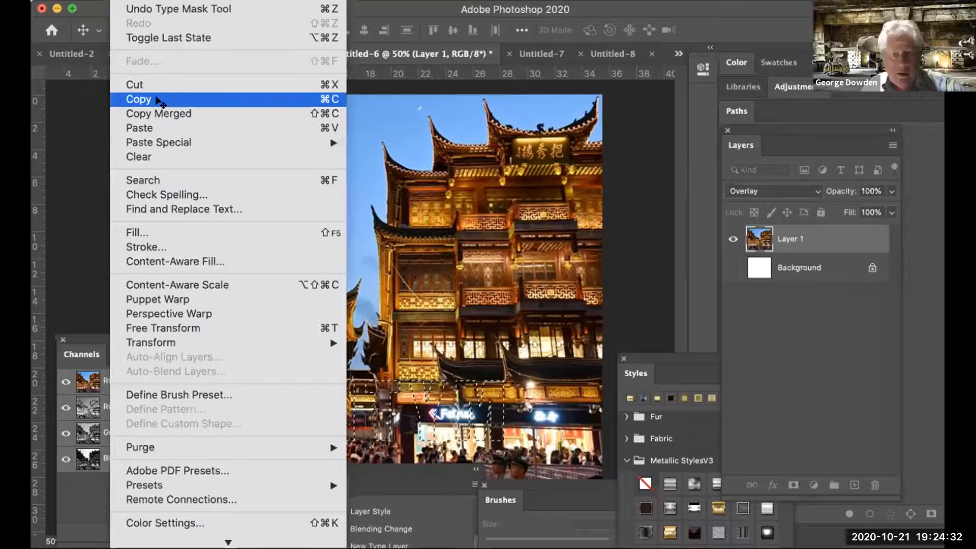
pyautogui.click(159, 100)
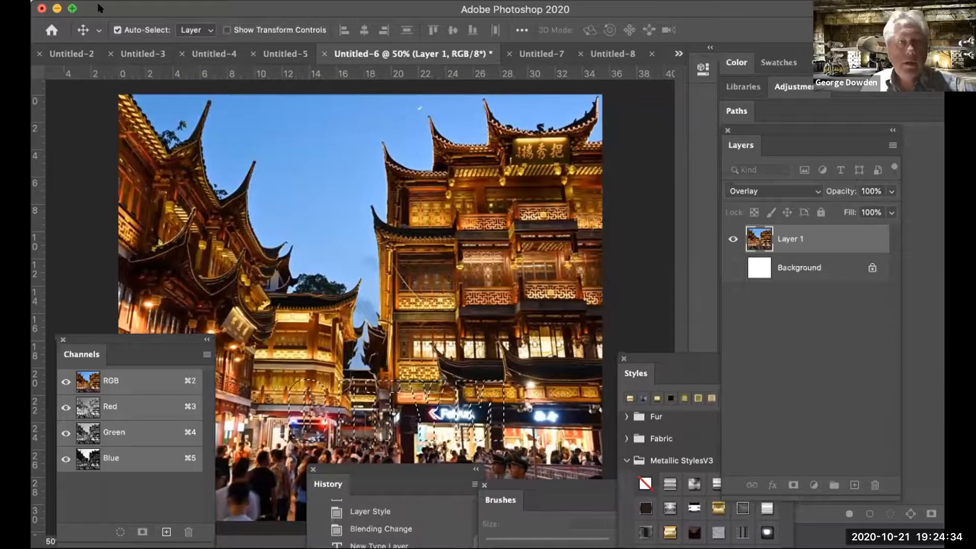
pyautogui.click(99, 6)
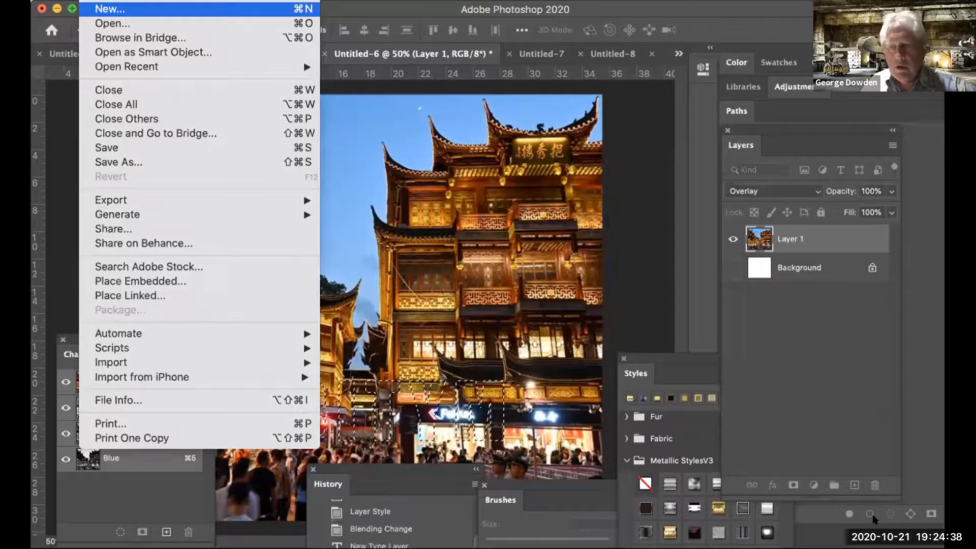
pyautogui.click(148, 80)
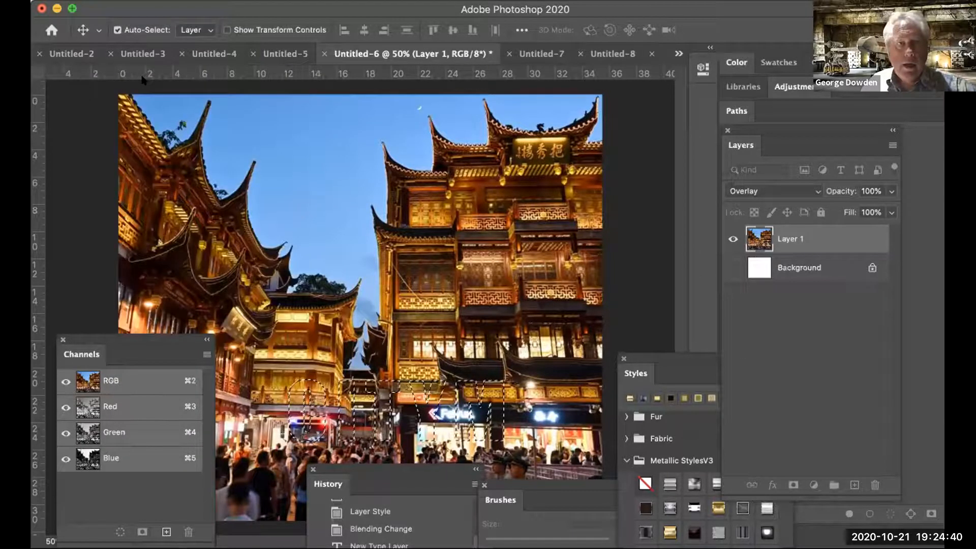
pyautogui.press('Return')
pyautogui.click(123, 3)
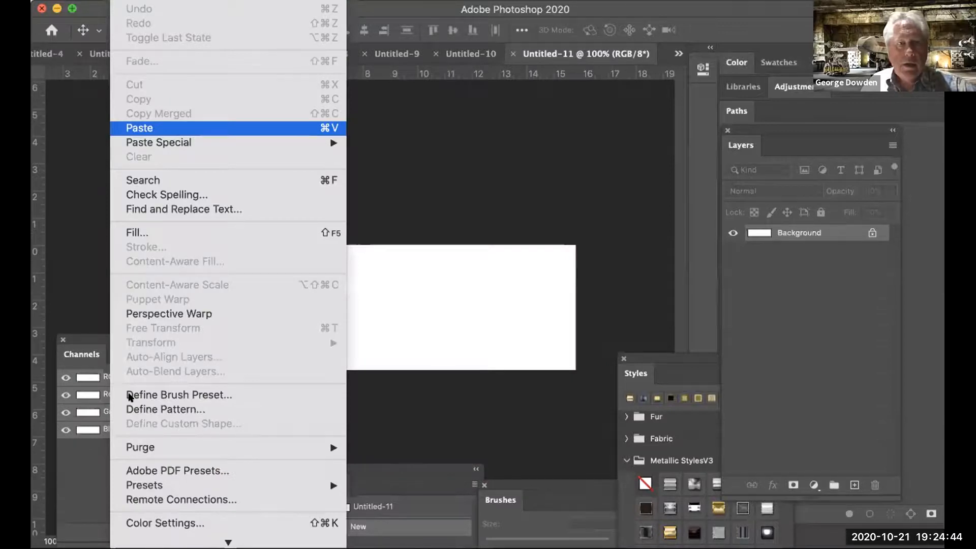
pyautogui.click(139, 128)
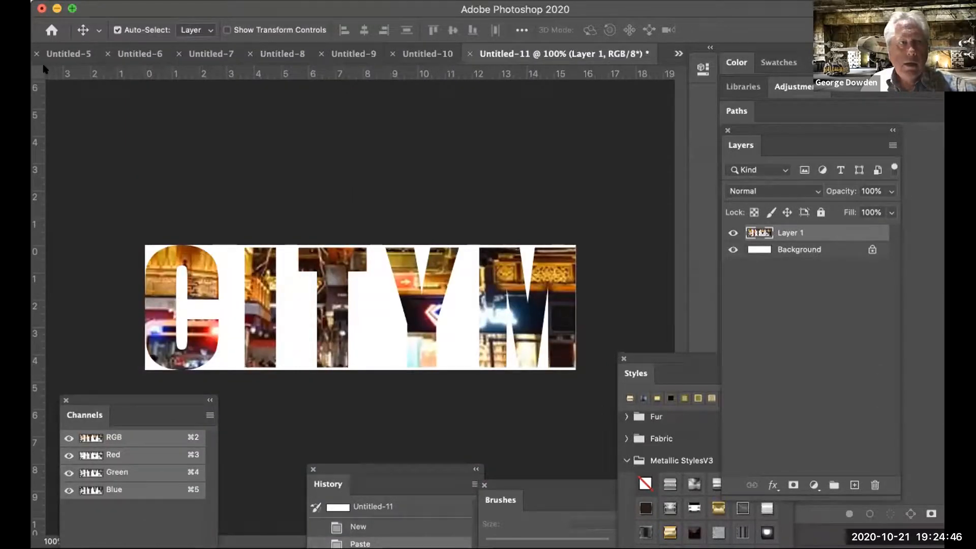
# Step: Delete the stray M after CITY using a rectangular selection, deselect, and move the CITY lettering to the middle of the canvas
pyautogui.click(34, 89)
pyautogui.click(81, 63)
pyautogui.moveTo(472, 244); pyautogui.dragTo(587, 373)
pyautogui.press('Delete')
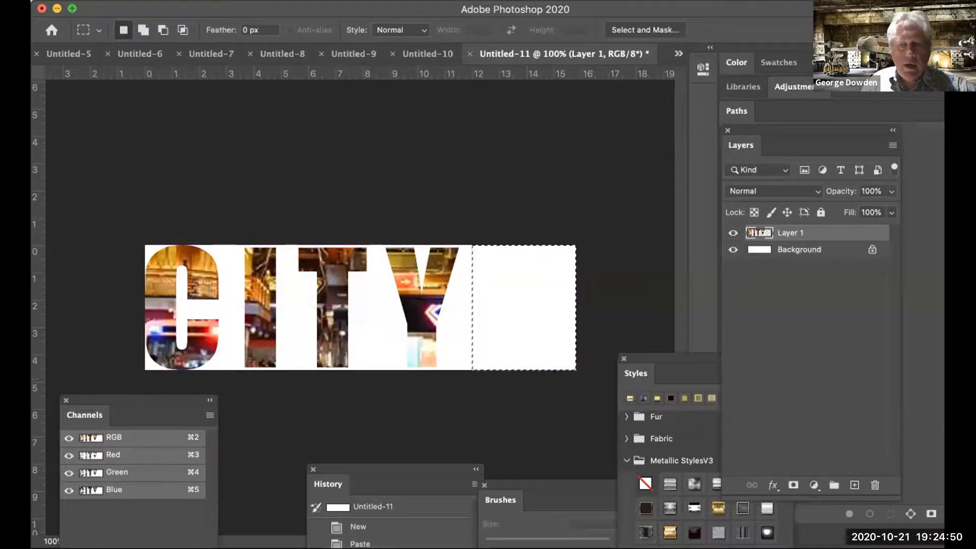
pyautogui.click(279, 1)
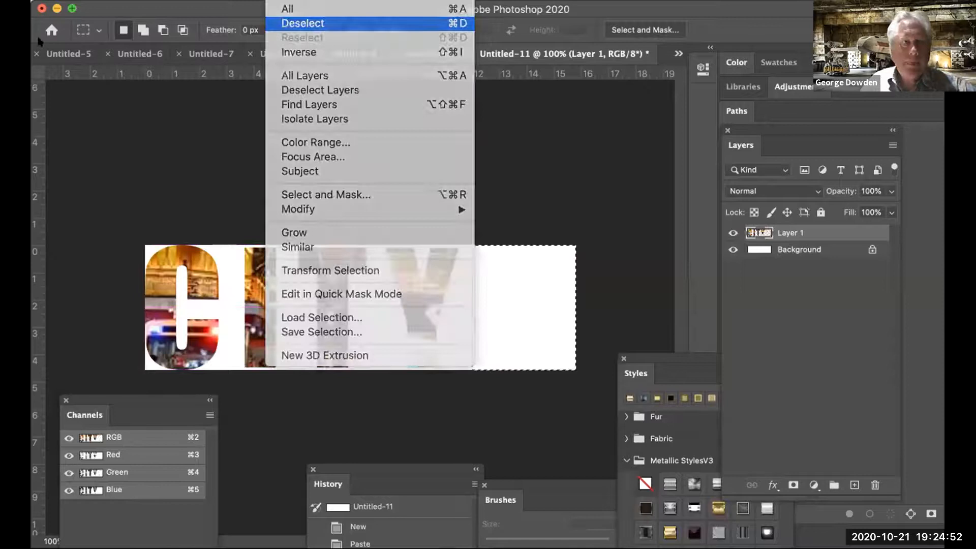
pyautogui.click(303, 24)
pyautogui.click(33, 69)
pyautogui.moveTo(193, 270); pyautogui.dragTo(255, 270)
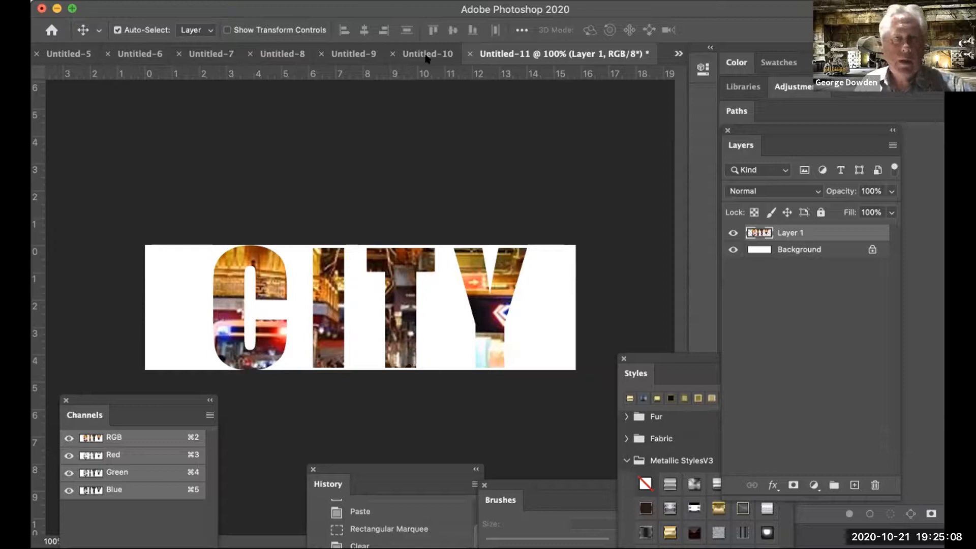
# Step: Look through the open documents and close the Untitled-4 fireworks document
pyautogui.click(354, 56)
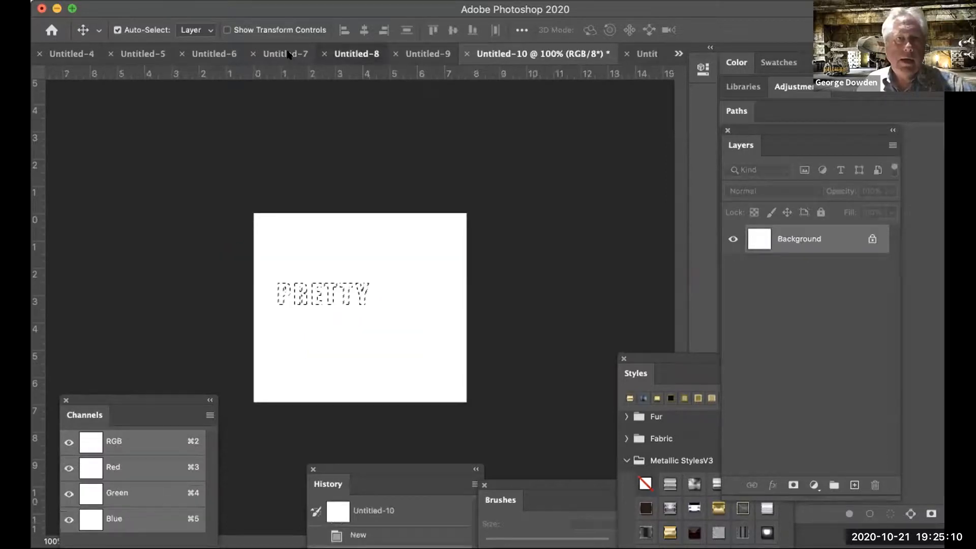
pyautogui.click(210, 55)
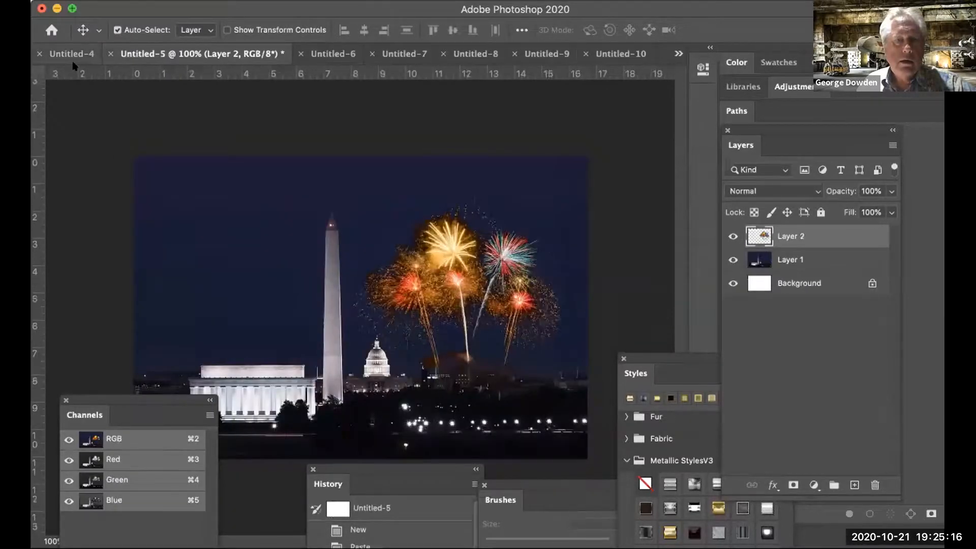
pyautogui.click(82, 57)
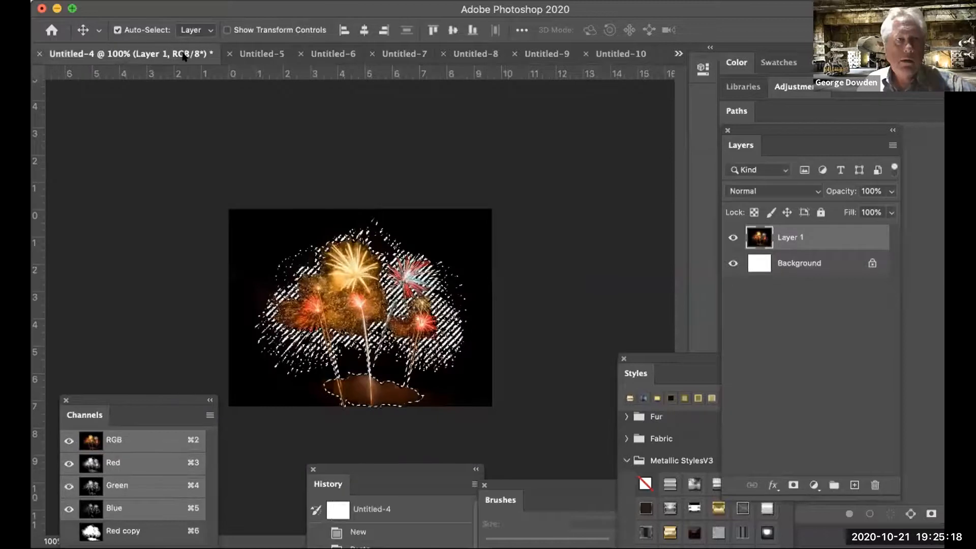
pyautogui.click(39, 55)
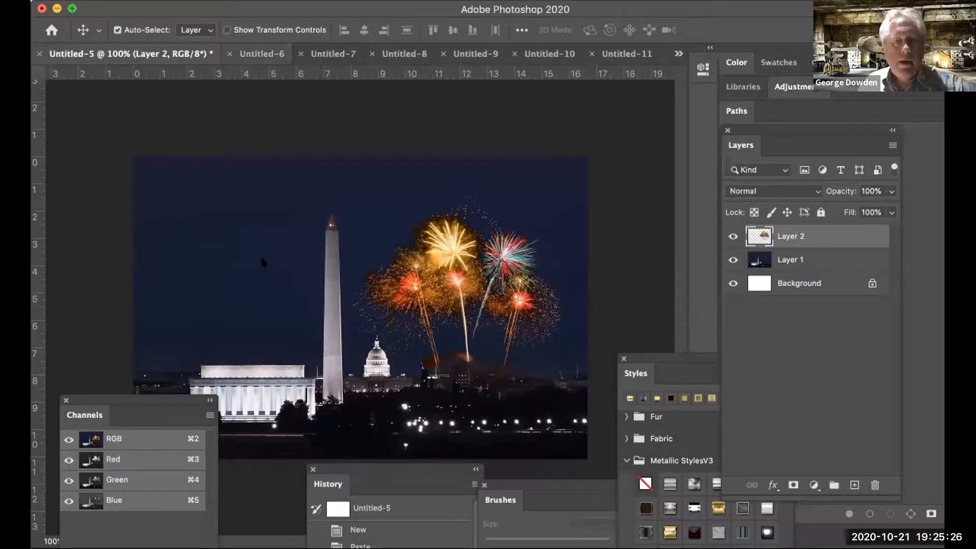
# Step: Select a rectangle about 32 by 13 in over the lower part of the Untitled-6 photo and copy it
pyautogui.click(262, 53)
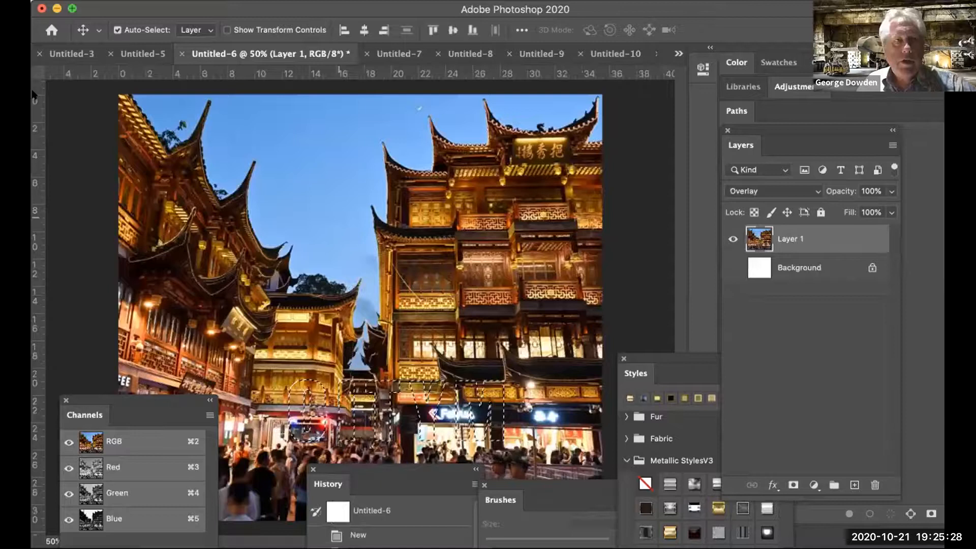
pyautogui.click(33, 95)
pyautogui.moveTo(153, 291); pyautogui.dragTo(595, 472)
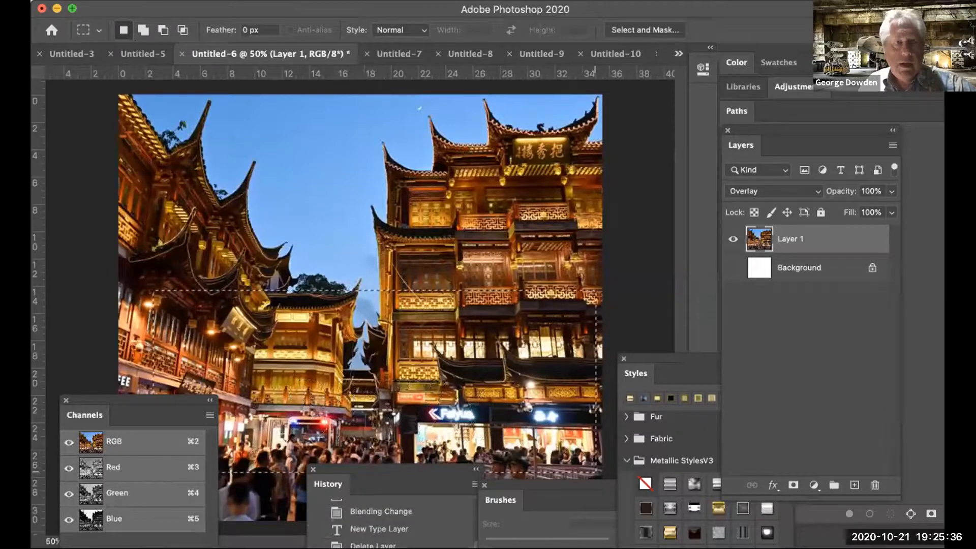
pyautogui.click(121, 1)
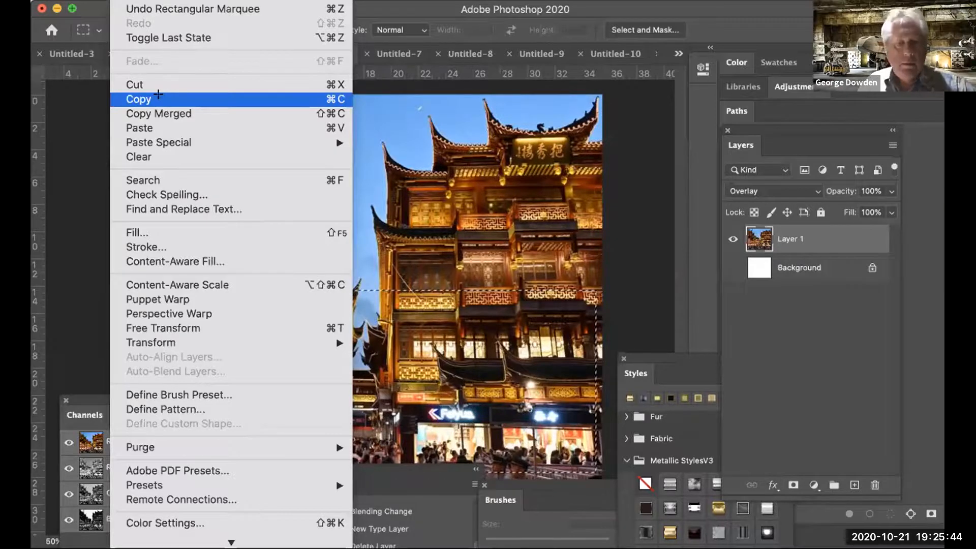
pyautogui.click(158, 98)
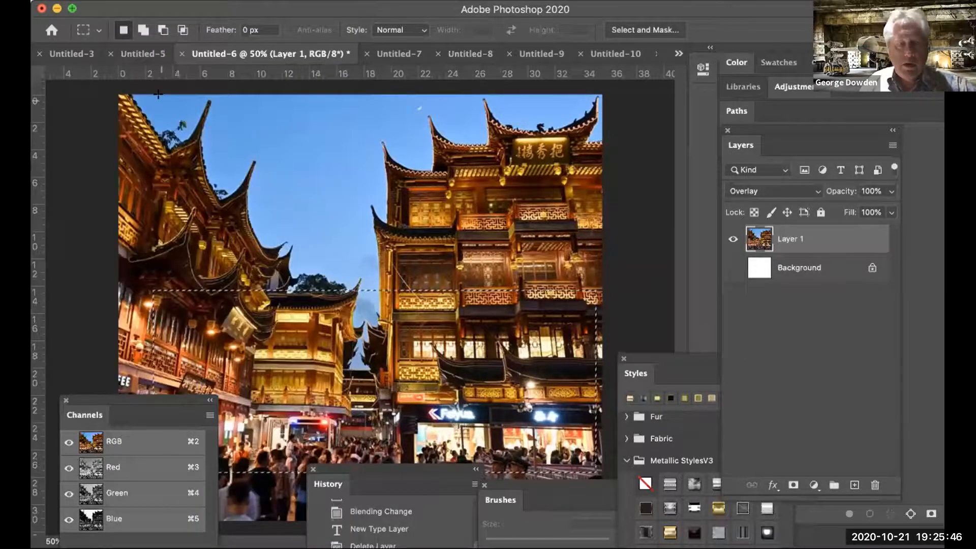
# Step: Create a new document at the size of the copied photo area and move the Channels panel lower
pyautogui.click(98, 4)
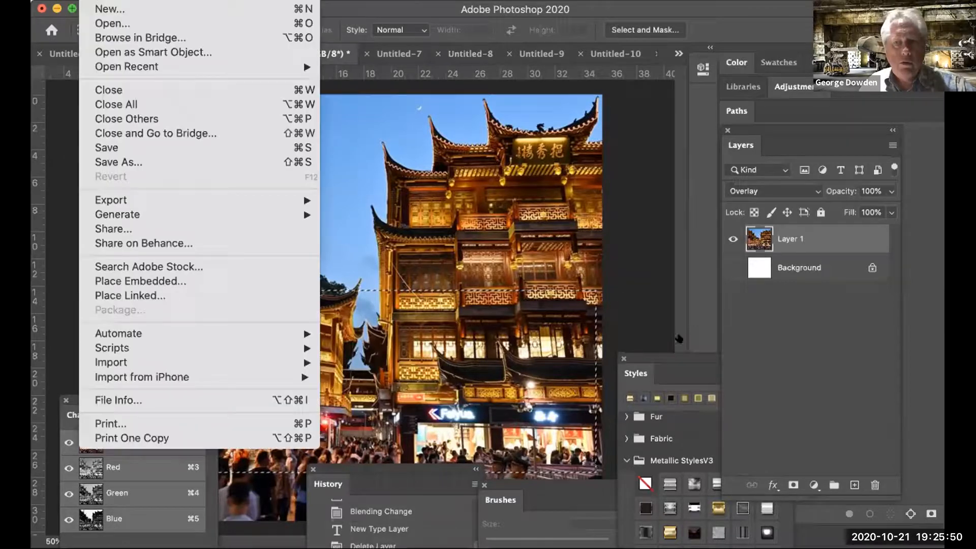
pyautogui.click(109, 9)
pyautogui.click(901, 521)
pyautogui.moveTo(172, 398); pyautogui.dragTo(173, 444)
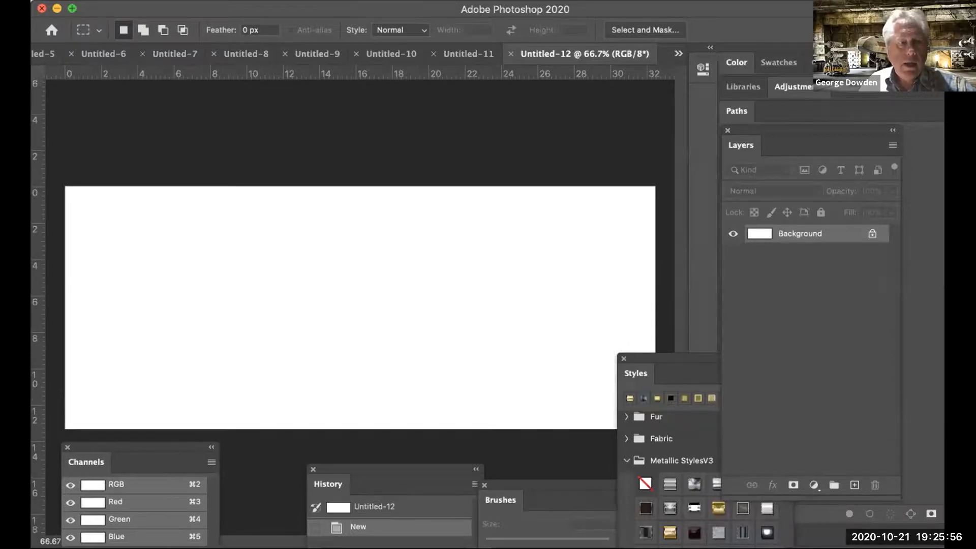
# Step: Enter CITY as horizontal type mask text in the blank document
pyautogui.click(22, 363)
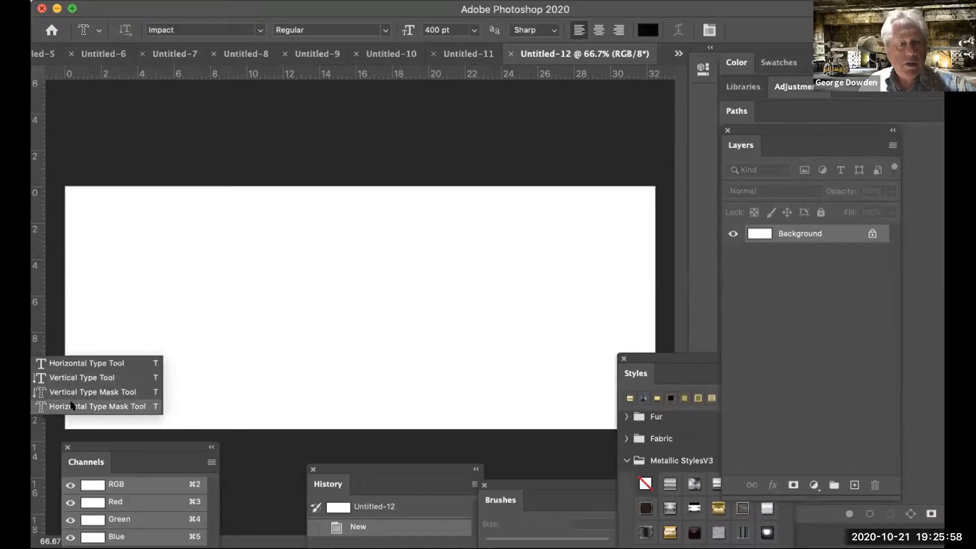
pyautogui.click(68, 407)
pyautogui.click(166, 311)
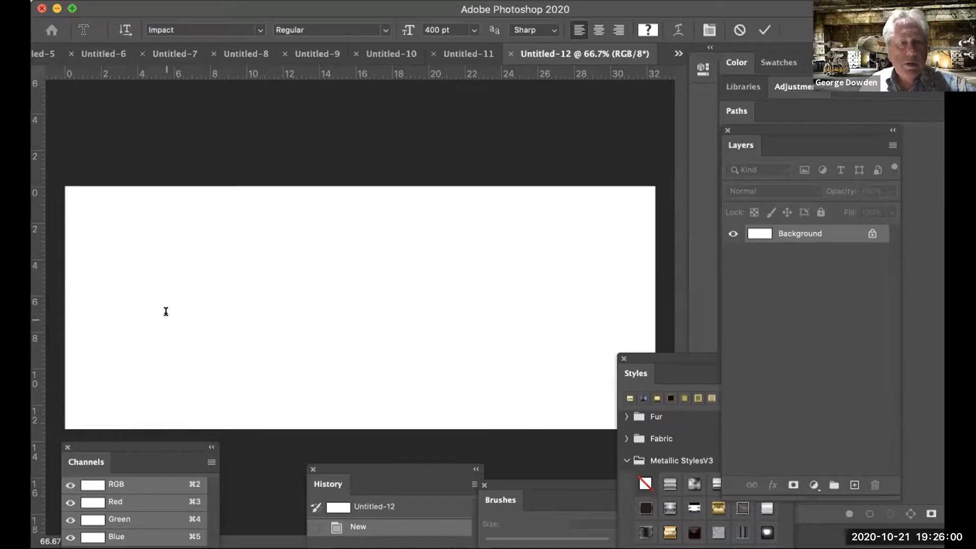
pyautogui.write('CITY')
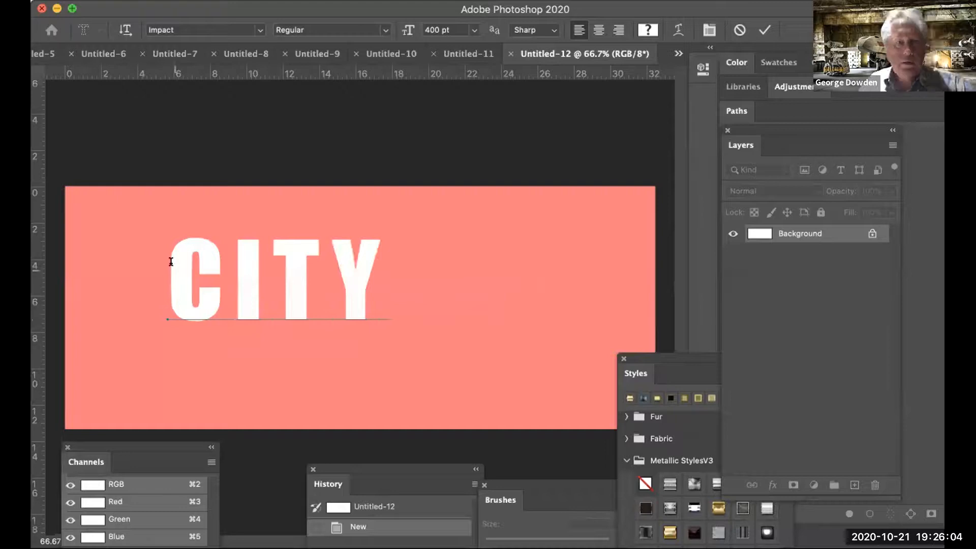
# Step: Set the CITY mask text to 600 pt, move it to the middle of the canvas, and commit it as a selection
pyautogui.moveTo(170, 263); pyautogui.dragTo(387, 252)
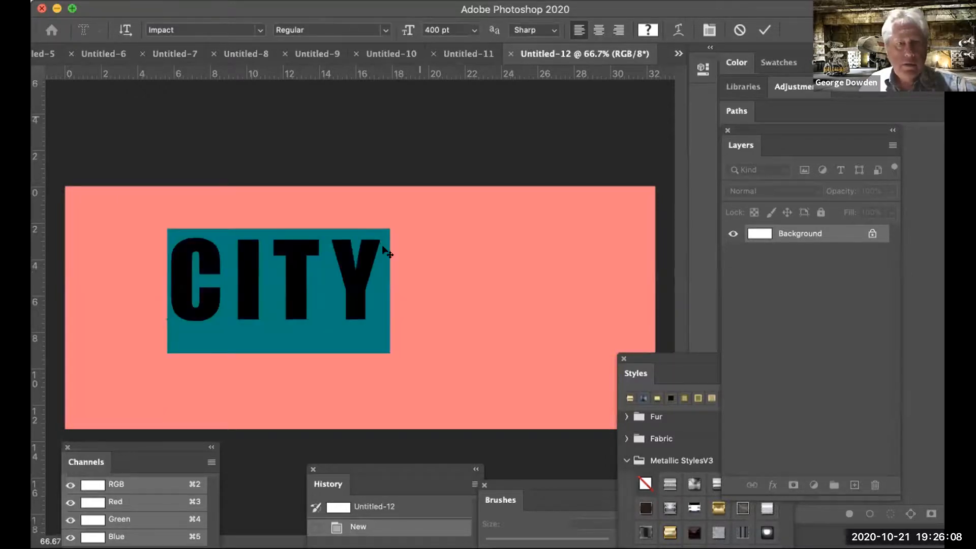
pyautogui.moveTo(451, 29); pyautogui.dragTo(422, 26)
pyautogui.write('600')
pyautogui.press('Return')
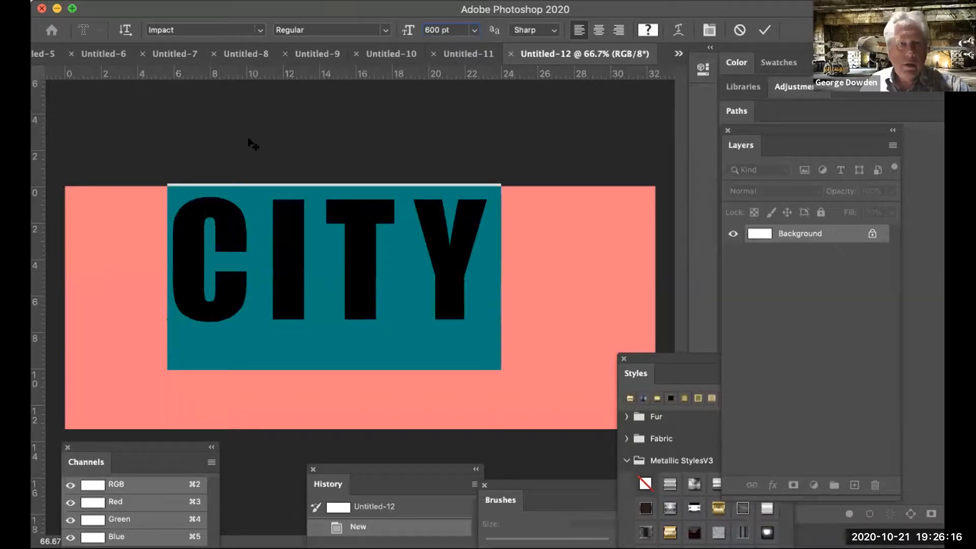
pyautogui.moveTo(257, 185); pyautogui.dragTo(281, 224)
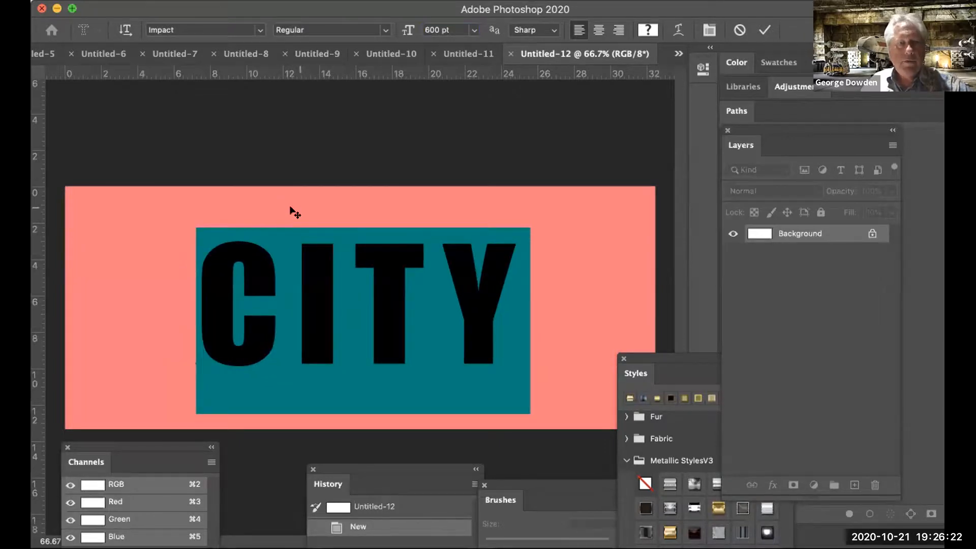
pyautogui.click(33, 50)
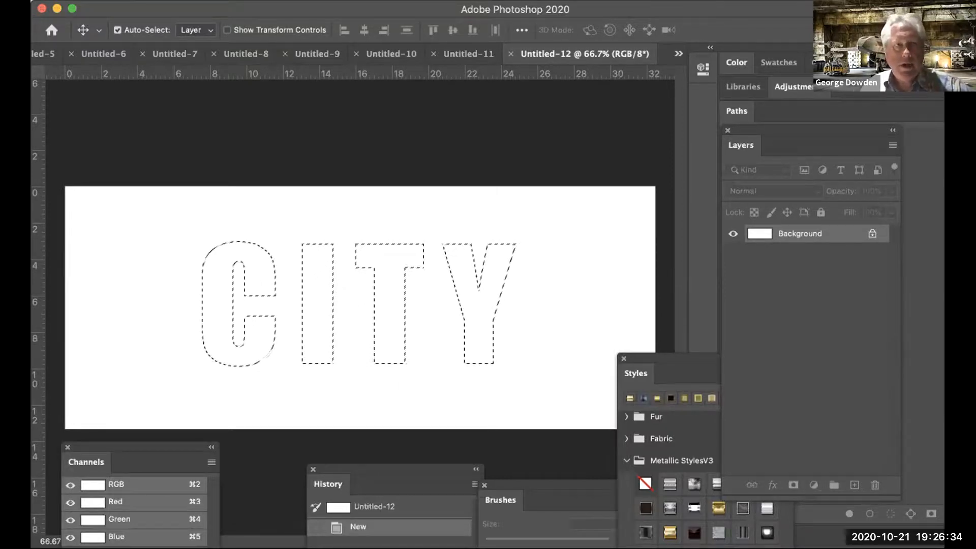
# Step: Paste the copied photo into the CITY selection with Paste Into and reposition the photo within the letters
pyautogui.click(121, 1)
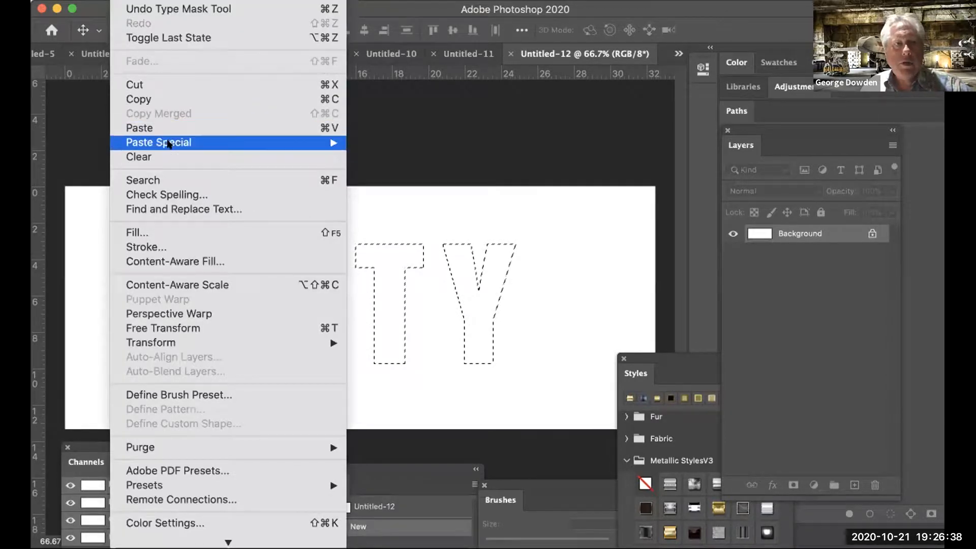
pyautogui.moveTo(169, 142)
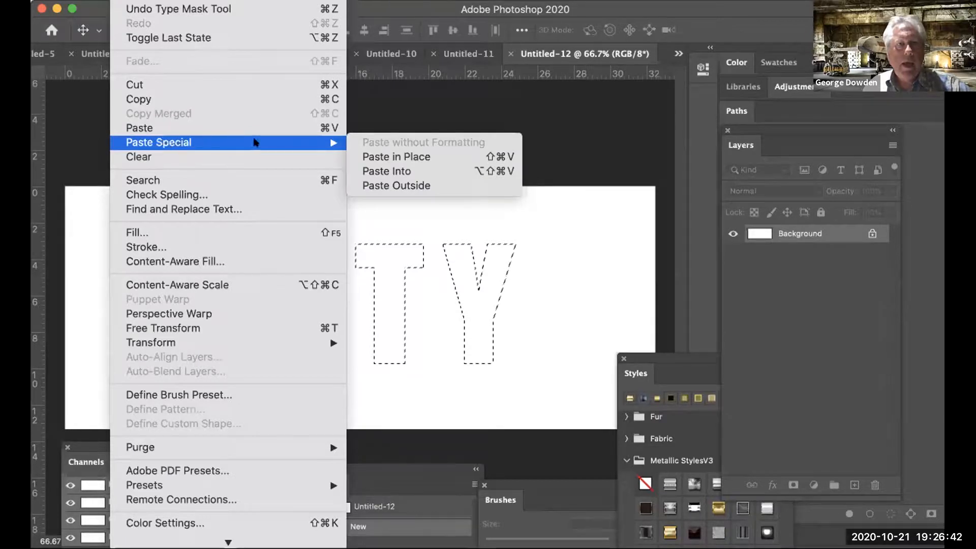
pyautogui.click(412, 171)
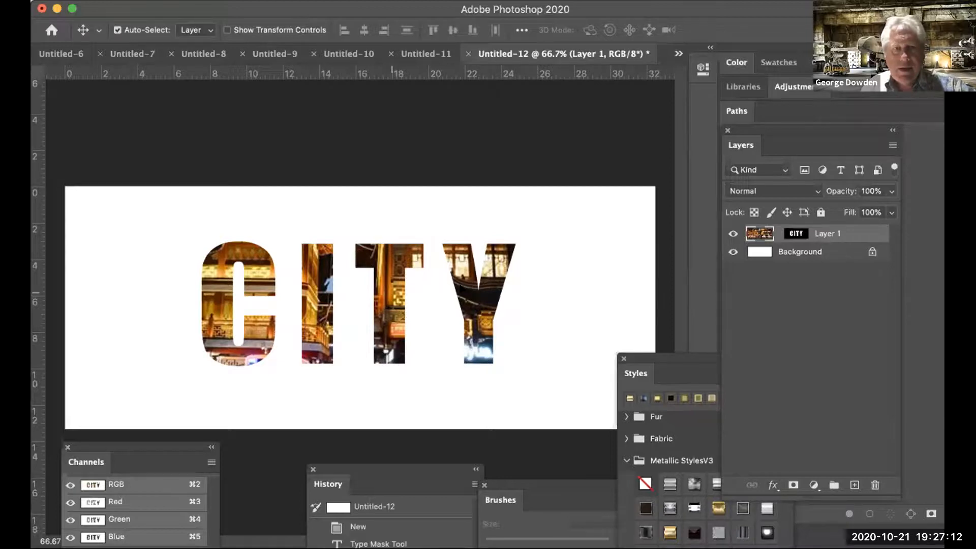
pyautogui.moveTo(389, 286); pyautogui.dragTo(461, 287)
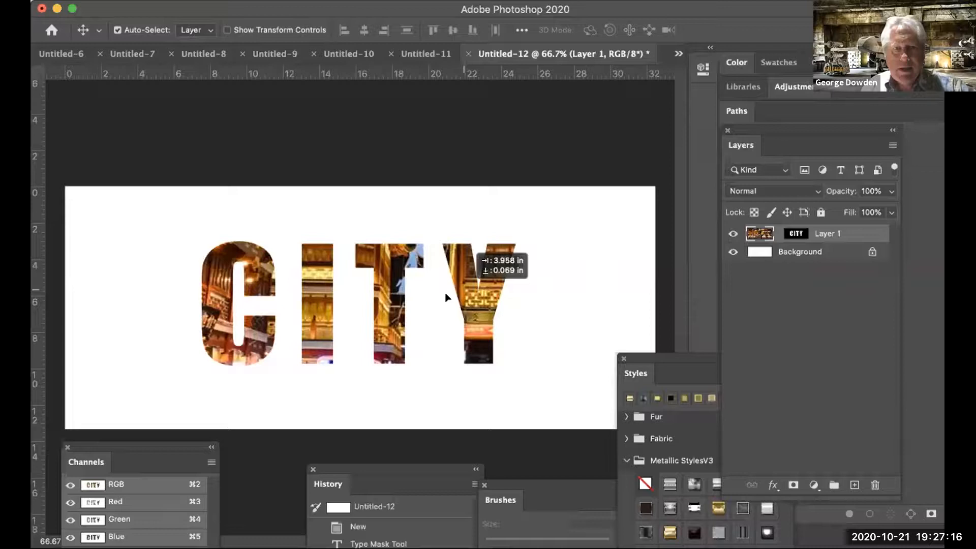
pyautogui.moveTo(445, 297); pyautogui.dragTo(603, 307)
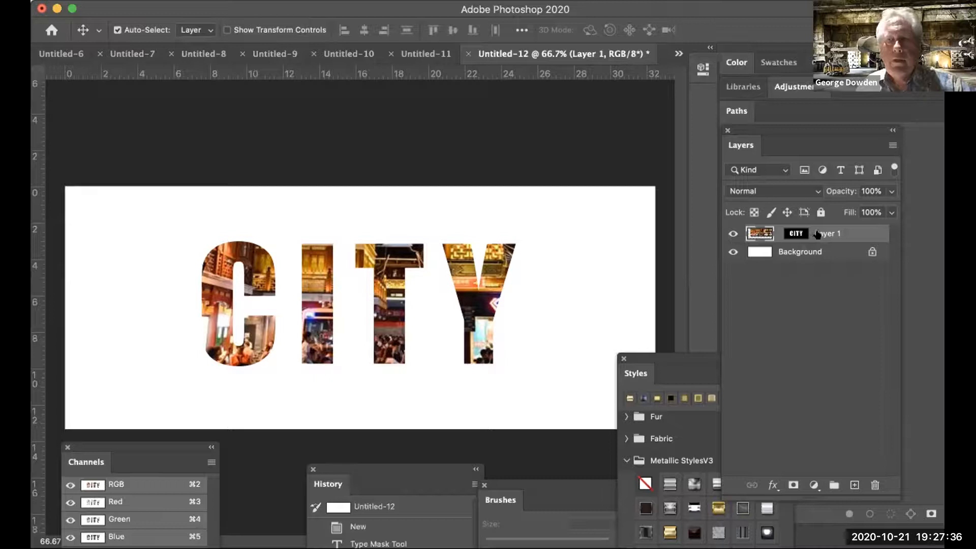
# Step: Add a Drop Shadow to the CITY layer with 78% opacity, 61° angle, 13 px distance, 53% spread and 10 px size
pyautogui.click(773, 485)
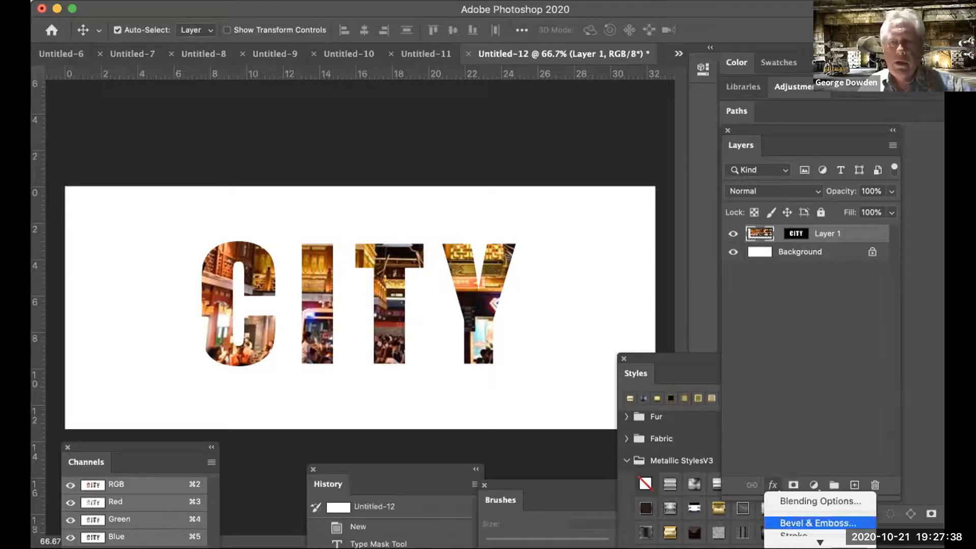
pyautogui.moveTo(786, 542)
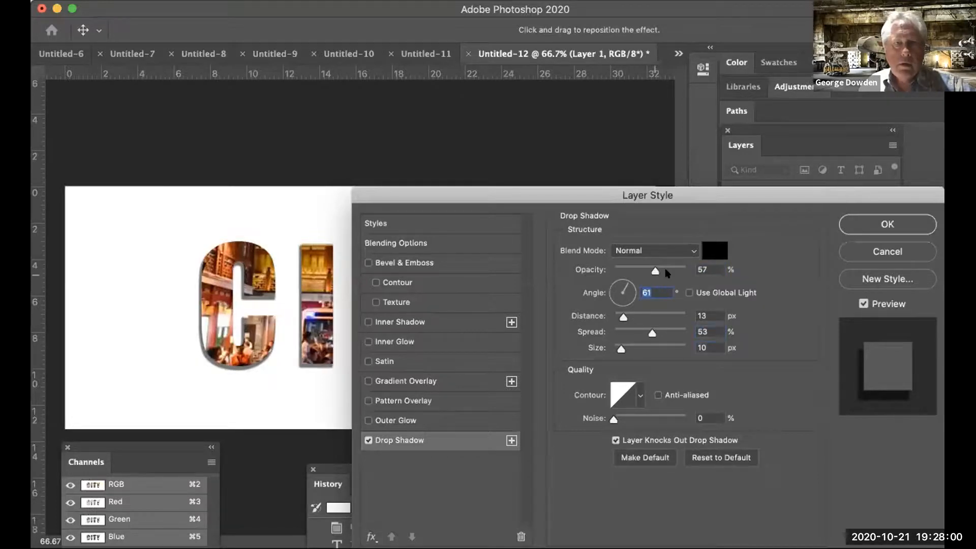
pyautogui.moveTo(666, 273); pyautogui.dragTo(670, 272)
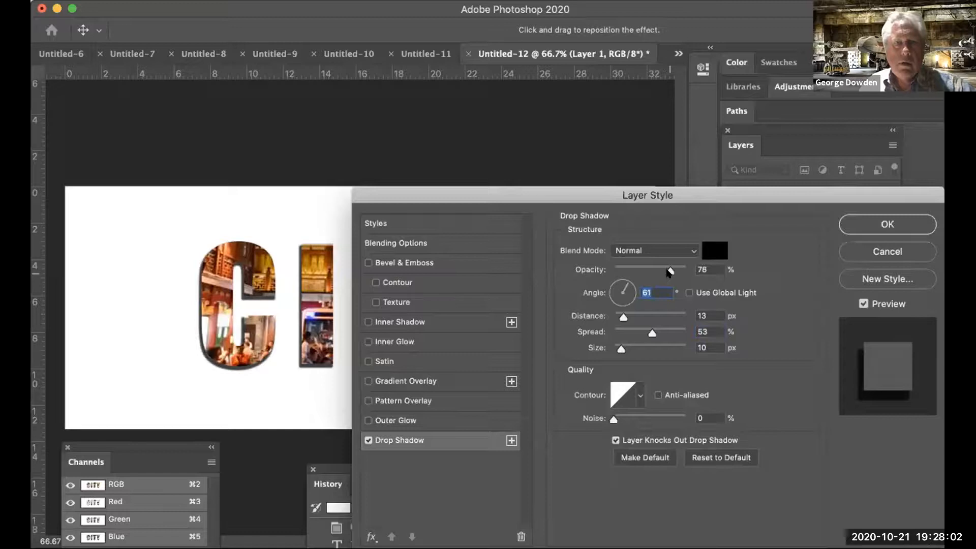
pyautogui.click(859, 222)
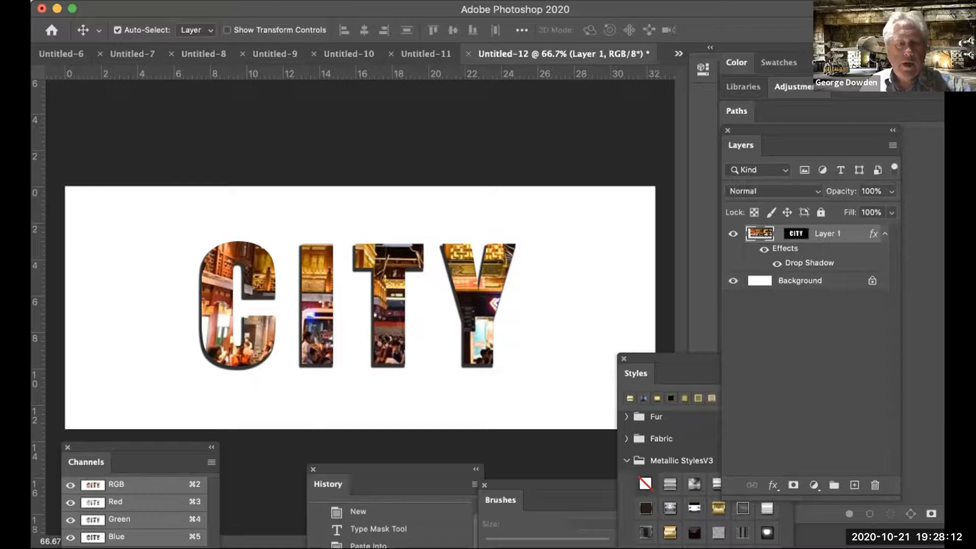
# Step: Create a new 251 x 201 px document from the Clipboard preset and paste the copied wood texture into it
pyautogui.press('super+Tab')
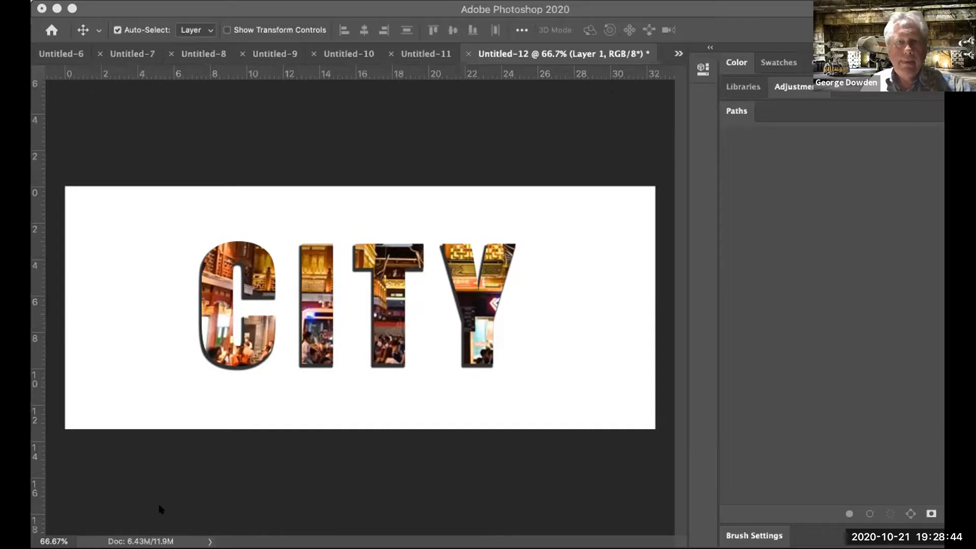
pyautogui.click(148, 117)
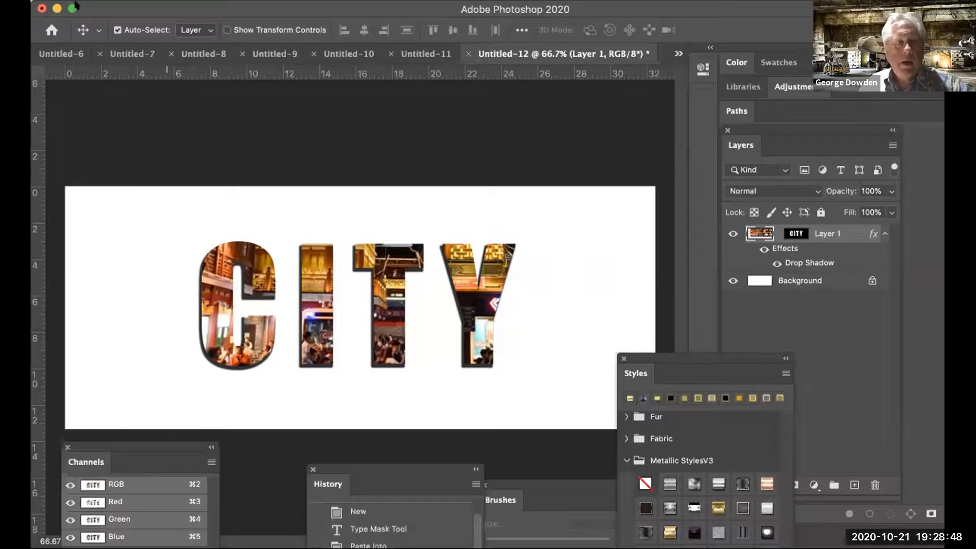
pyautogui.click(110, 7)
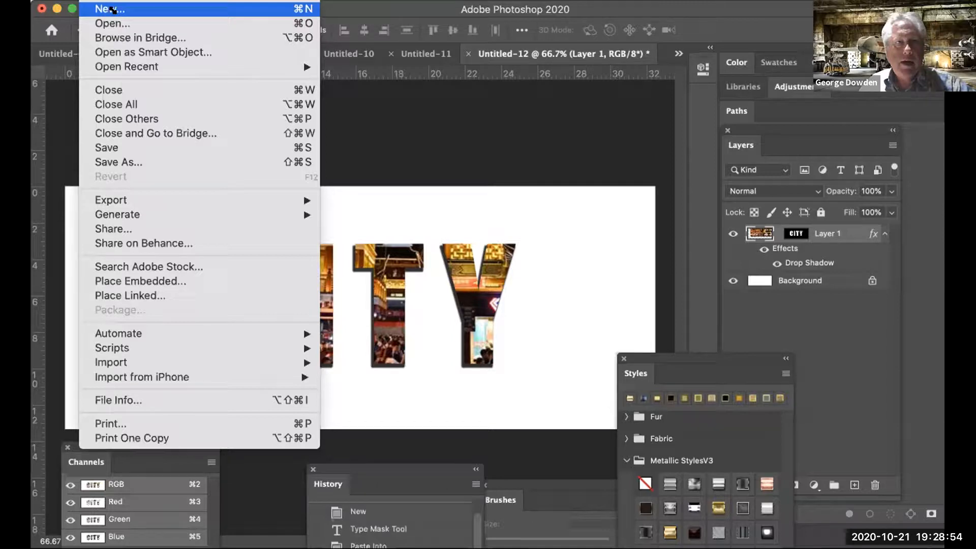
pyautogui.click(112, 9)
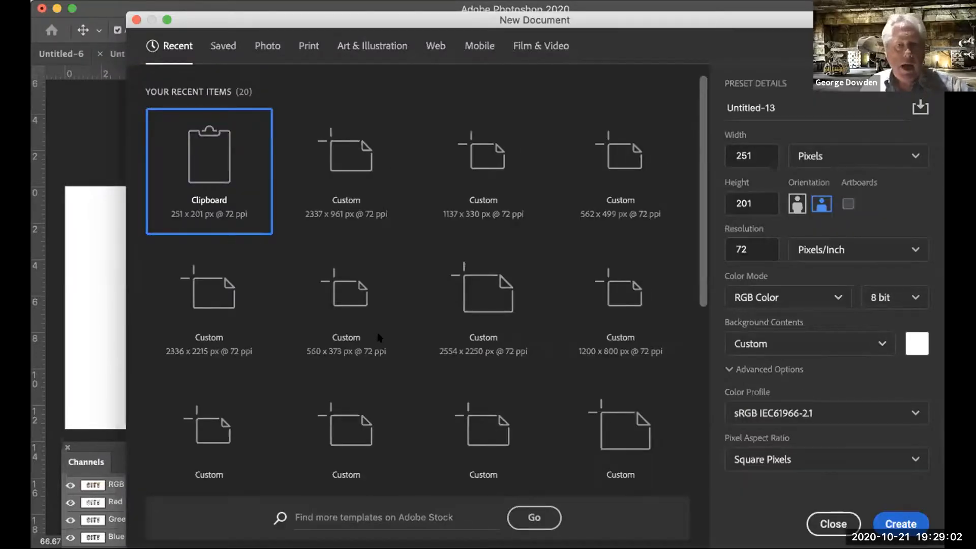
pyautogui.press('Return')
pyautogui.press('super+v')
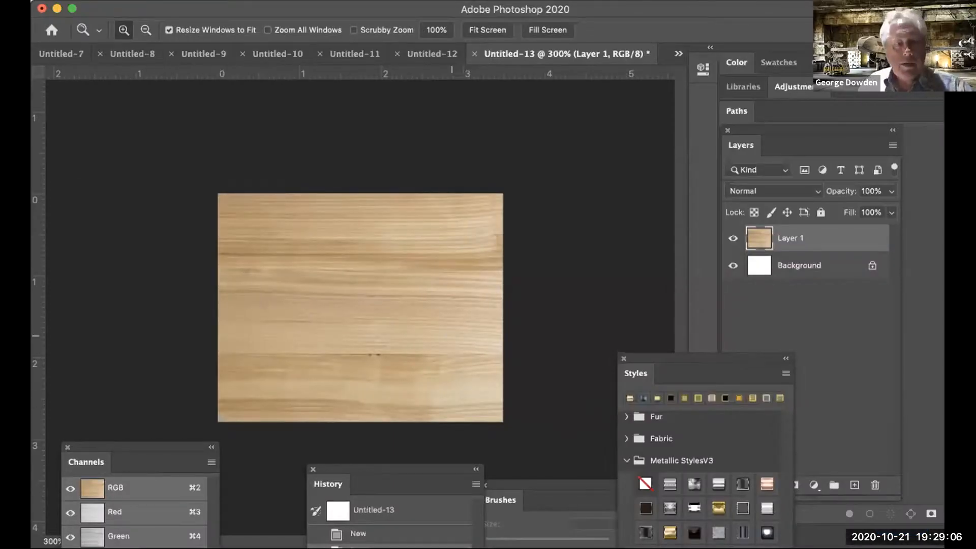
# Step: Enter WOOD as horizontal type mask text starting near the left edge of the wood texture
pyautogui.press('t')
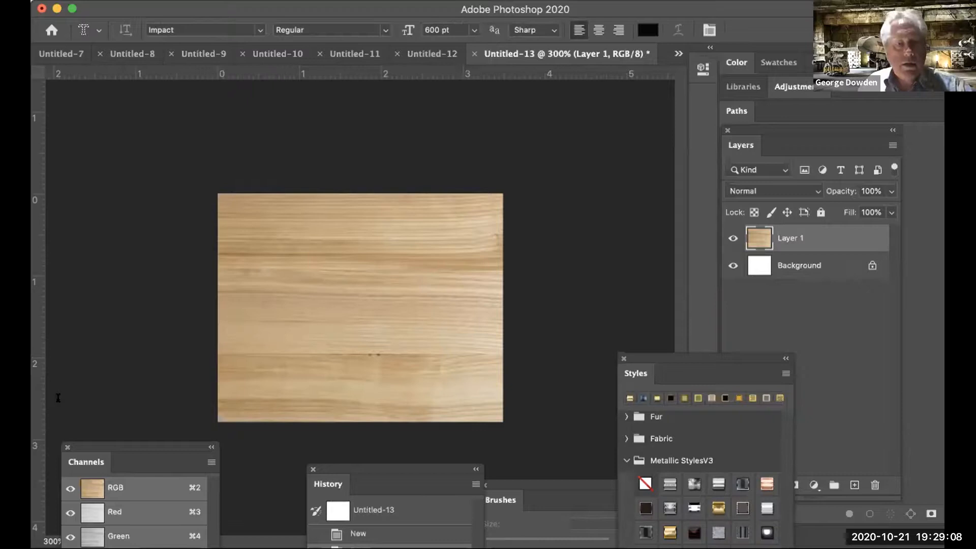
pyautogui.click(23, 363)
pyautogui.click(86, 407)
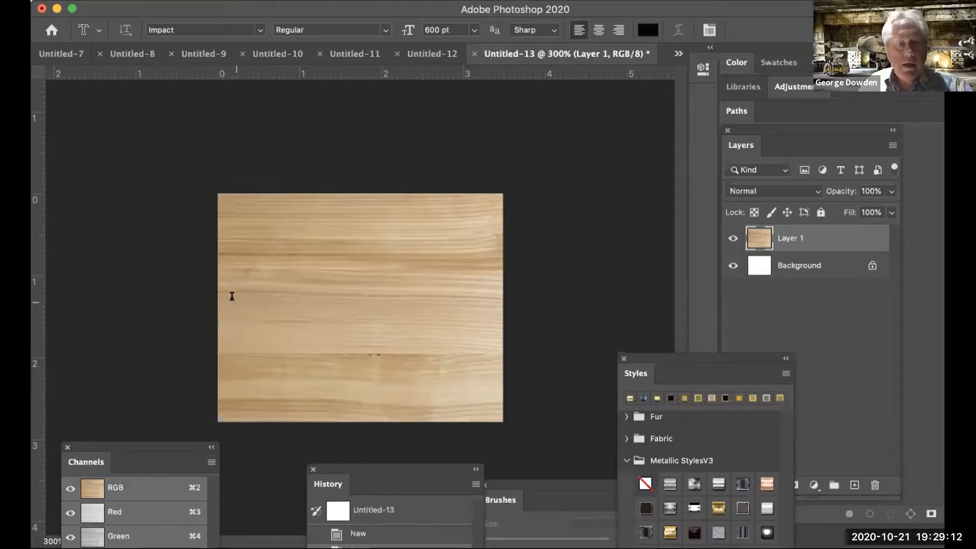
pyautogui.click(232, 296)
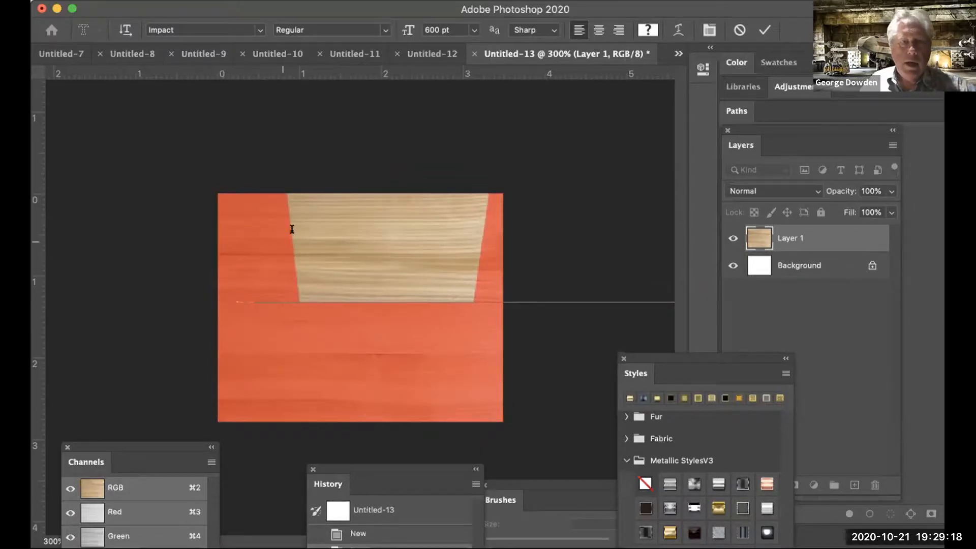
# Step: Set the WOOD mask text to 72 pt and commit it as a selection
pyautogui.press('super+a')
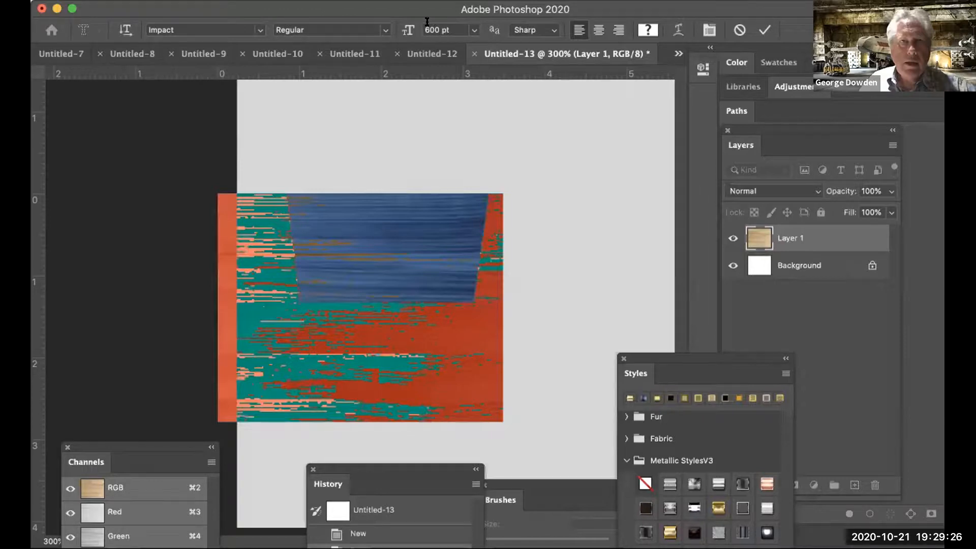
pyautogui.click(473, 30)
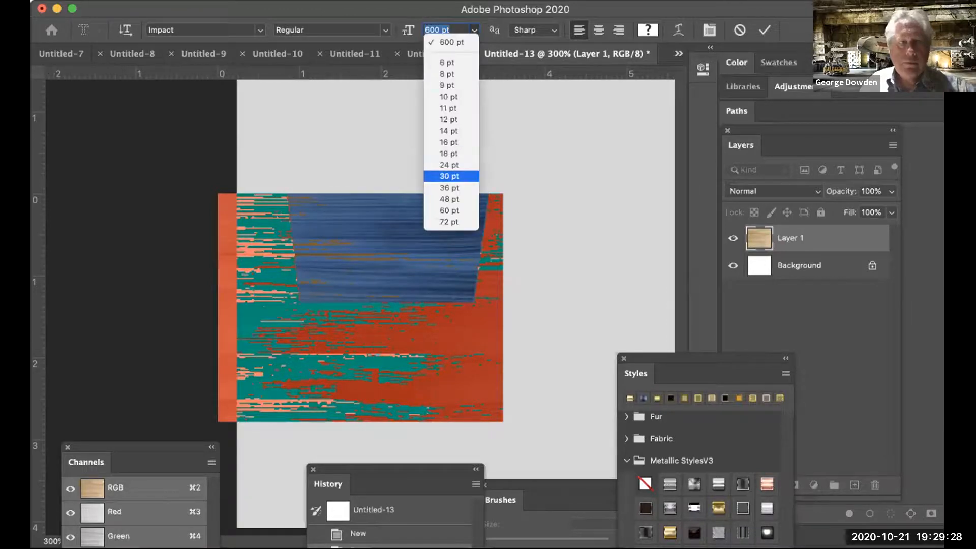
pyautogui.click(449, 222)
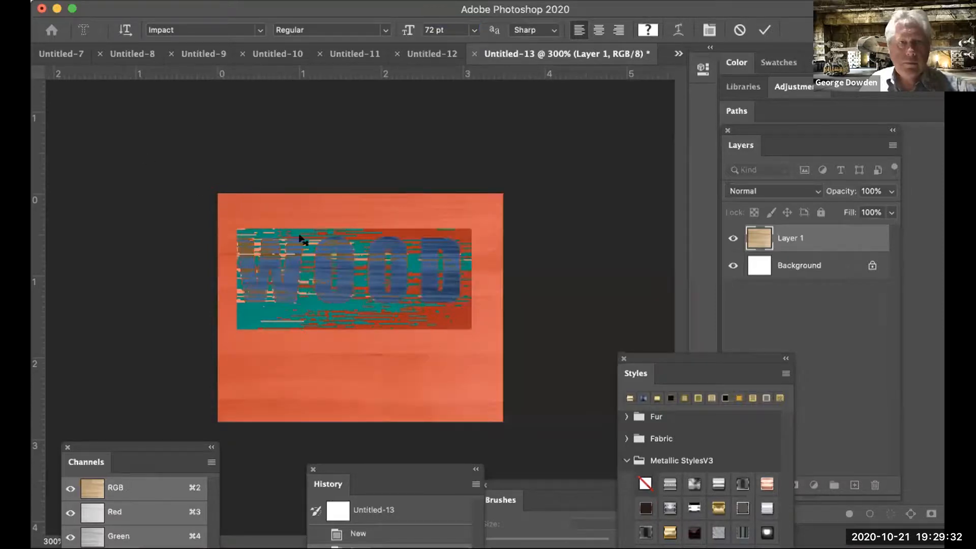
pyautogui.hotkey('ctrl', 'Return')
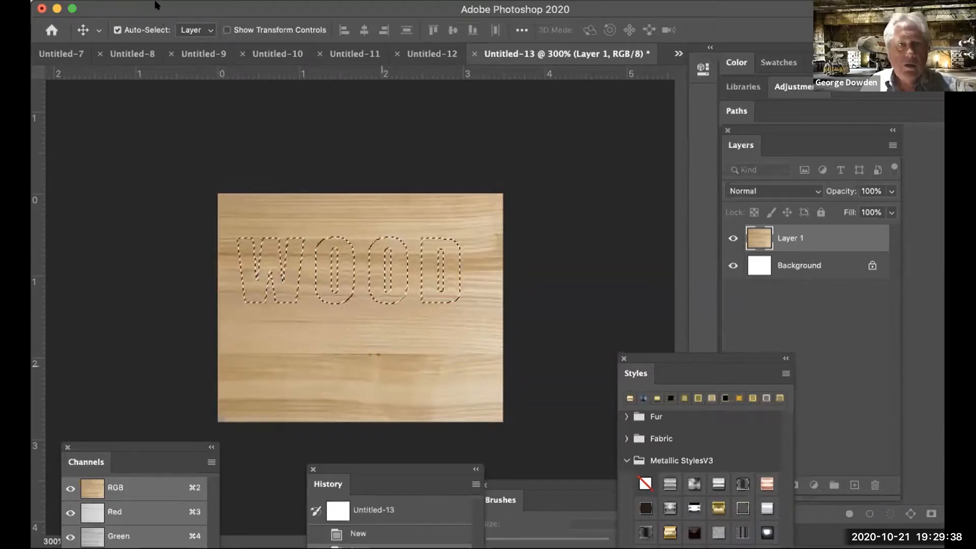
# Step: Copy the wood inside the WOOD selection, paste it as a new layer, and check the lettering with Layer 1 temporarily hidden
pyautogui.click(126, 1)
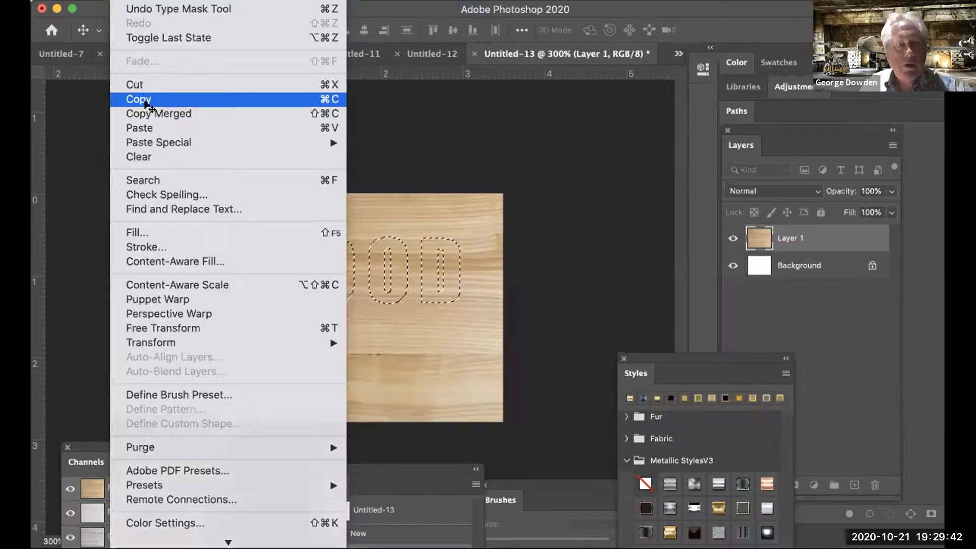
pyautogui.click(146, 104)
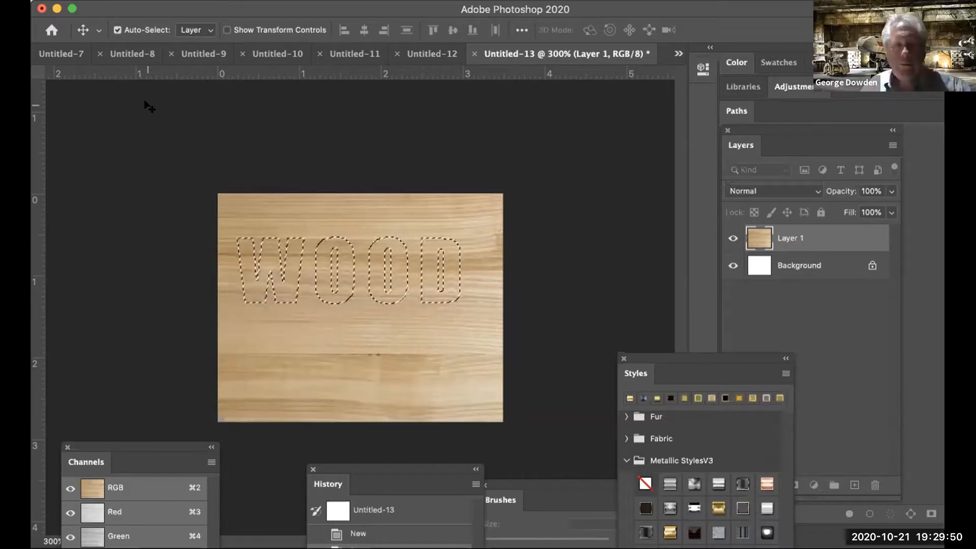
pyautogui.click(129, 2)
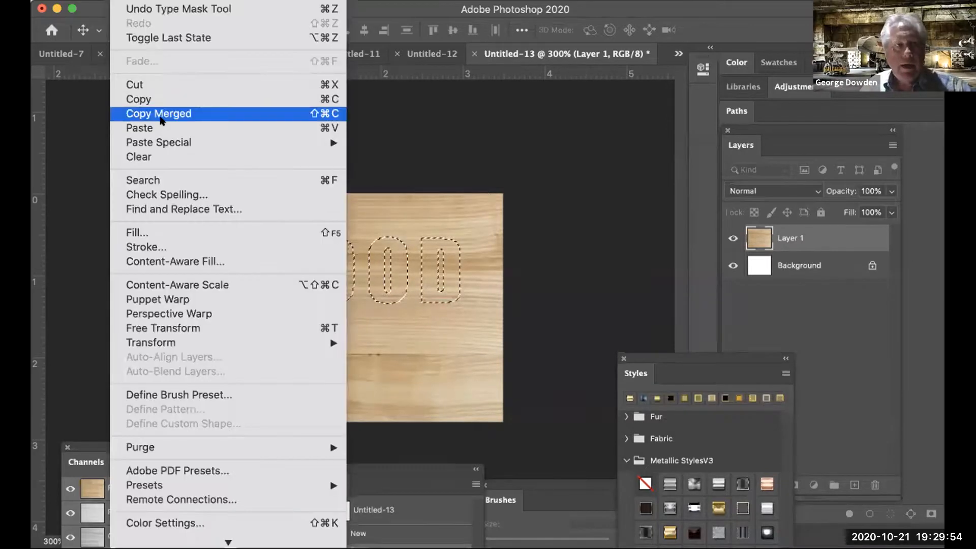
pyautogui.click(167, 127)
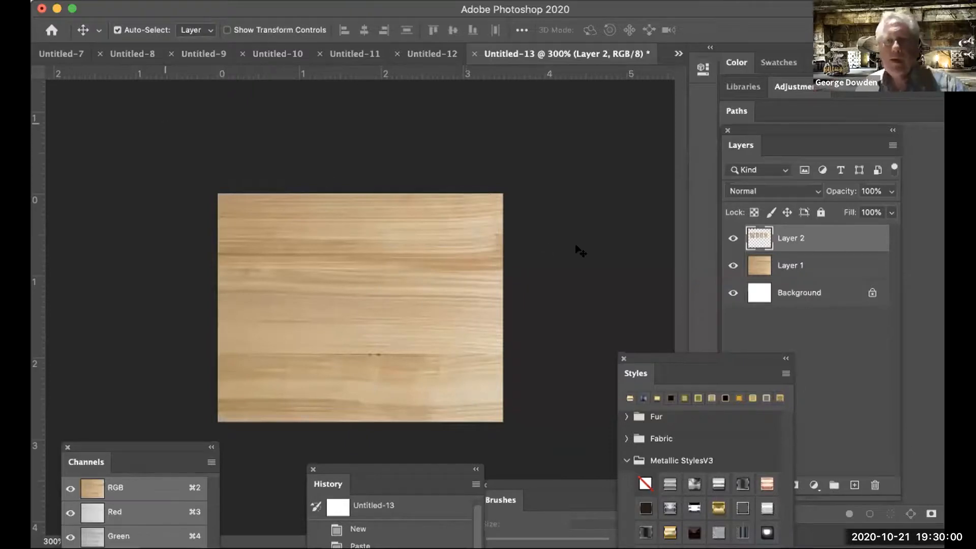
pyautogui.click(732, 265)
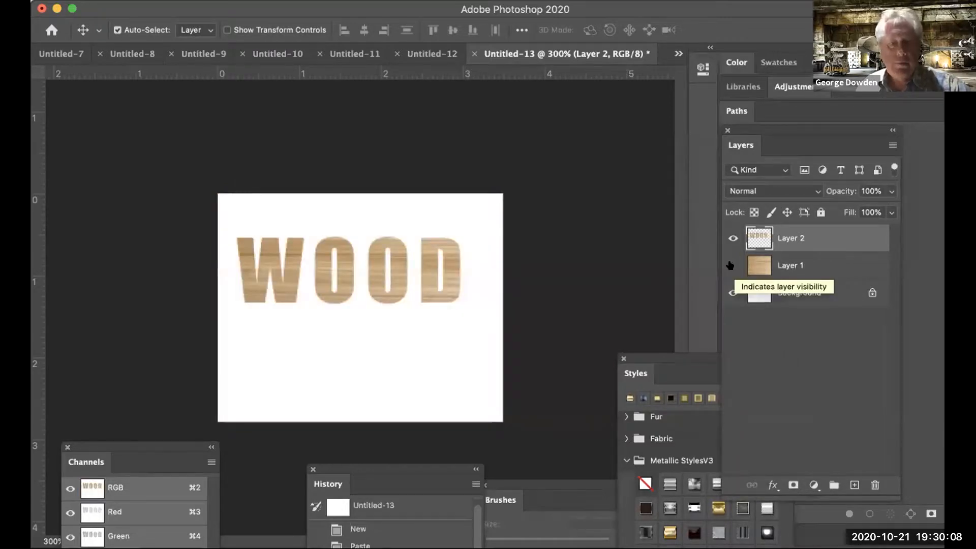
pyautogui.click(732, 264)
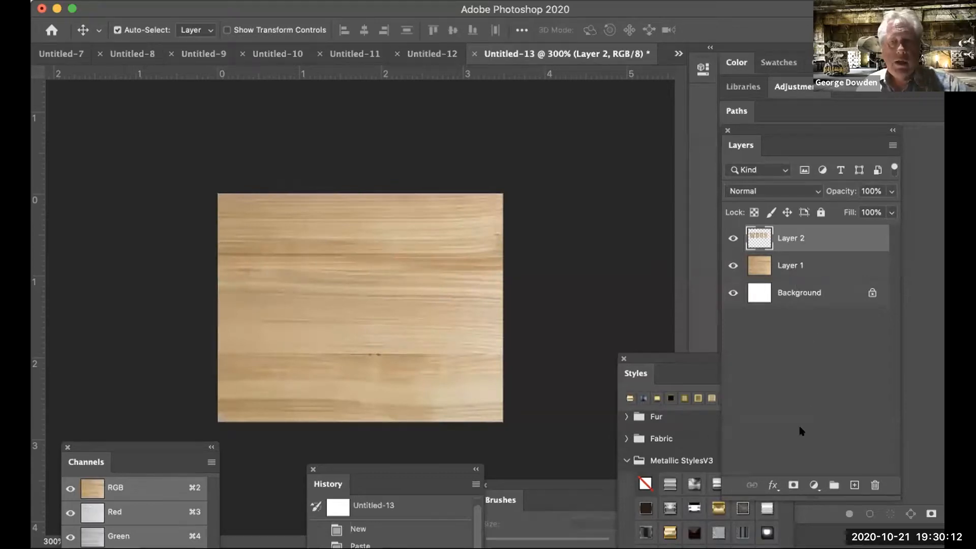
# Step: Add a smooth Inner Bevel to the WOOD layer with 126% depth, 3 px size and 0 px soften
pyautogui.click(774, 484)
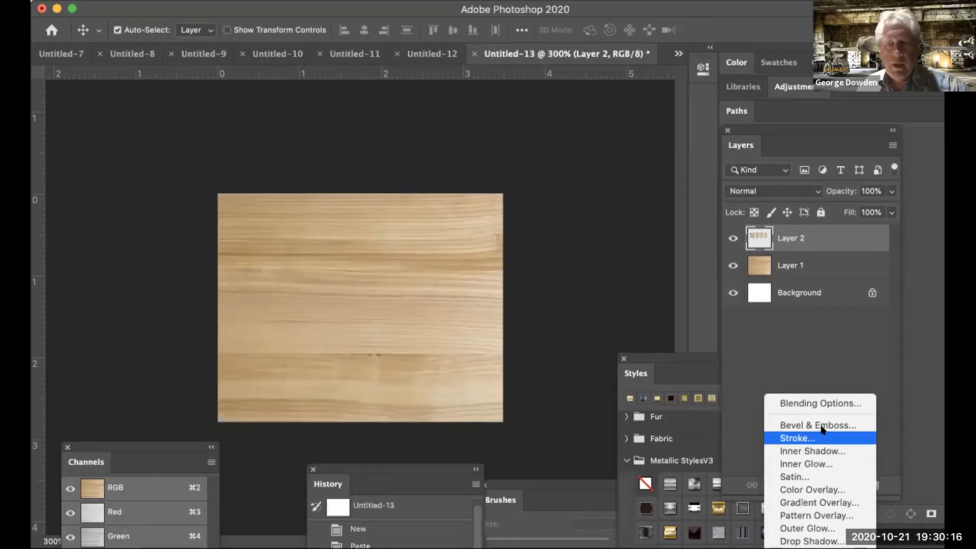
pyautogui.click(822, 428)
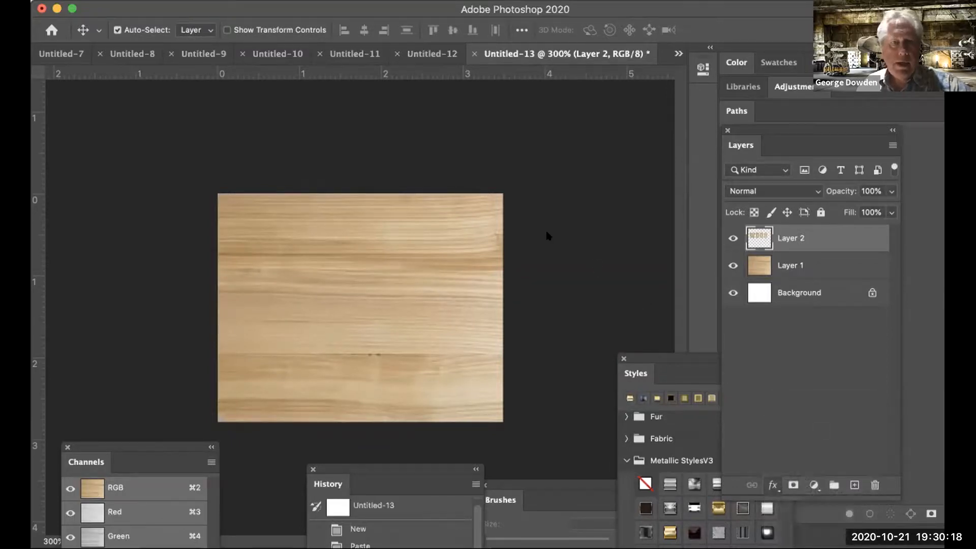
pyautogui.moveTo(735, 95); pyautogui.dragTo(716, 93)
pyautogui.moveTo(824, 168); pyautogui.dragTo(818, 197)
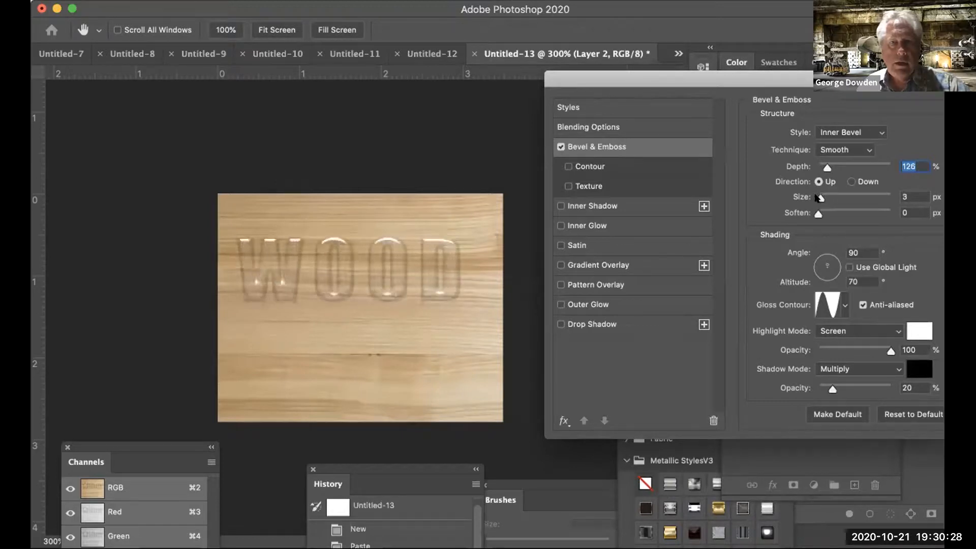
pyautogui.moveTo(816, 214)
pyautogui.mouseDown()
pyautogui.moveTo(826, 214)
pyautogui.moveTo(812, 215)
pyautogui.mouseUp()
pyautogui.moveTo(729, 76); pyautogui.dragTo(736, 111)
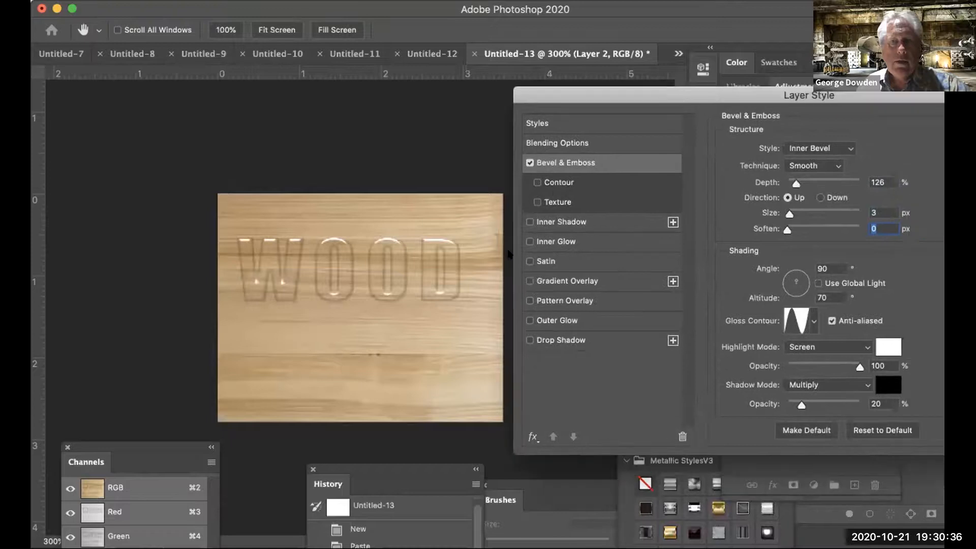
pyautogui.click(525, 276)
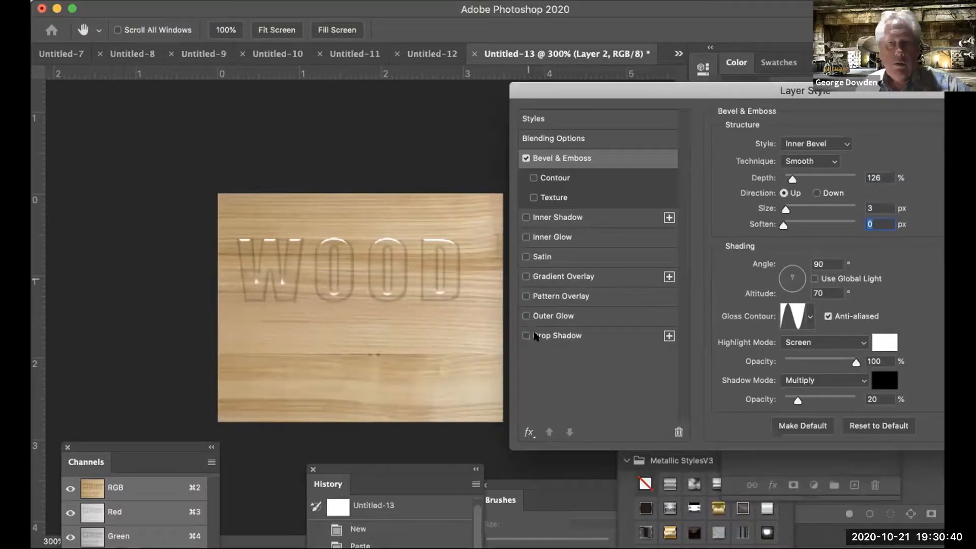
pyautogui.moveTo(740, 96); pyautogui.dragTo(518, 188)
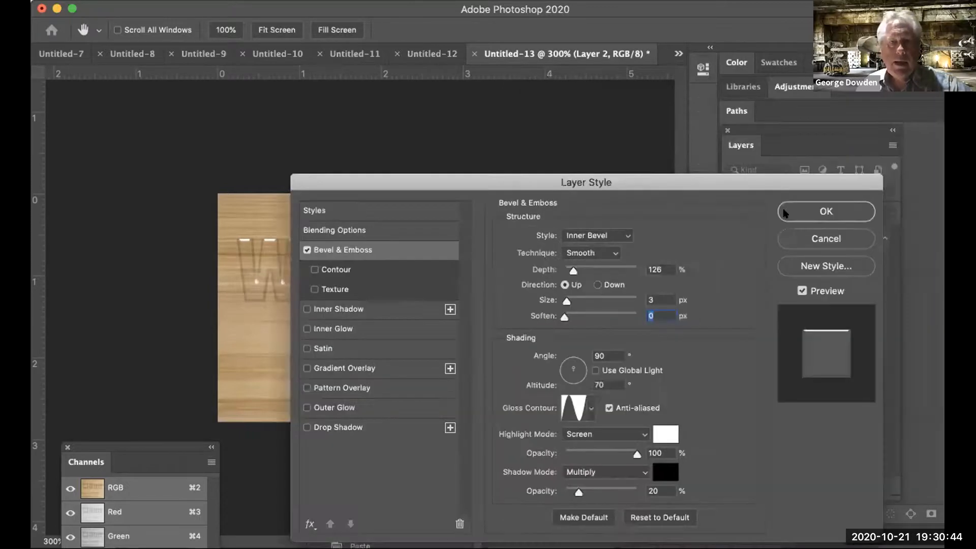
pyautogui.press('Return')
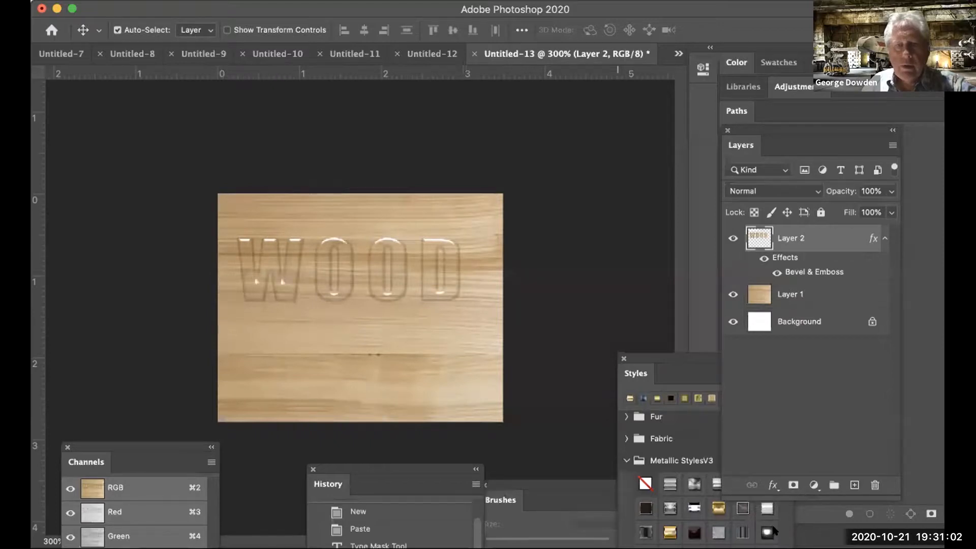
# Step: Add a Drop Shadow to the WOOD layer with 71% opacity and 3% spread
pyautogui.click(773, 485)
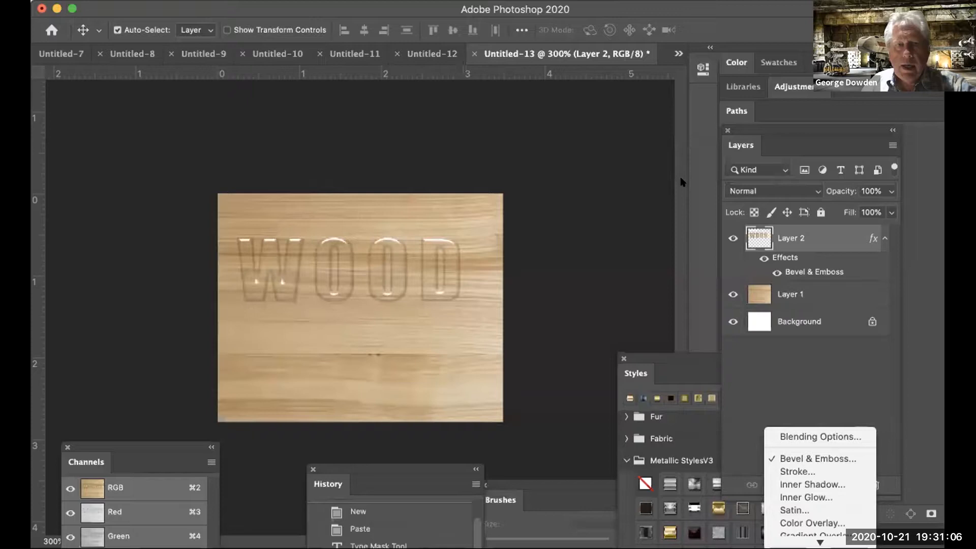
pyautogui.moveTo(857, 261)
pyautogui.mouseDown()
pyautogui.moveTo(822, 261)
pyautogui.moveTo(848, 263)
pyautogui.mouseUp()
pyautogui.moveTo(785, 186); pyautogui.dragTo(715, 216)
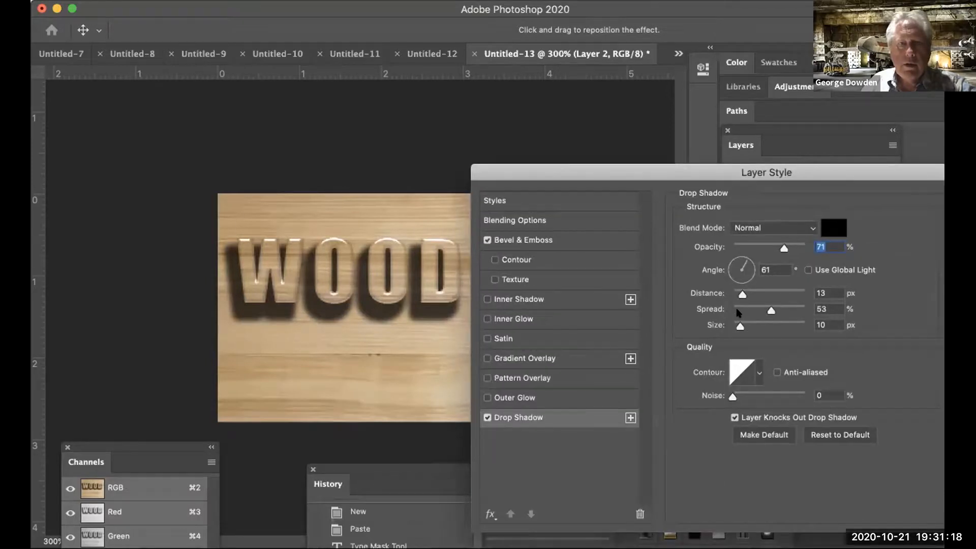
pyautogui.click(739, 313)
pyautogui.moveTo(676, 182); pyautogui.dragTo(572, 198)
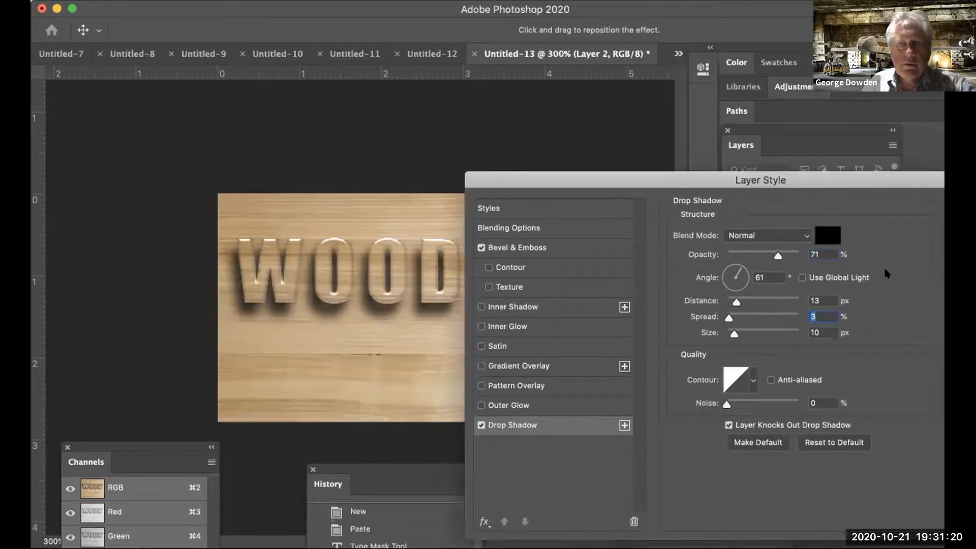
pyautogui.click(908, 223)
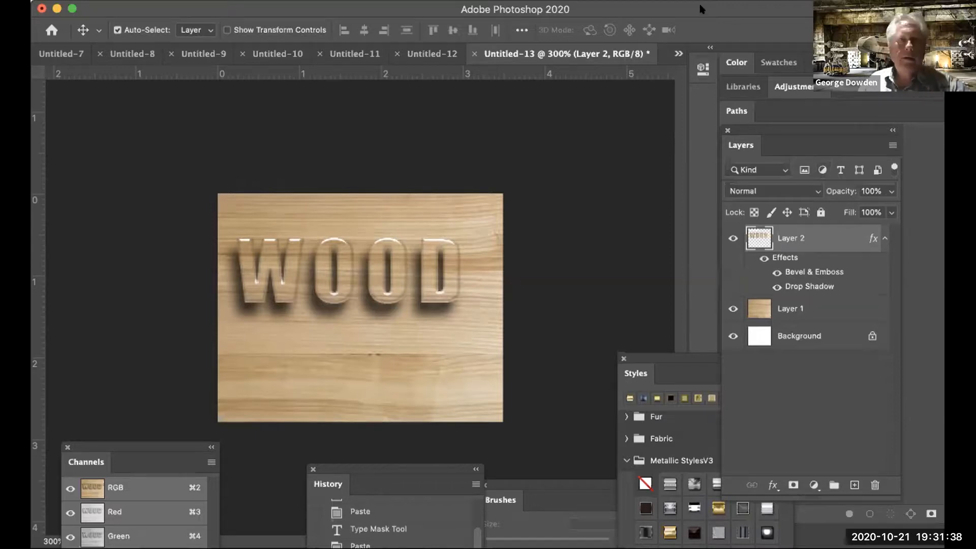
pyautogui.moveTo(681, 5)
pyautogui.mouseDown()
pyautogui.moveTo(668, 222)
pyautogui.moveTo(690, 14)
pyautogui.mouseUp()
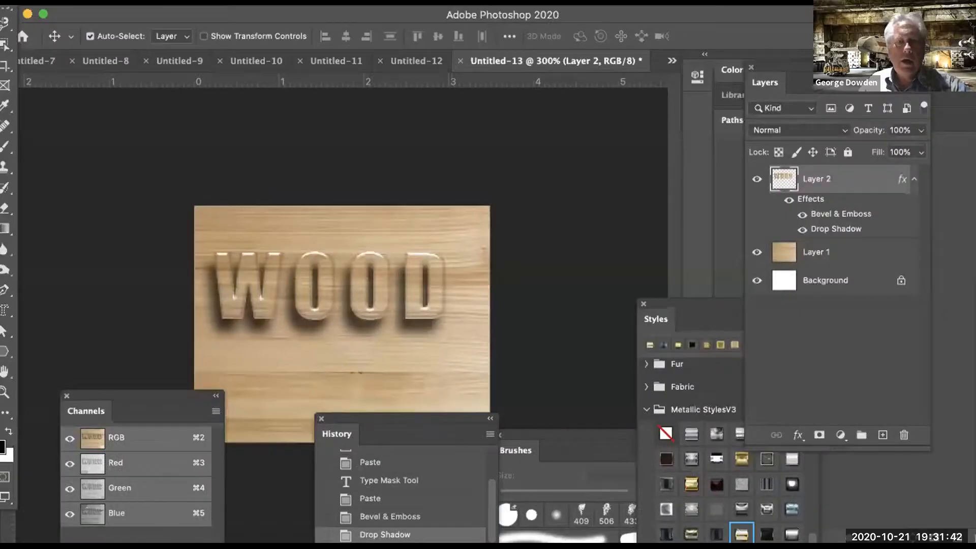